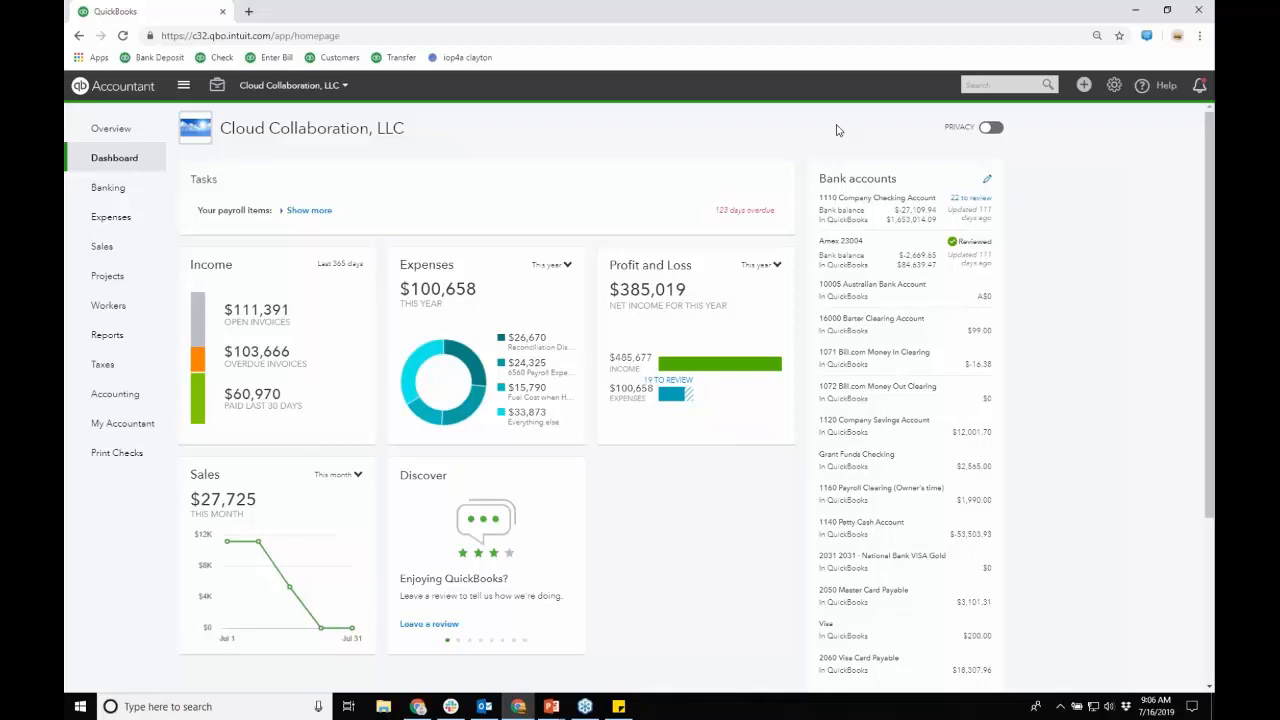
Start a customer import in Import Data, then download its sample file and open it in Excel.
click(1114, 85)
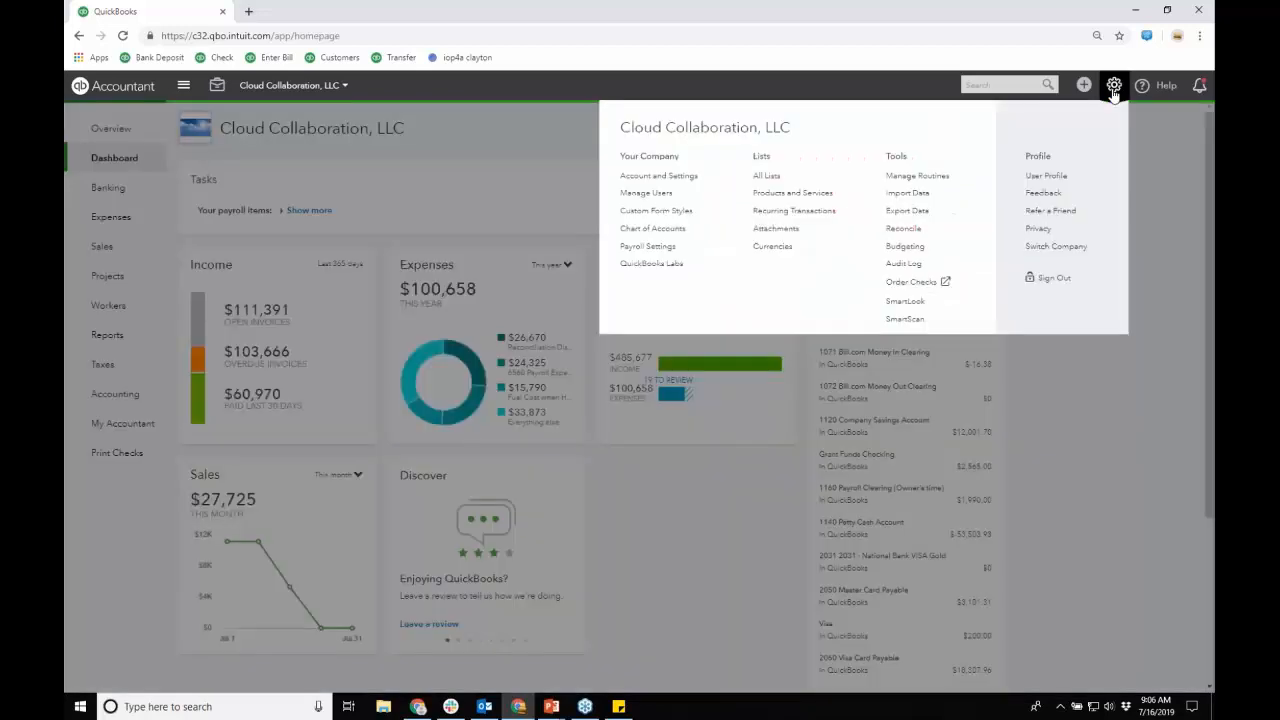
click(915, 196)
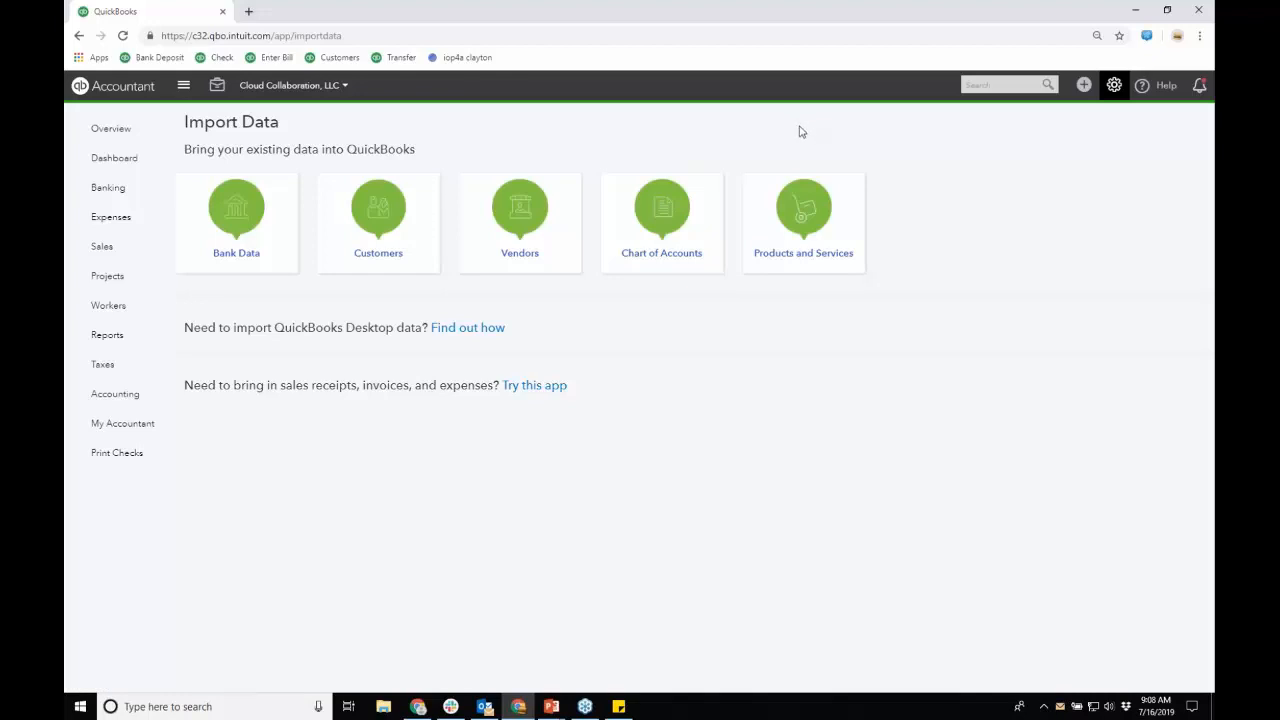
click(388, 228)
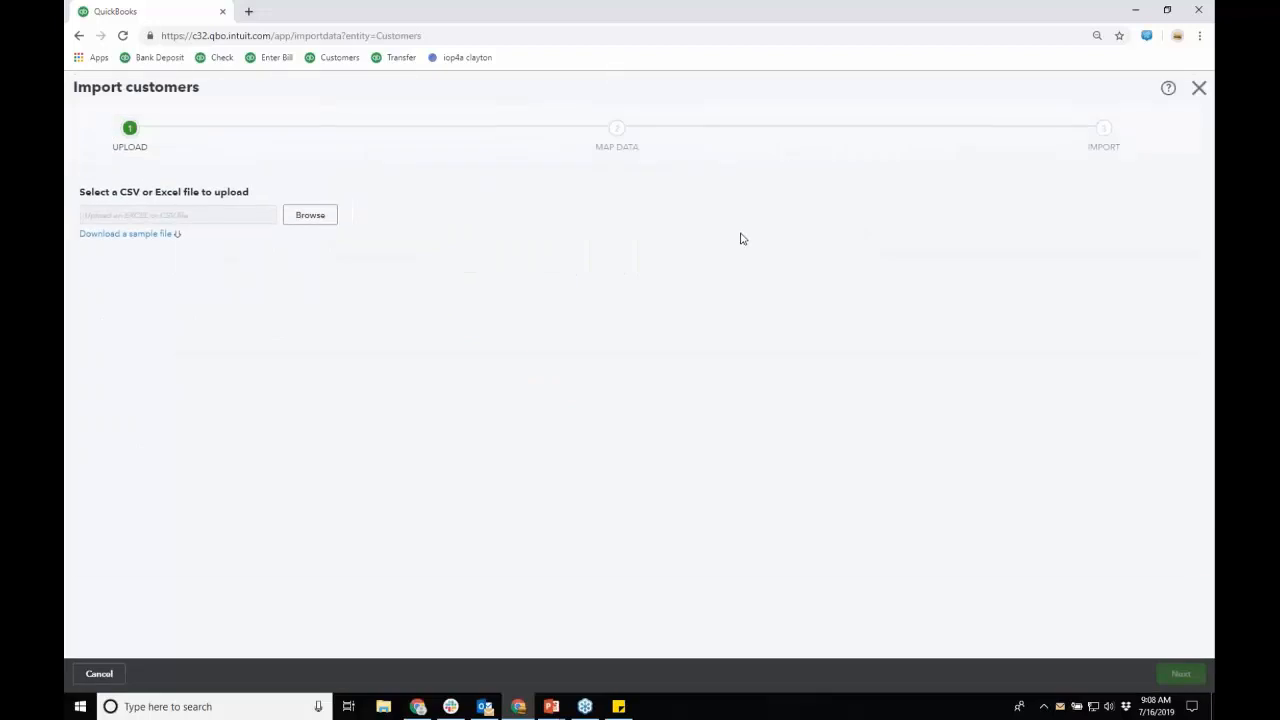
click(164, 238)
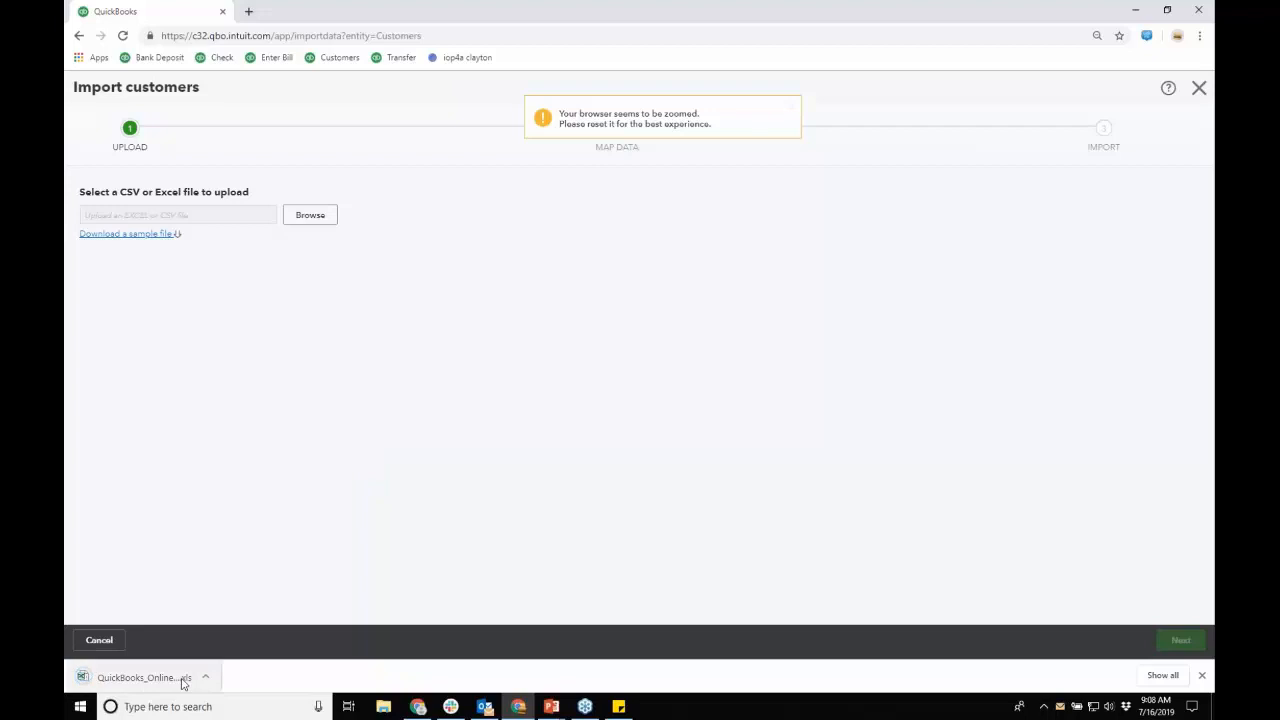
click(180, 681)
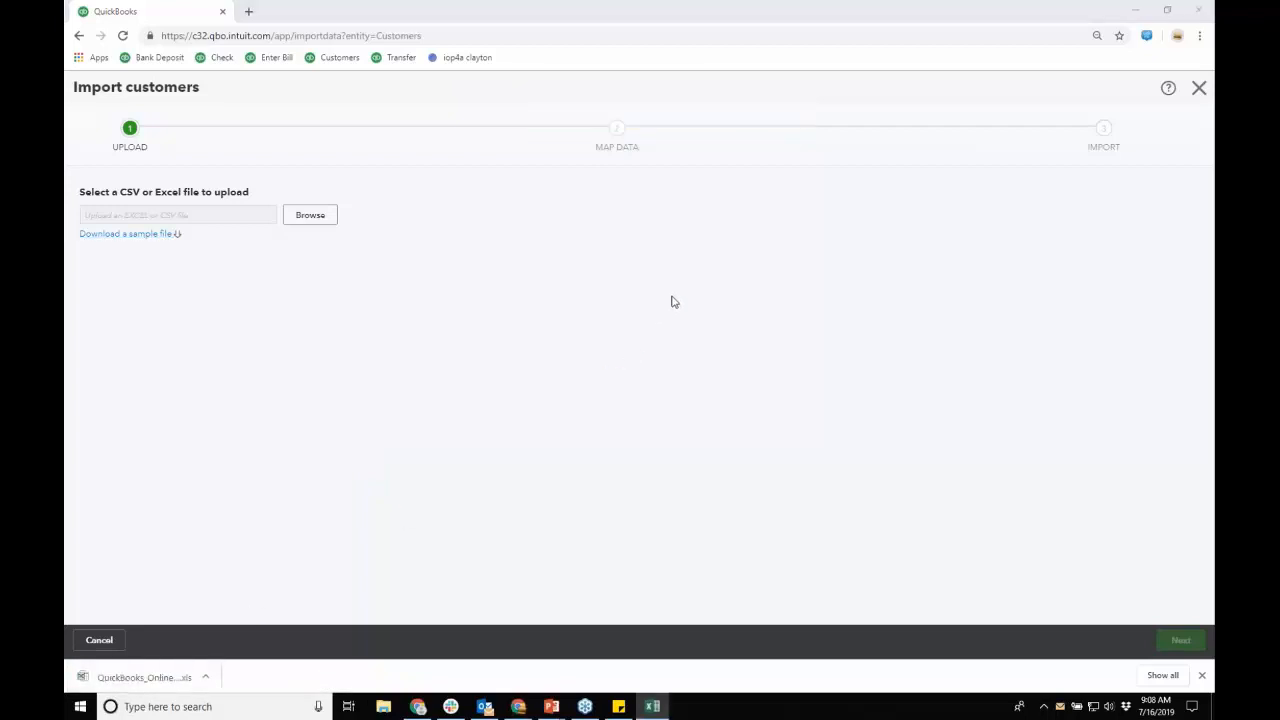
Delete row 12 containing the "All data is for sample purposes only" note from the customer sample file.
drag(1279, 50, 885, 18)
click(318, 261)
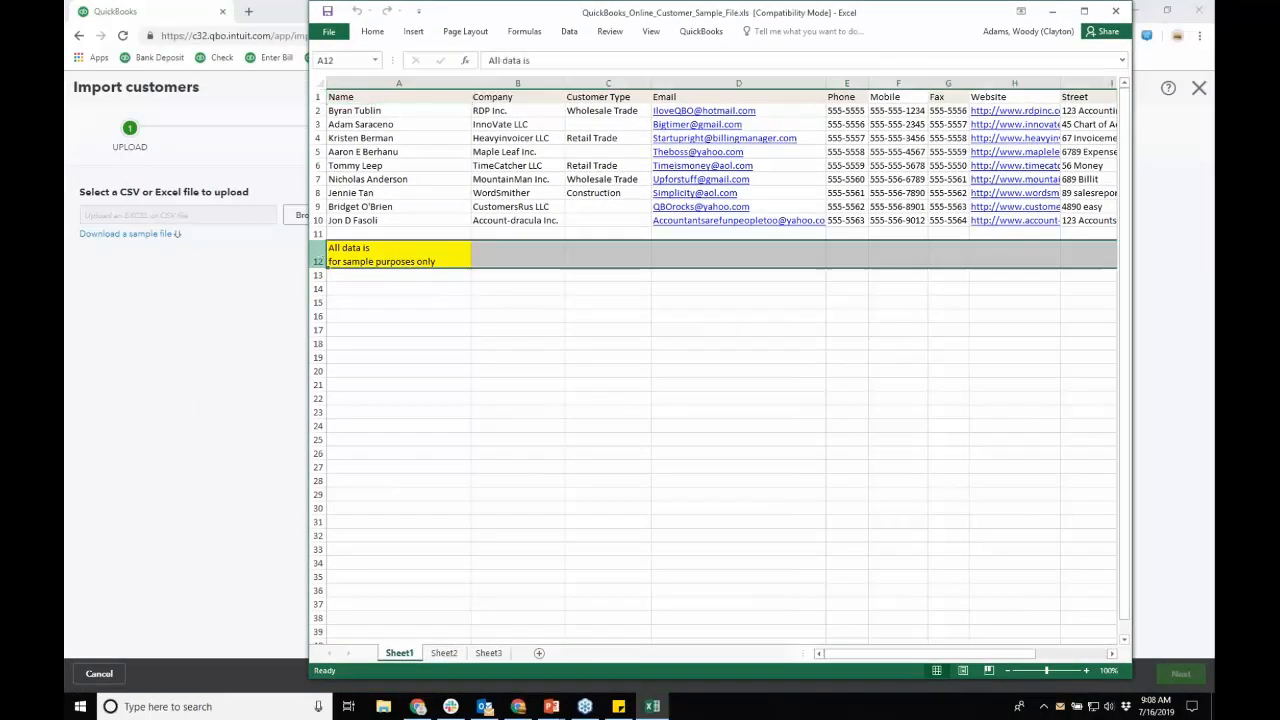
right_click(318, 261)
click(366, 375)
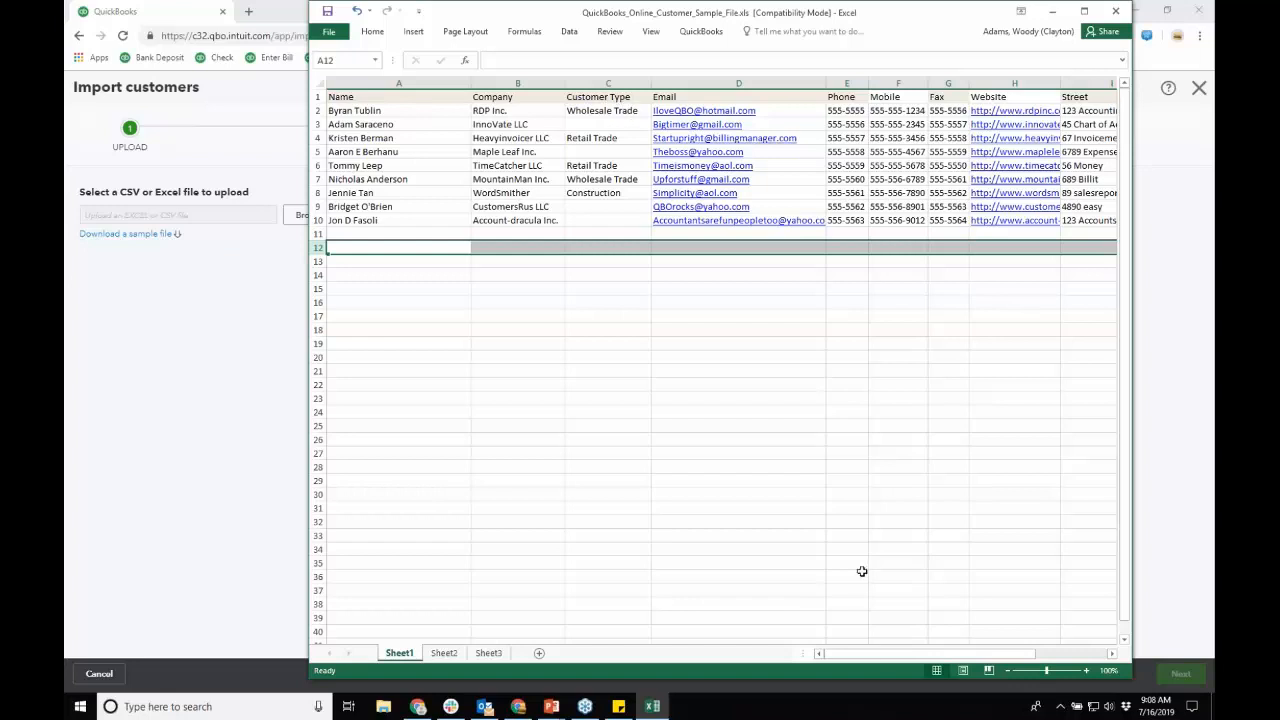
Delete the Resale Number, Opening Balance and Date columns from the customer sheet and close the workbook.
drag(883, 655, 975, 651)
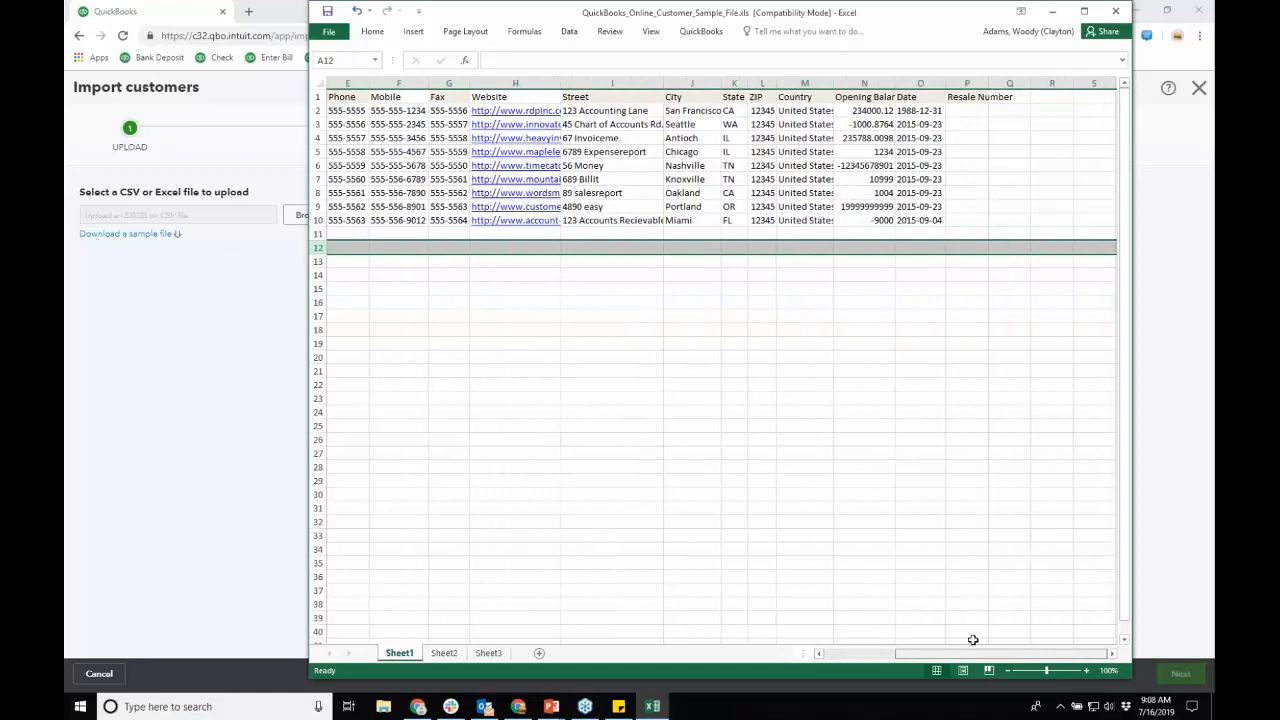
click(968, 83)
right_click(968, 83)
click(1015, 198)
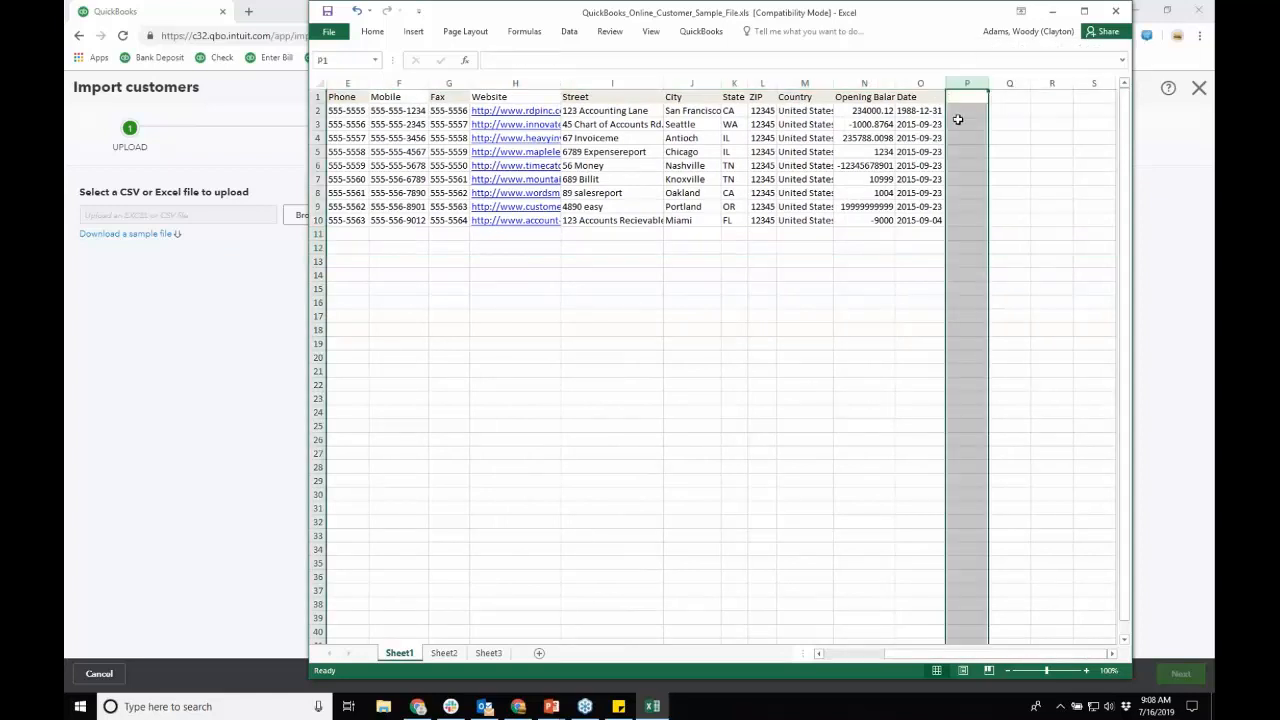
click(873, 84)
right_click(873, 84)
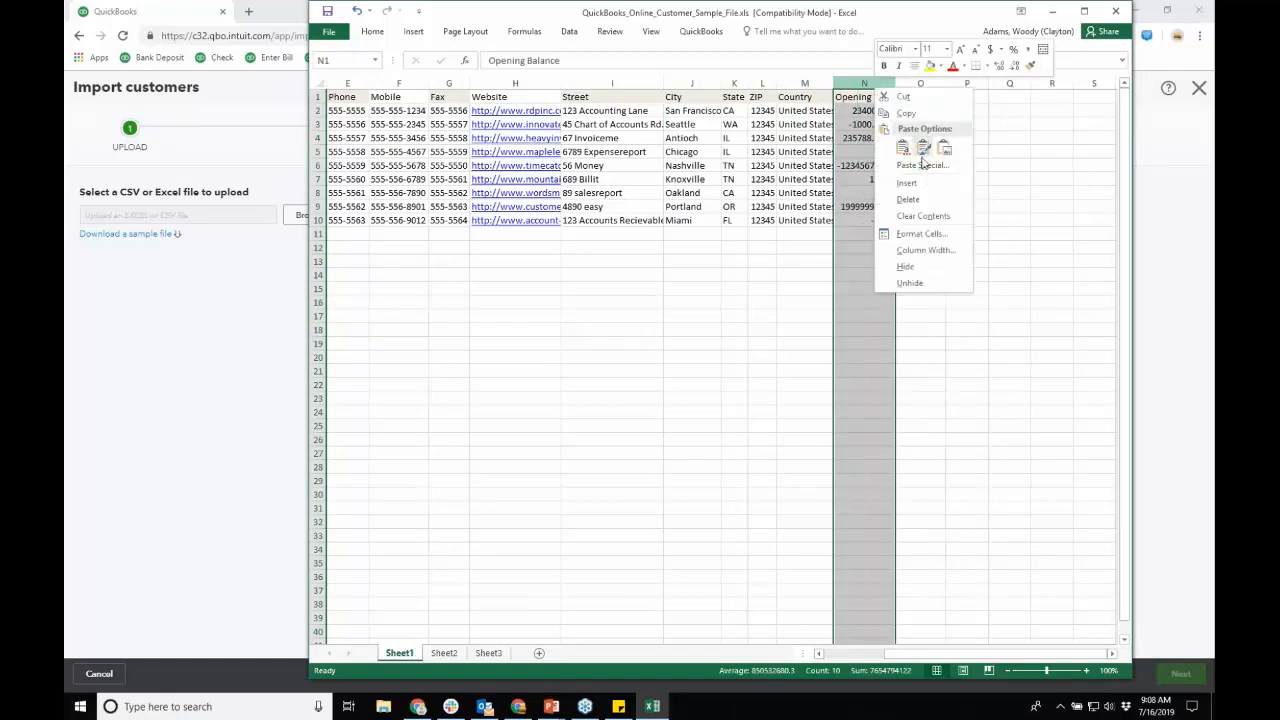
click(936, 196)
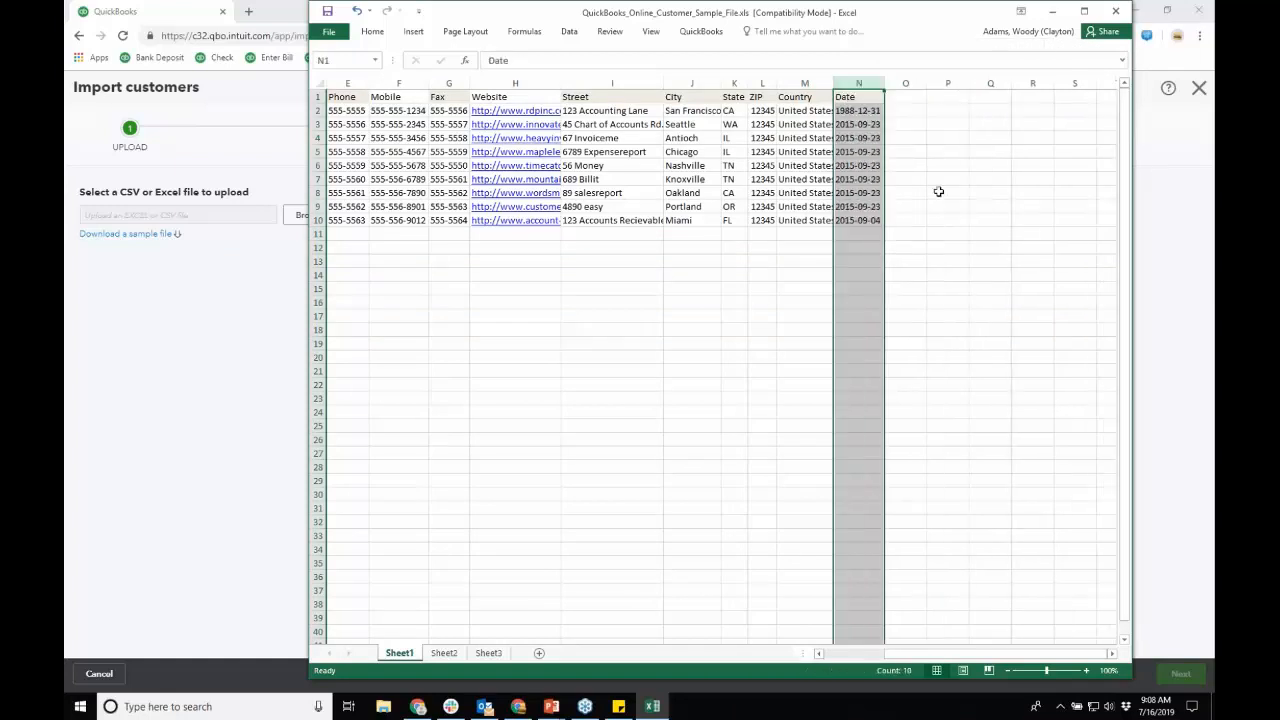
right_click(858, 83)
click(893, 198)
drag(967, 655, 872, 656)
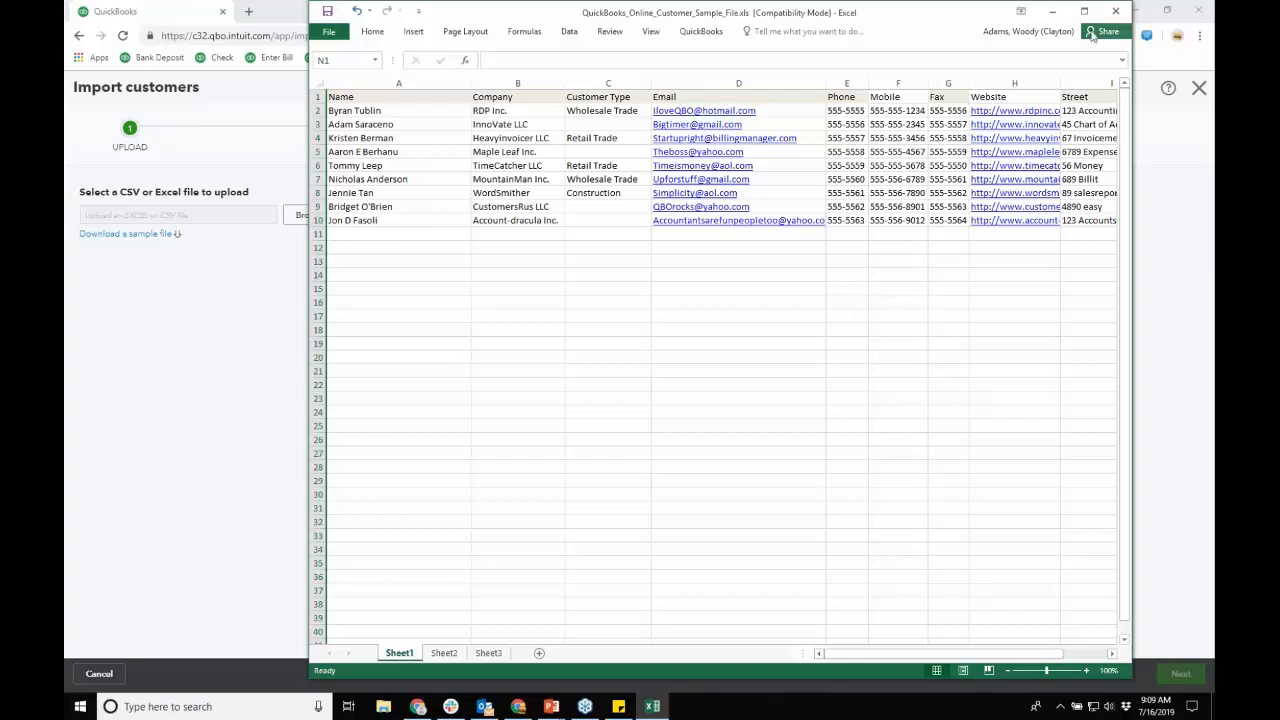
click(1115, 11)
Upload QuickBooks_Online_Customer_Sample_File.xls from Downloads to the customer import and continue to field mapping.
click(332, 215)
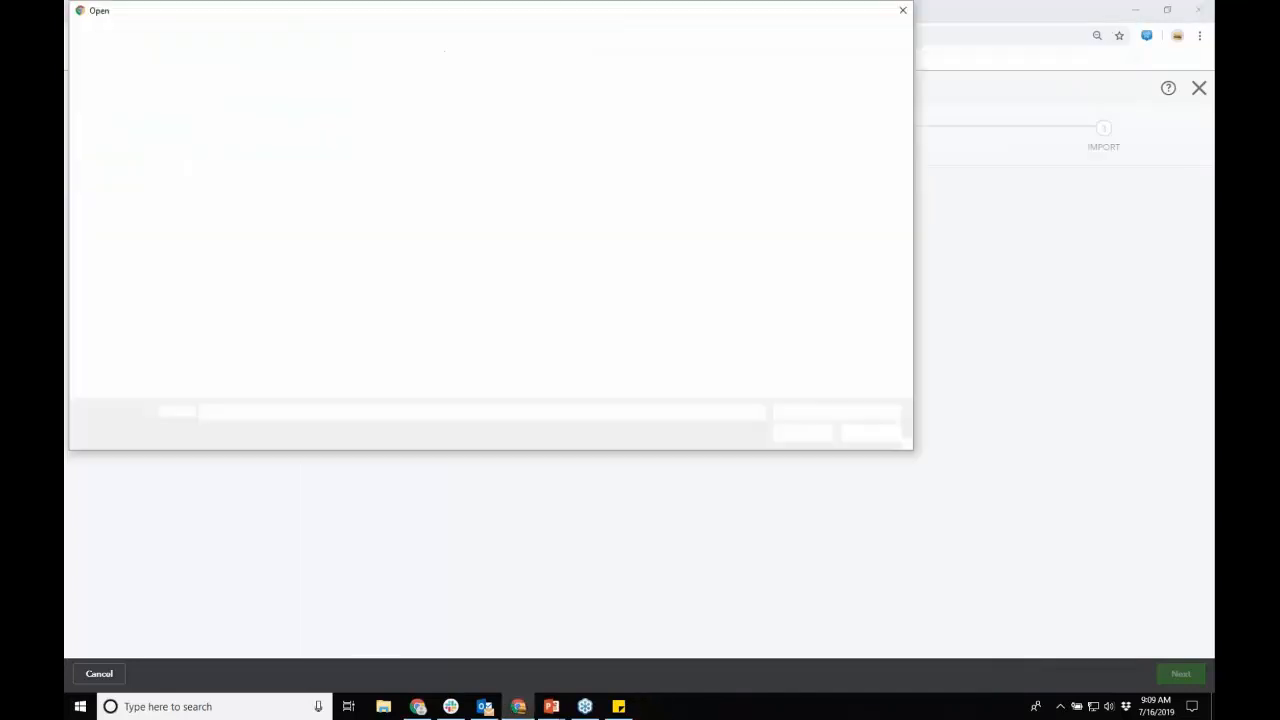
click(334, 98)
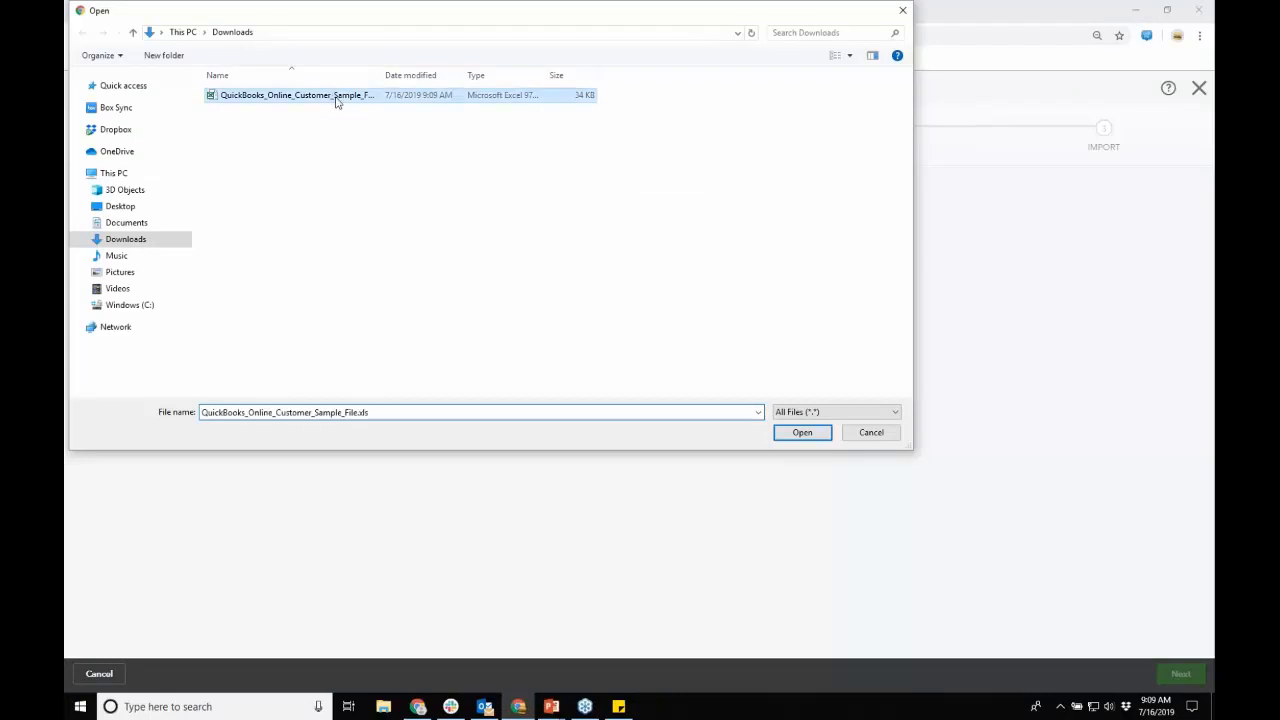
click(812, 434)
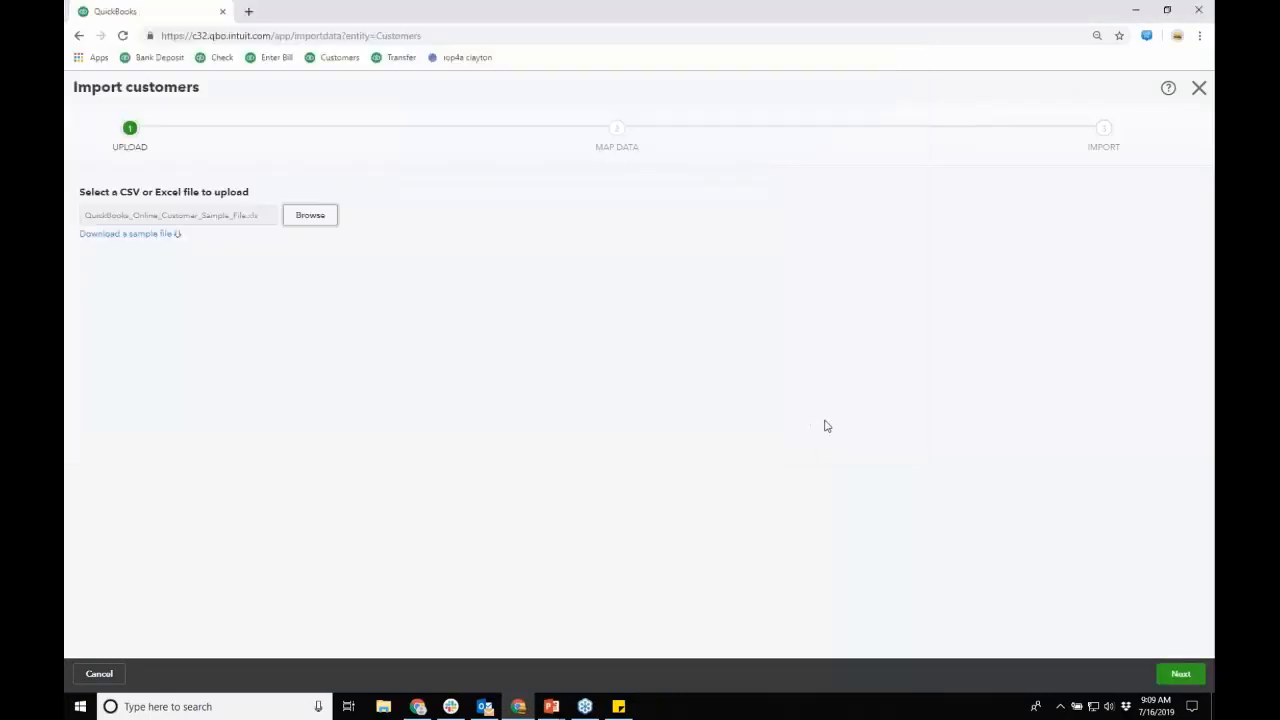
click(1180, 674)
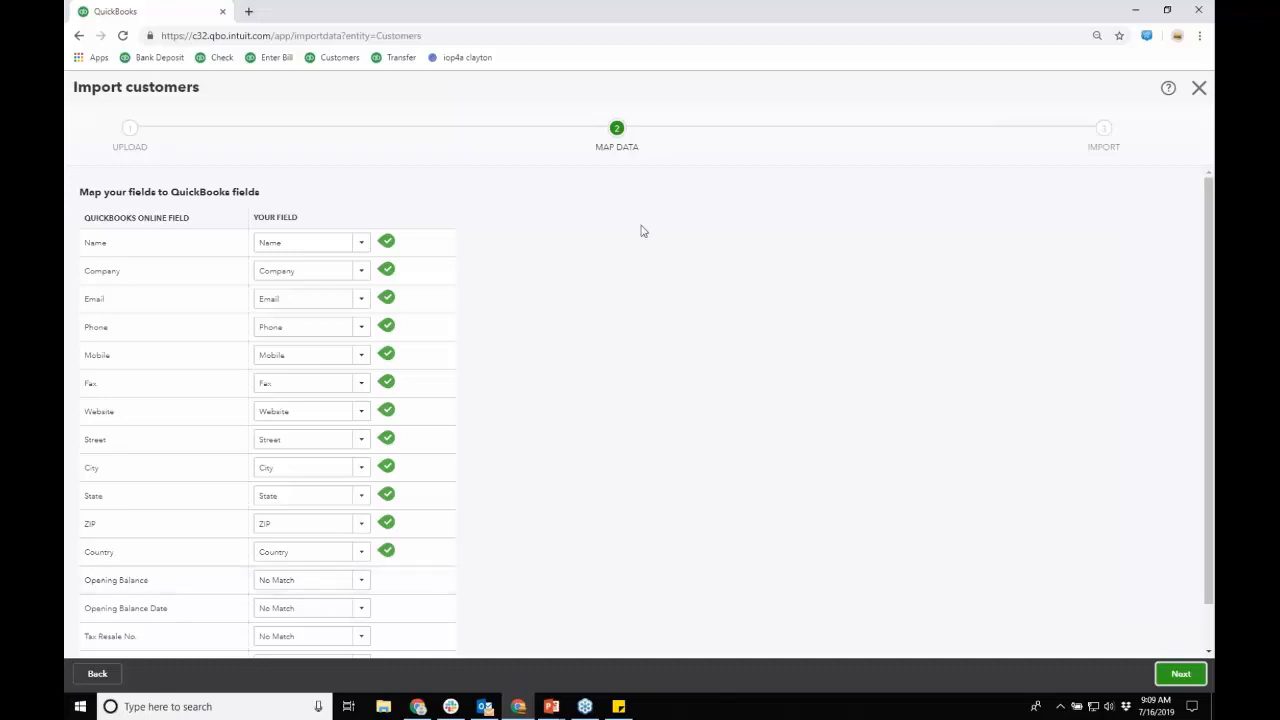
Accept the proposed field mapping, import all listed customers and leave the customer import without saving the remaining rows.
click(1180, 673)
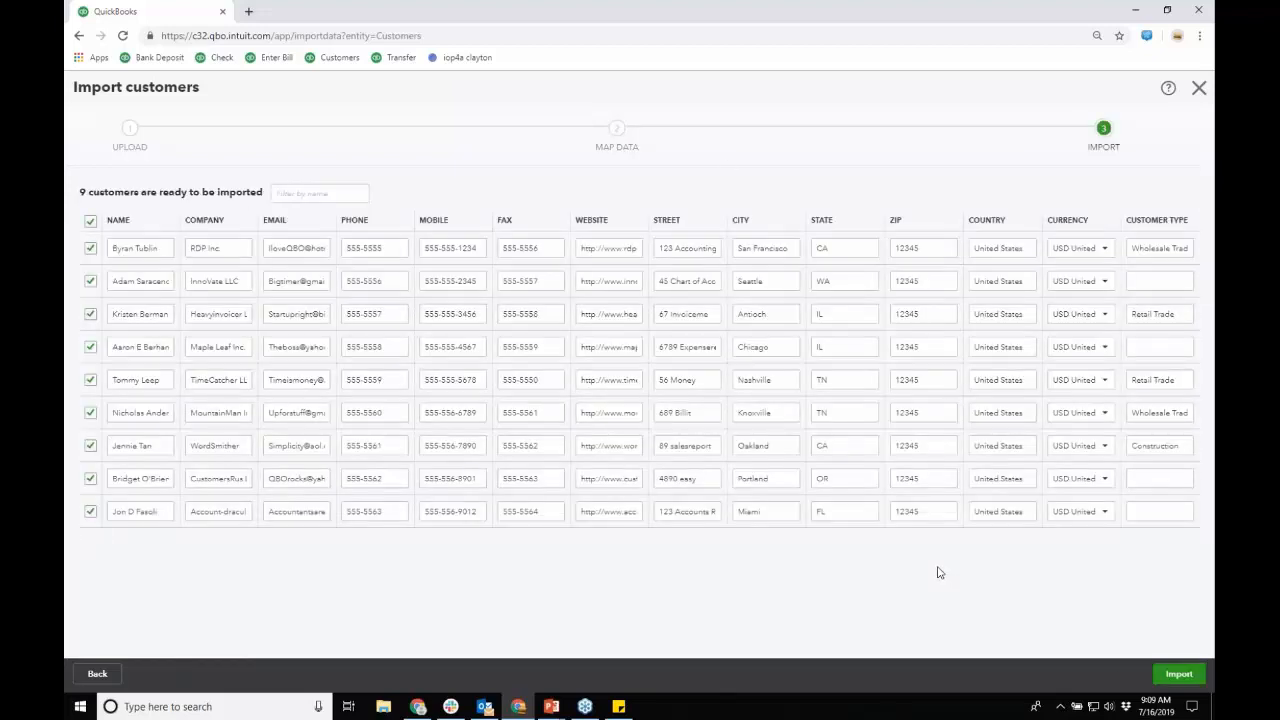
click(1178, 676)
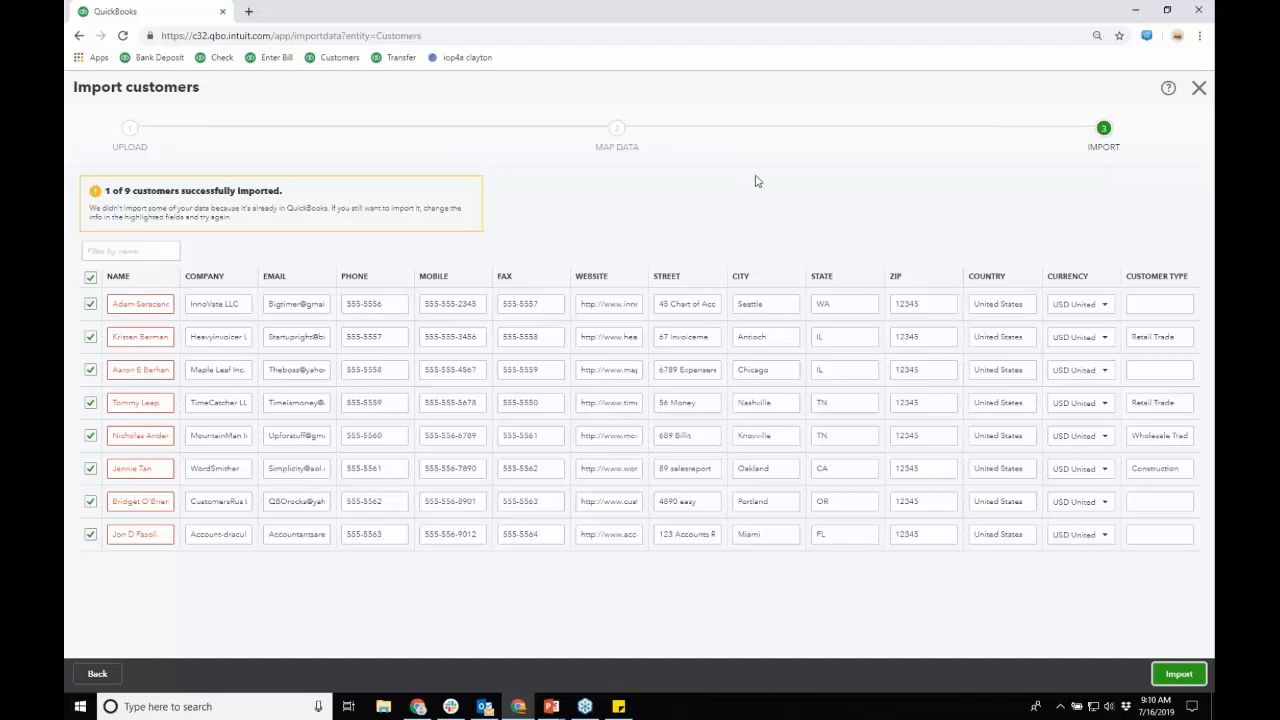
click(1199, 89)
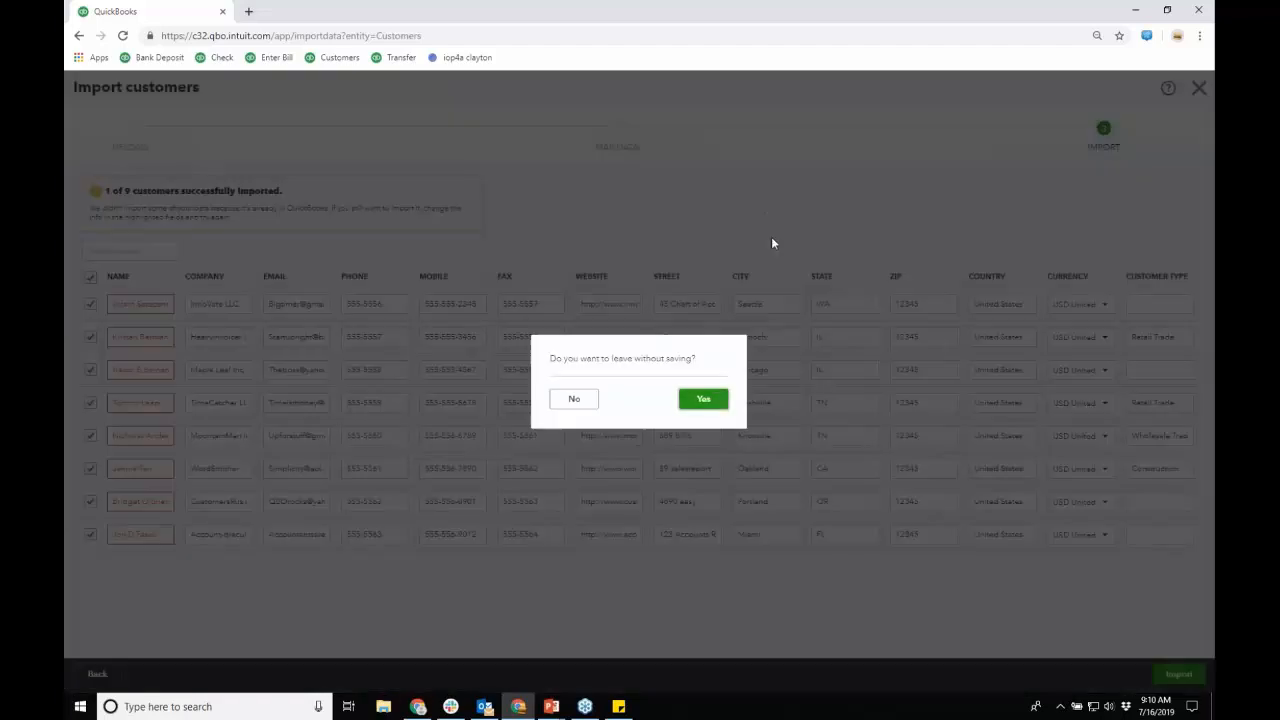
click(714, 400)
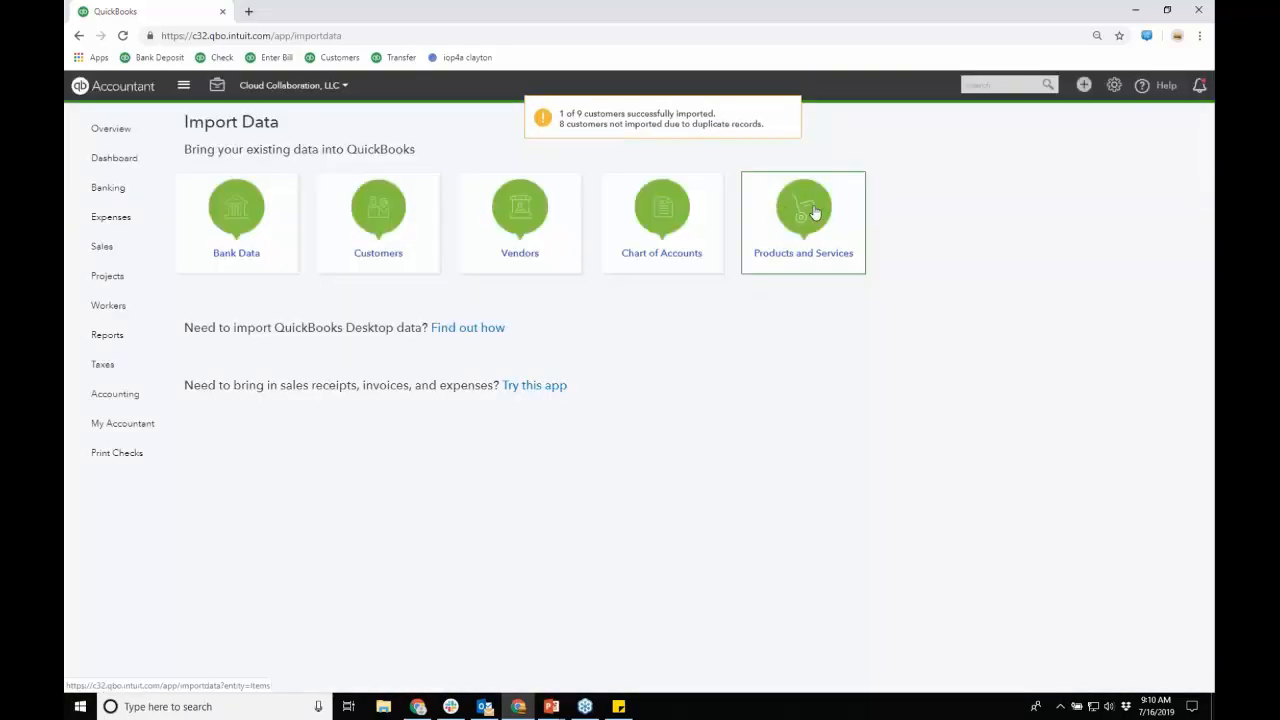
View the upload page of the products and services import and cancel it.
click(815, 212)
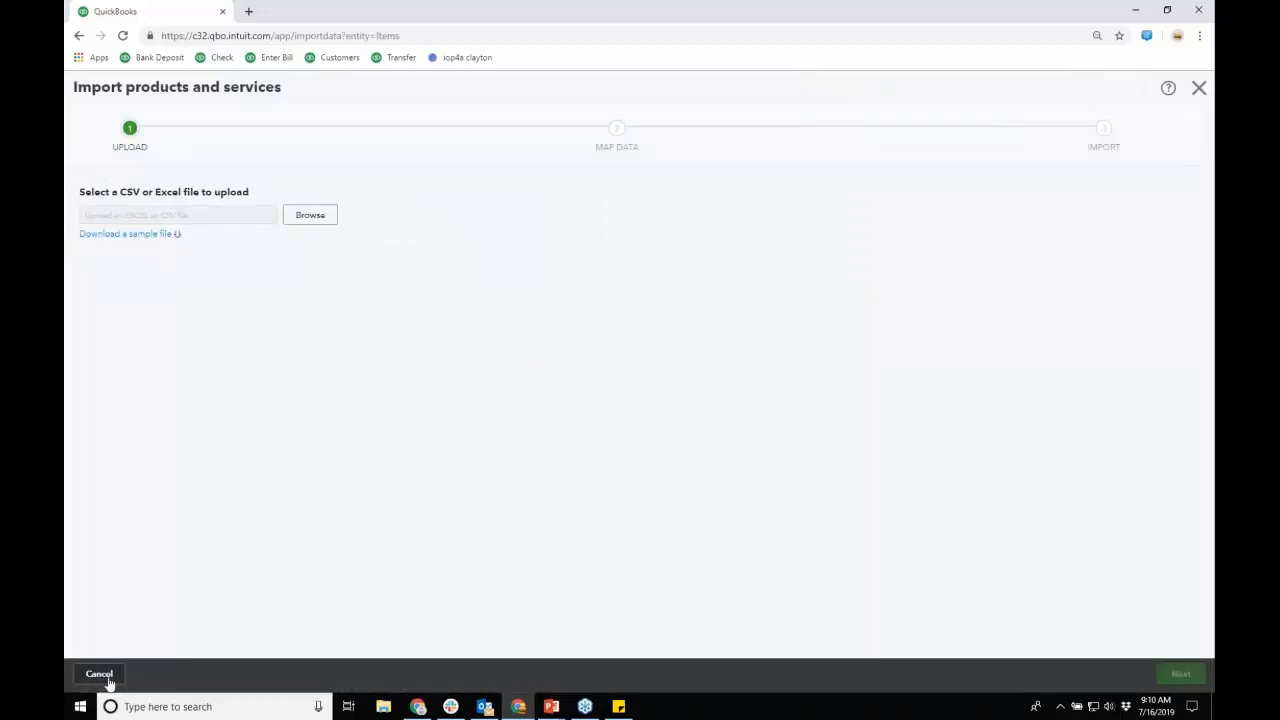
click(99, 674)
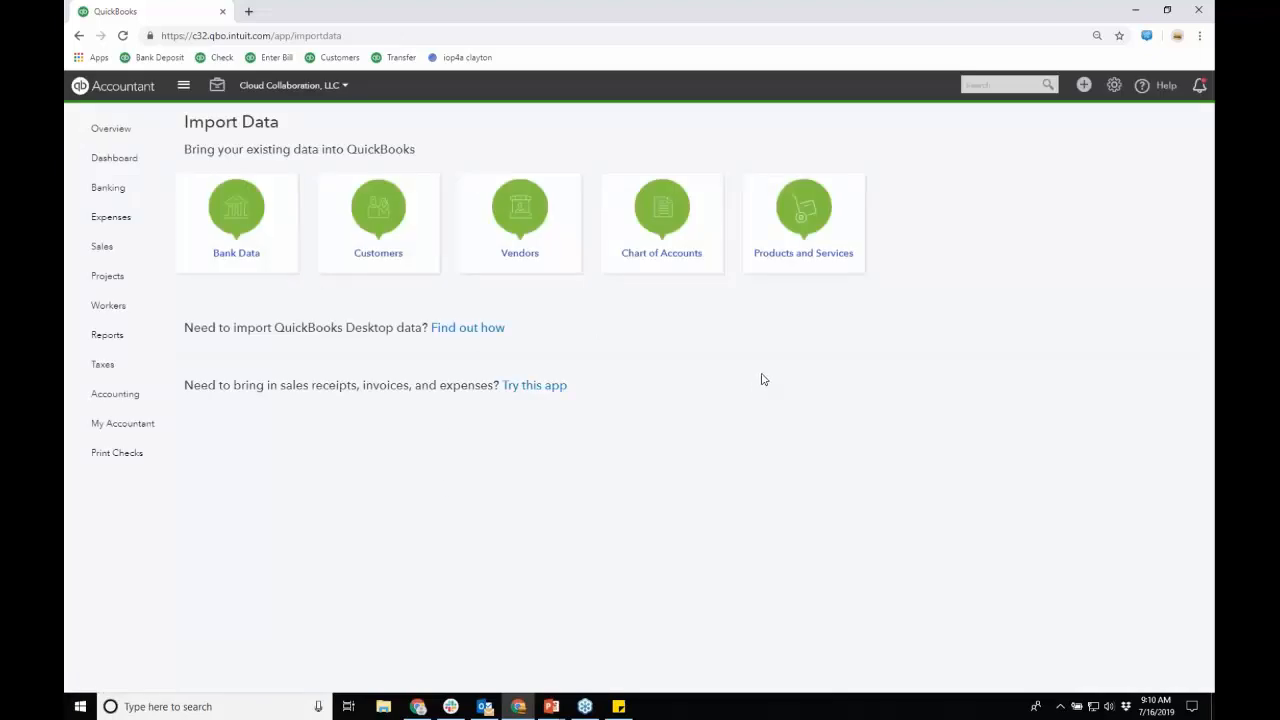
In the Chart of Accounts, examine the detail types offered for a new Cost of Goods Sold account and discard the account.
mouse_move(135, 401)
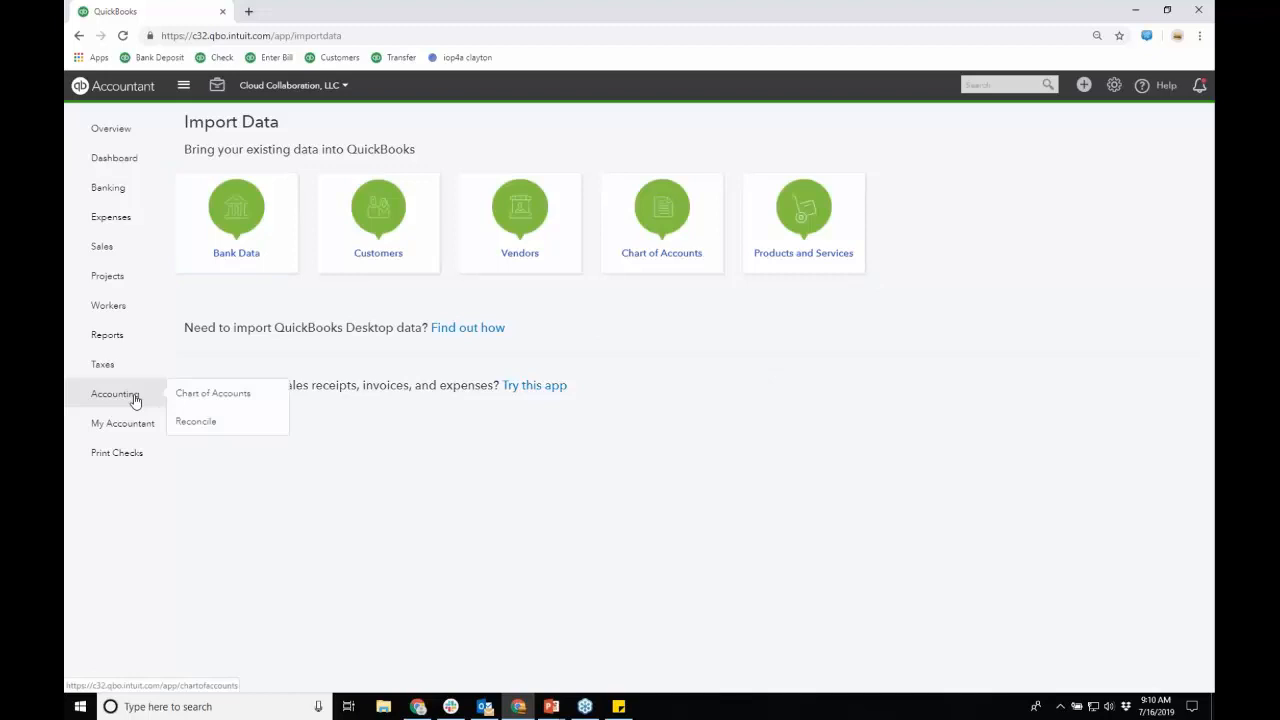
click(236, 394)
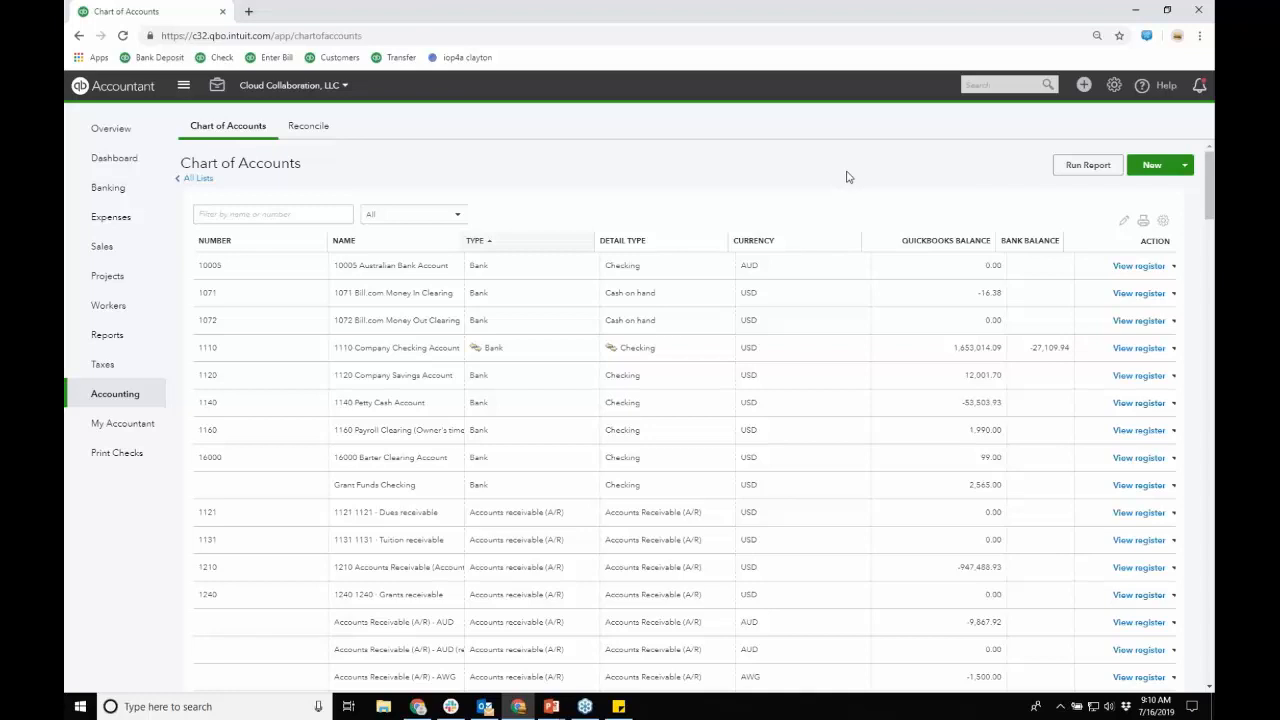
click(1160, 168)
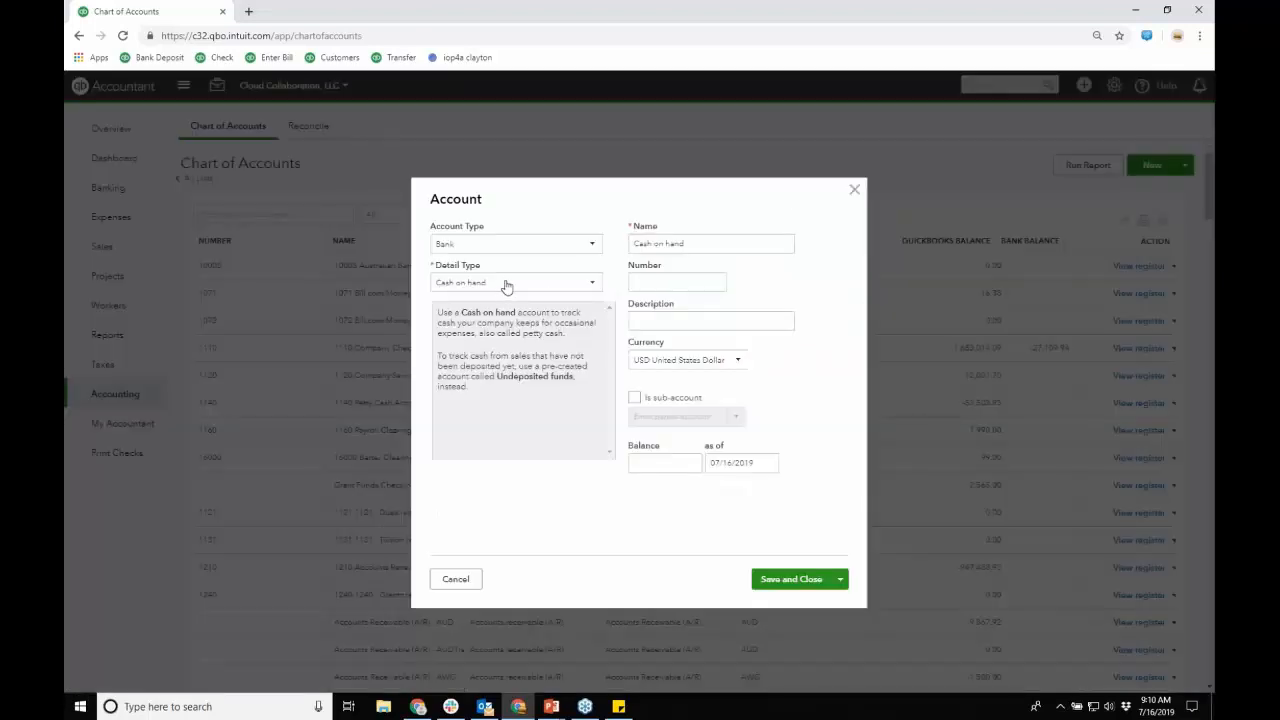
click(589, 247)
scroll(555, 360, down, 3)
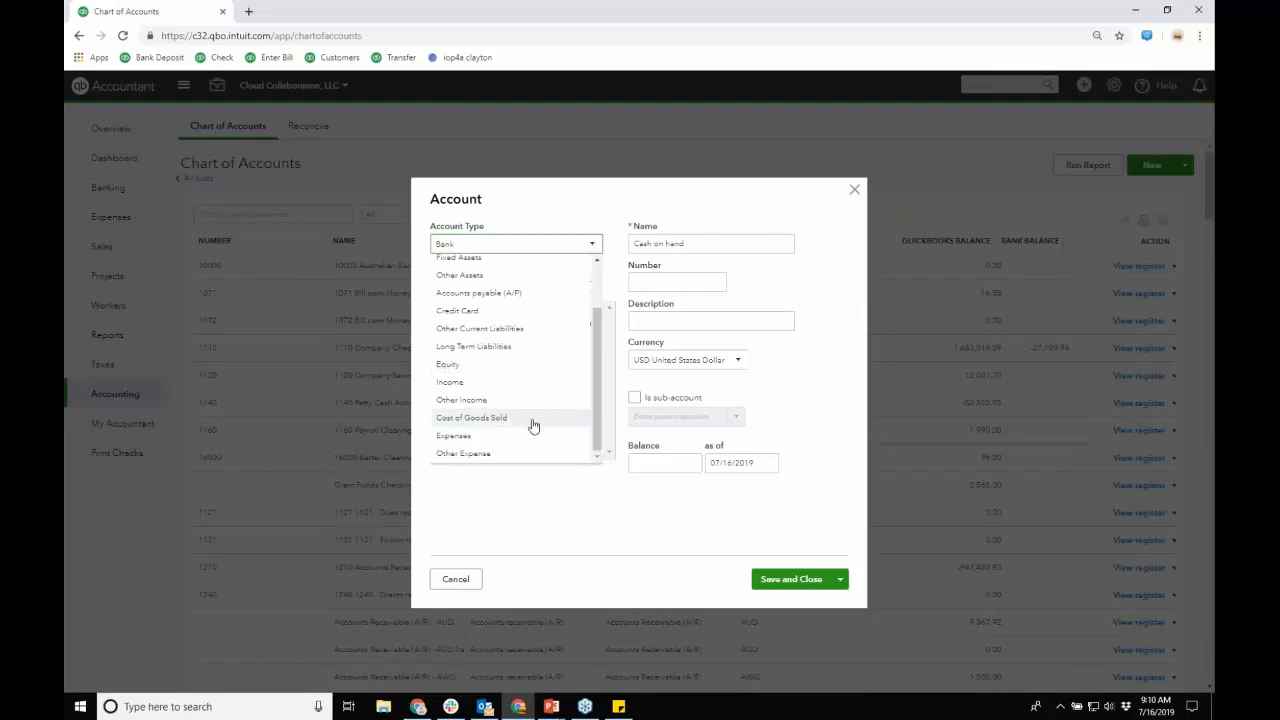
click(531, 418)
click(594, 285)
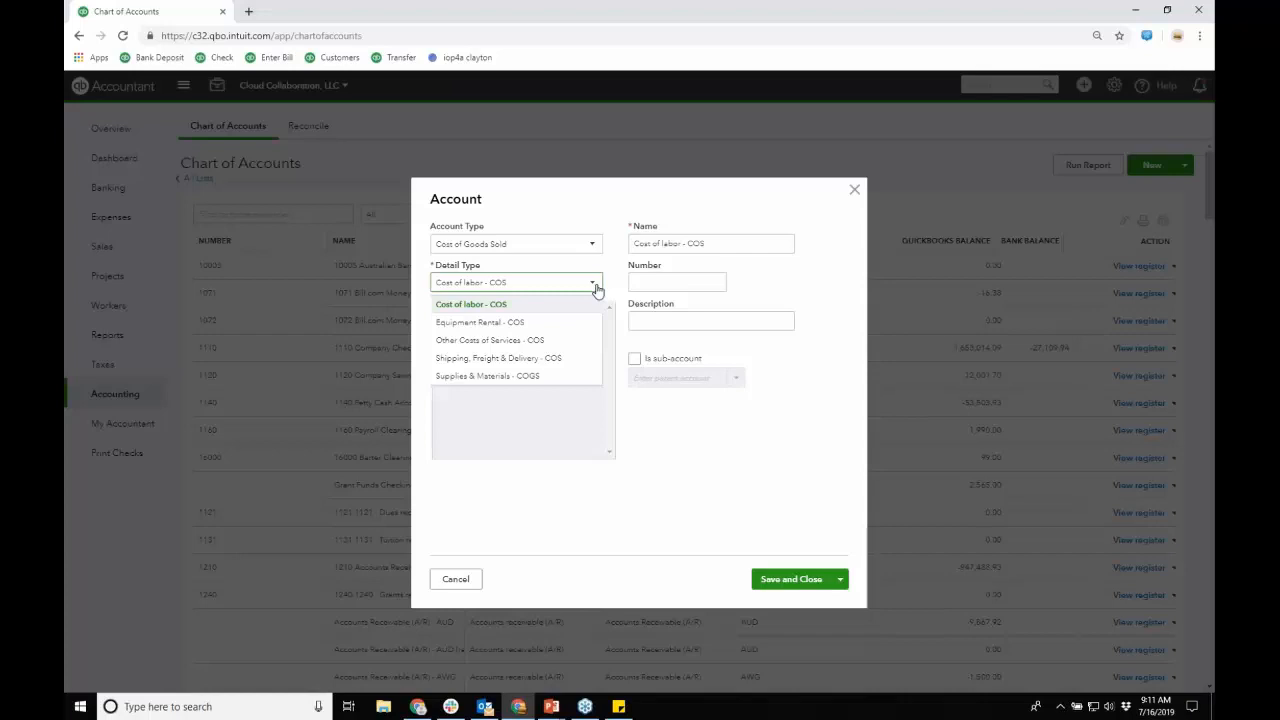
click(456, 579)
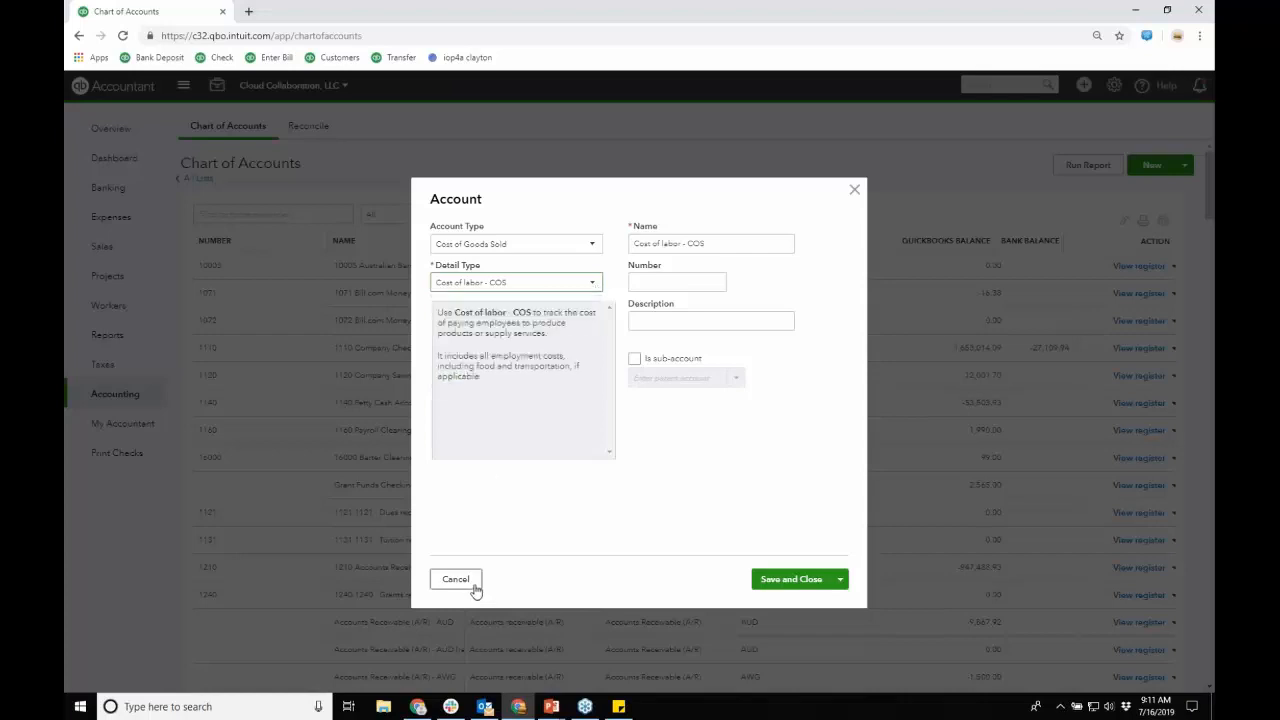
Open the file upload for bank and credit card transactions and review the accepted CSV, QFX, QBO and OFX formats.
mouse_move(126, 191)
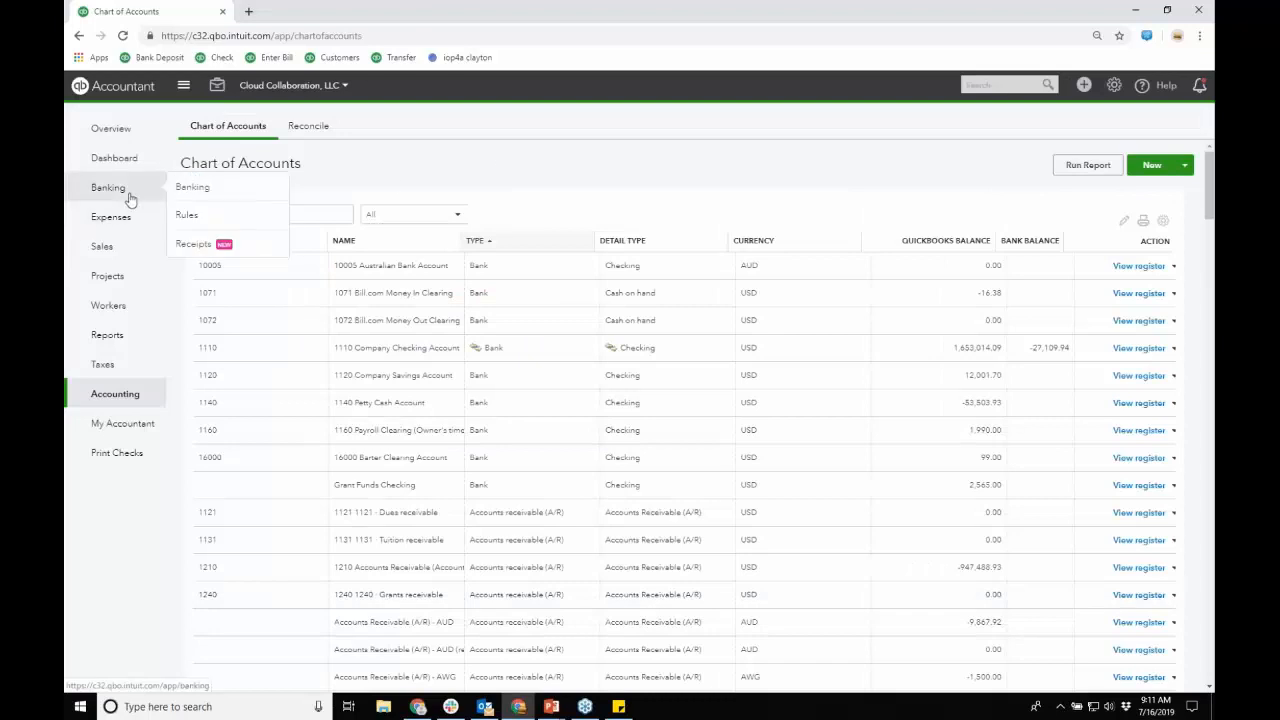
click(211, 191)
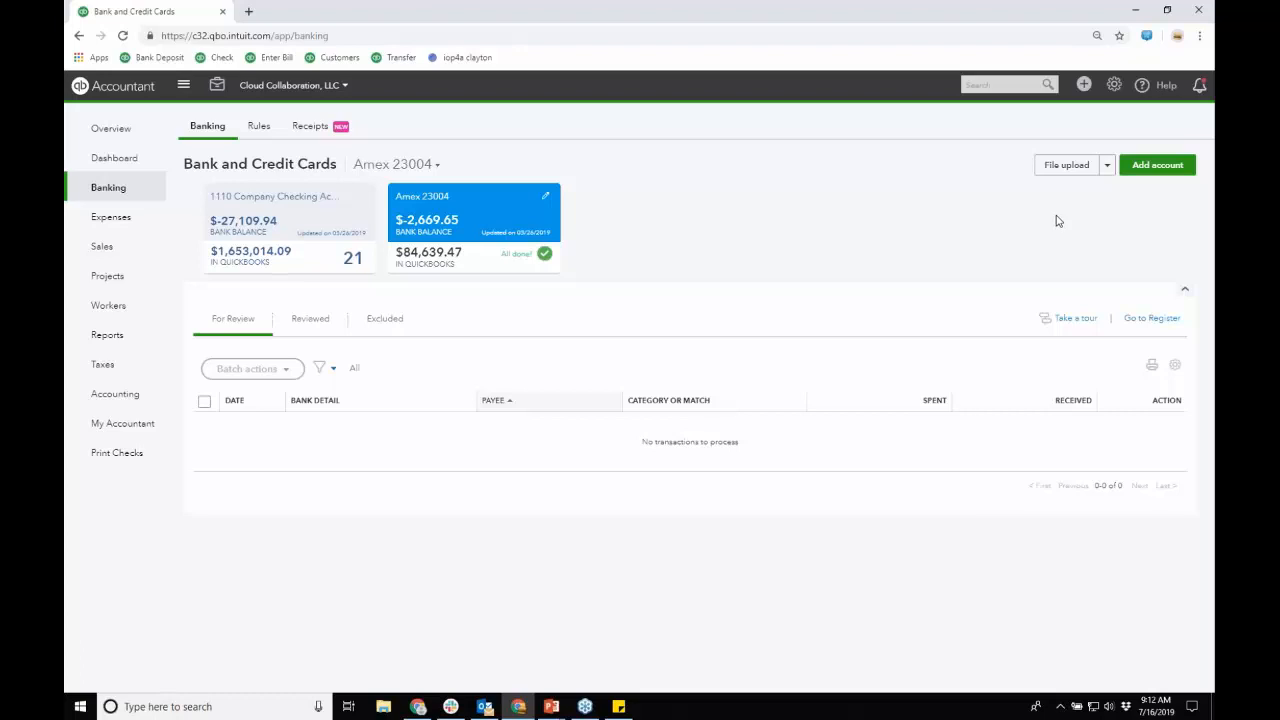
click(1066, 166)
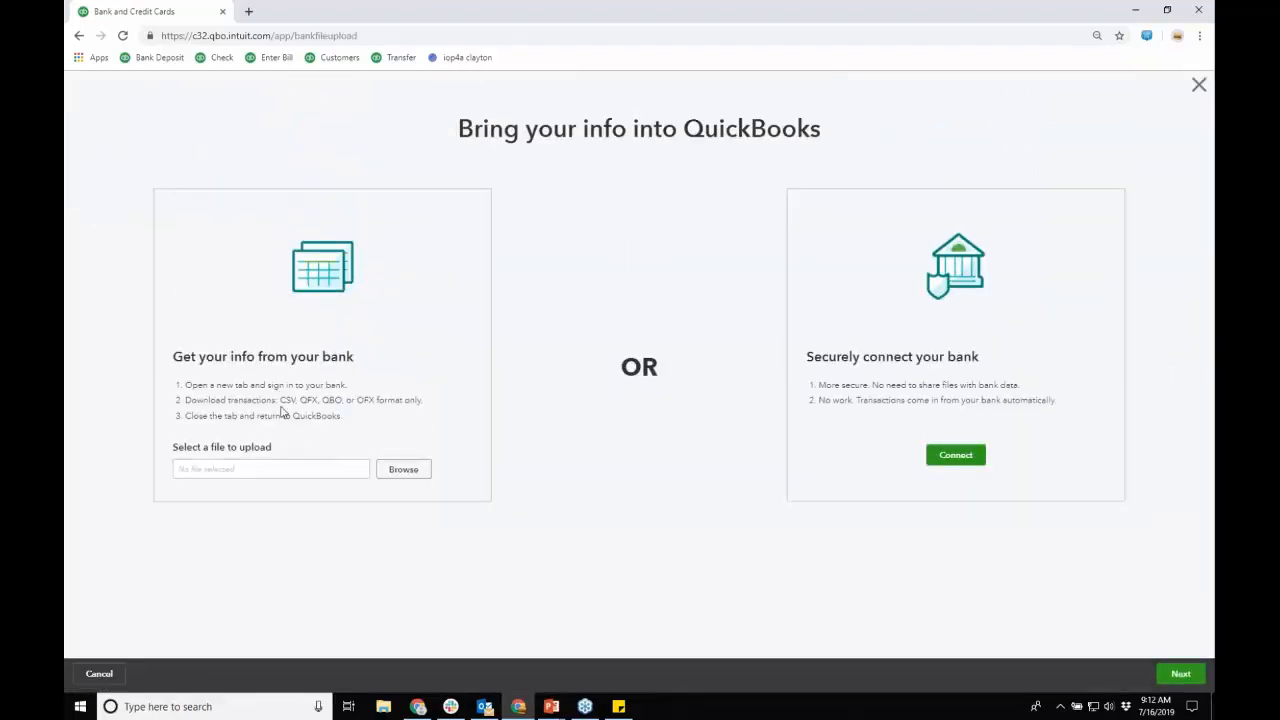
drag(280, 400, 297, 401)
double_click(331, 400)
double_click(365, 400)
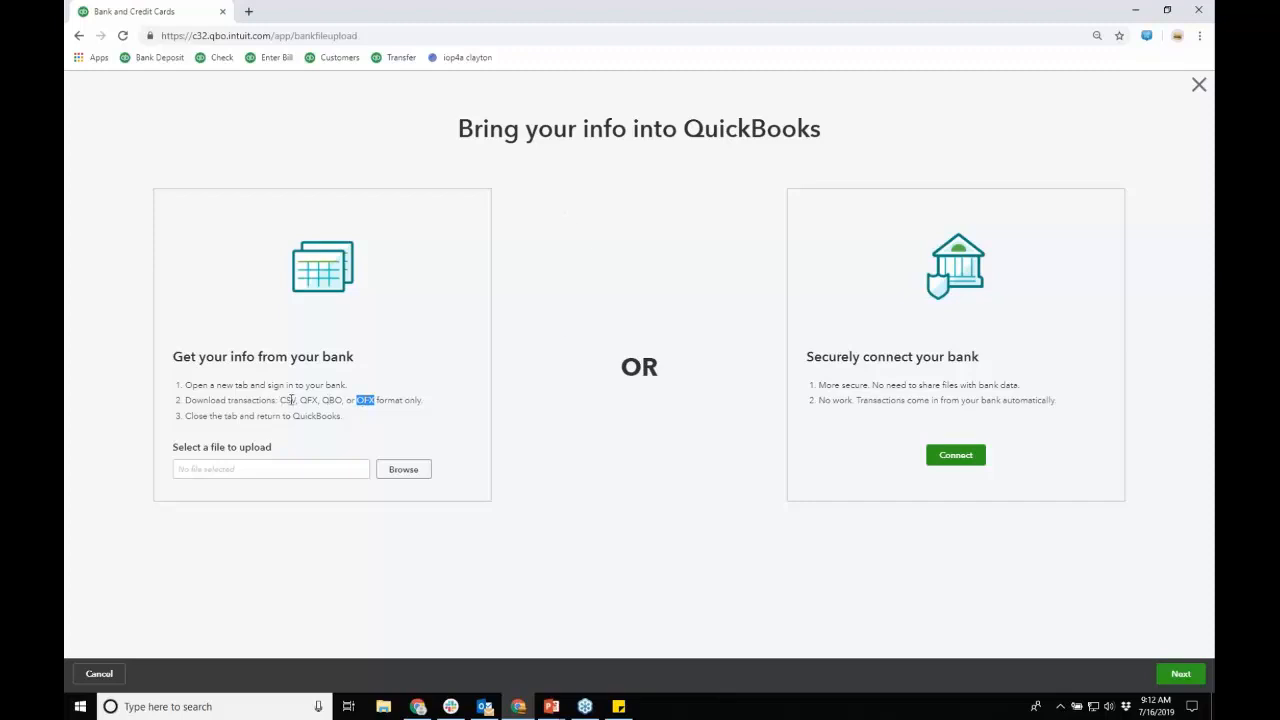
Choose "bank or cc feed.csv" from the WIP folder in Box Sync's GTM US Sales Specialists Bucket for upload and continue to account selection.
click(410, 470)
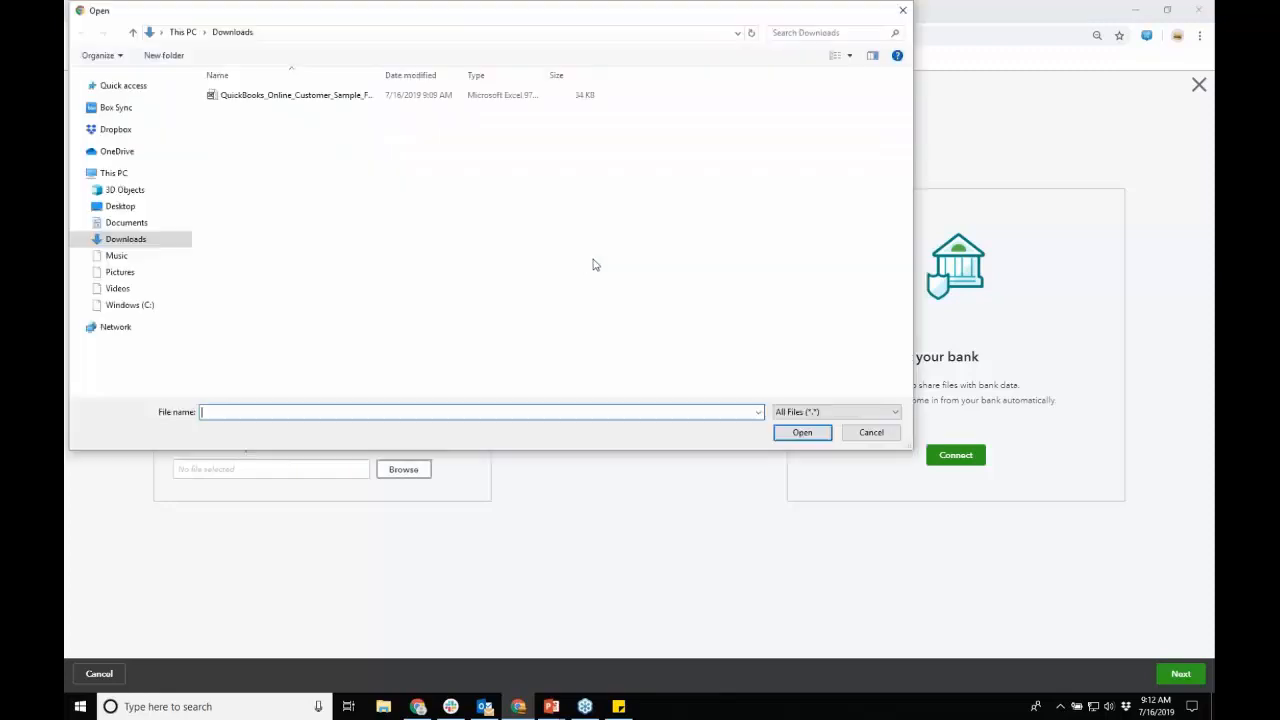
click(118, 107)
click(299, 99)
double_click(299, 100)
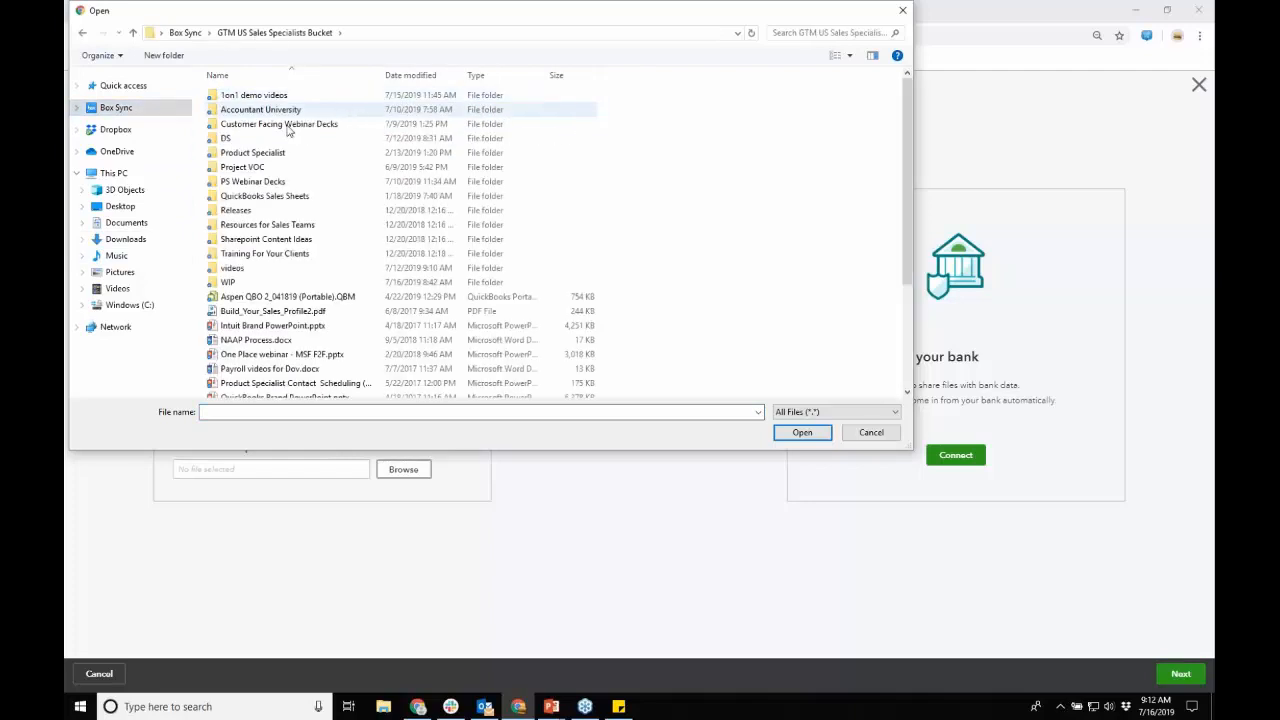
double_click(250, 282)
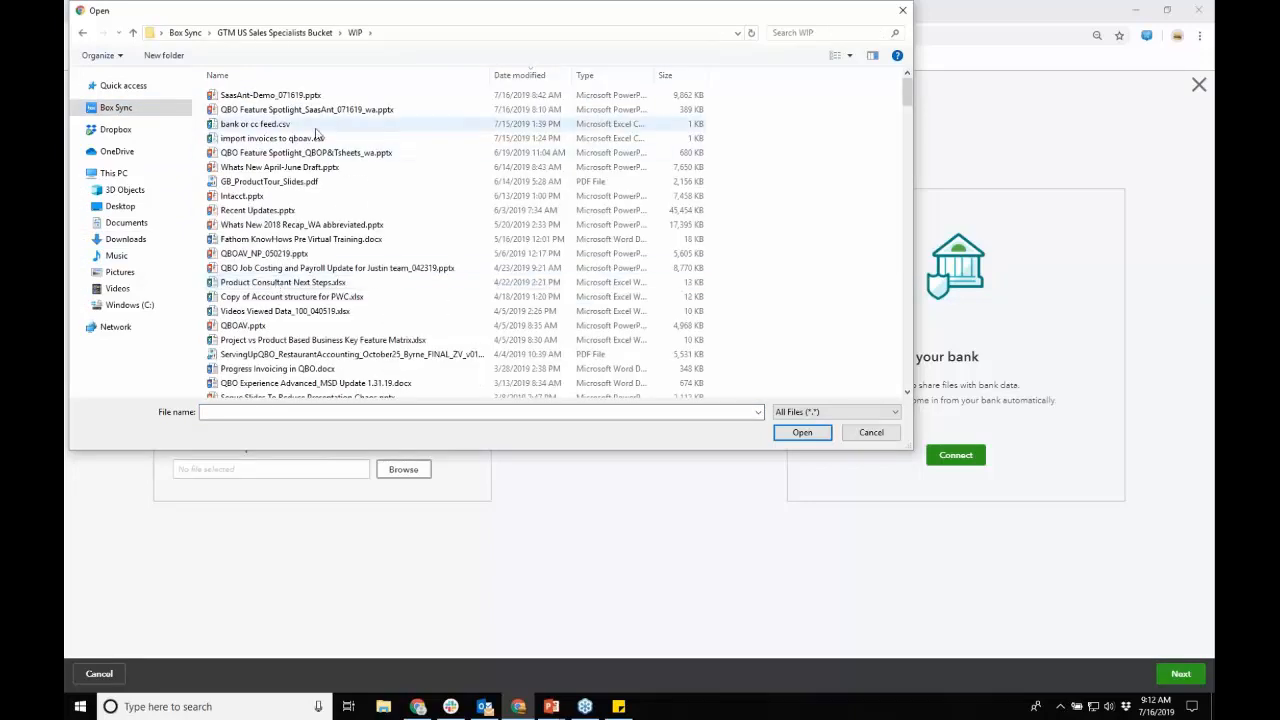
click(271, 126)
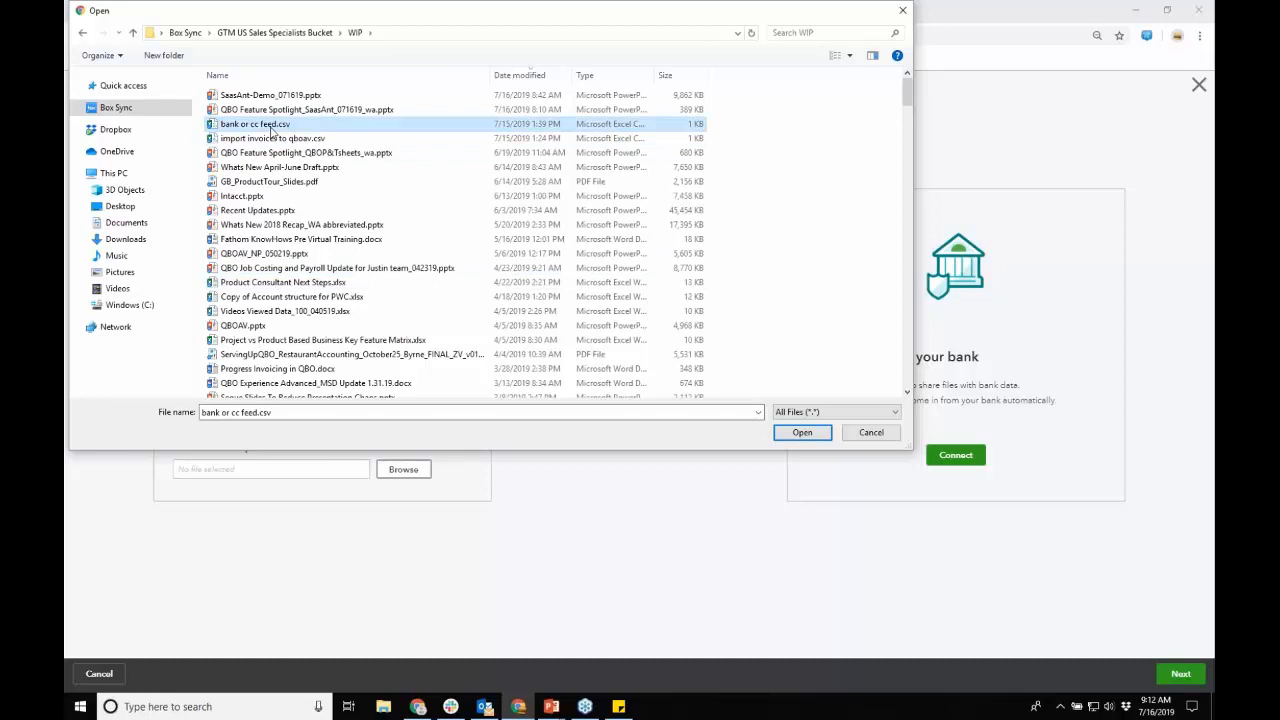
double_click(271, 126)
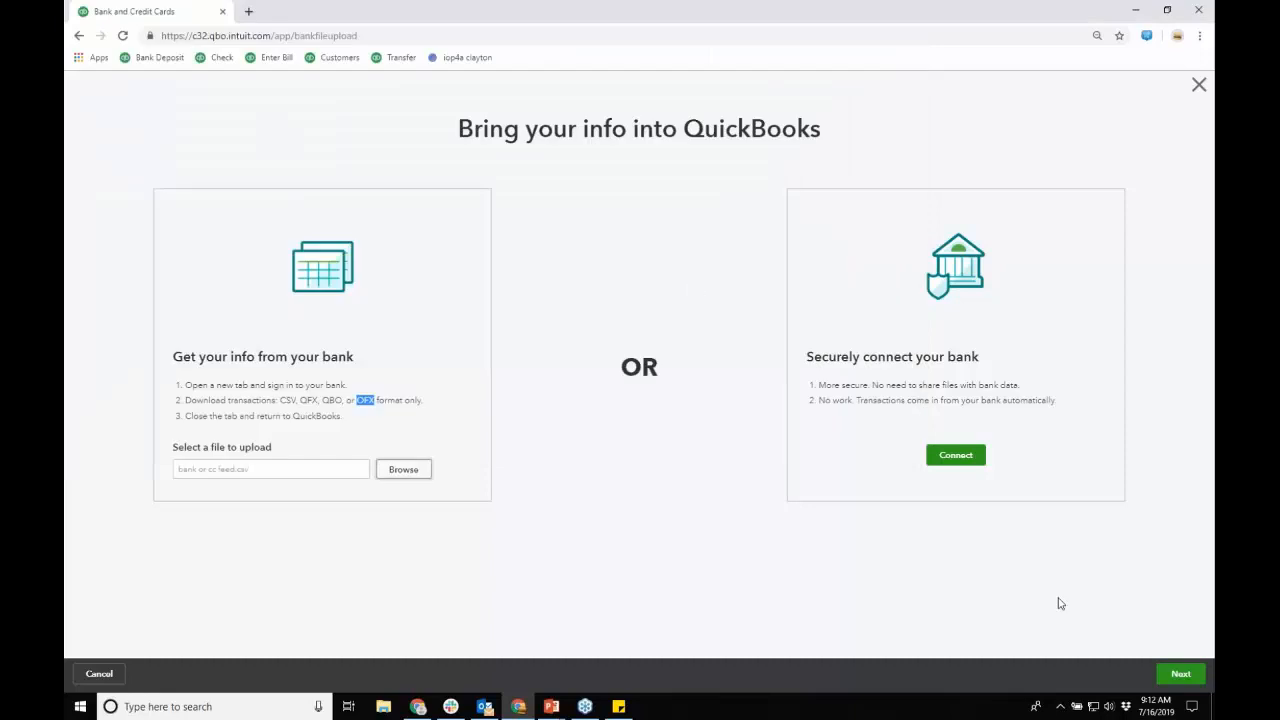
click(1180, 675)
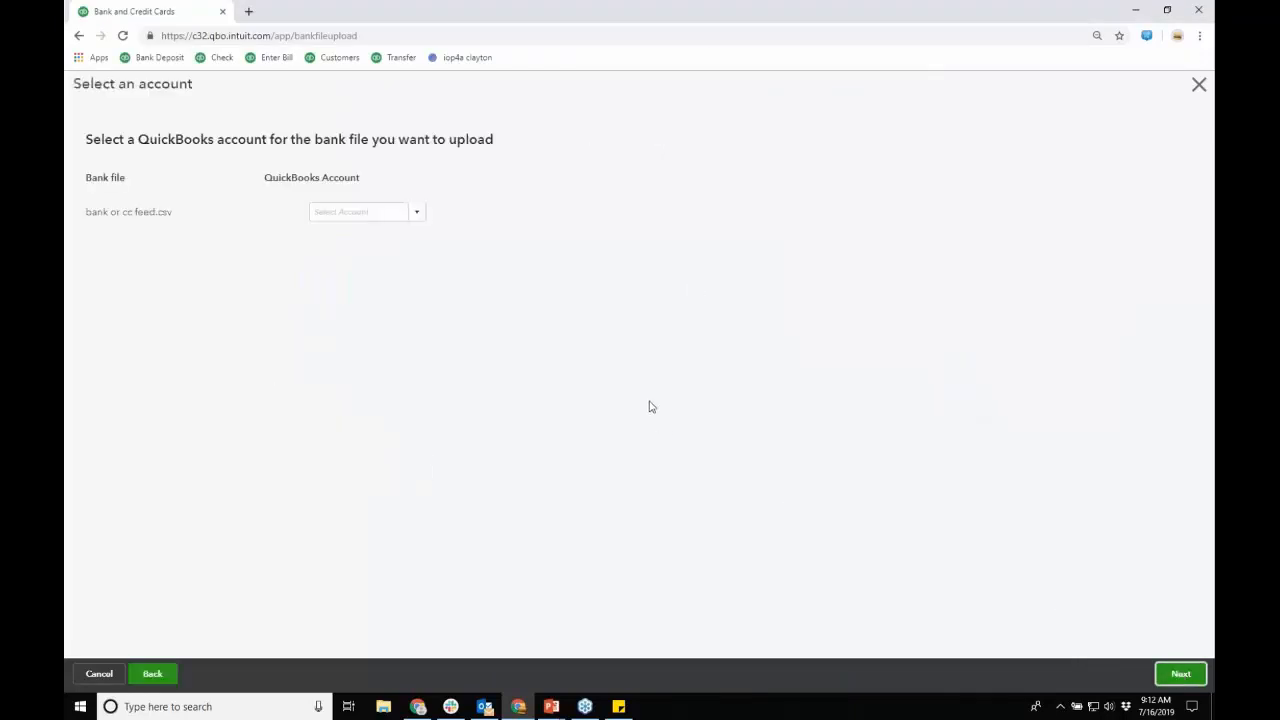
Assign the uploaded bank file to the Amex credit card account and proceed to the CSV column mapping.
click(418, 212)
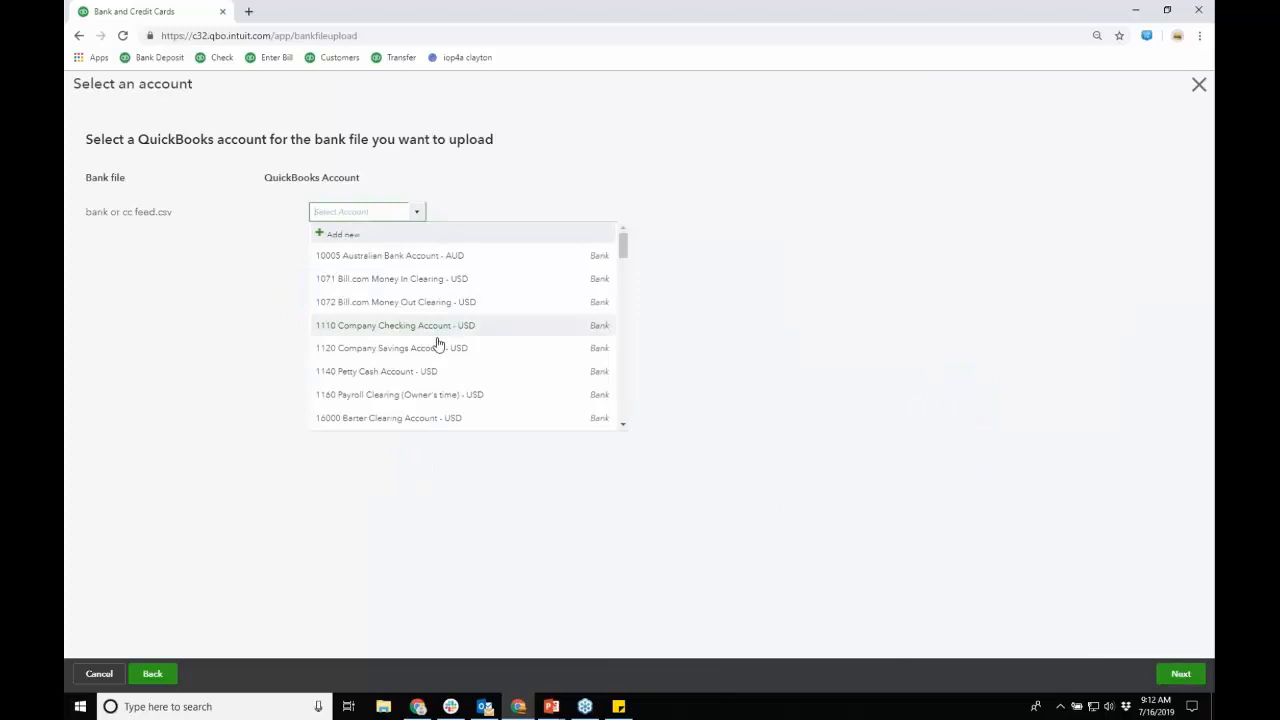
scroll(465, 355, down, 2)
click(444, 398)
click(1178, 675)
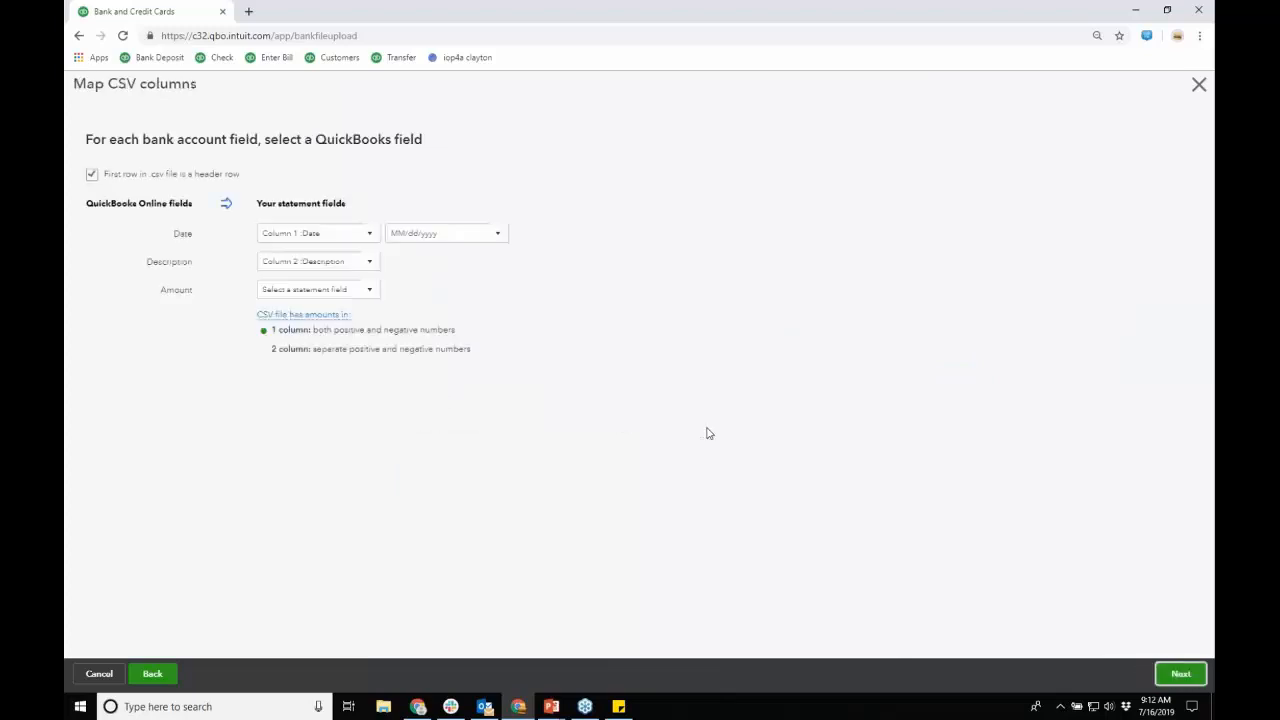
Map the Amount field to Column 3: Amount, keeping the proposed Date and Description mapping, and continue to the transaction selection.
click(368, 290)
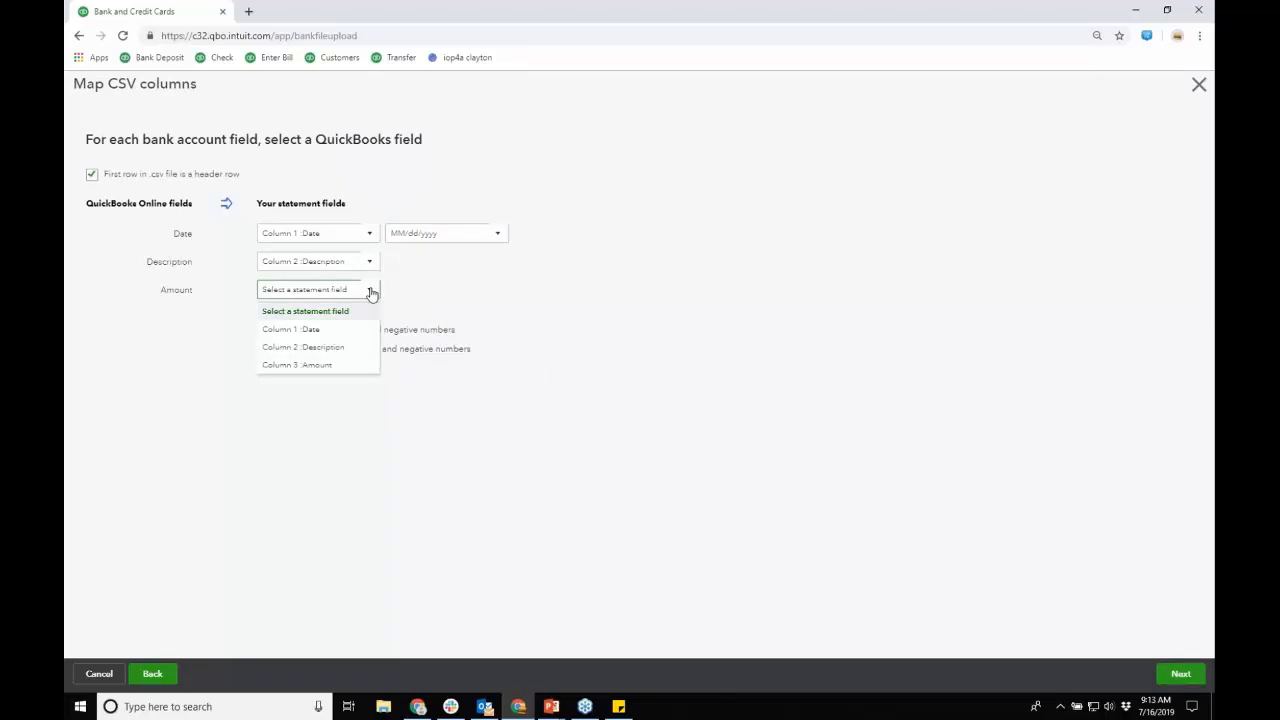
click(347, 364)
click(1180, 673)
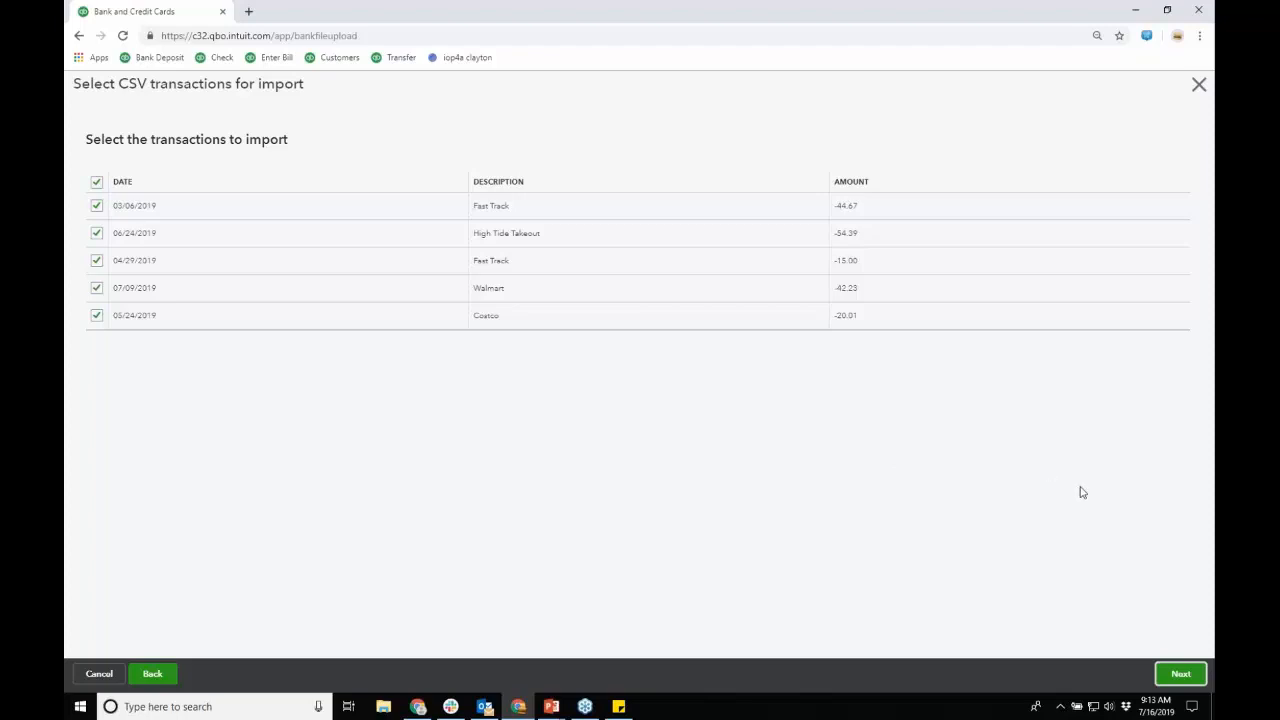
Import all the selected CSV transactions and go to the list of bank transactions for review.
click(1181, 673)
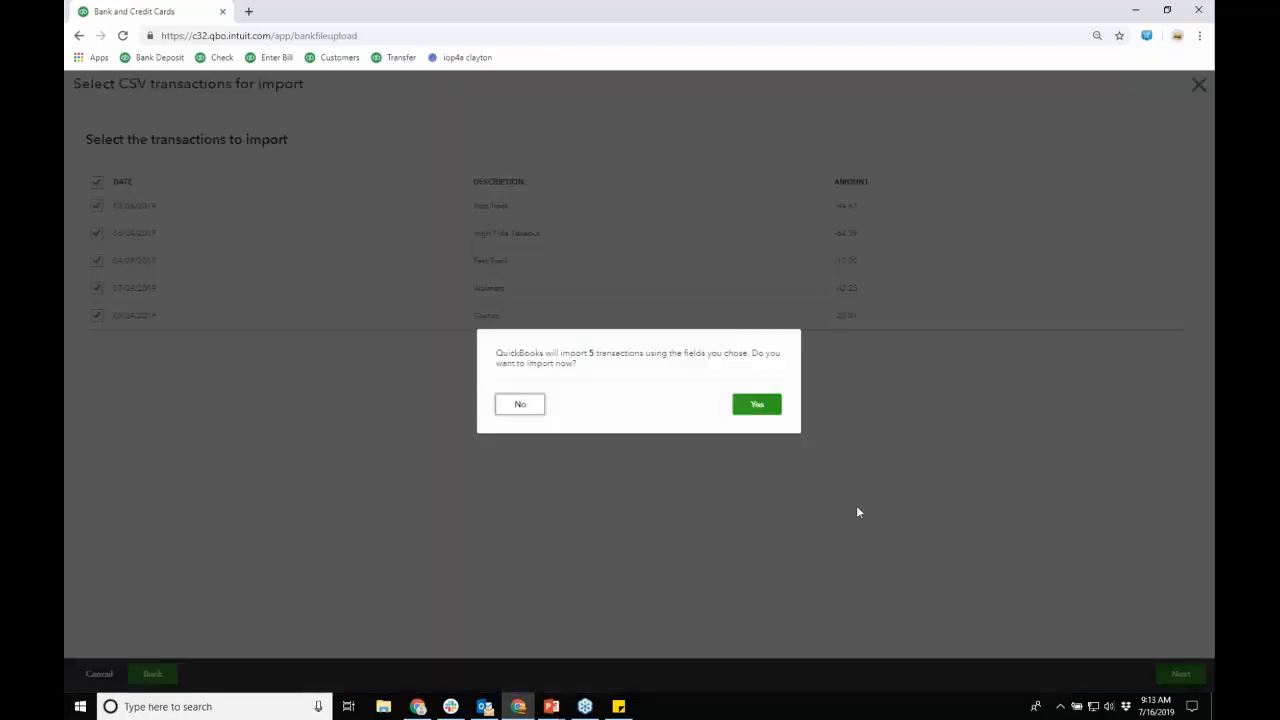
click(757, 405)
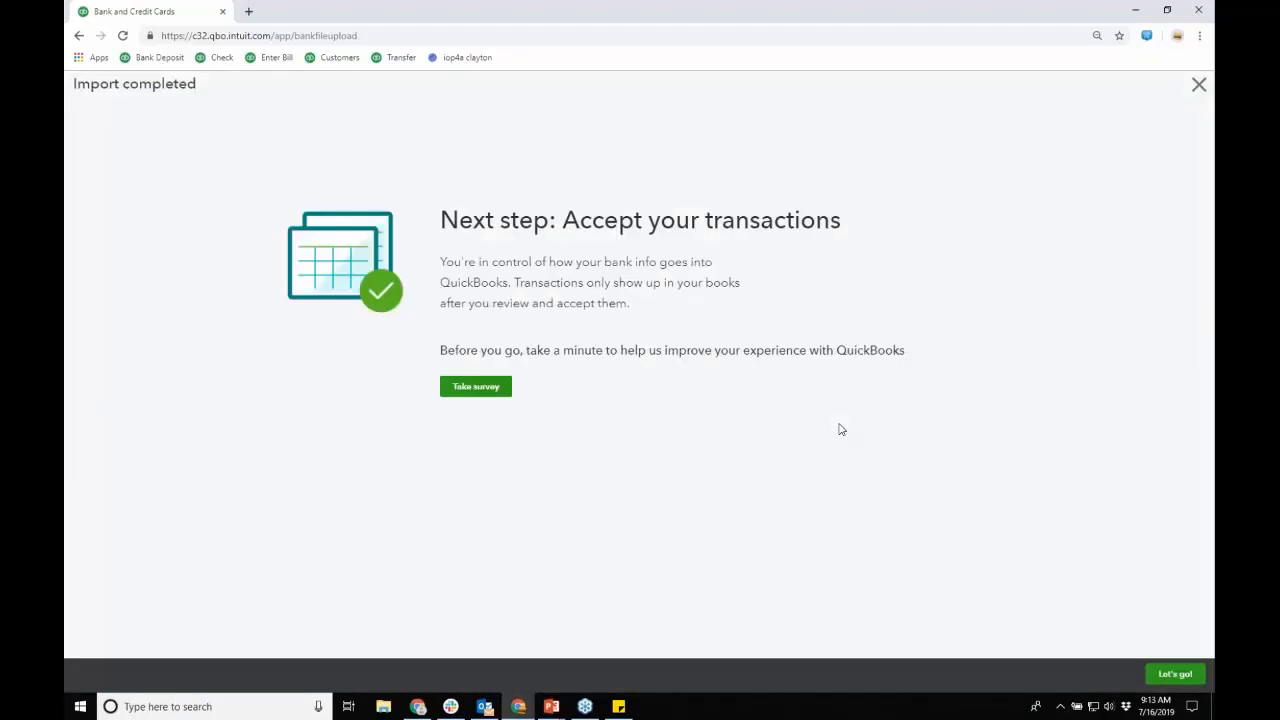
click(1168, 674)
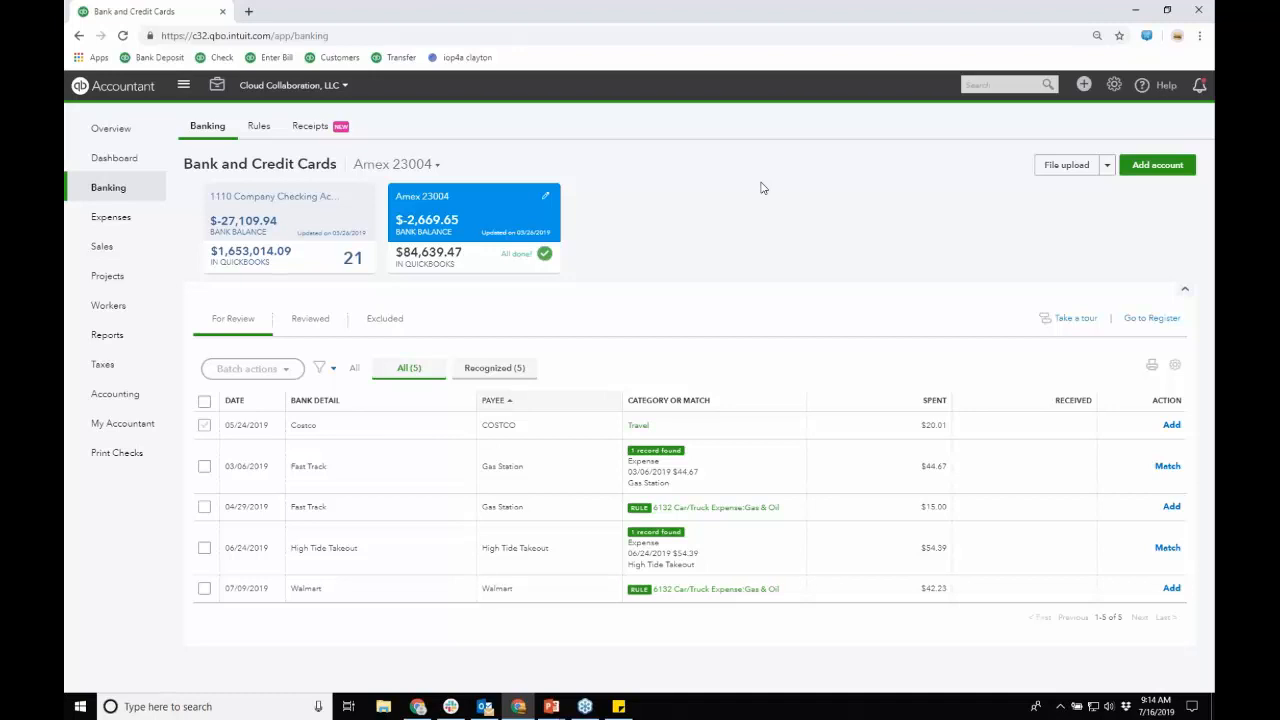
Switch to the QBOAV Wood client company and open the invoice import from its invoices list.
click(308, 92)
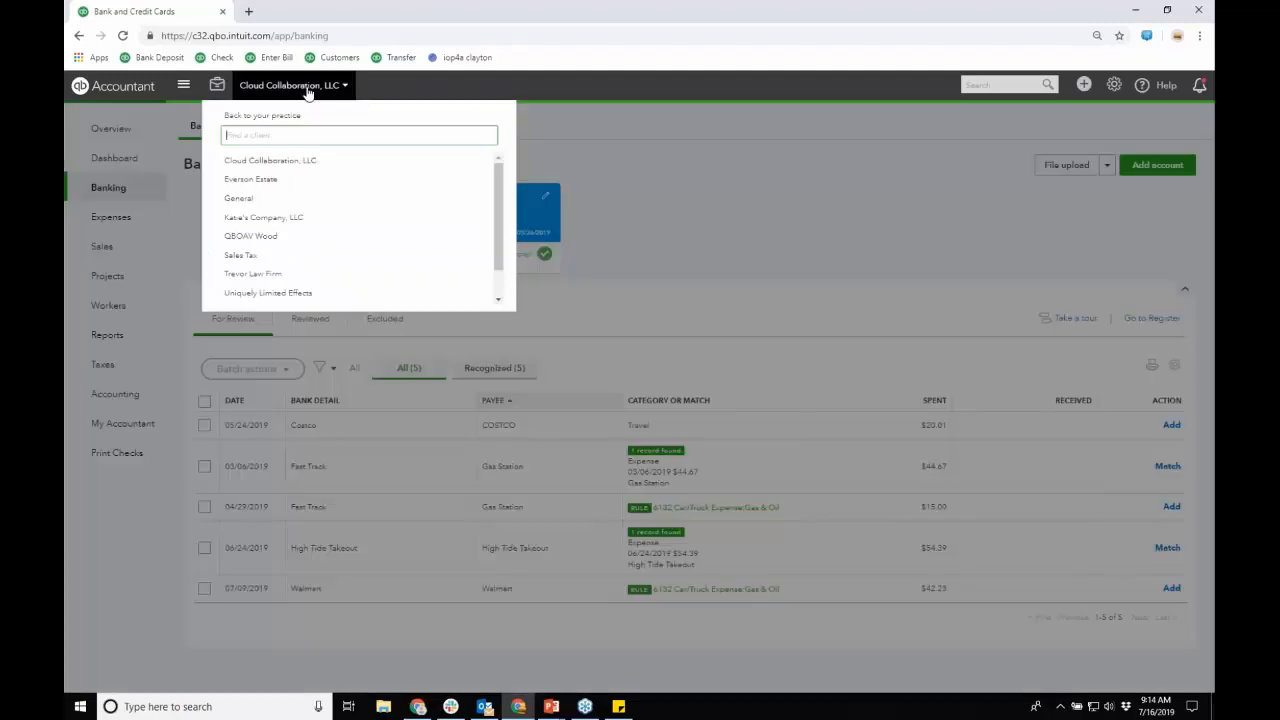
click(262, 236)
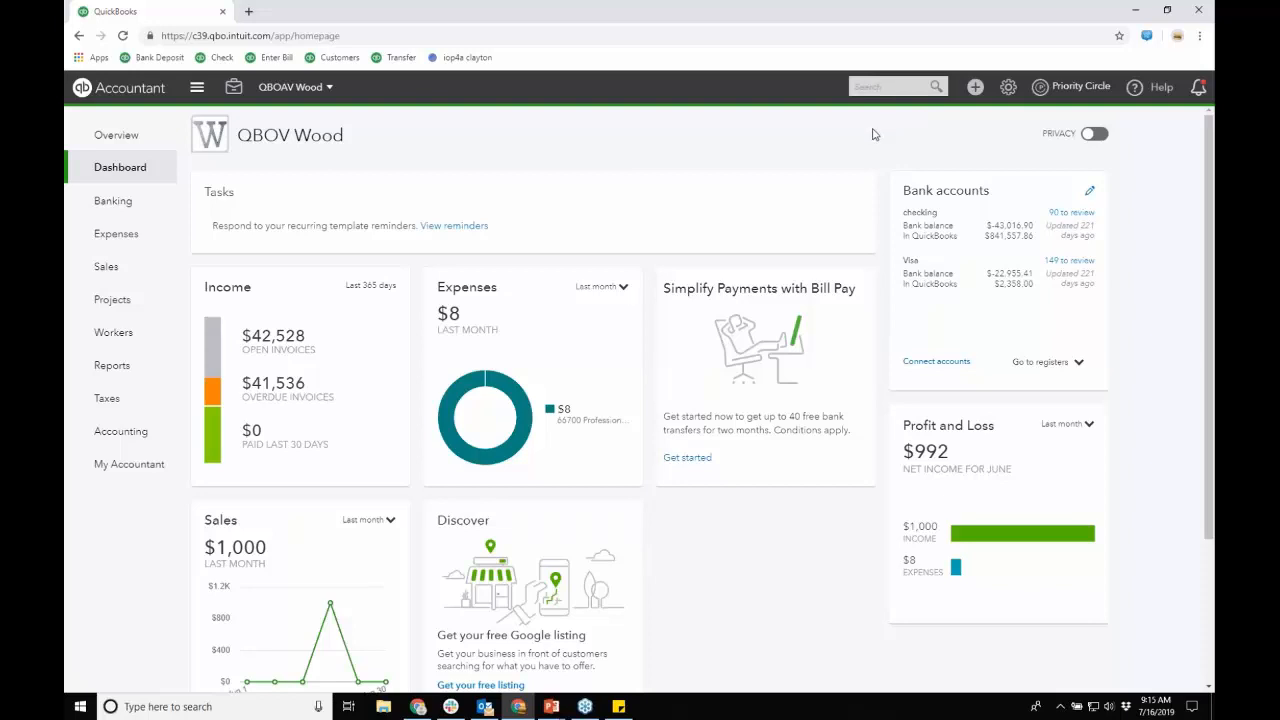
mouse_move(183, 279)
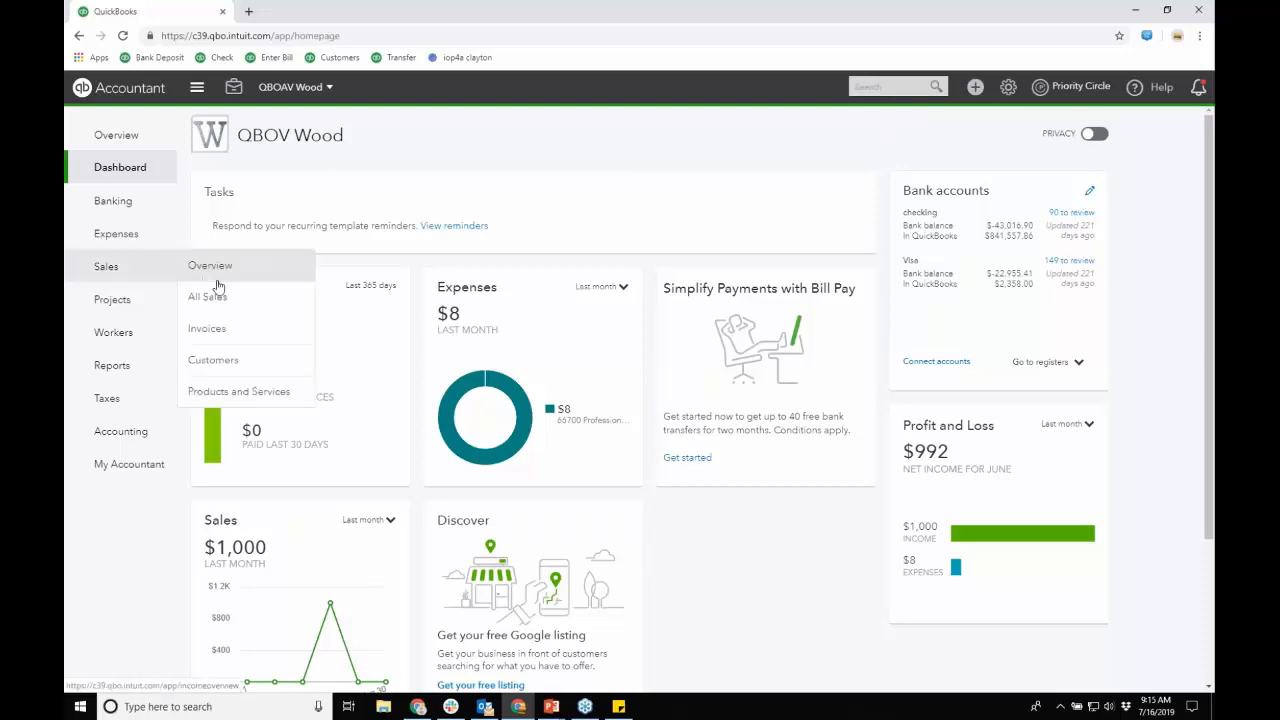
click(220, 328)
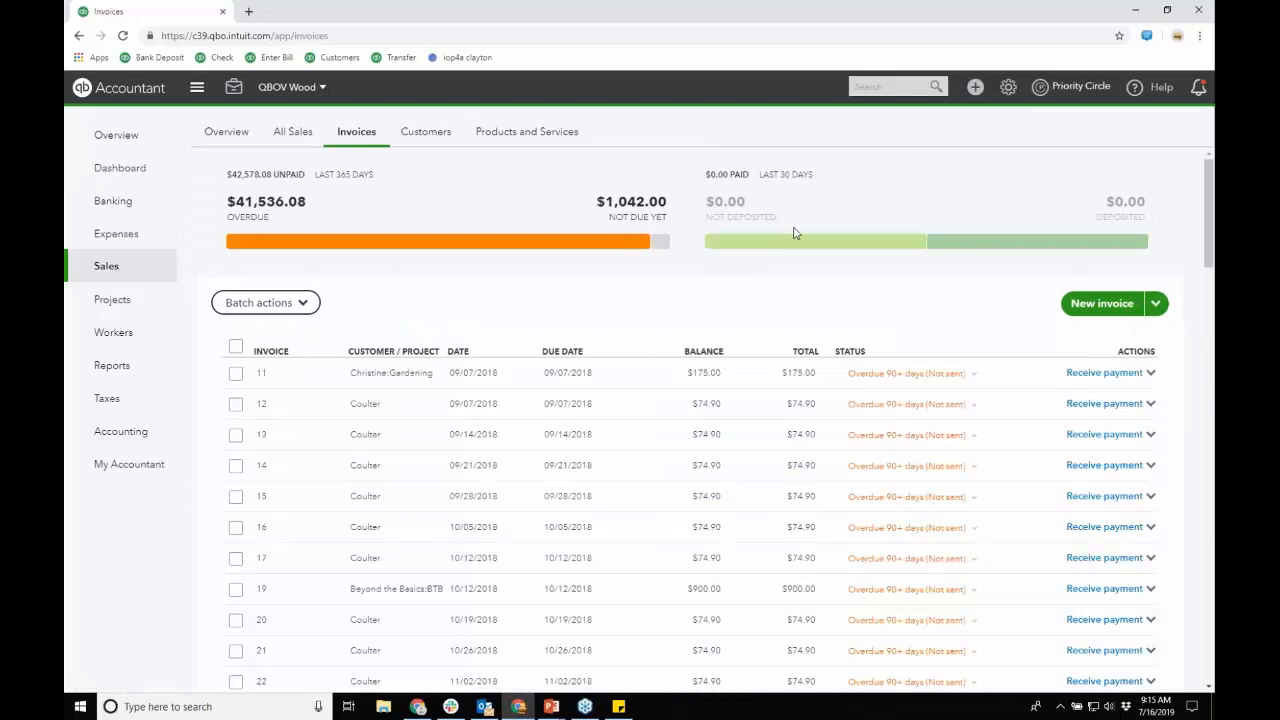
click(1156, 304)
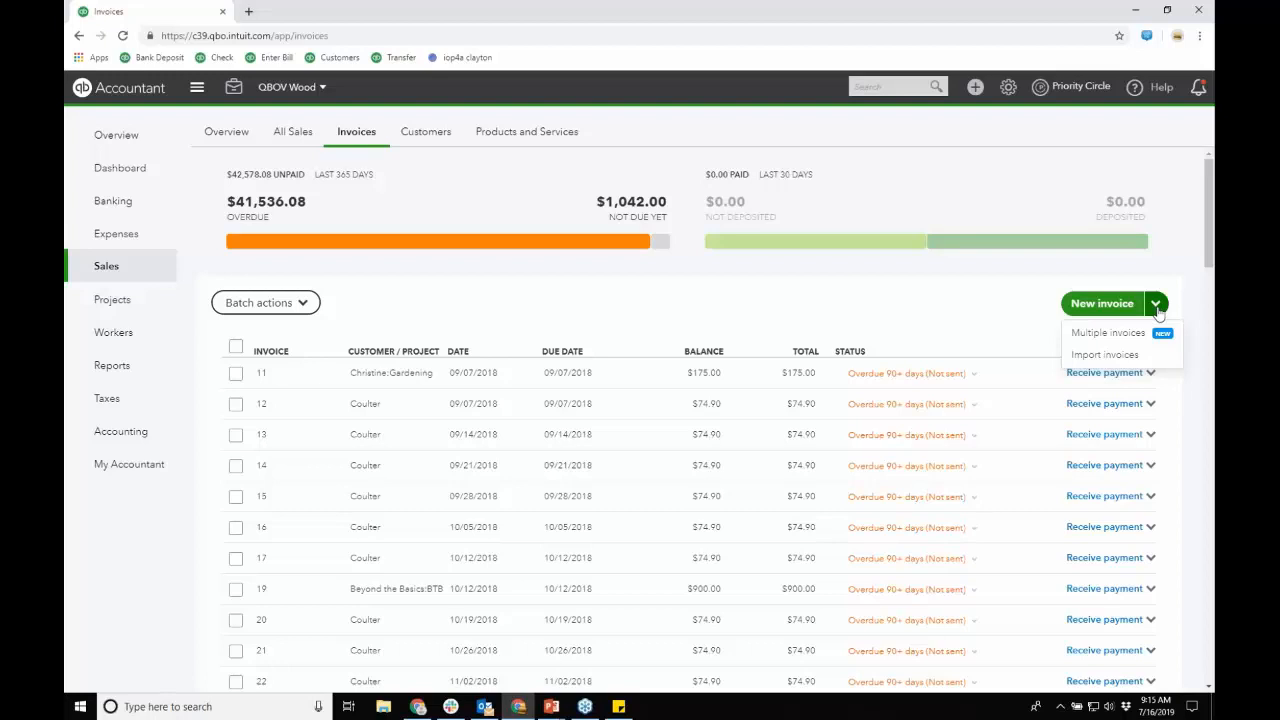
click(1105, 354)
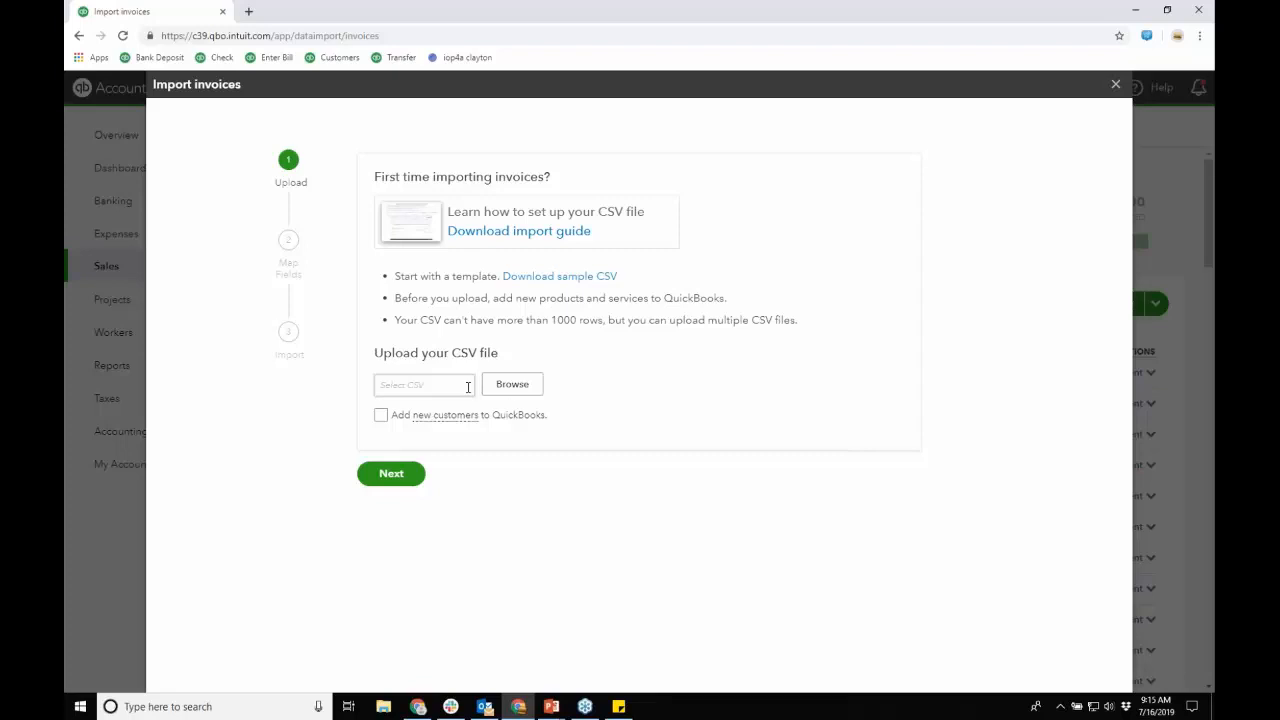
Choose "import invoices to qboav.csv" as the invoice file and continue to the column mapping without adding new customers.
click(522, 390)
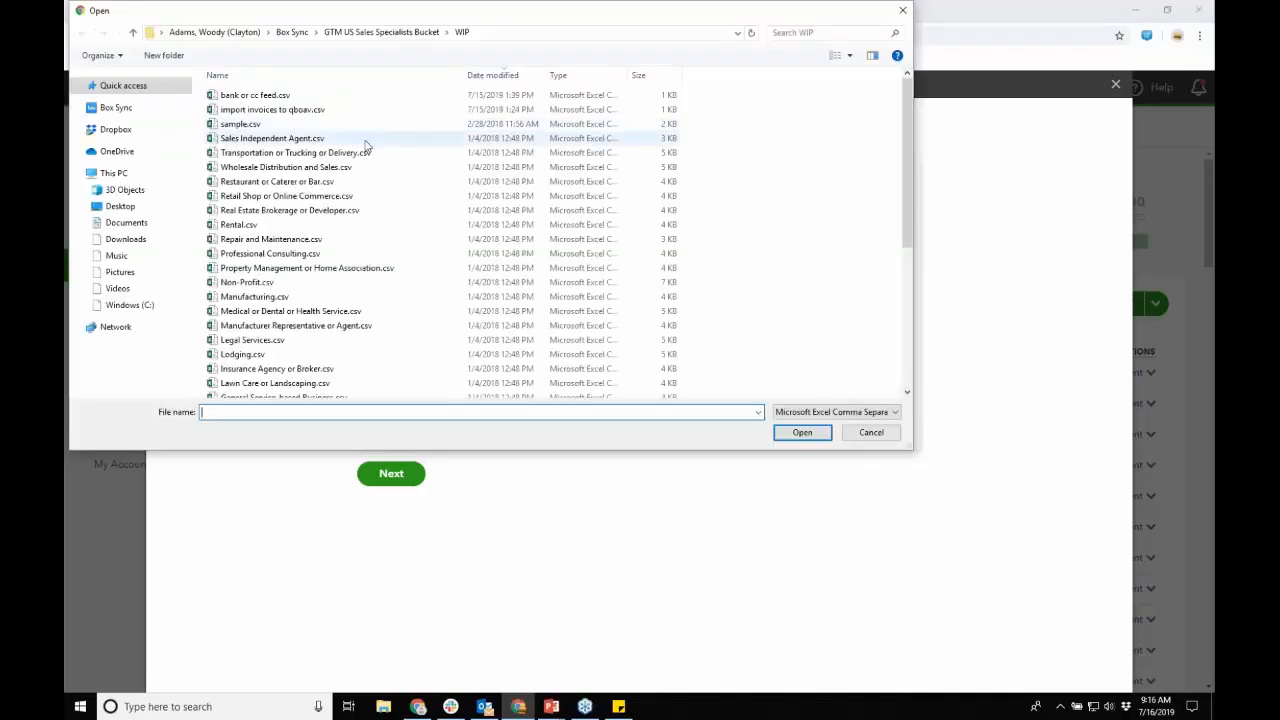
click(309, 110)
click(802, 432)
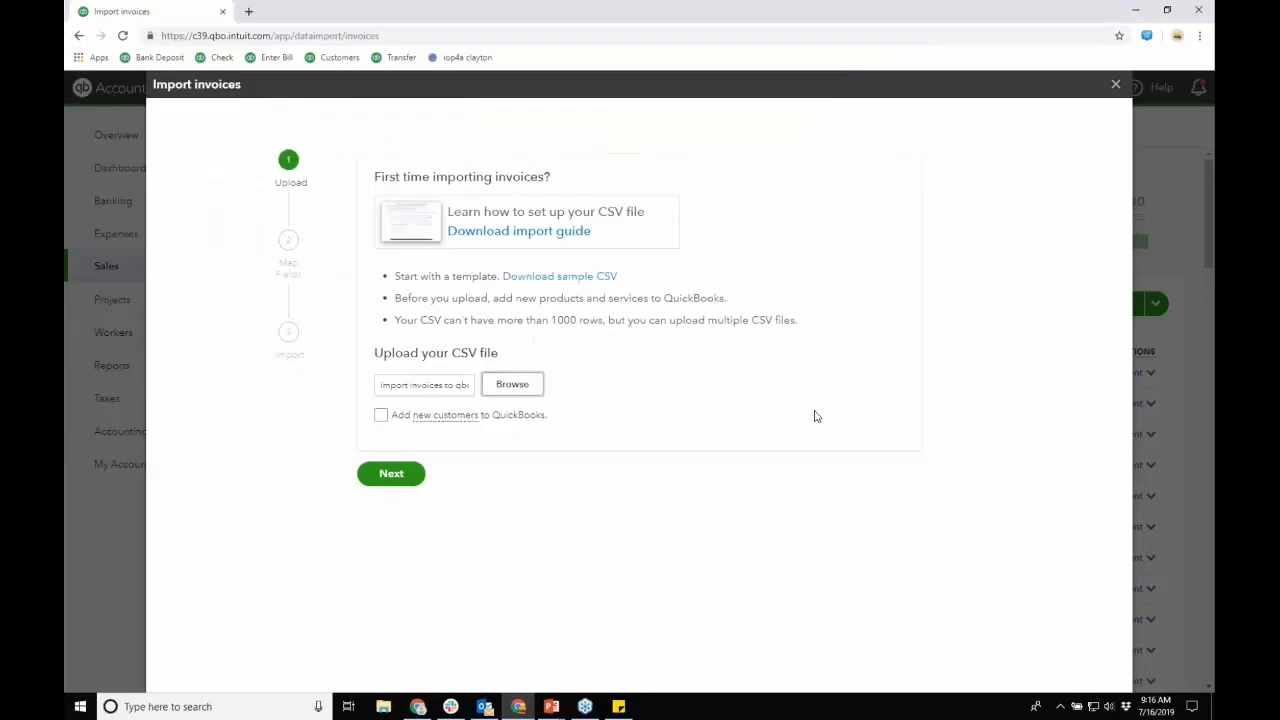
click(407, 477)
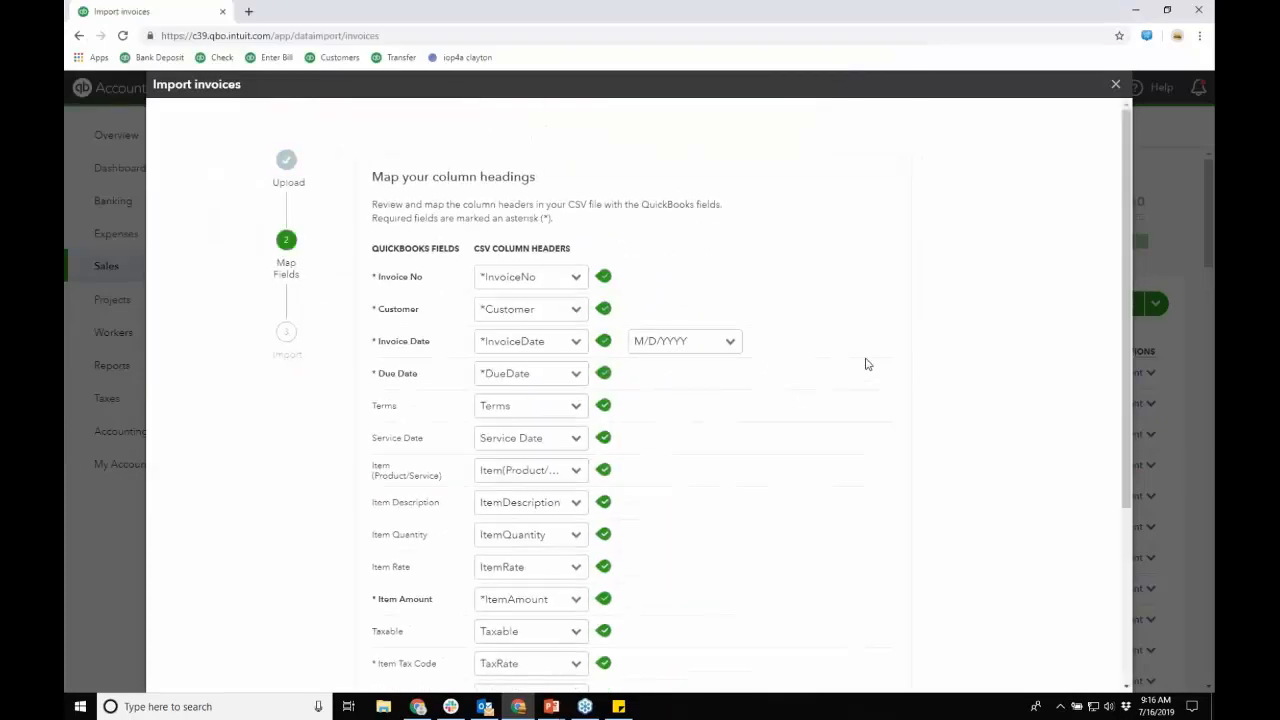
Review the proposed column heading mapping for the invoices and accept it as is.
scroll(1006, 332, down, 1)
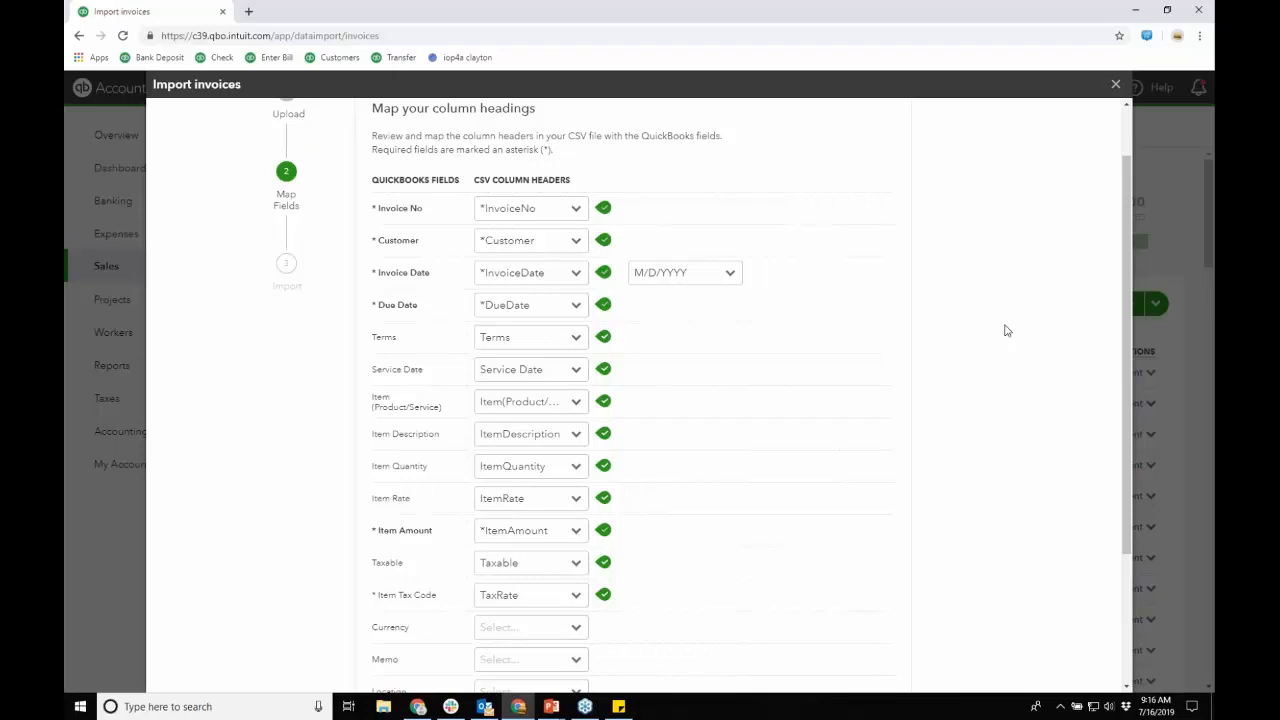
scroll(1000, 332, down, 3)
click(472, 598)
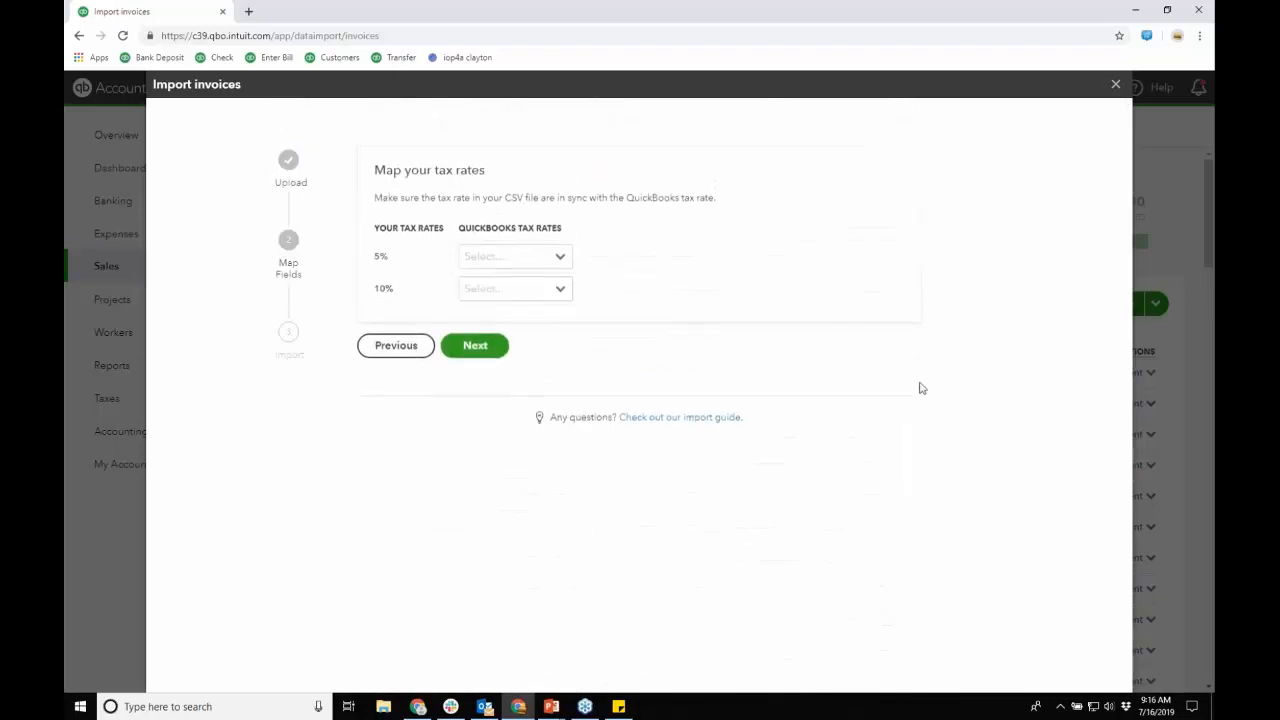
Map the 5% tax rate to AZ Dept of Taxation and the 10% rate to GA sales tax, and continue.
click(562, 267)
click(545, 290)
click(554, 296)
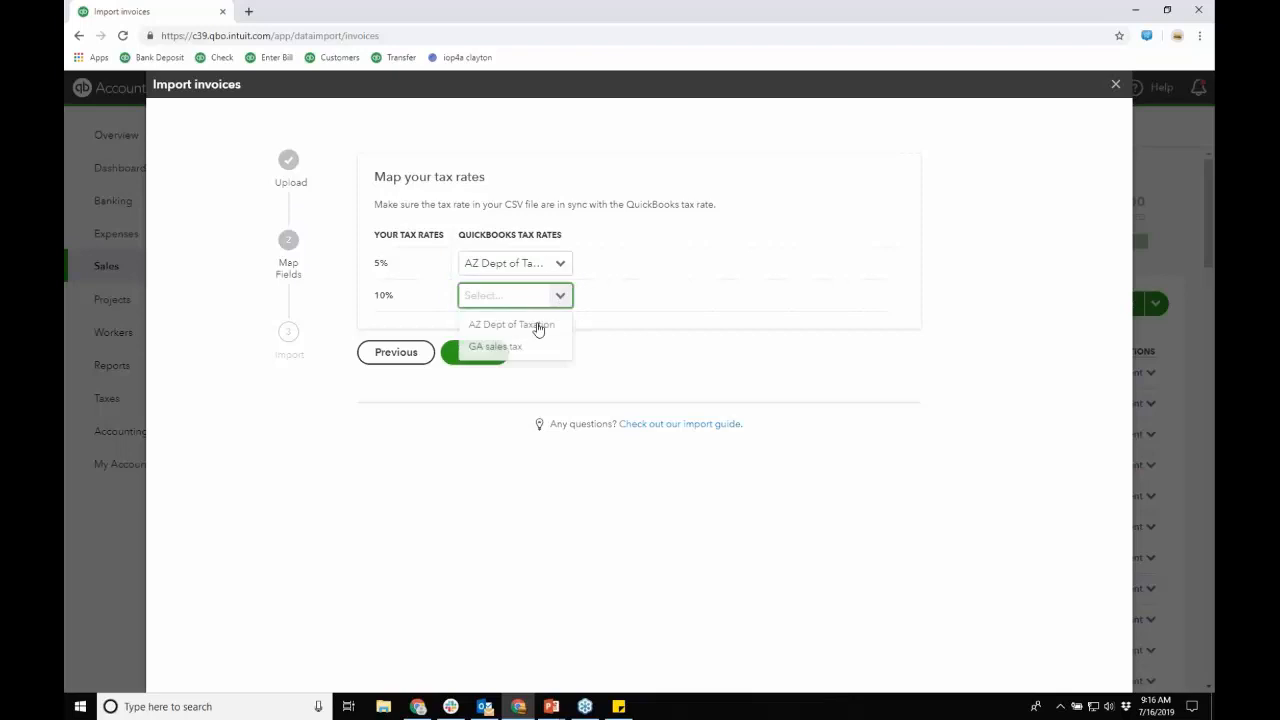
click(528, 348)
click(492, 356)
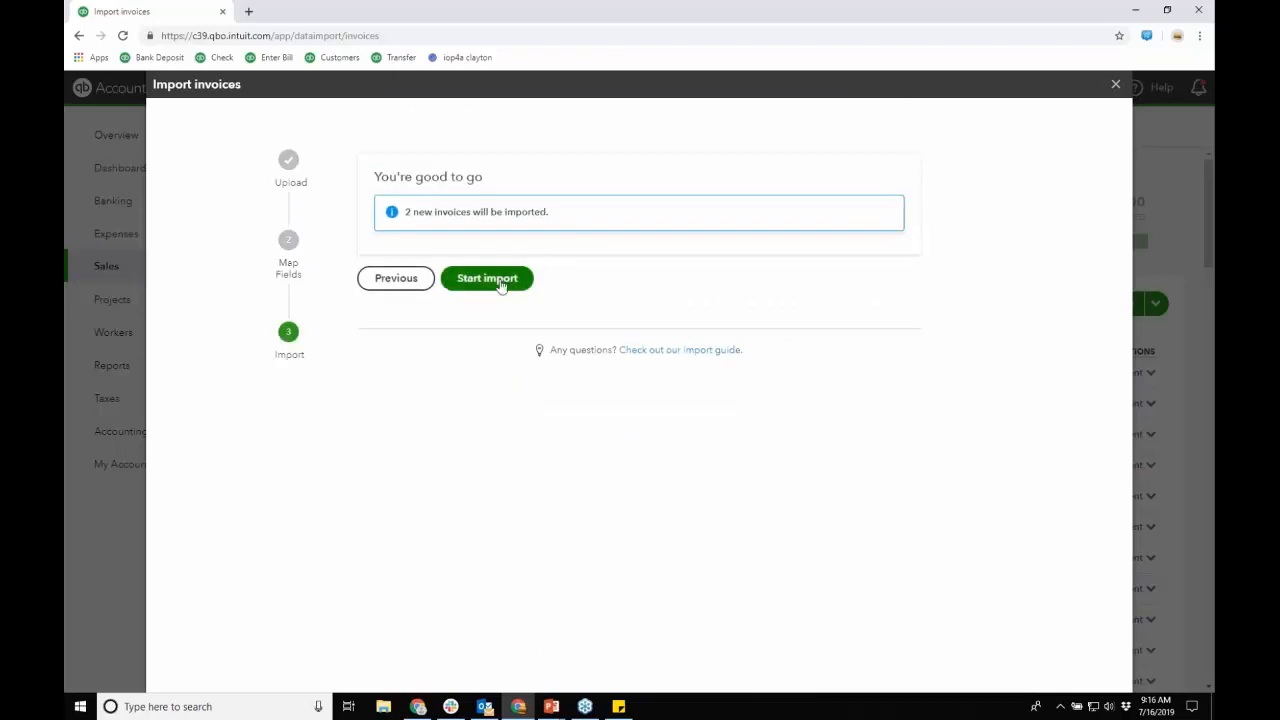
Run the invoice import, close its results and switch back to the Cloud Collaboration, LLC client company.
click(501, 285)
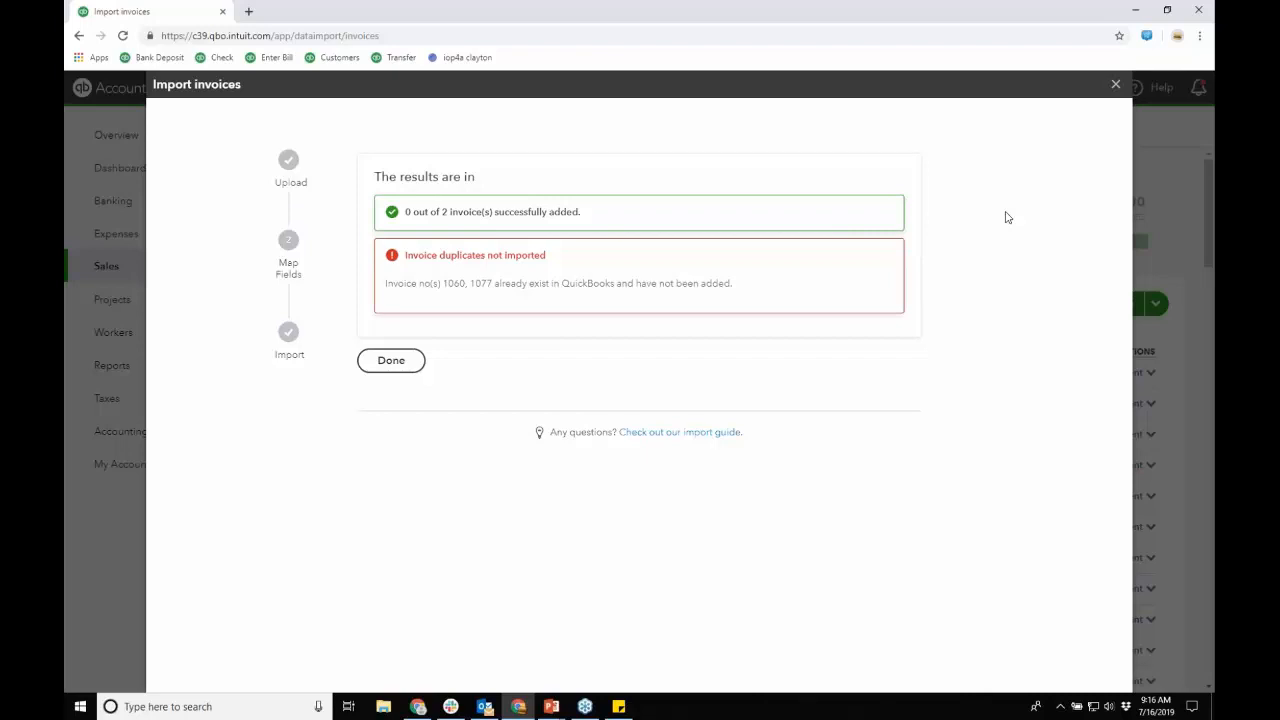
click(407, 362)
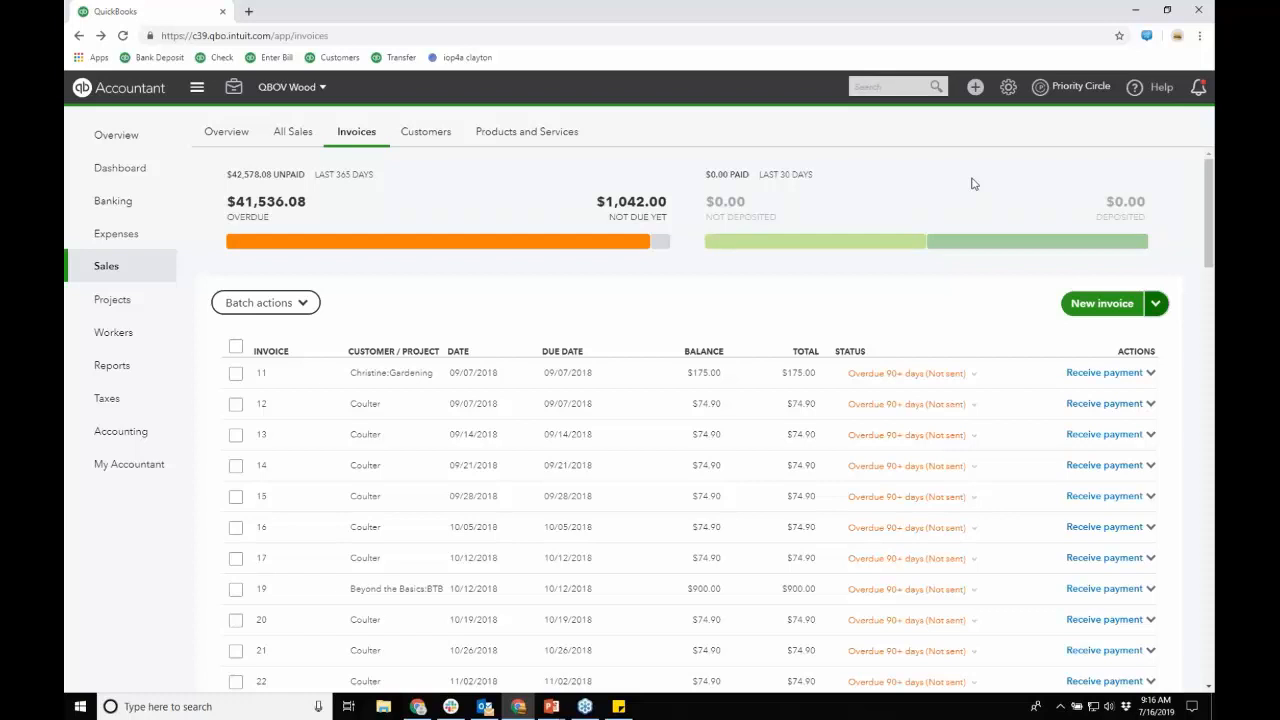
click(315, 96)
click(318, 172)
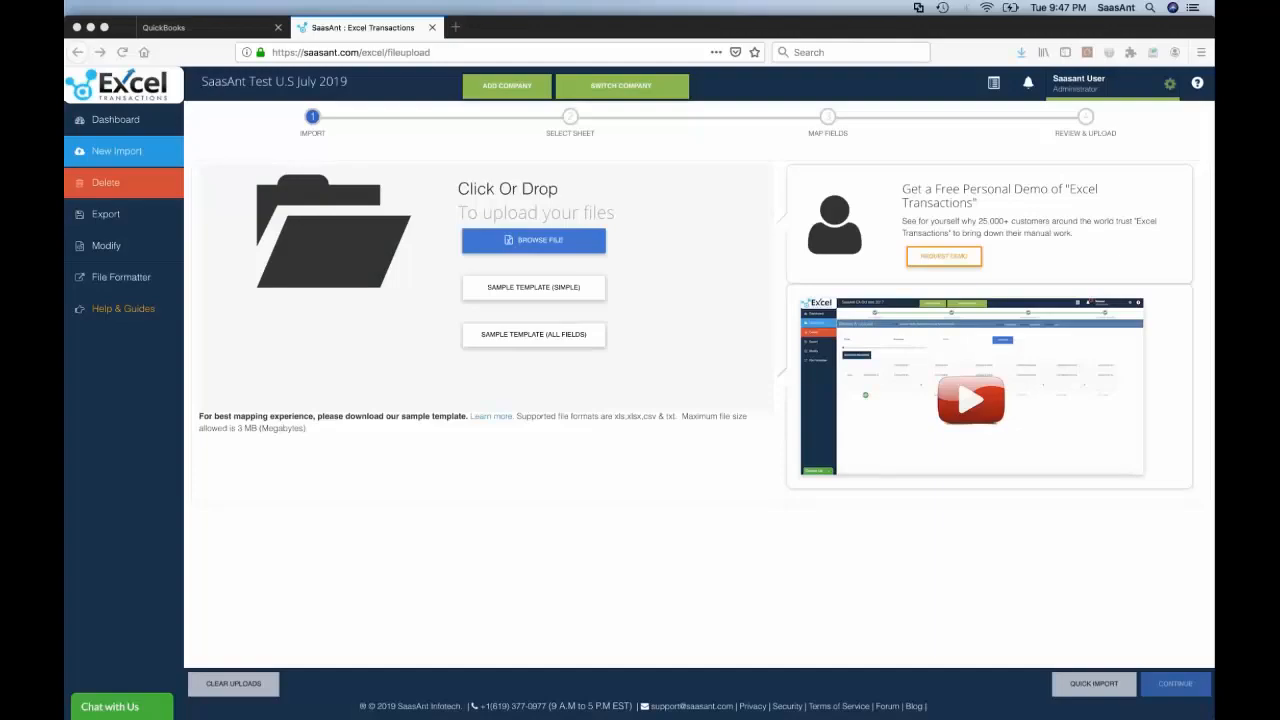
key(super+Tab)
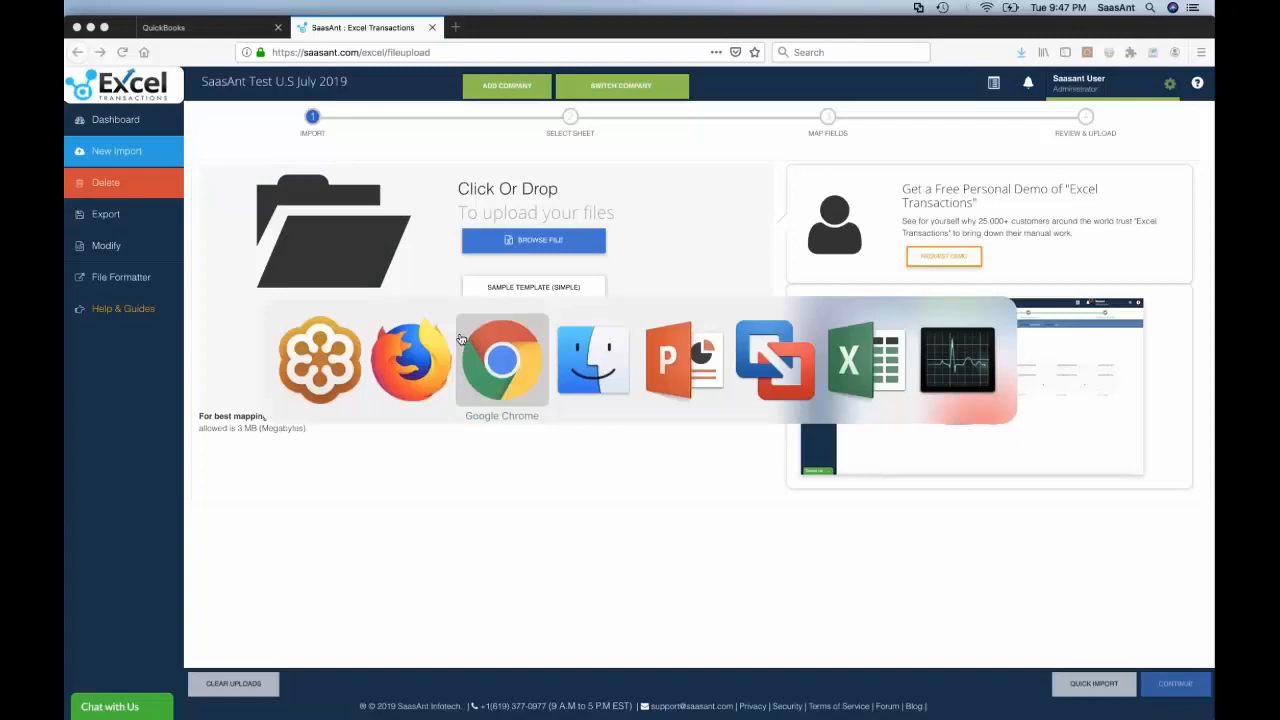
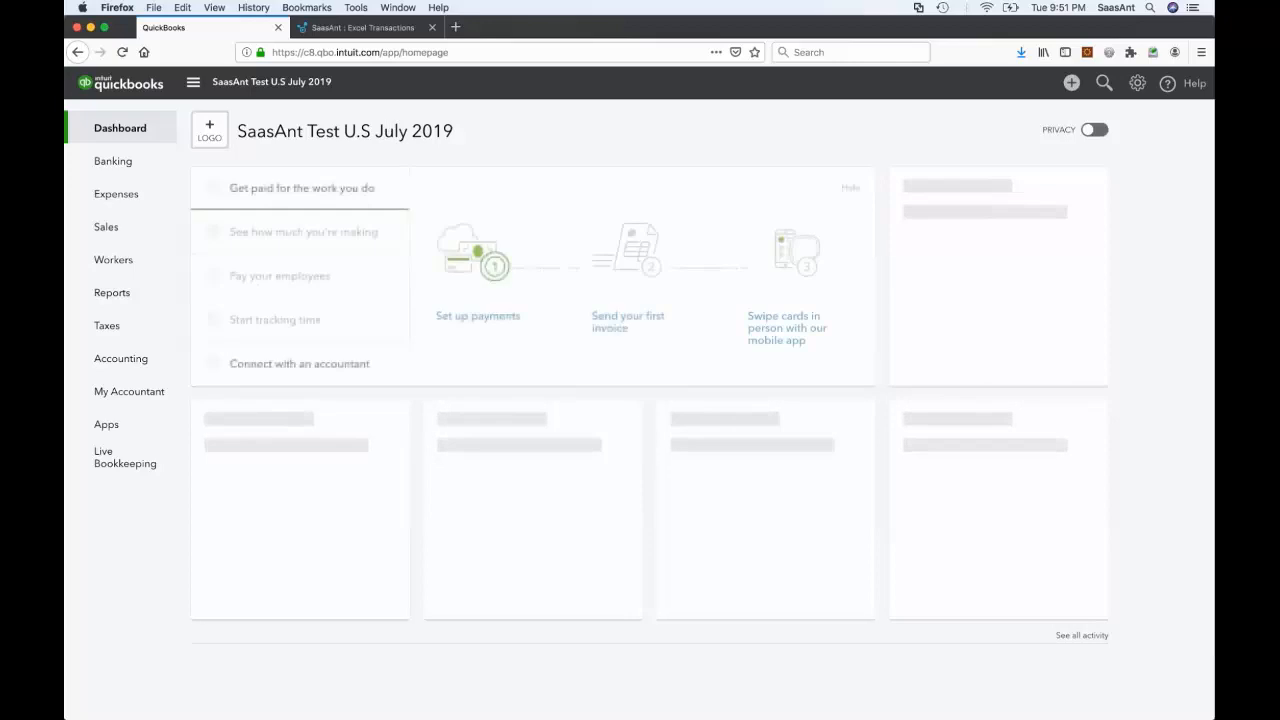
Open the QuickBooks app store and search its connected apps for "saasa".
click(116, 428)
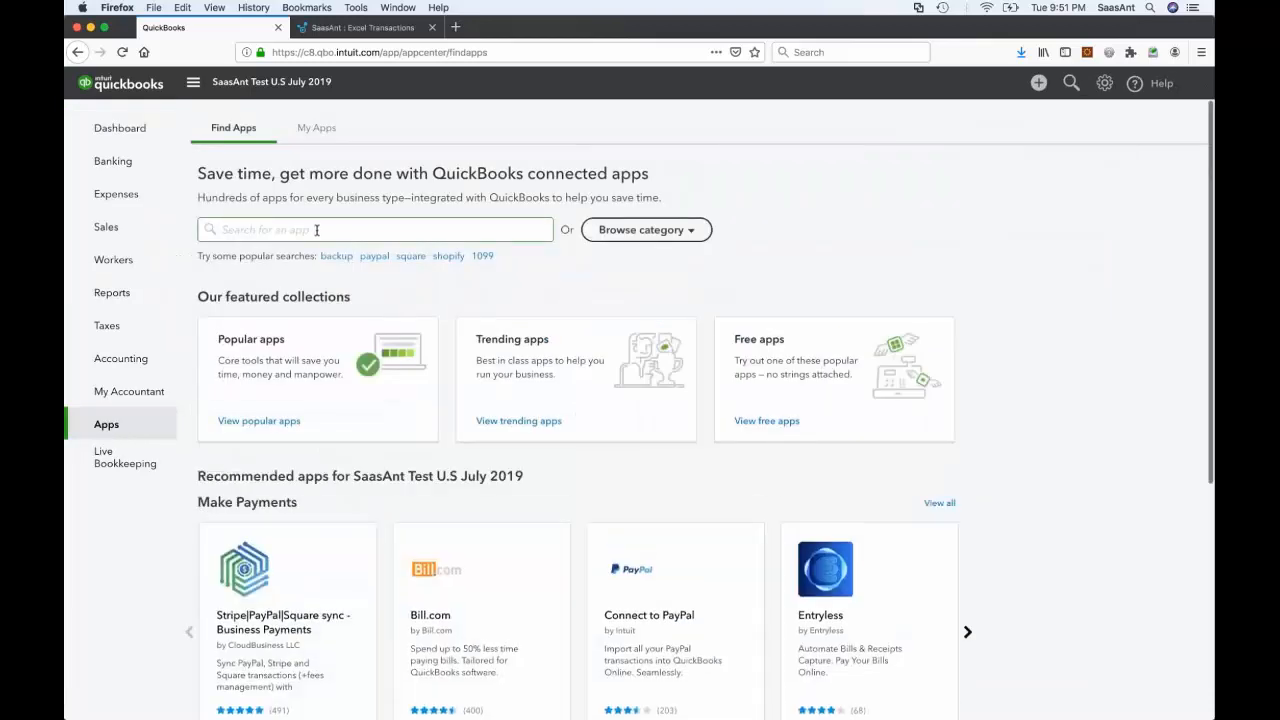
click(295, 254)
text(saasant)
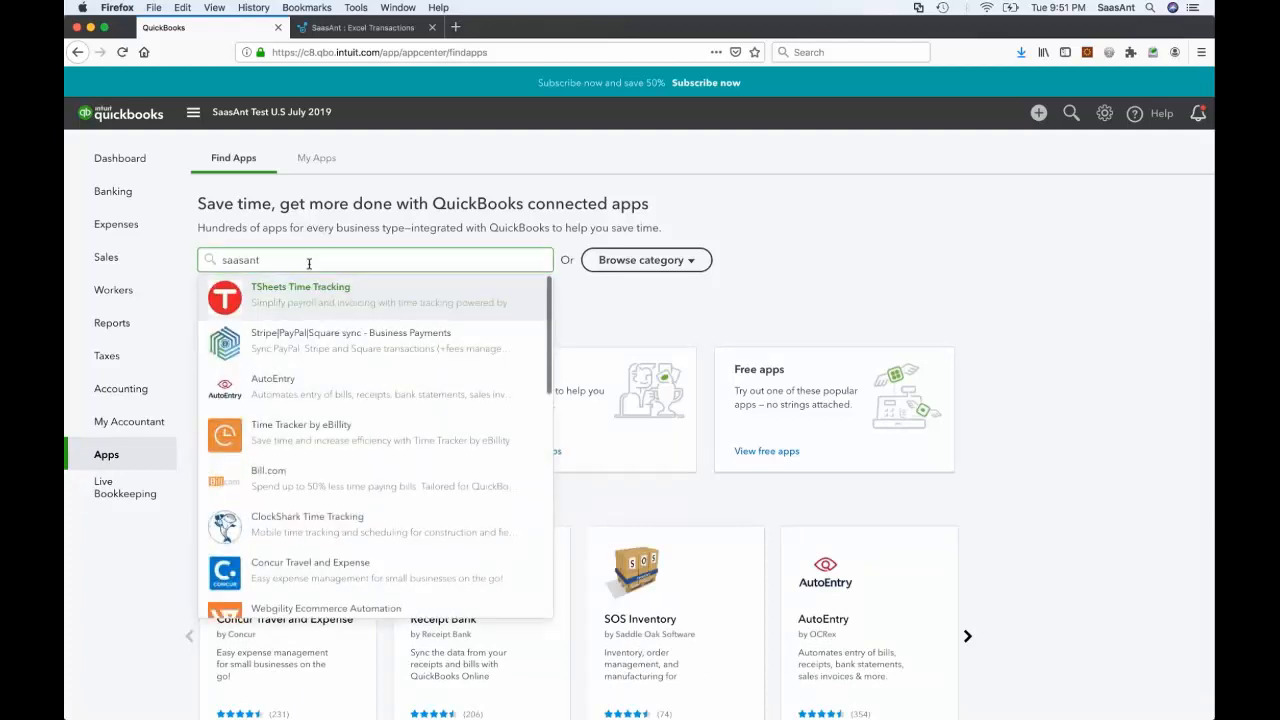
click(308, 263)
click(281, 258)
key(BackSpace)
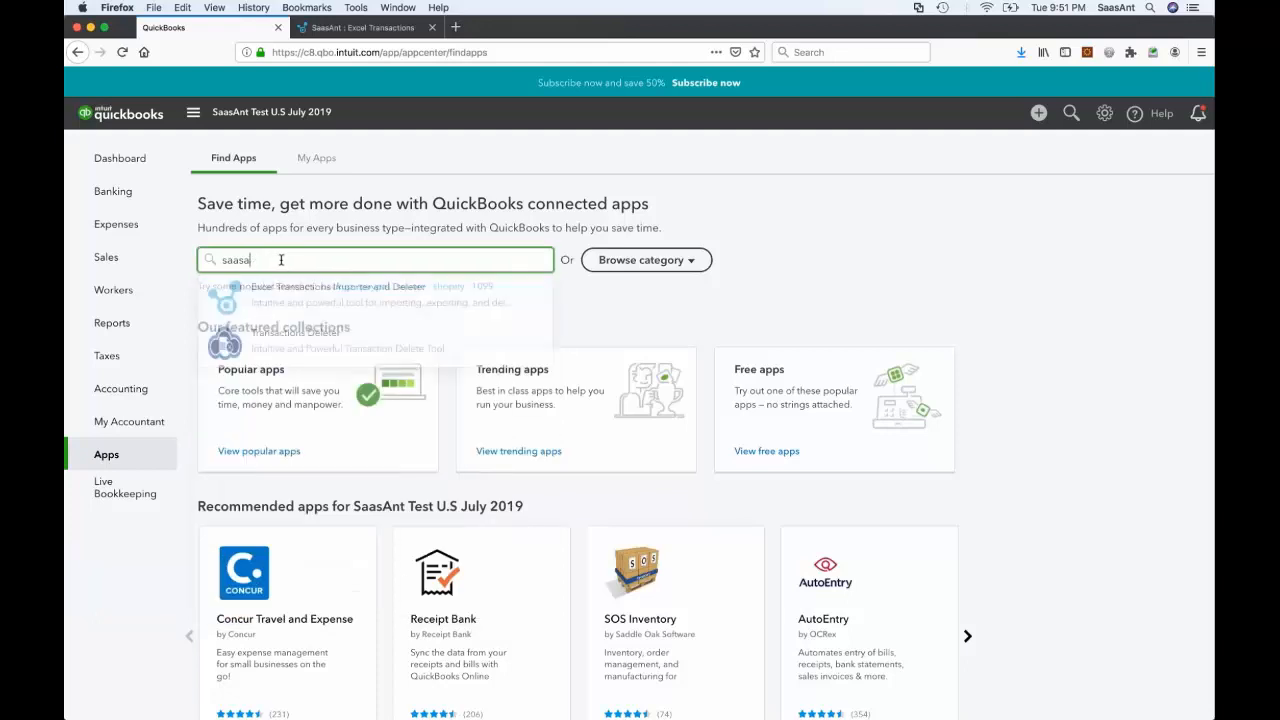
key(BackSpace)
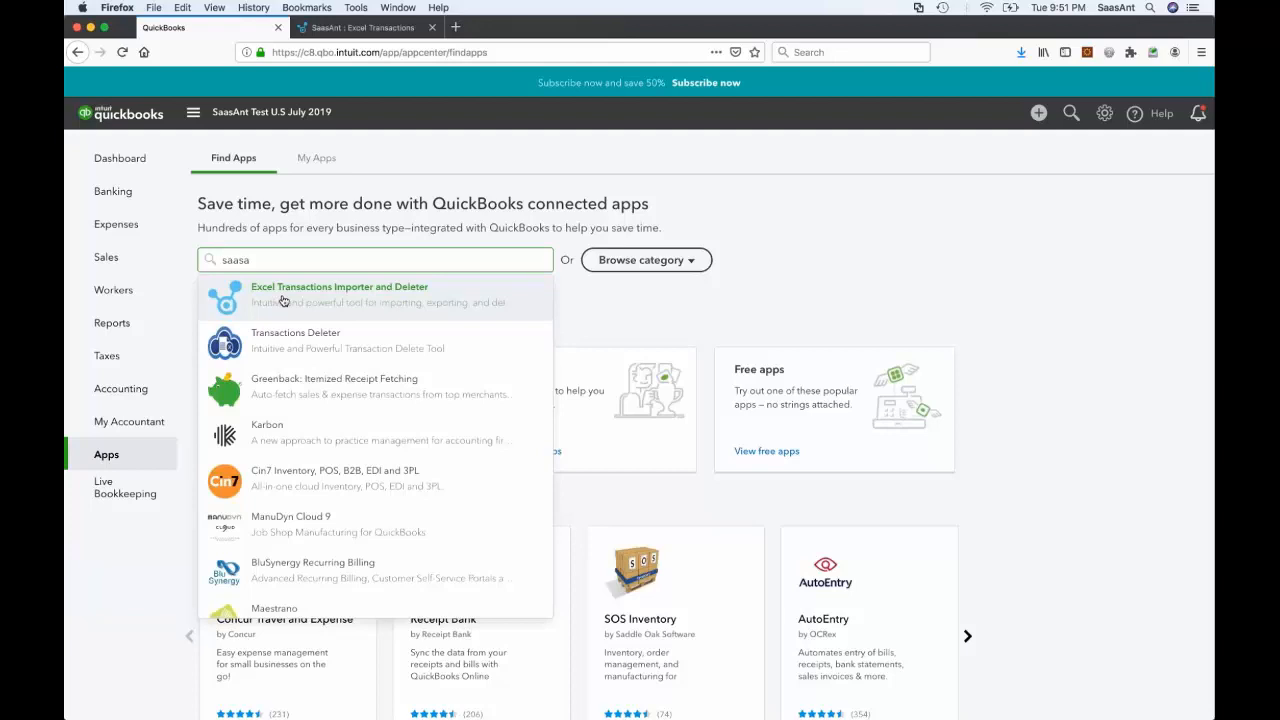
Open the Excel Transactions Importer and Deleter listing, switch to the SaasAnt Excel Transactions site and look at its Delete and New Import pages.
click(283, 301)
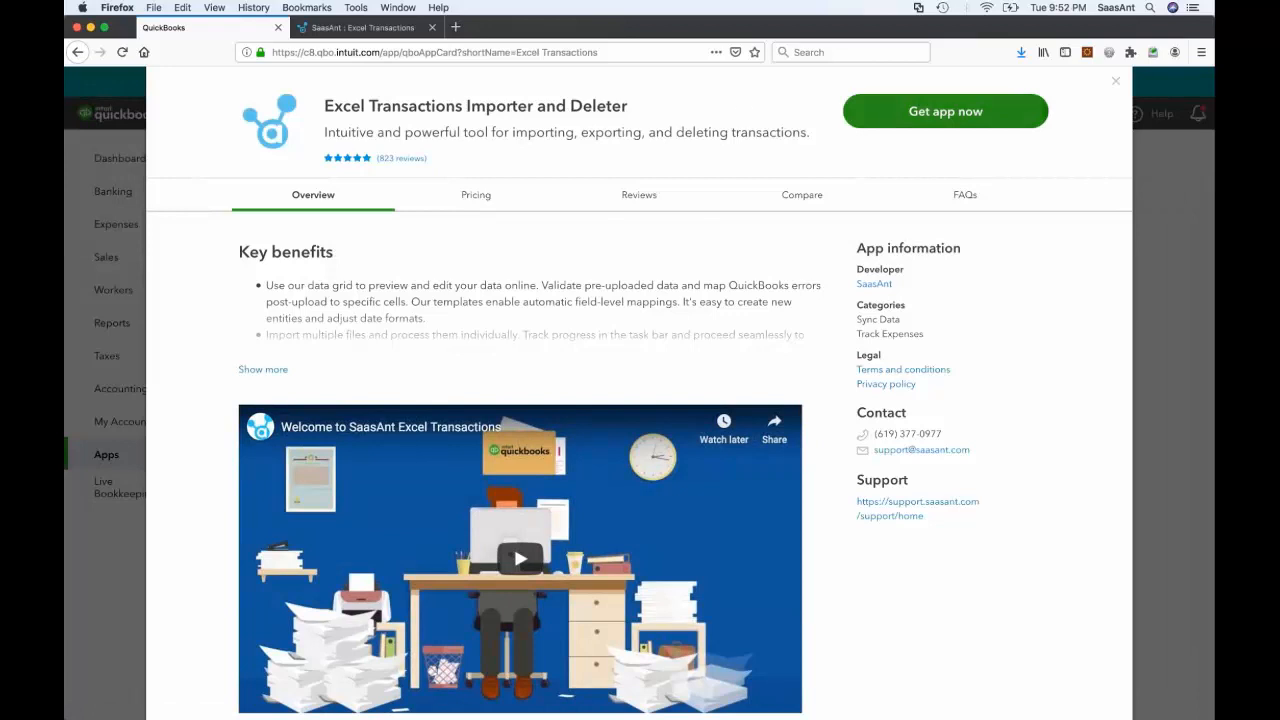
click(361, 30)
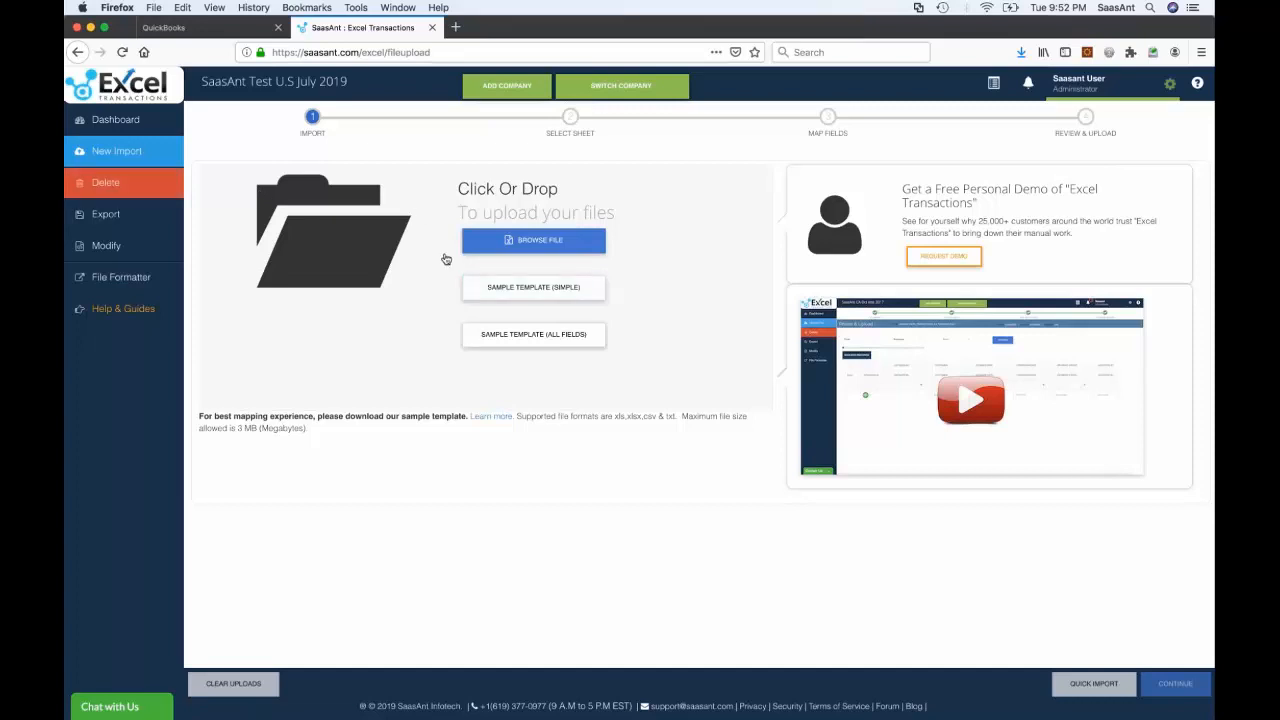
click(117, 189)
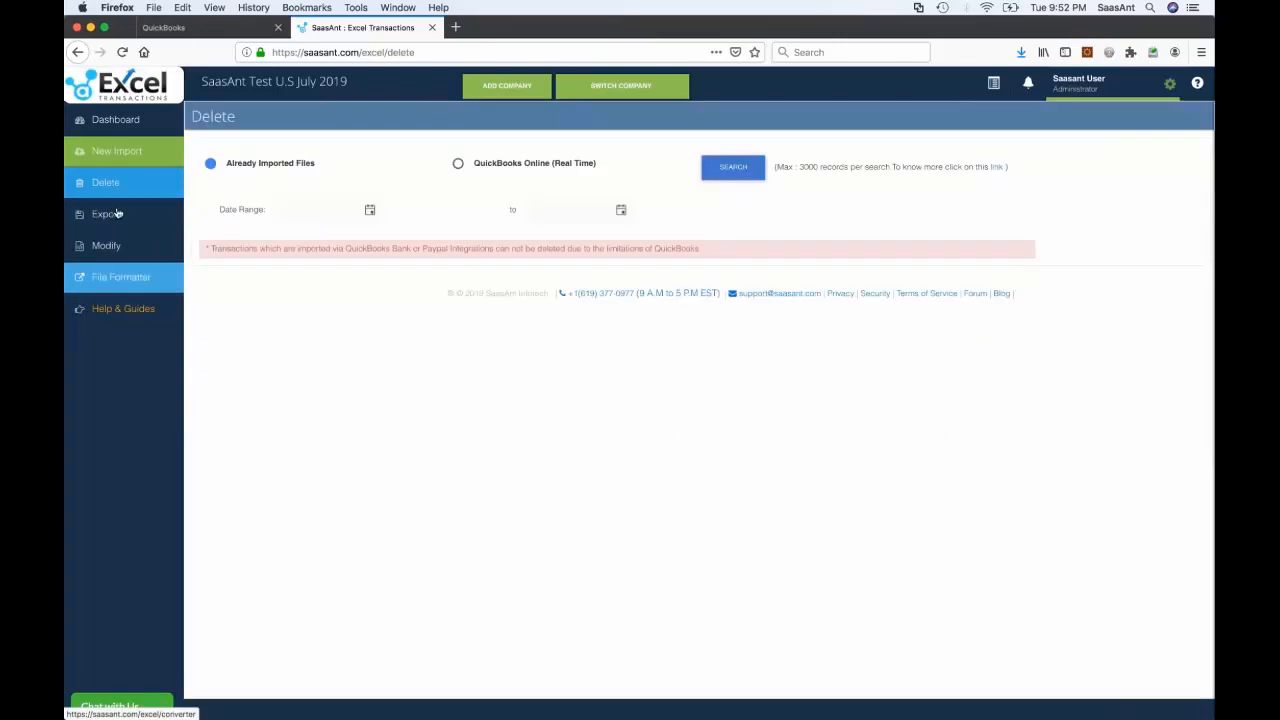
click(119, 152)
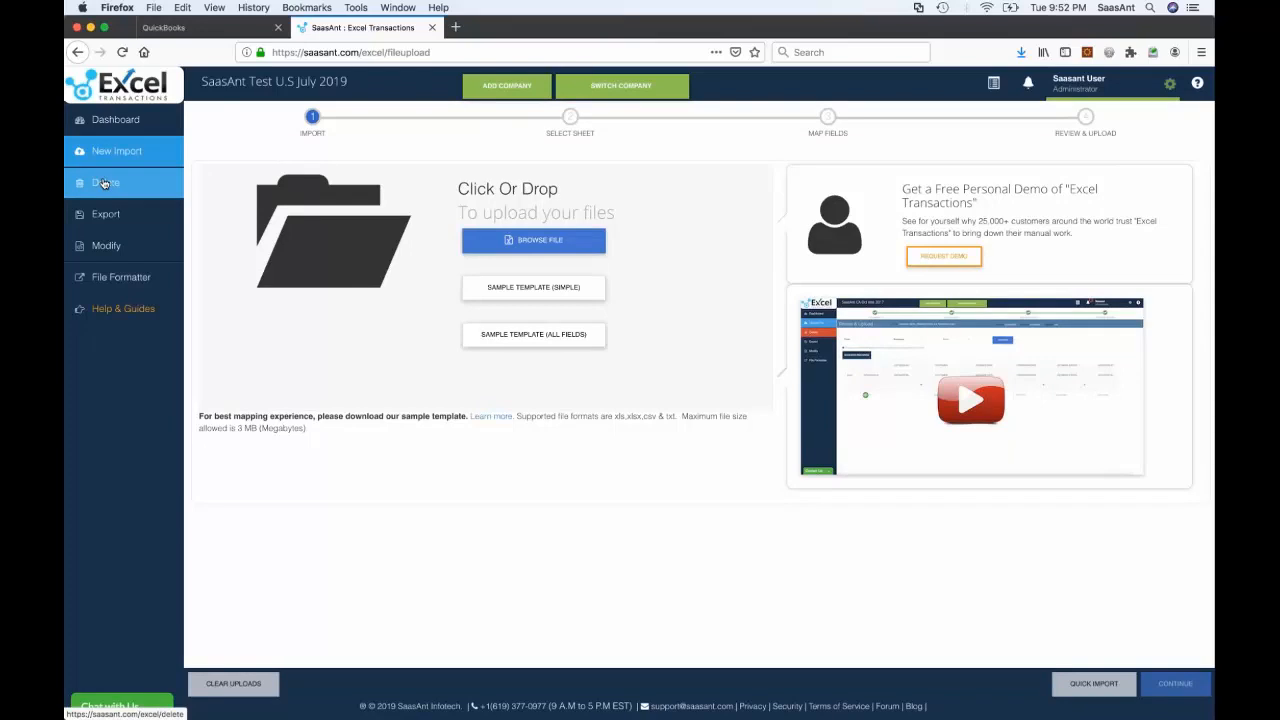
click(104, 183)
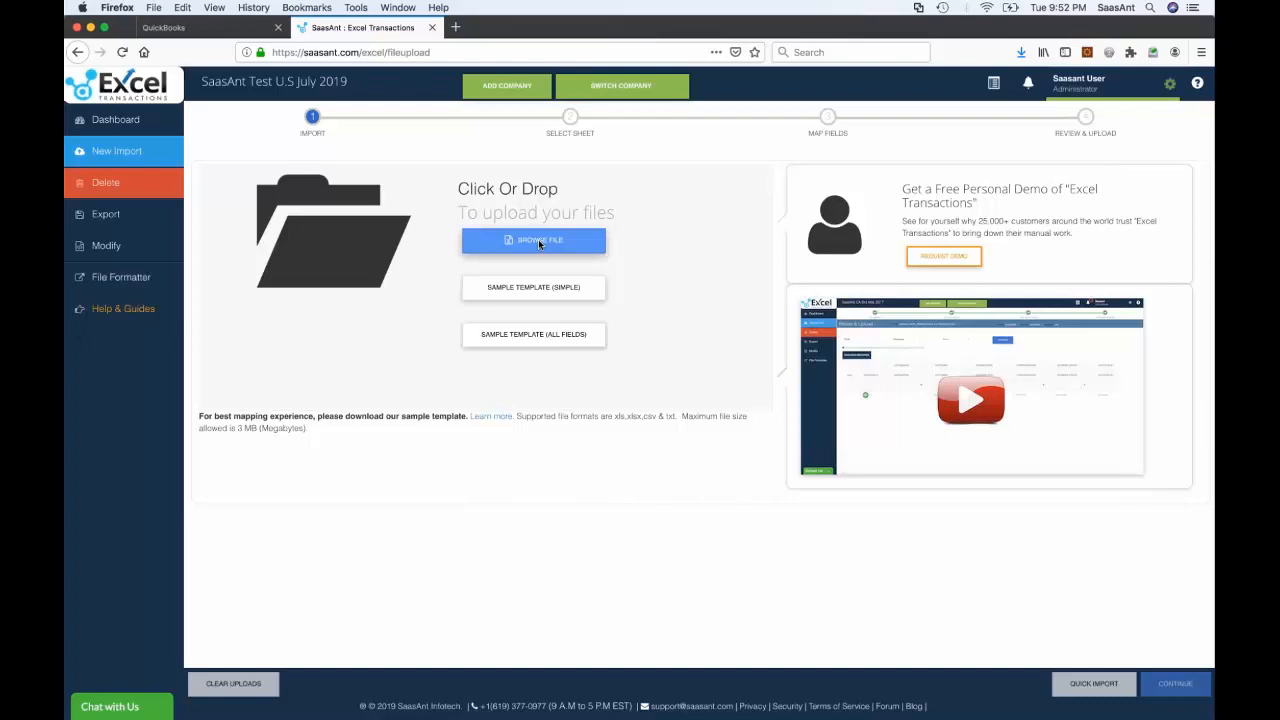
Switch to Excel and examine the receipt number, client, item, total and taxable values in the first record of SalesReceiptSampleData.
key(super+Tab)
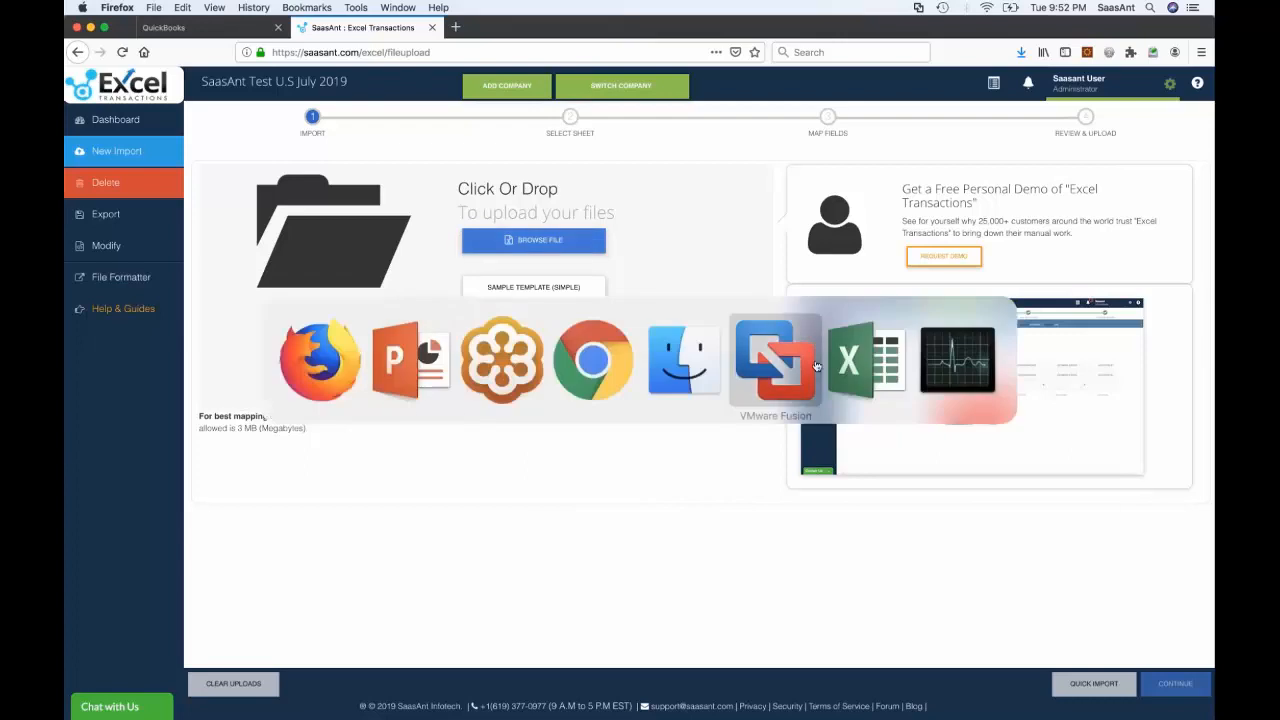
click(895, 368)
click(446, 38)
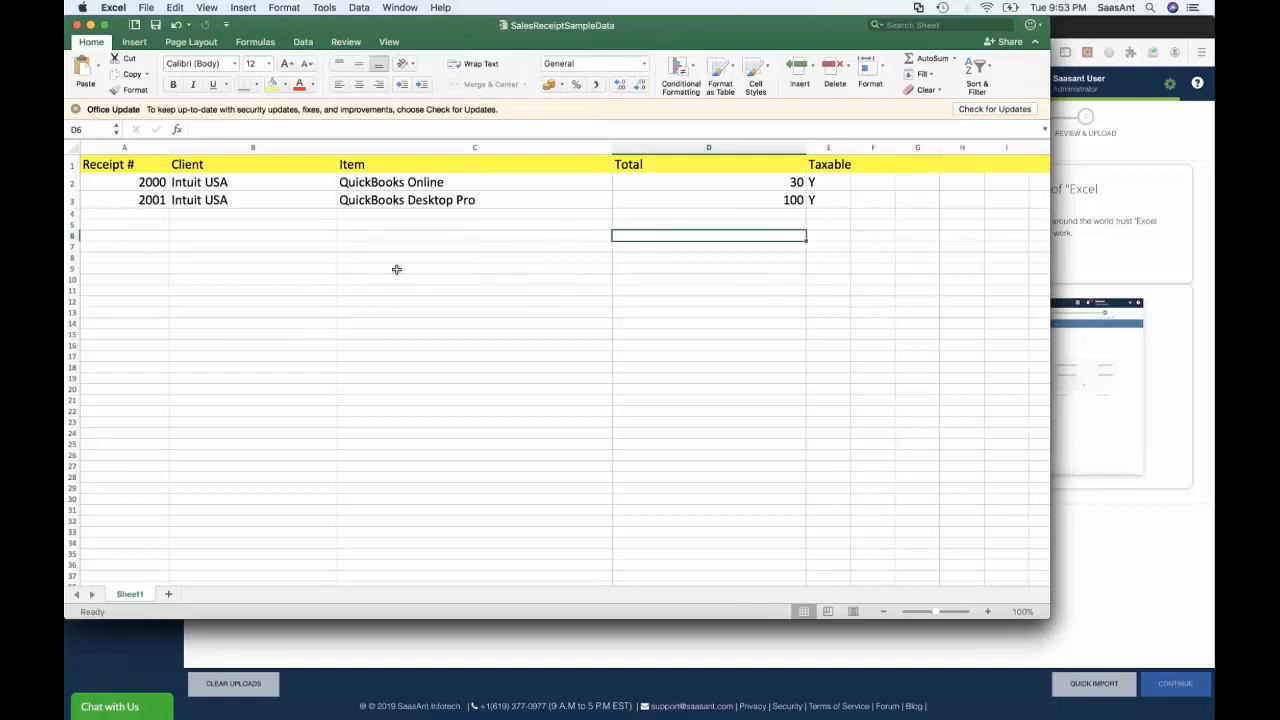
drag(457, 30, 568, 68)
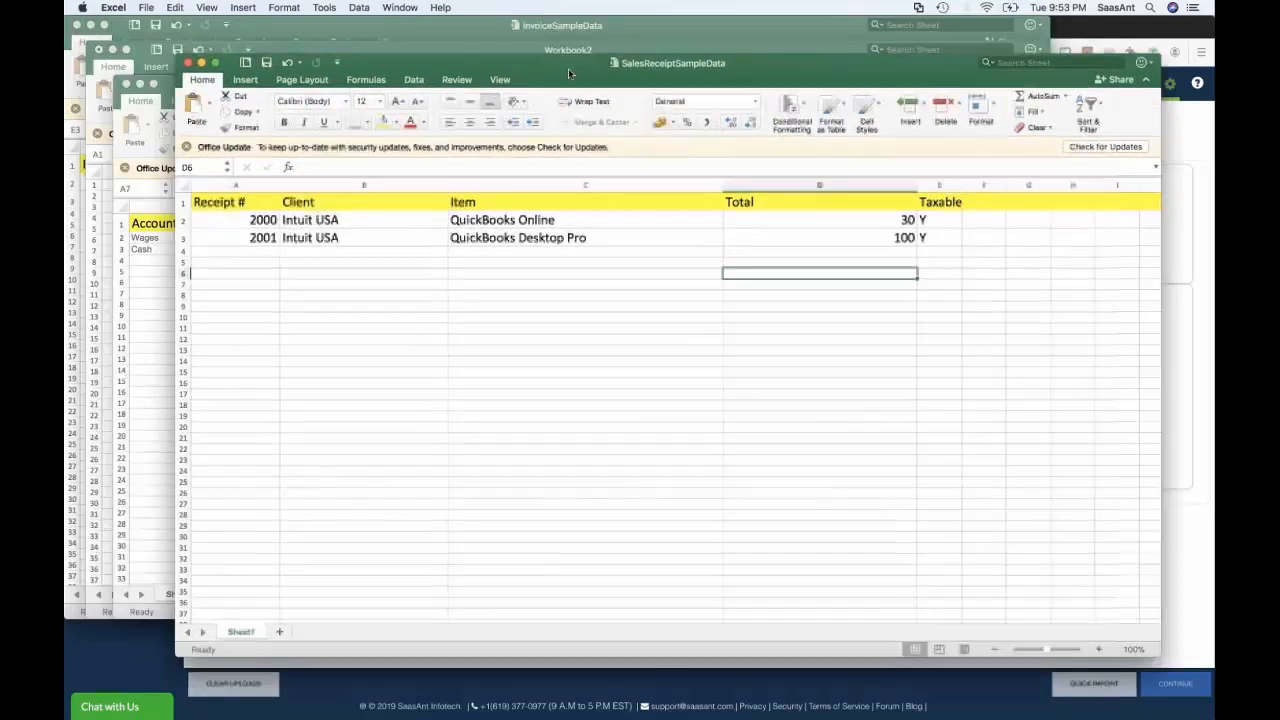
click(286, 306)
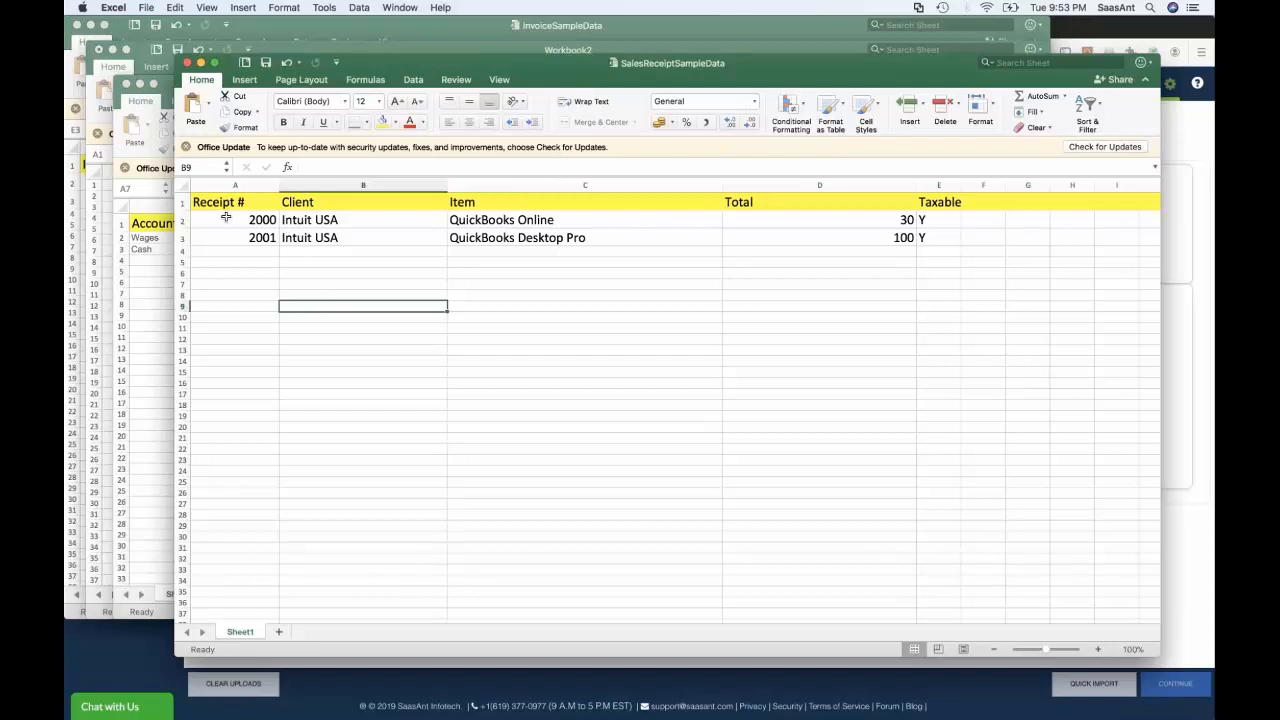
click(232, 222)
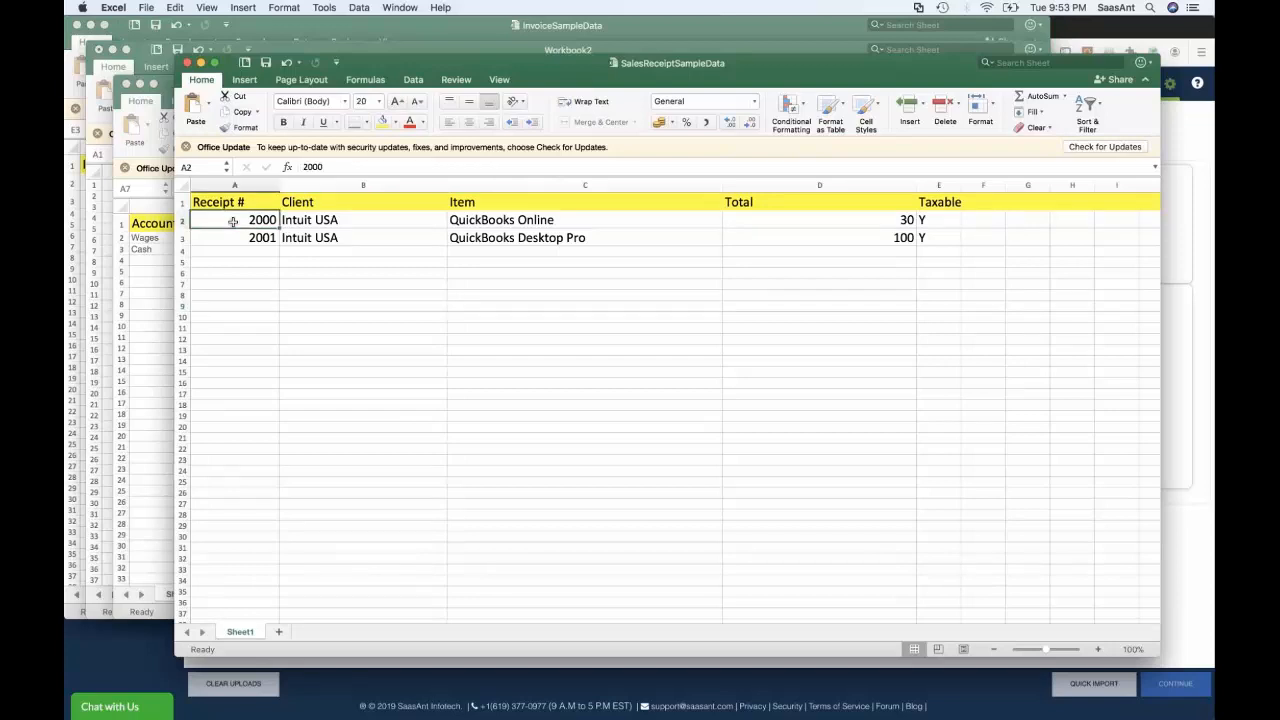
click(318, 220)
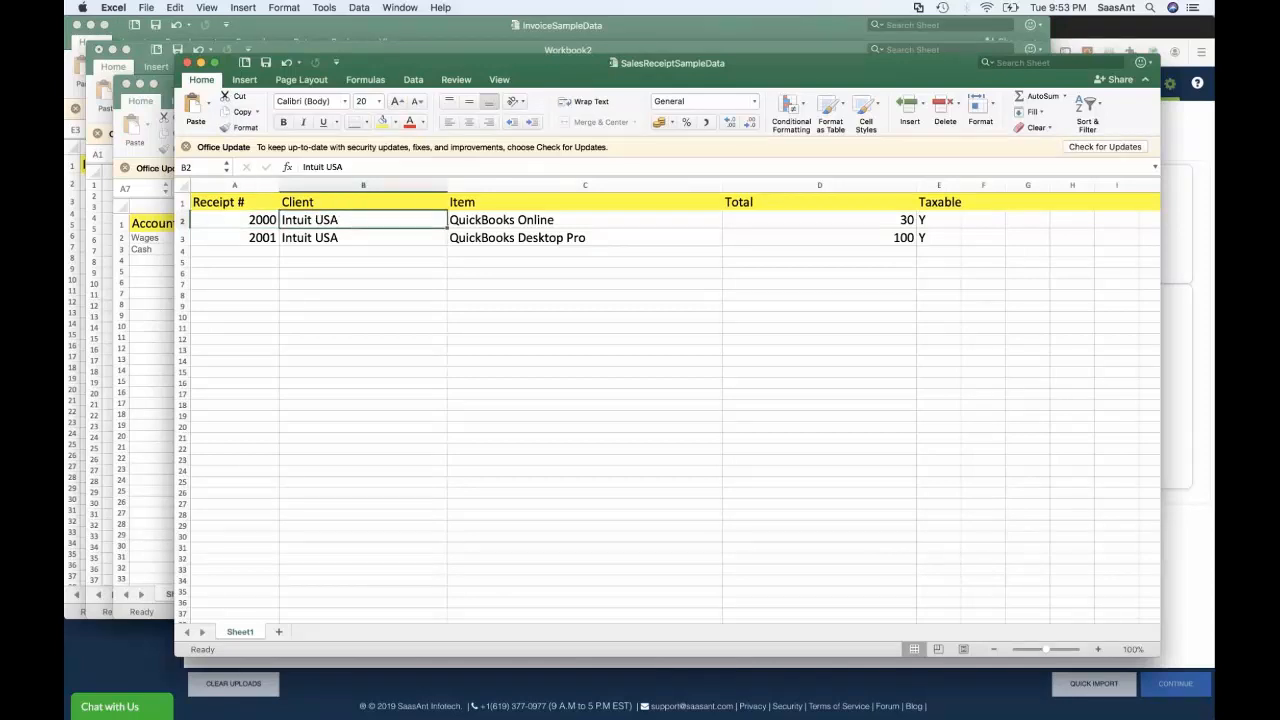
click(535, 220)
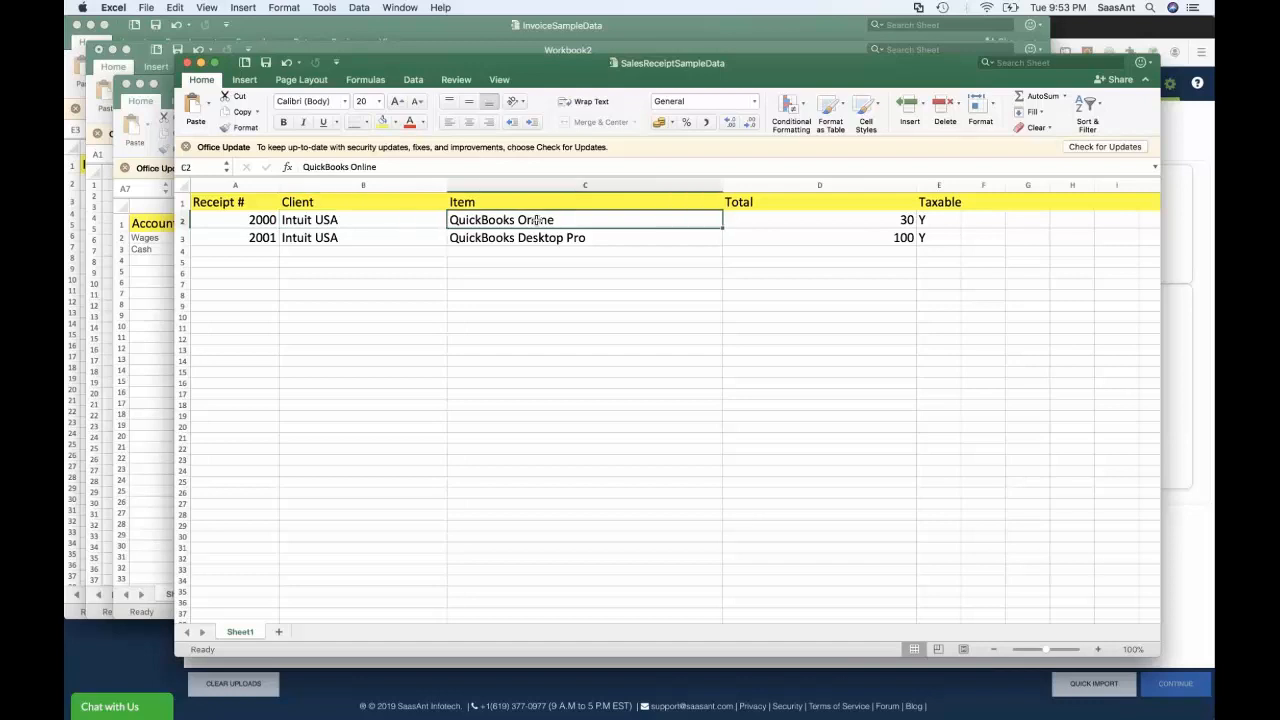
click(741, 218)
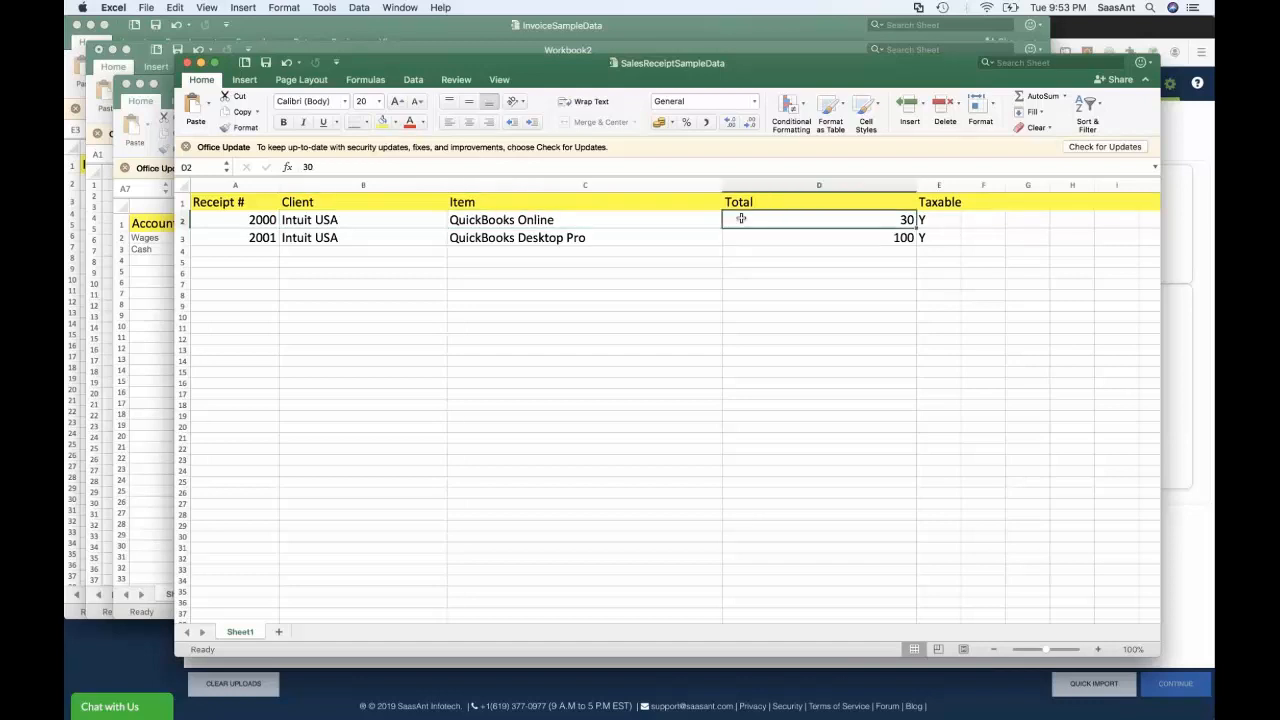
click(951, 226)
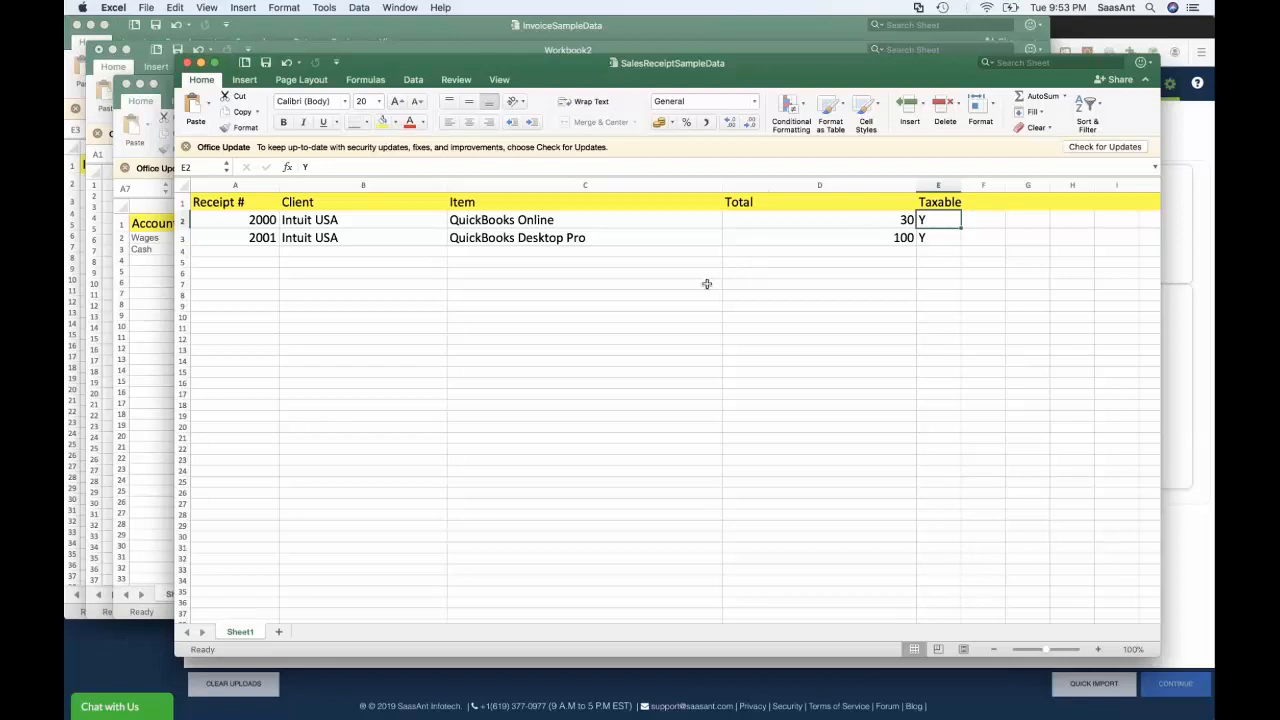
Switch back to Firefox and upload SalesReceiptSampleData.xlsx from the Desktop as a new SaasAnt import.
key(super+Tab)
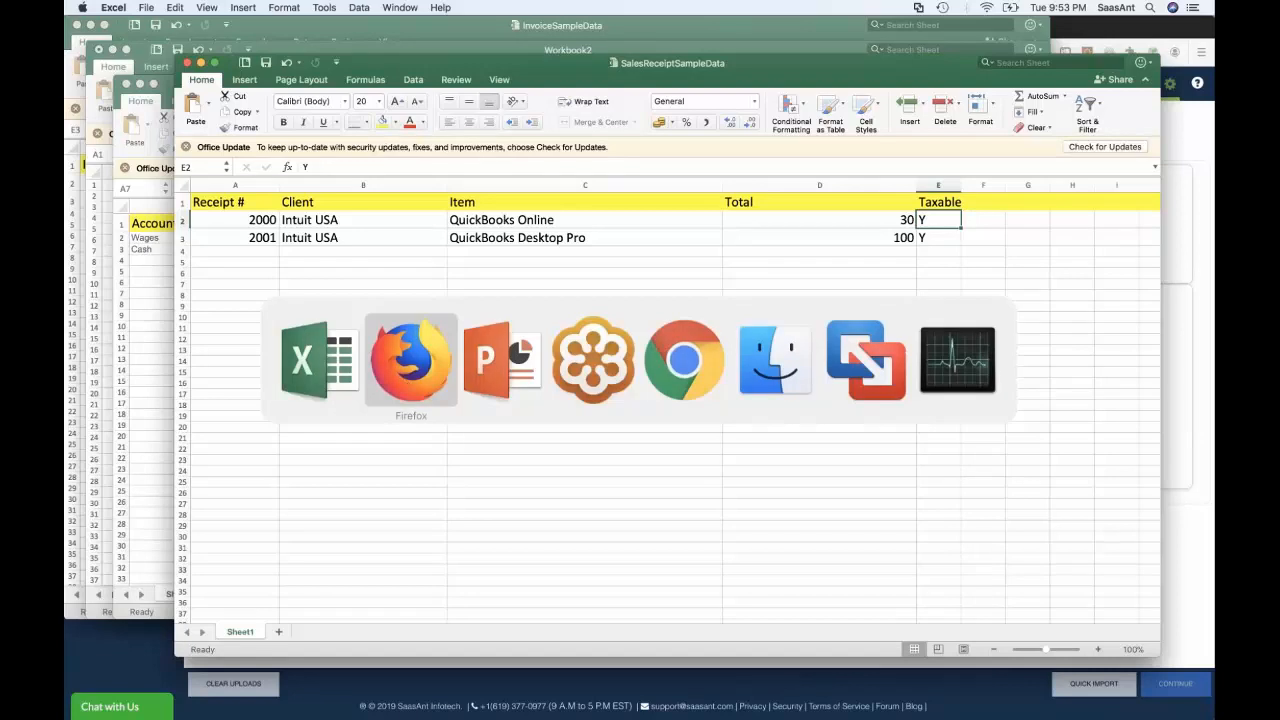
click(542, 245)
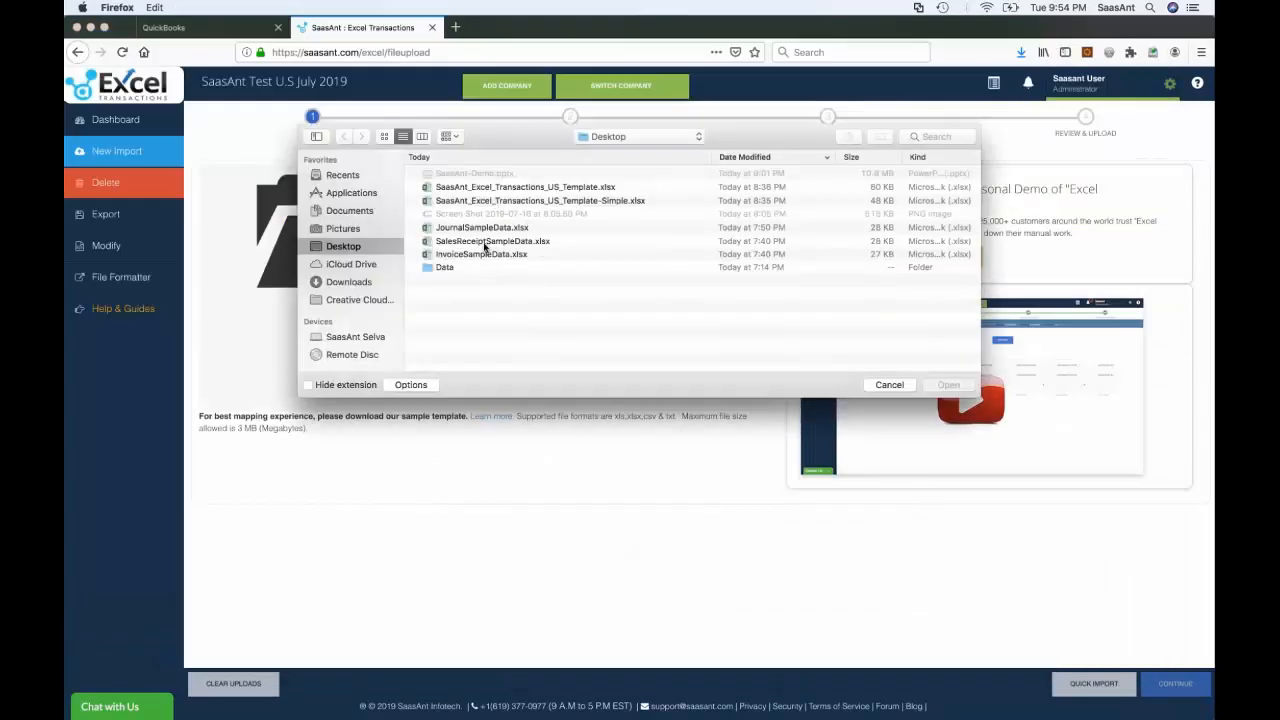
double_click(484, 243)
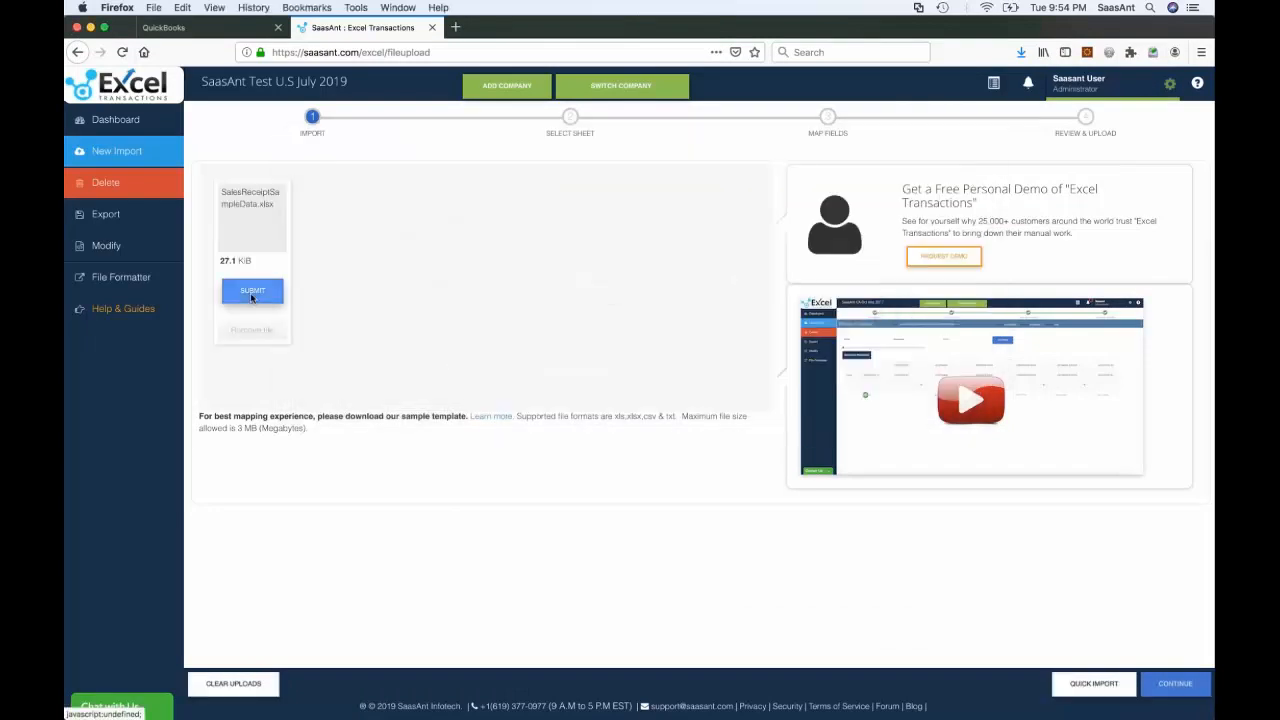
click(251, 293)
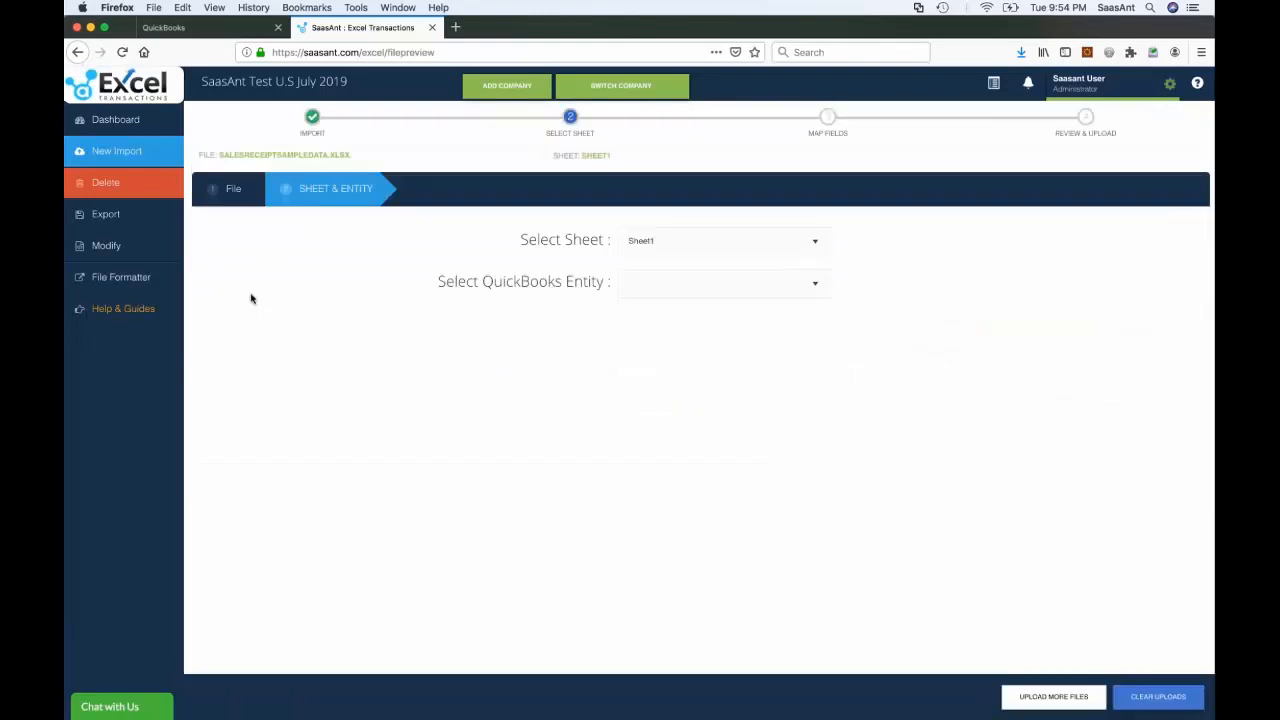
Choose Sales Receipts as the QuickBooks entity for Sheet1.
click(660, 286)
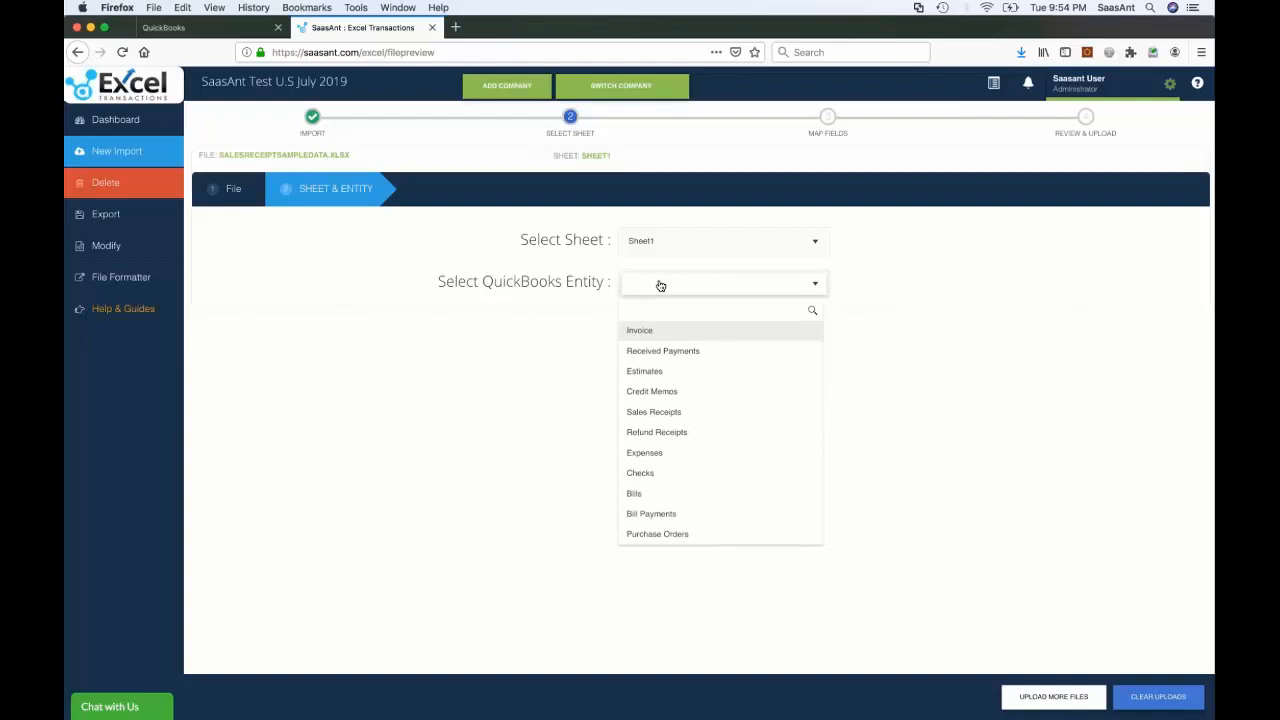
text(Sales)
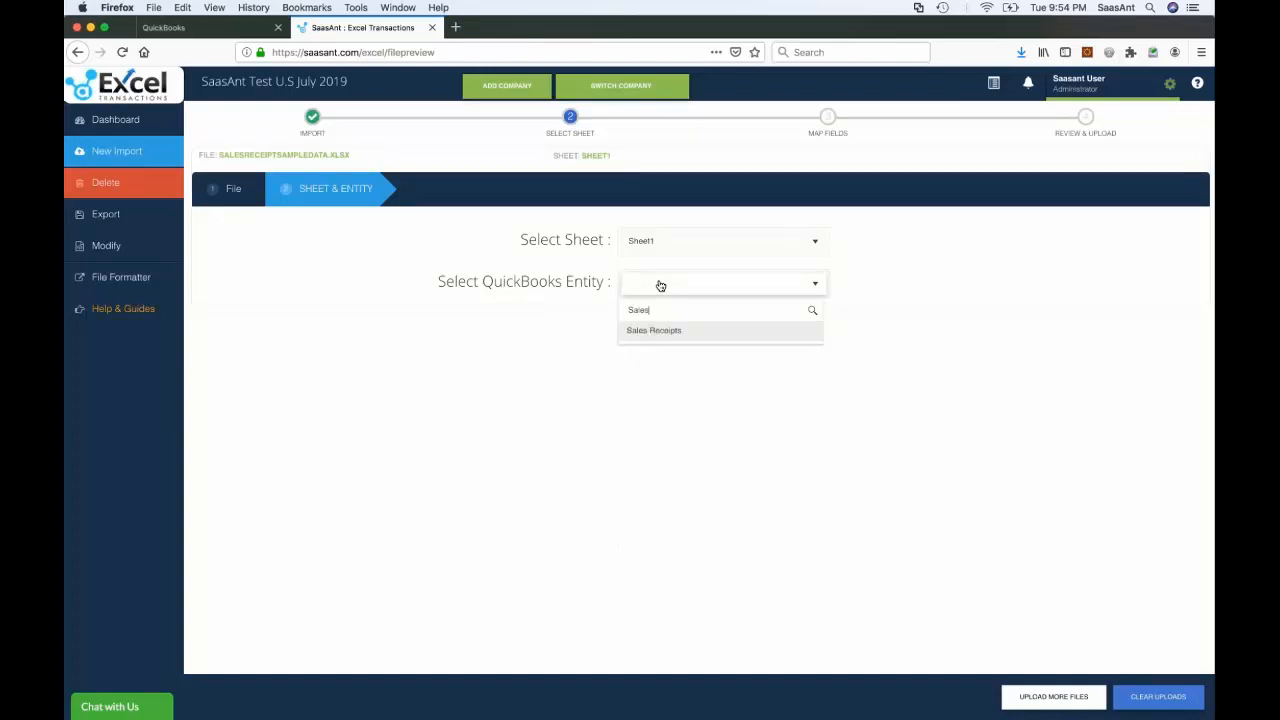
click(652, 331)
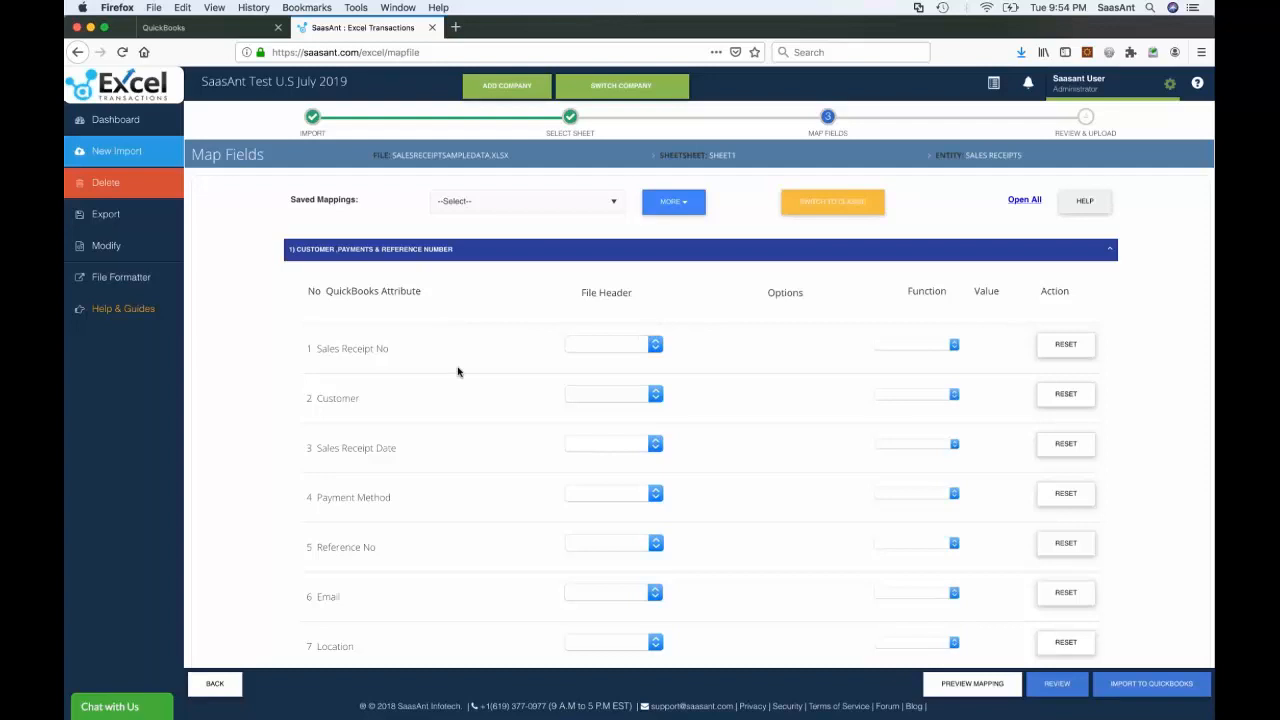
Expand the Item Details section of the field mapping and look over its QuickBooks attributes.
scroll(458, 372, down, 2)
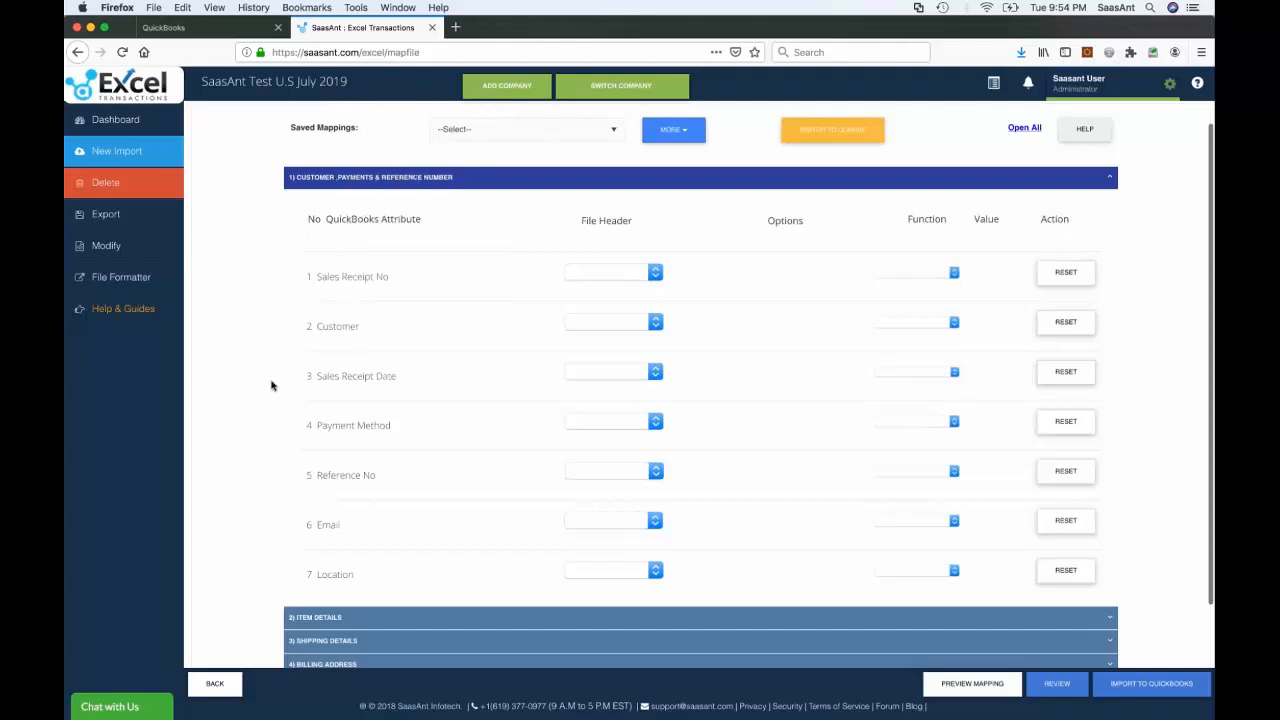
scroll(271, 385, down, 3)
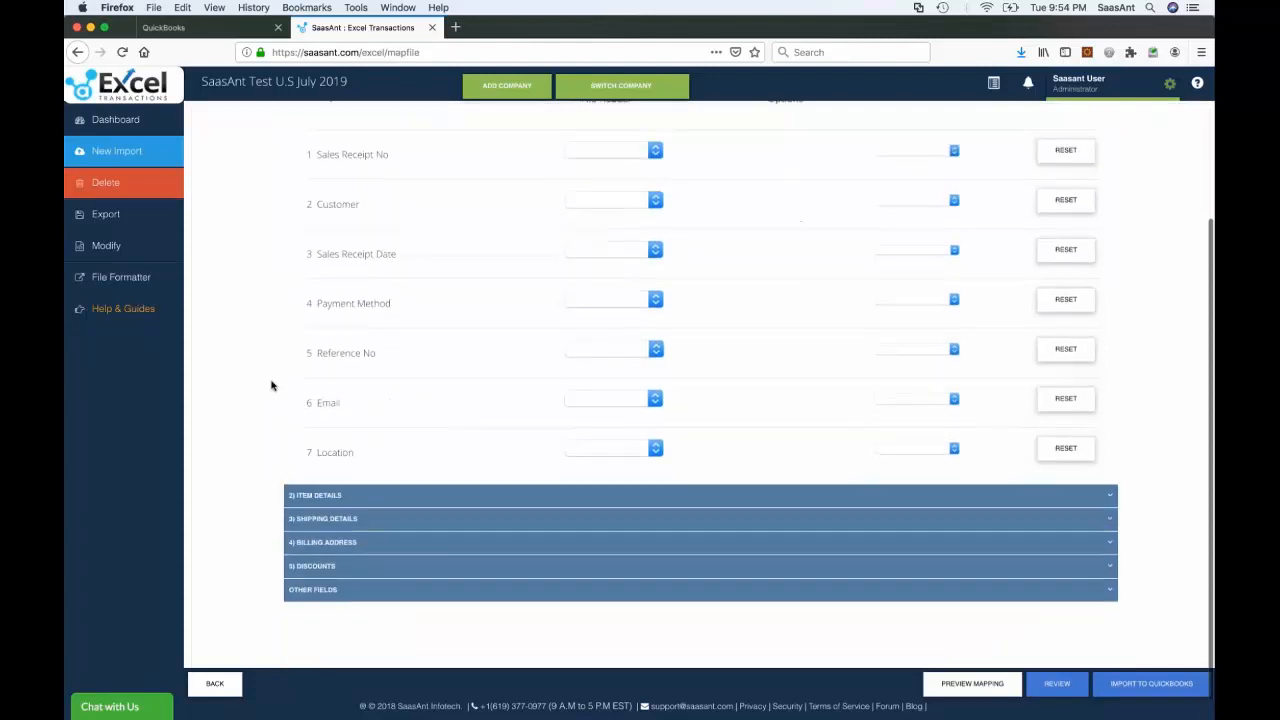
click(298, 486)
scroll(300, 437, down, 7)
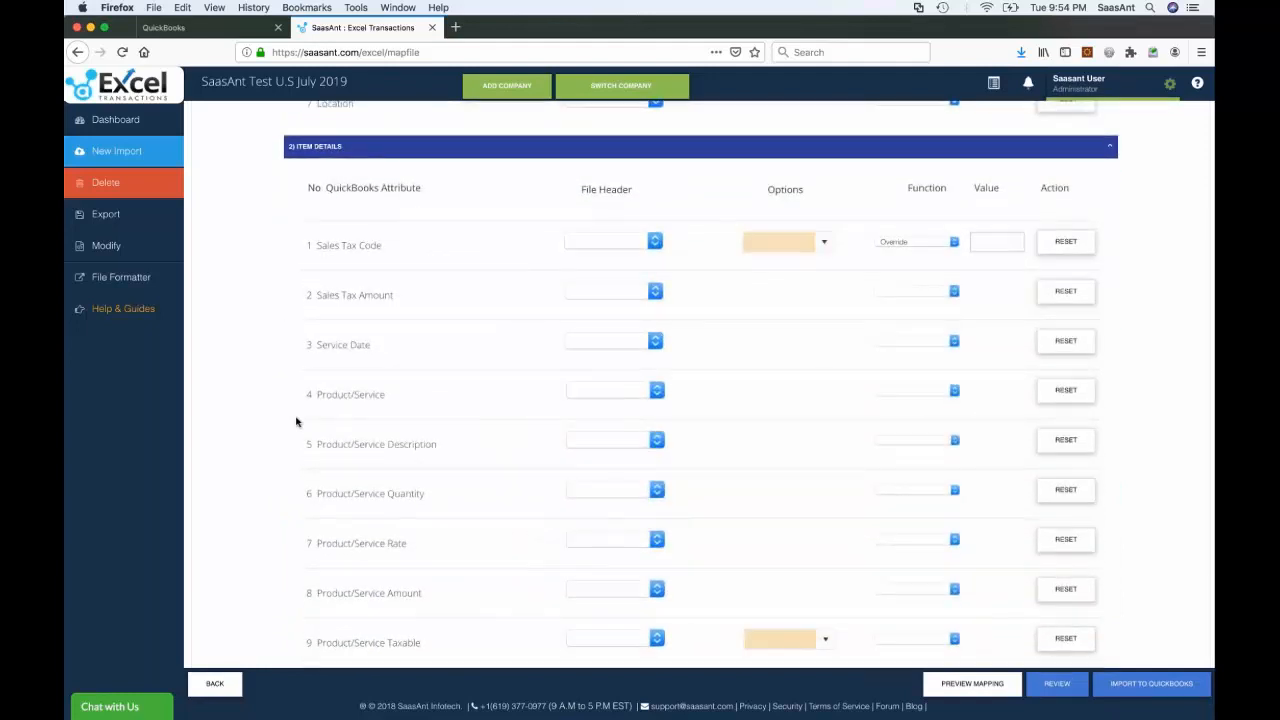
scroll(296, 421, up, 10)
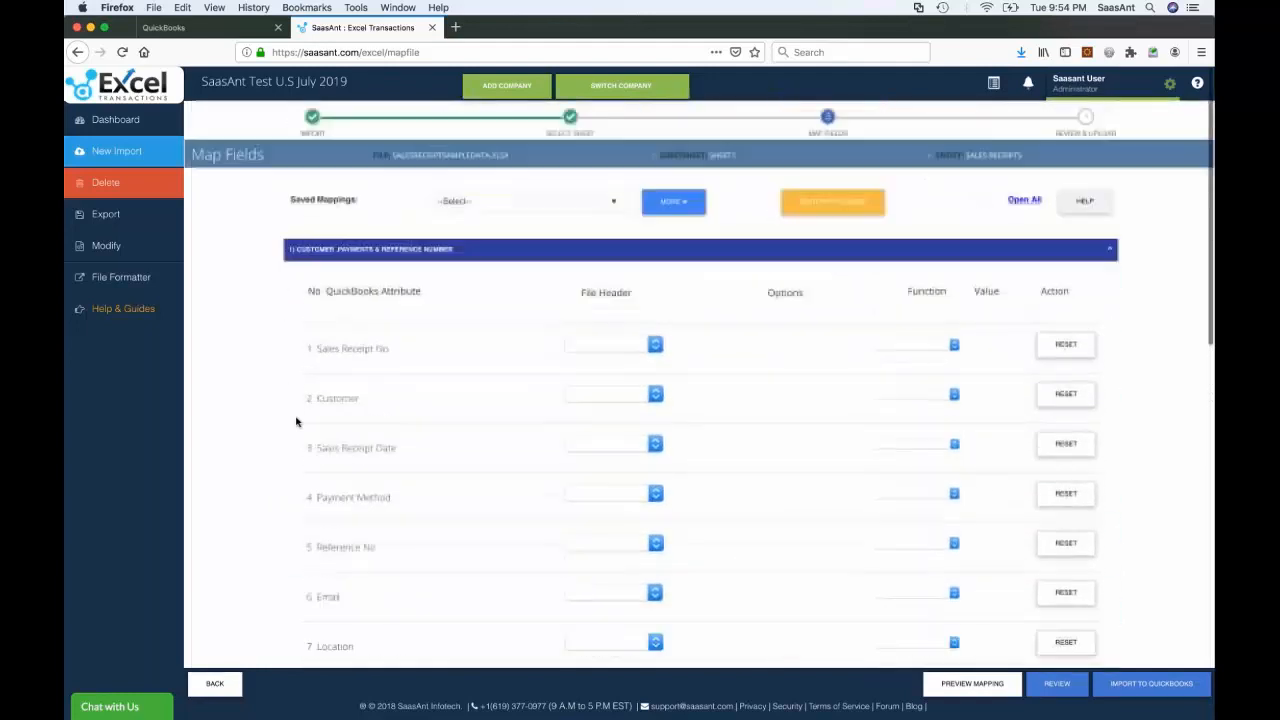
Map Sales Receipt No to the Receipt # column and Customer to the Client column.
click(611, 347)
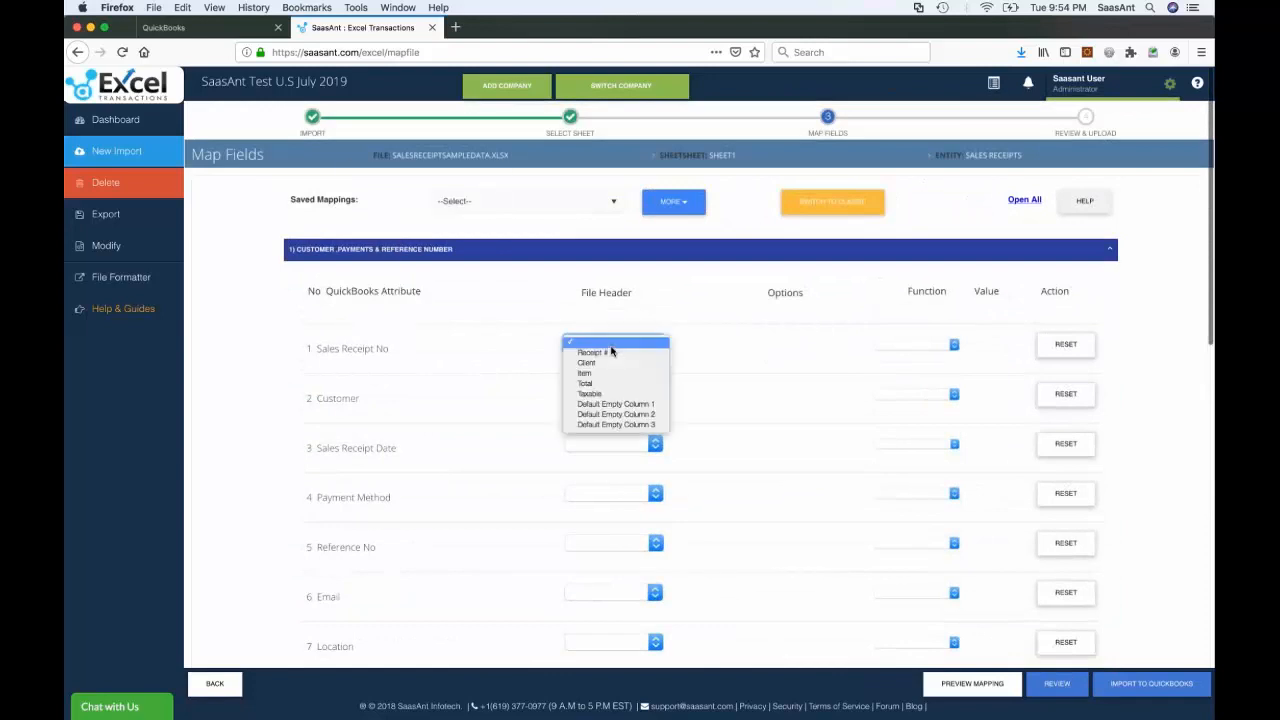
click(610, 357)
click(600, 395)
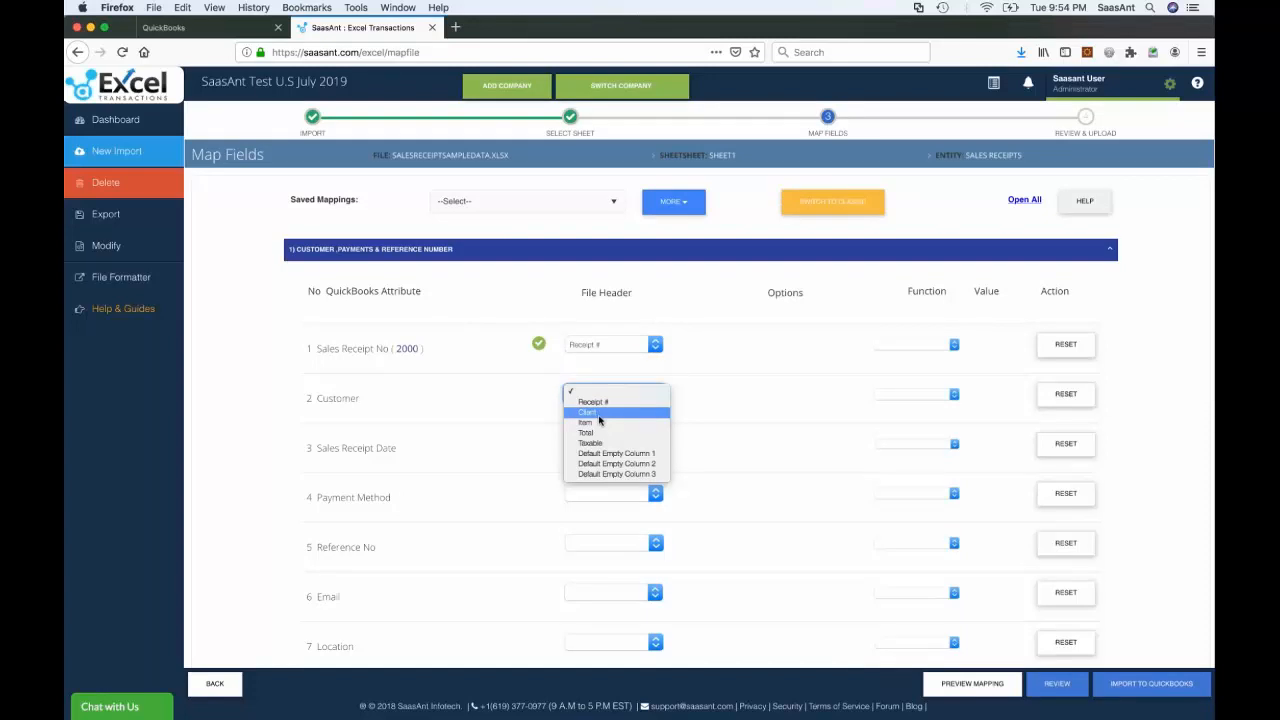
click(598, 416)
Check the column headers in the Excel sheet and map Product/Service under Item Details to the Item column.
key(super+Tab)
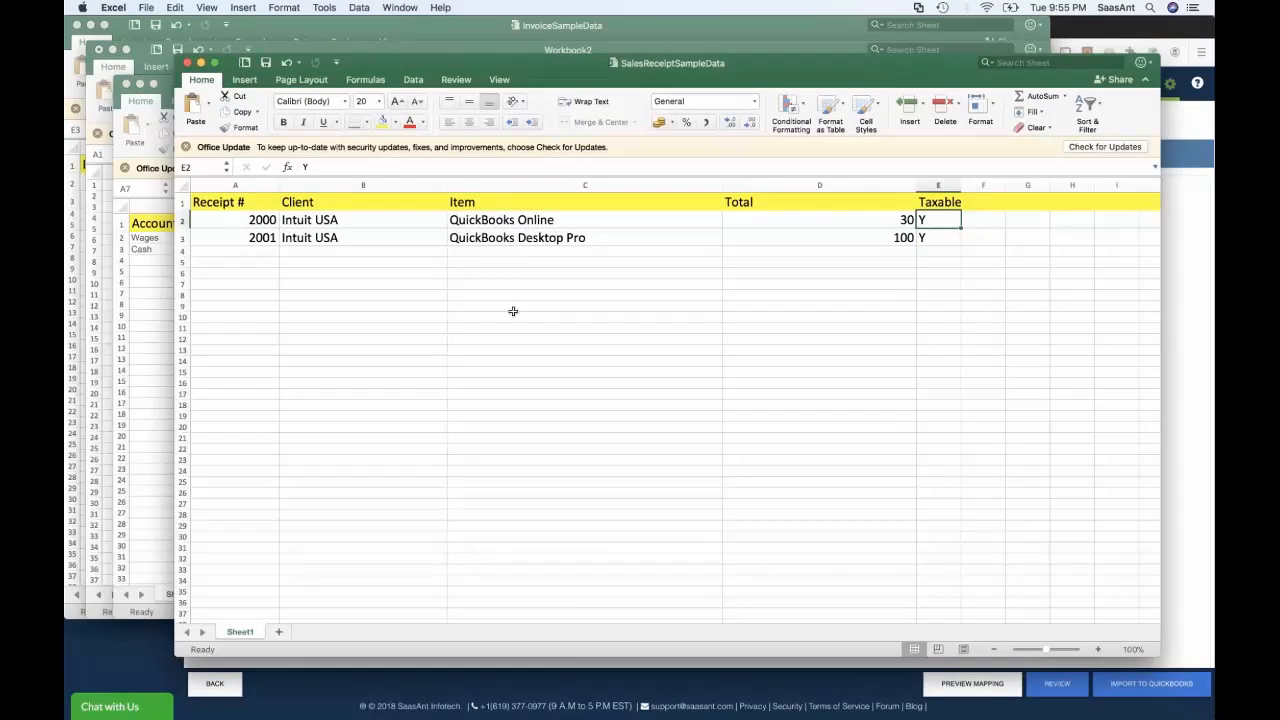
key(super+Tab)
scroll(478, 516, down, 5)
scroll(478, 516, down, 2)
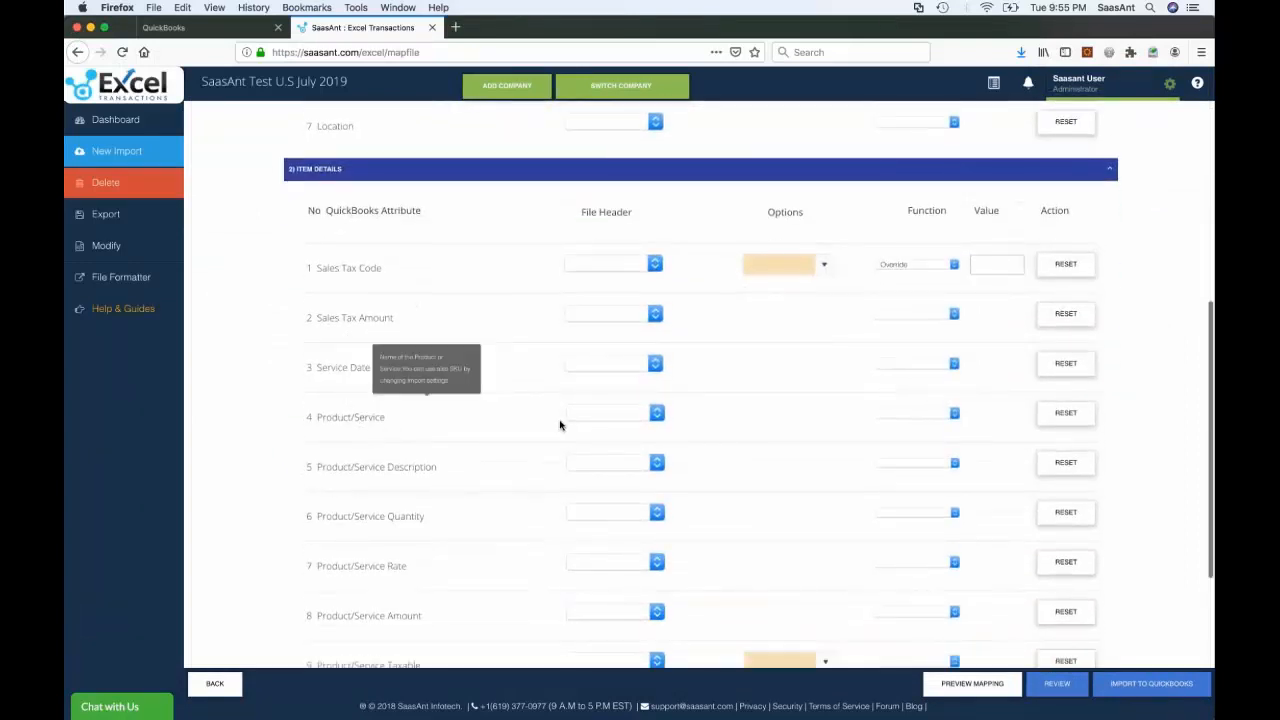
click(577, 418)
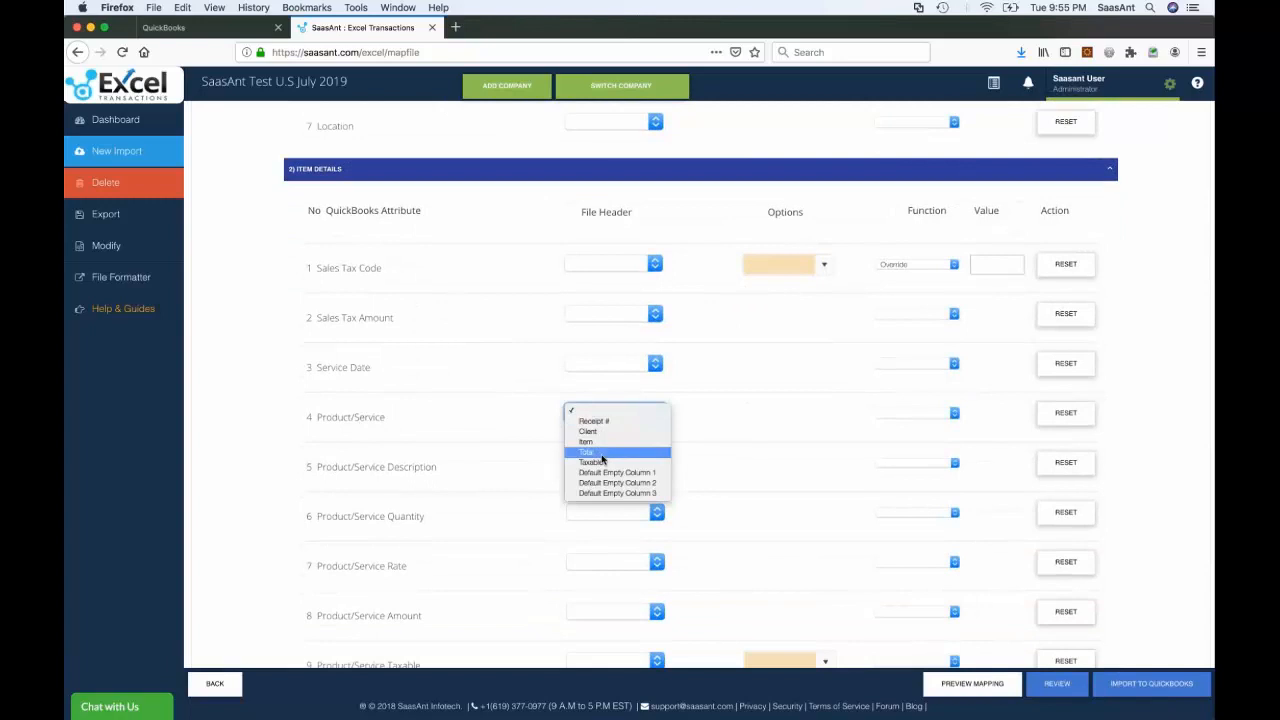
click(593, 452)
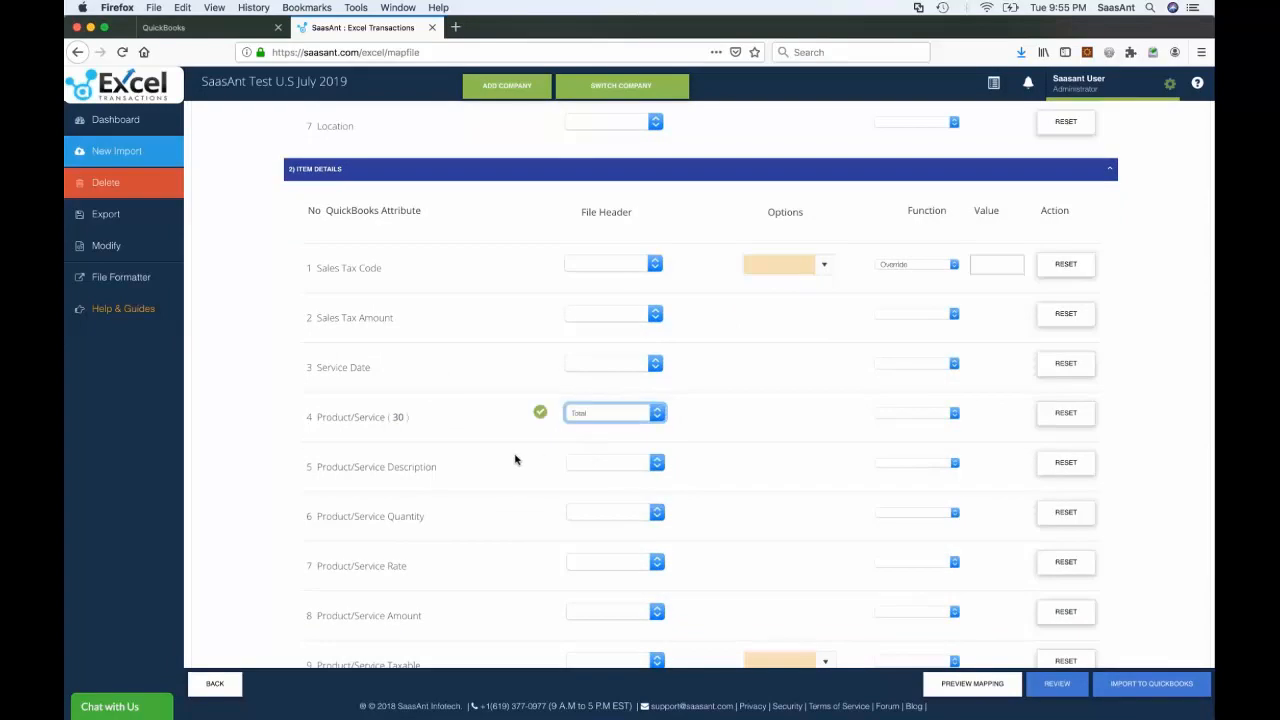
scroll(600, 379, down, 1)
click(596, 388)
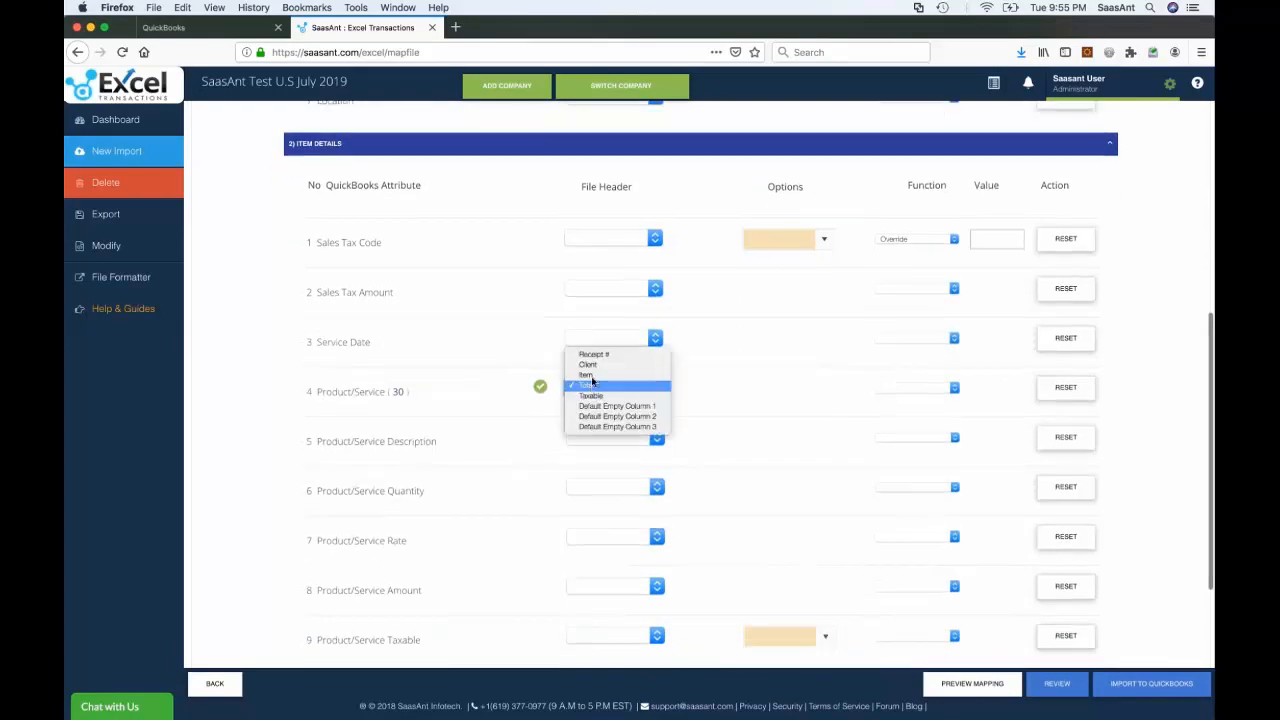
click(589, 375)
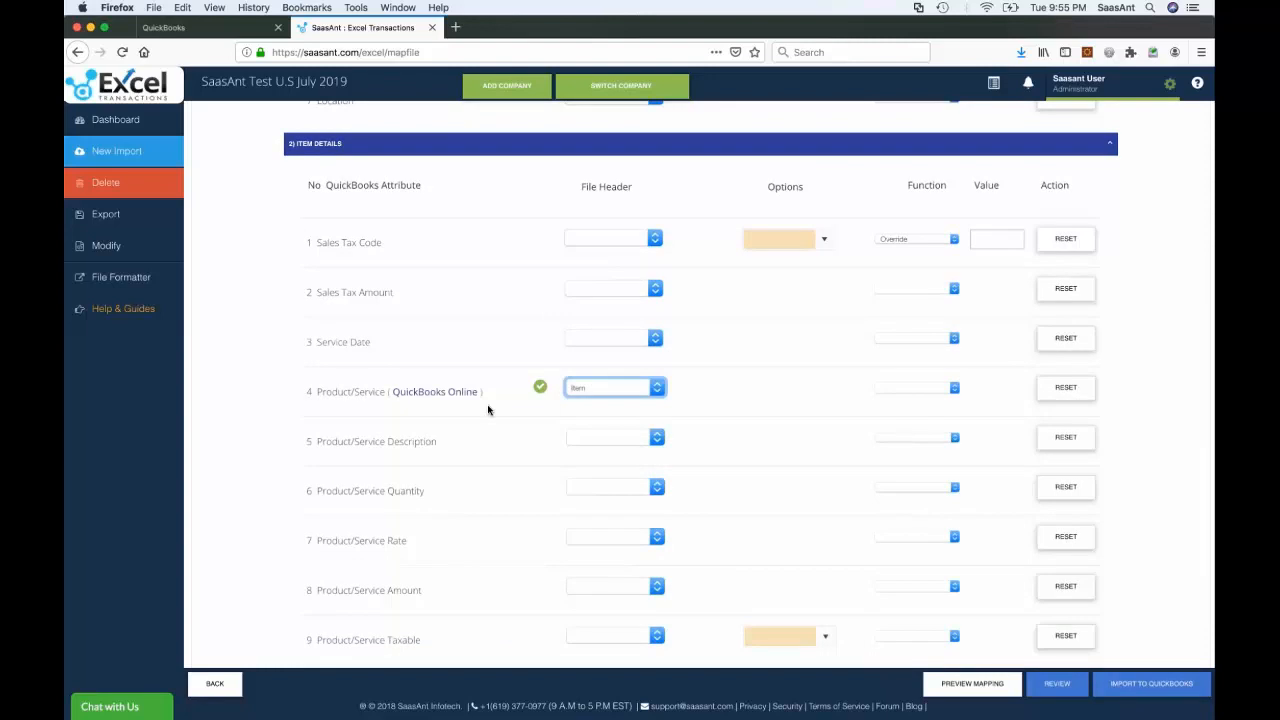
scroll(488, 409, up, 10)
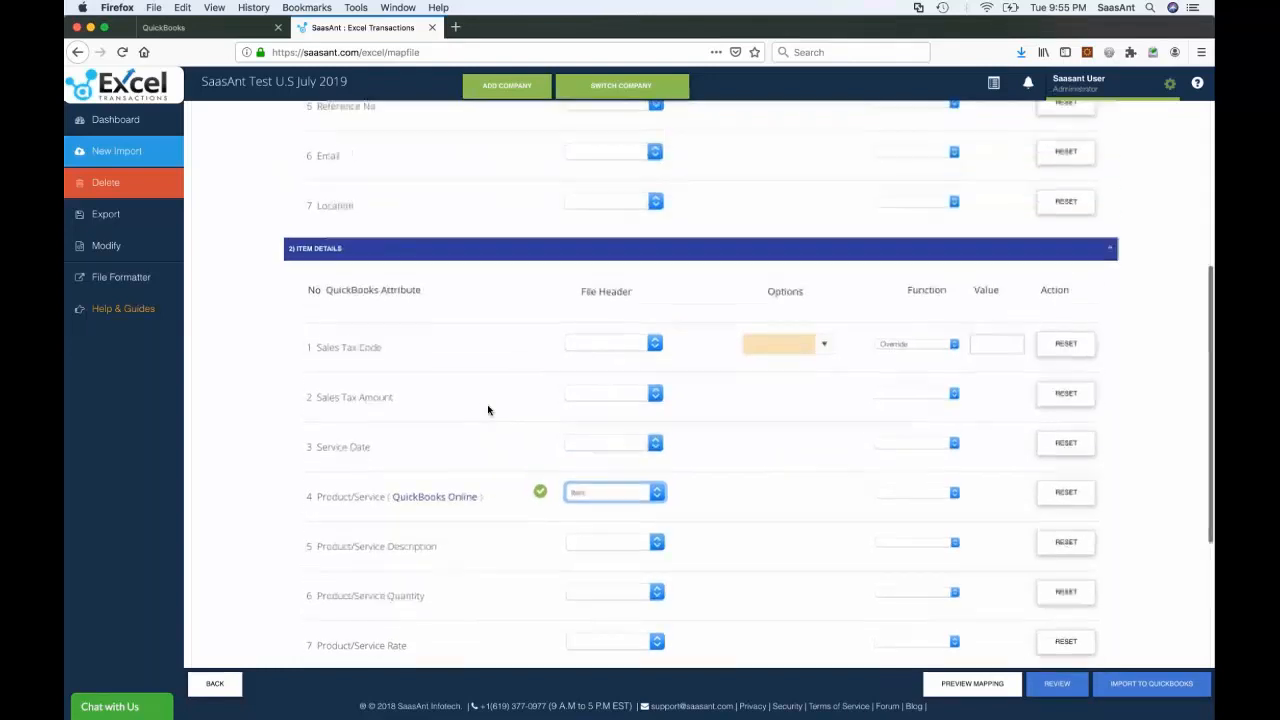
scroll(488, 409, down, 1)
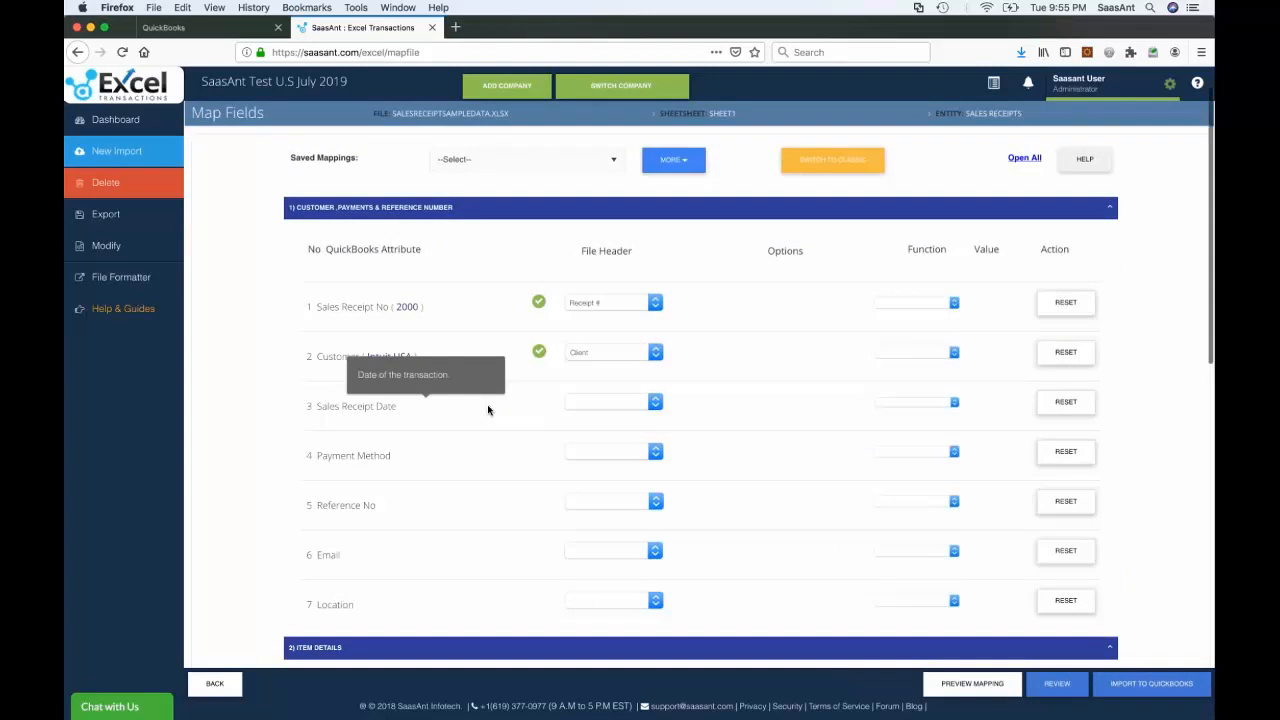
Expand the Shipping Details, Billing Address, Discounts and Other Fields mapping sections and look over their QuickBooks attributes.
scroll(488, 409, down, 7)
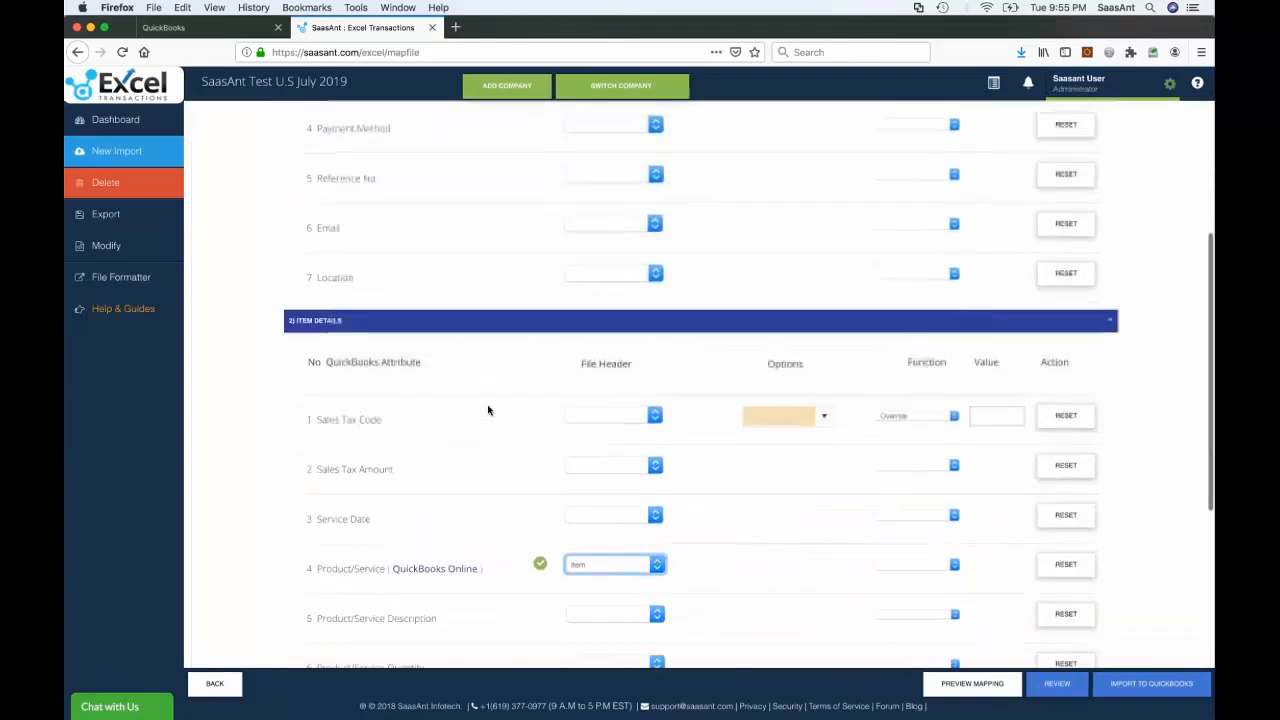
scroll(488, 409, down, 7)
scroll(488, 409, down, 3)
click(488, 495)
scroll(488, 495, down, 7)
scroll(402, 484, down, 4)
click(402, 517)
scroll(402, 517, down, 7)
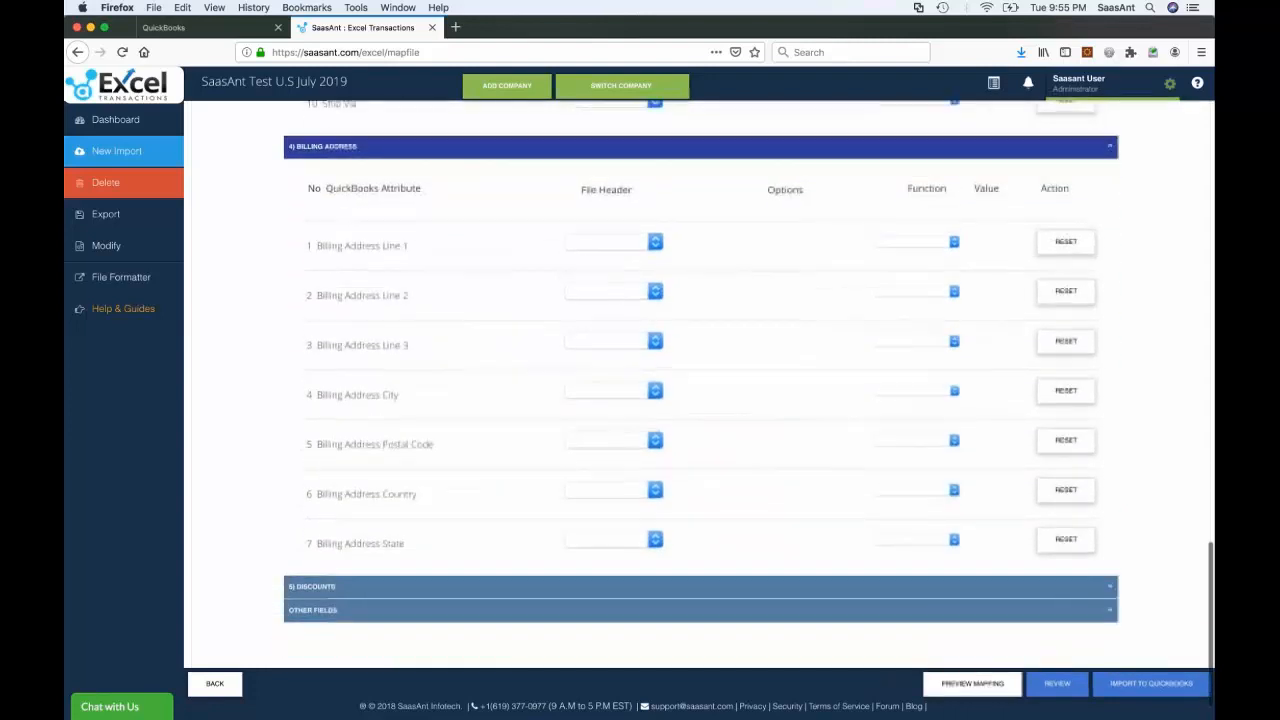
click(362, 588)
scroll(423, 502, down, 5)
click(363, 566)
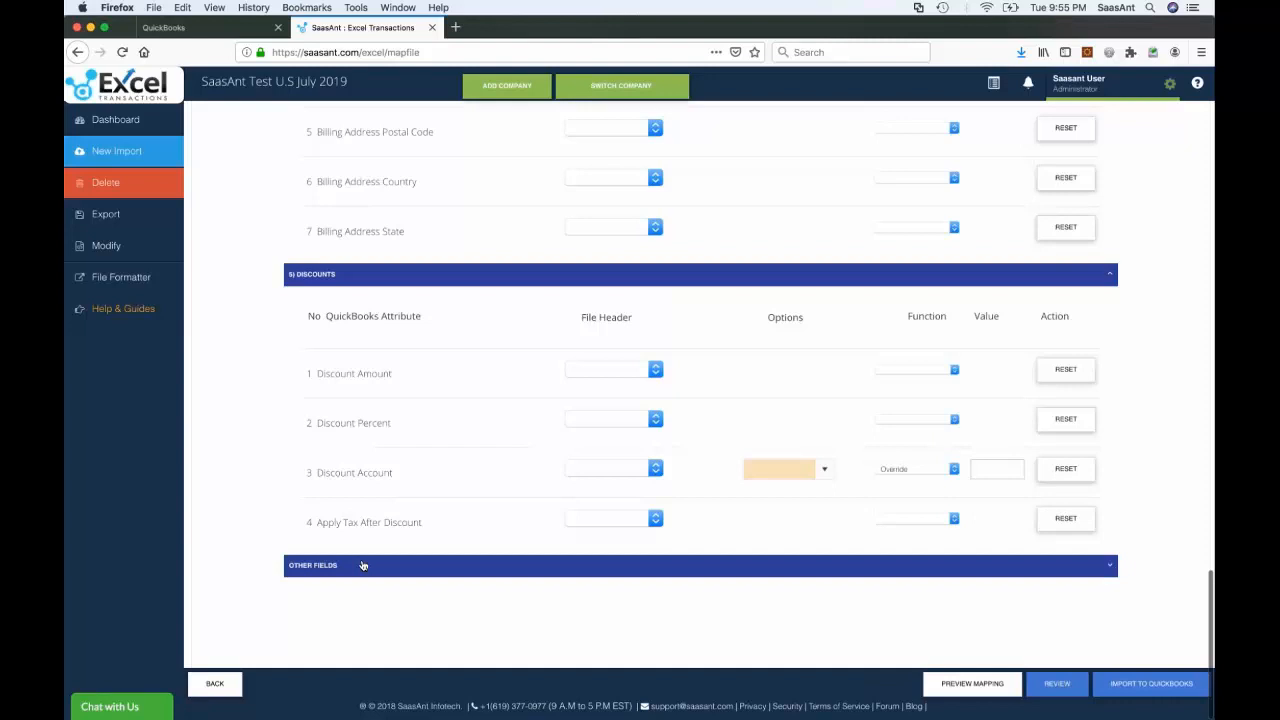
scroll(417, 500, down, 6)
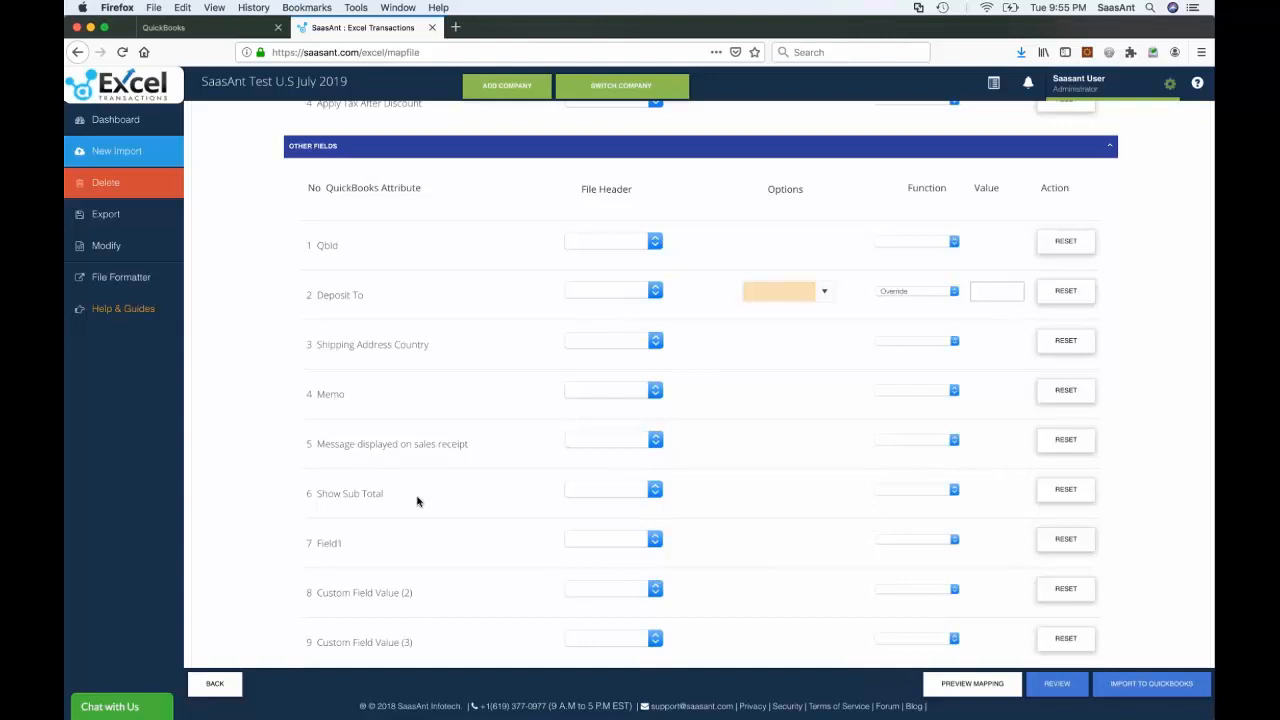
Under Item Details, map Product/Service Amount to the Total column and Product/Service Taxable to the Taxable column.
scroll(418, 501, up, 12)
scroll(418, 501, up, 9)
scroll(388, 477, up, 4)
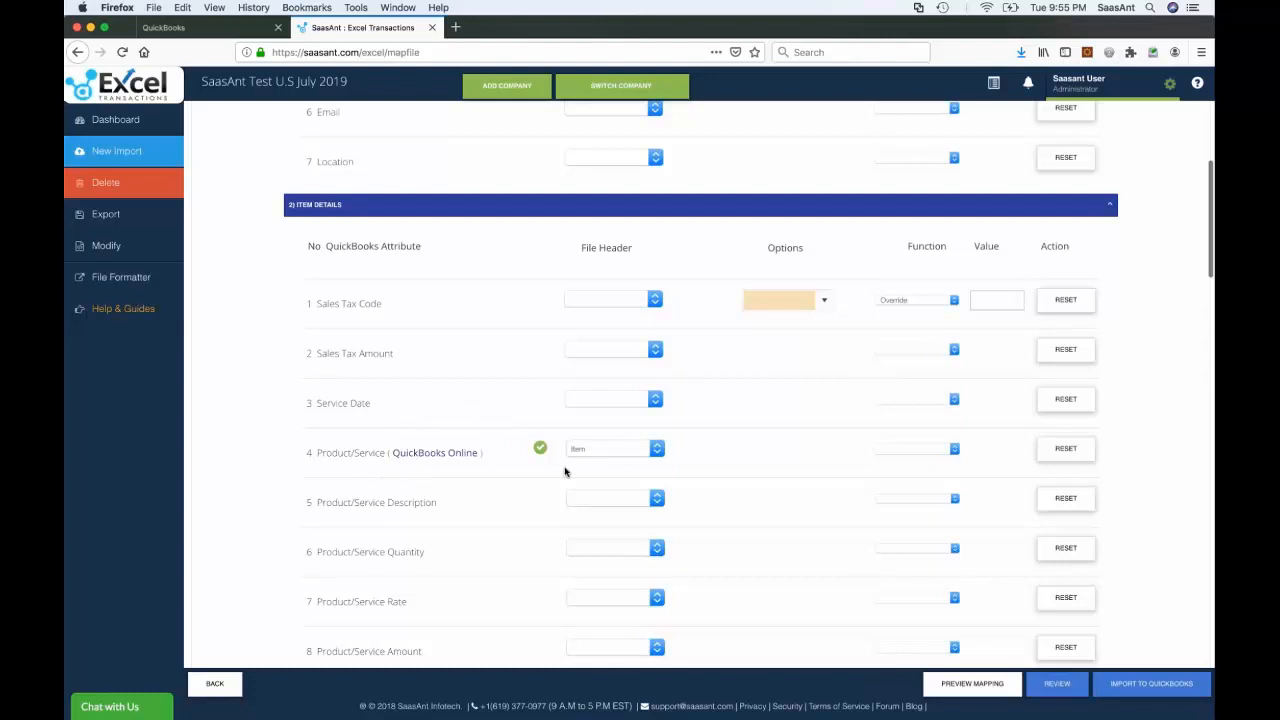
scroll(565, 471, down, 2)
click(580, 519)
click(592, 557)
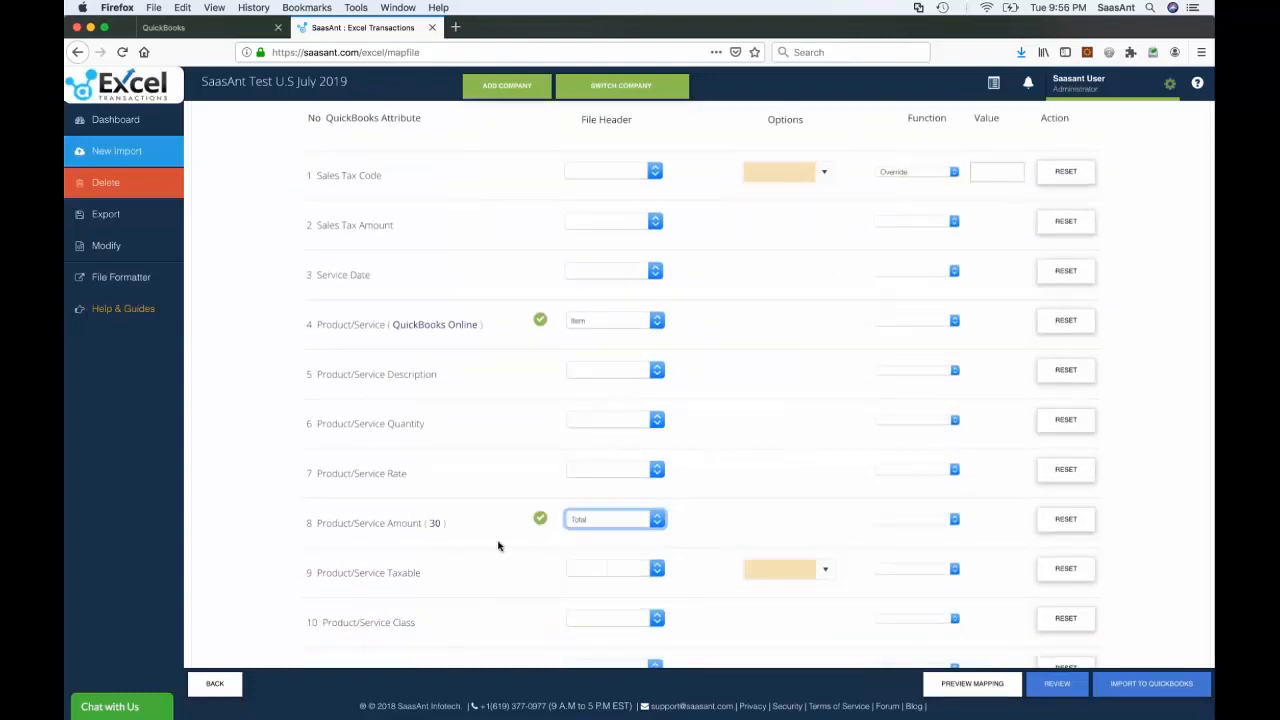
scroll(498, 545, down, 2)
click(591, 477)
click(591, 521)
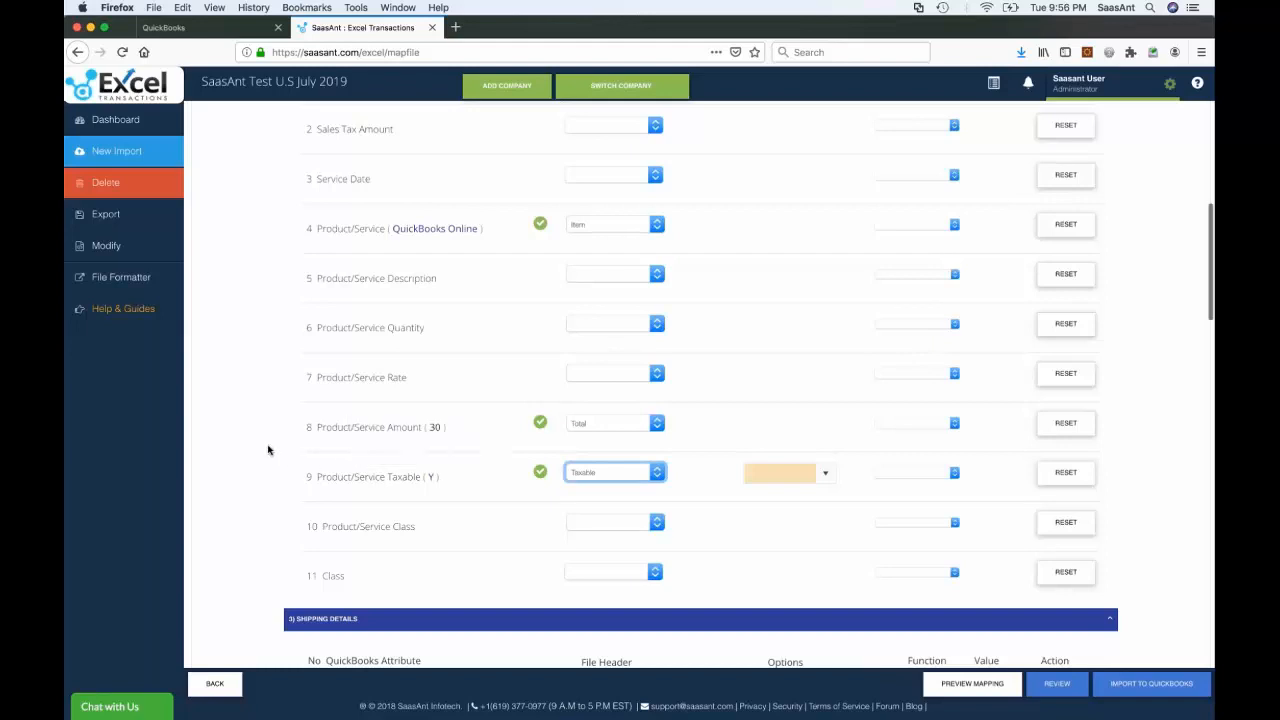
Check the field mapping, preview it on the sales receipt form and compare it with the Excel sheet, closing the preview.
scroll(265, 449, up, 5)
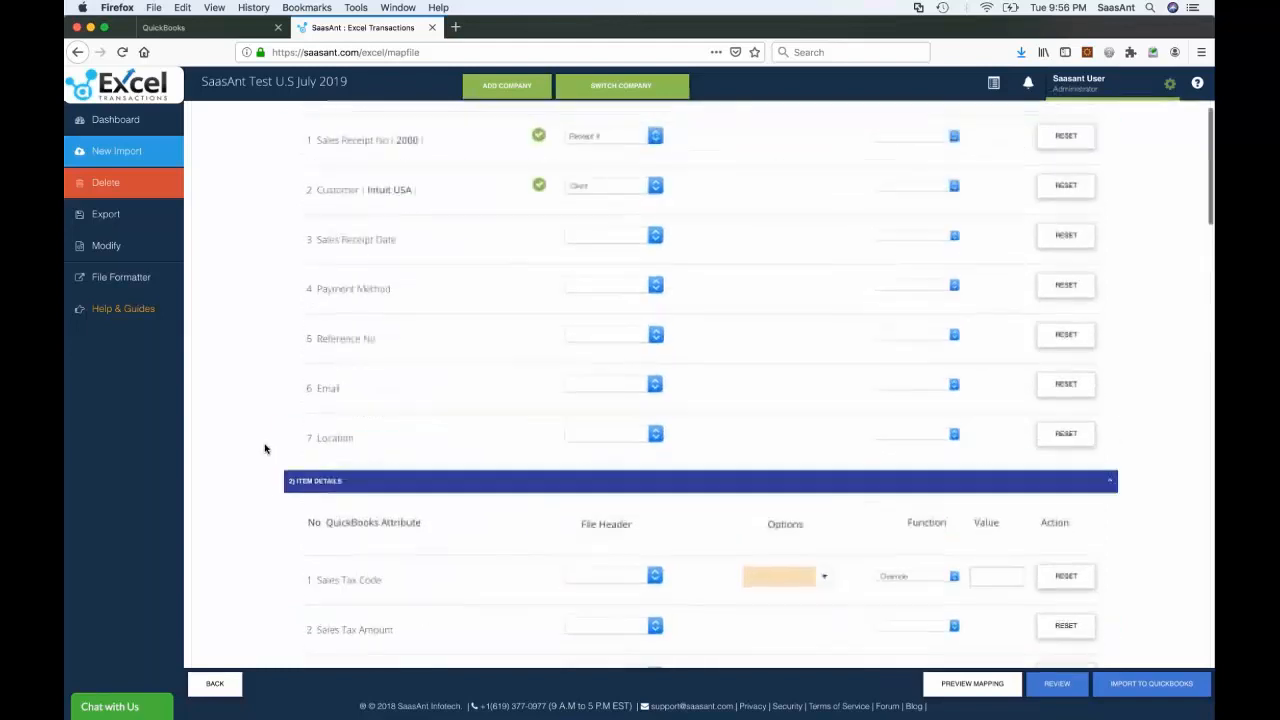
scroll(265, 449, down, 6)
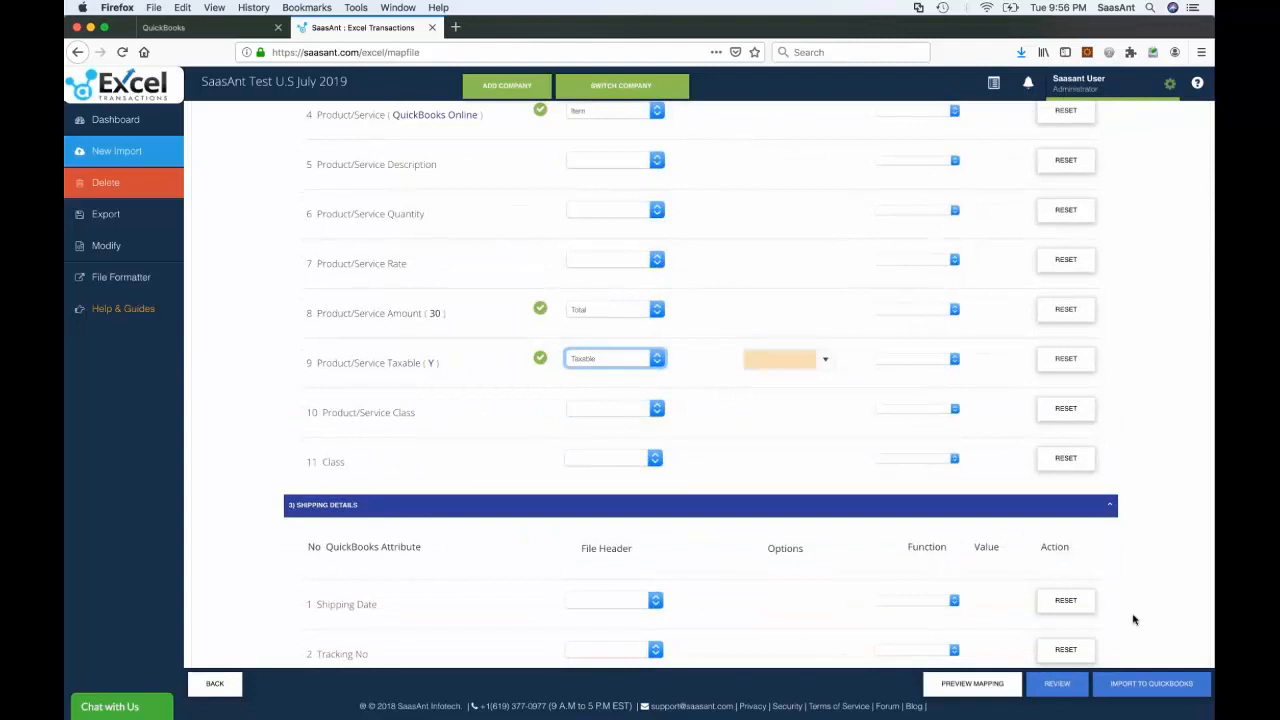
scroll(1133, 620, down, 1)
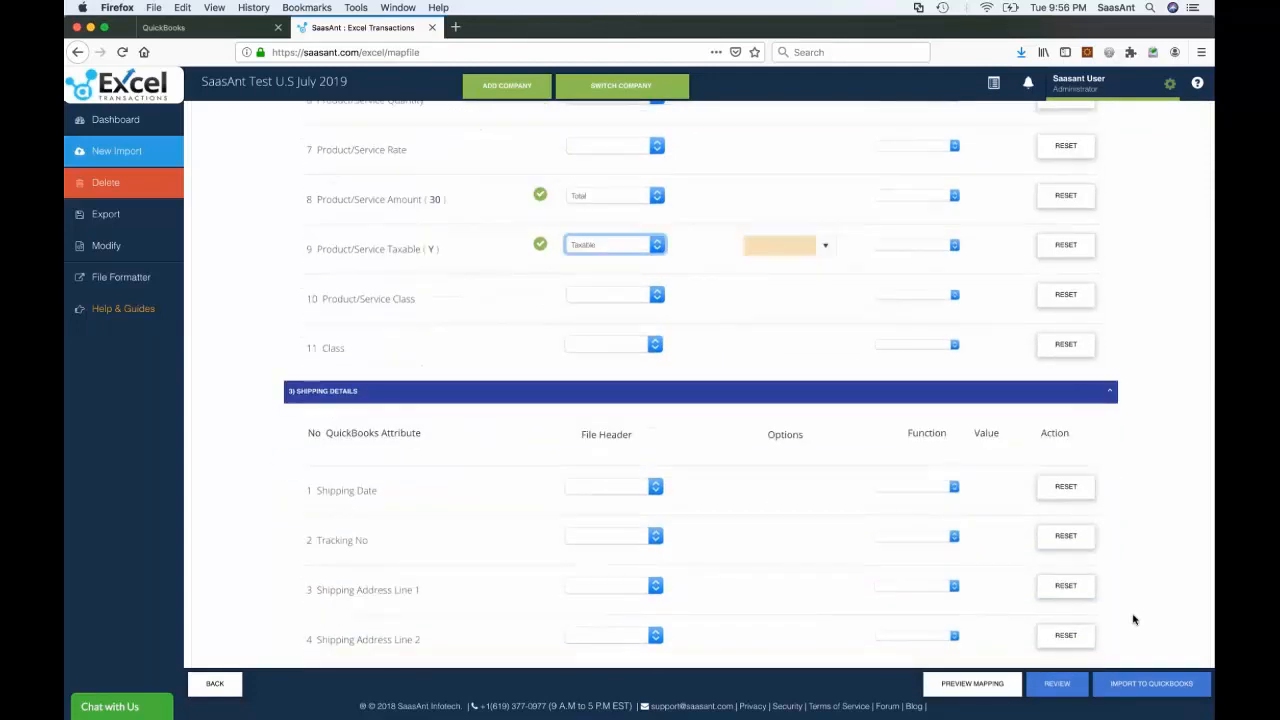
click(972, 684)
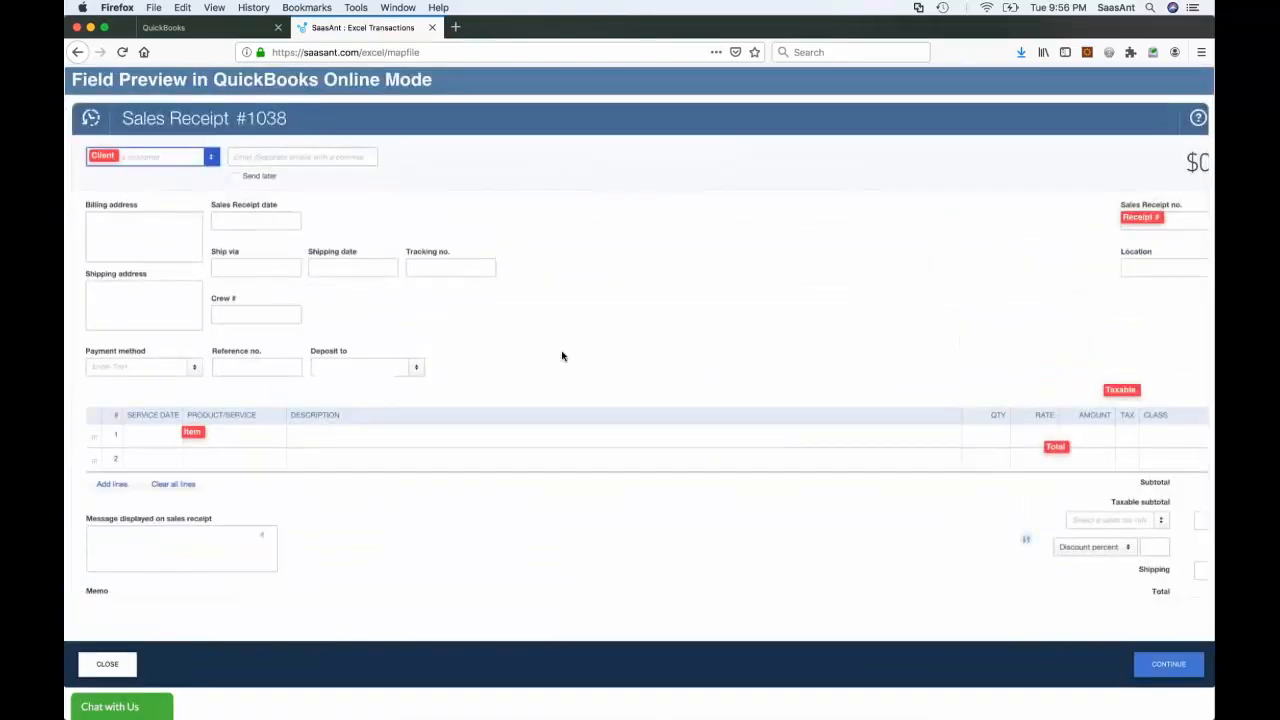
key(super+Tab)
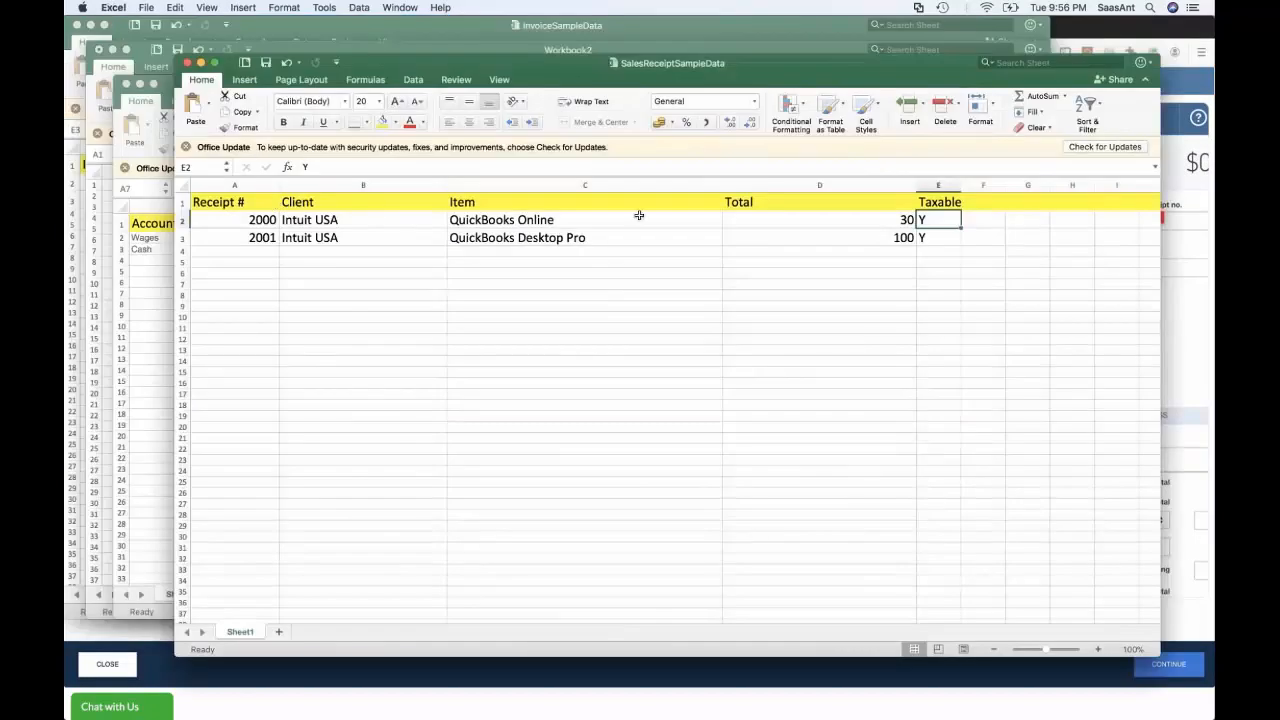
key(super+Tab)
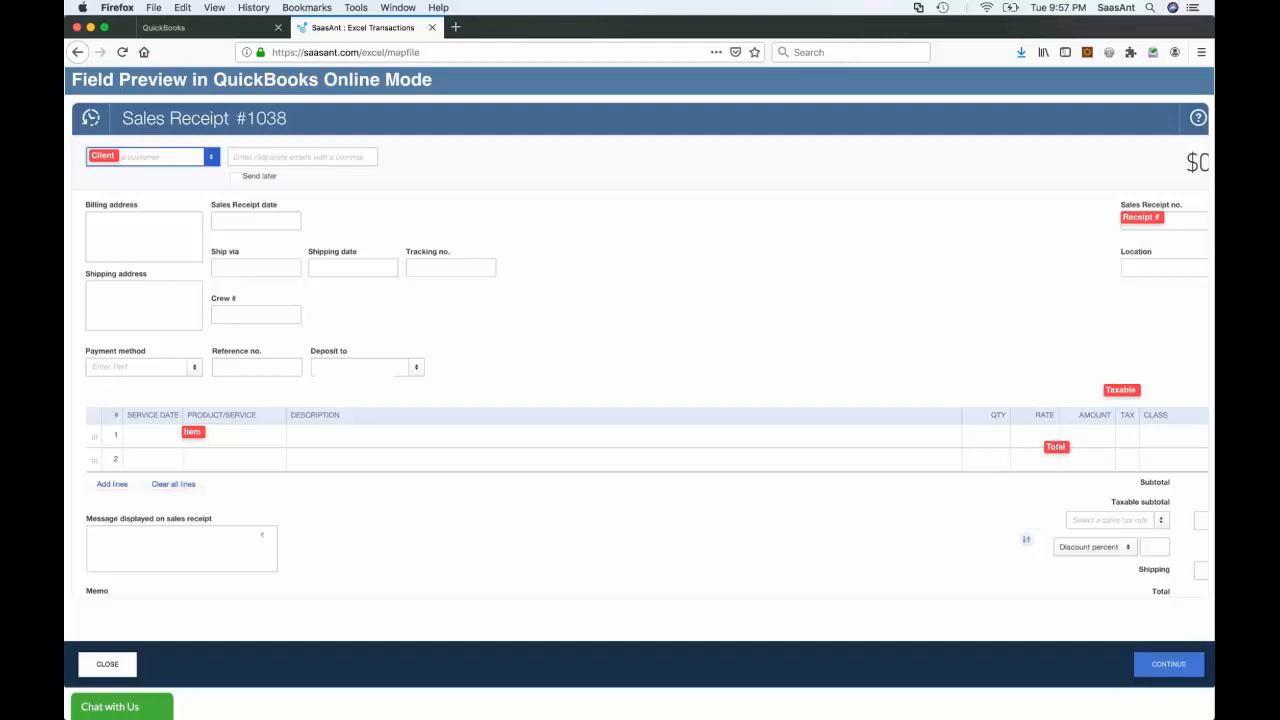
click(107, 664)
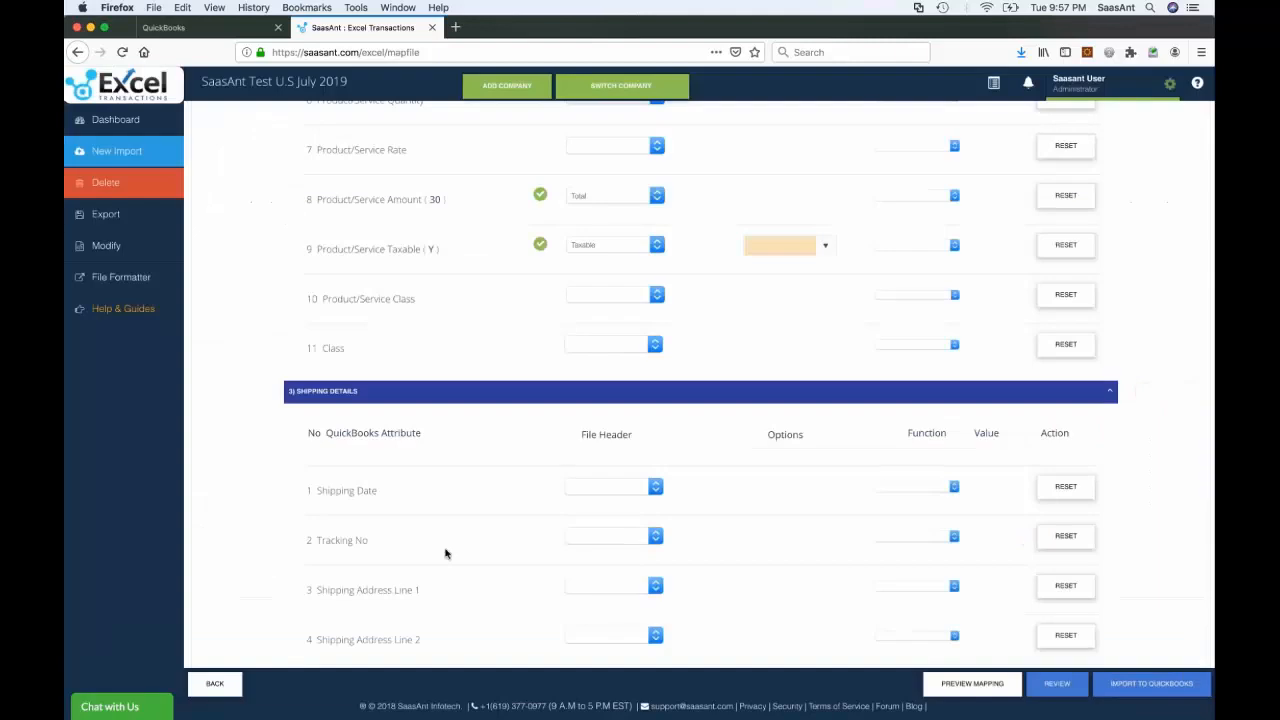
Proceed to the record review and open the customer, product, amount and taxable cells for editing, leaving their values as they are.
click(1062, 686)
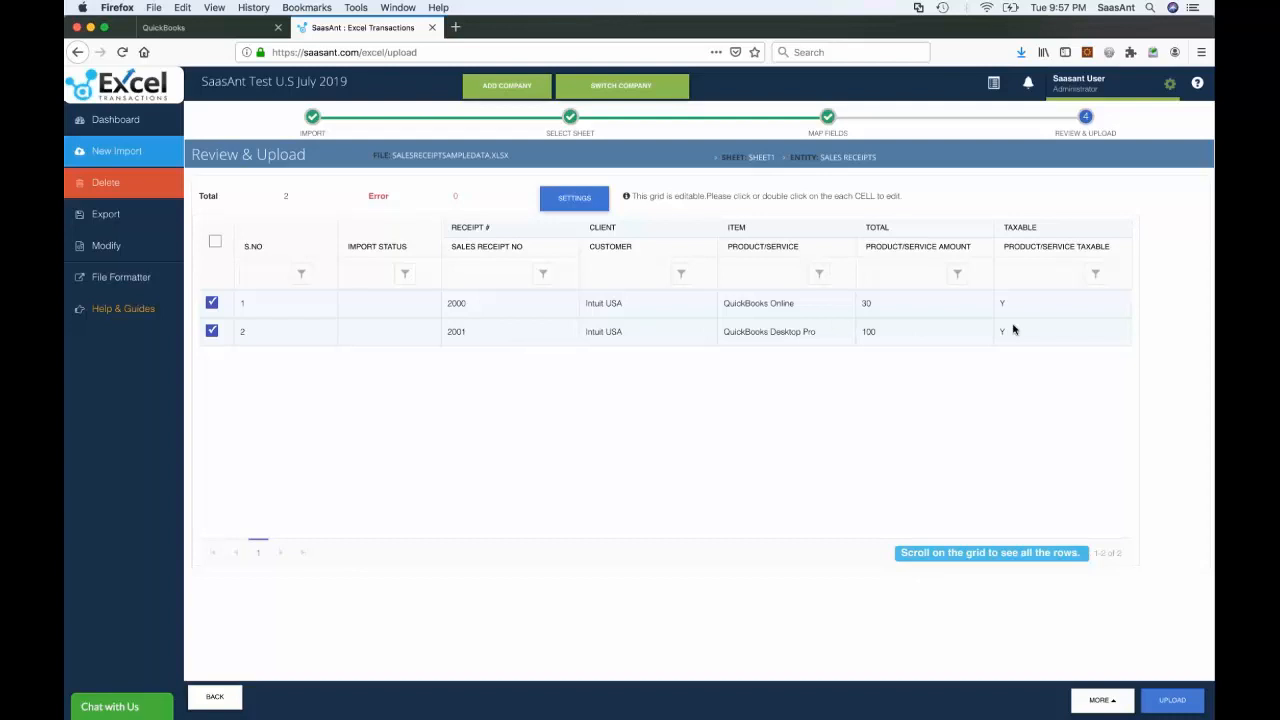
double_click(695, 313)
click(666, 405)
double_click(666, 336)
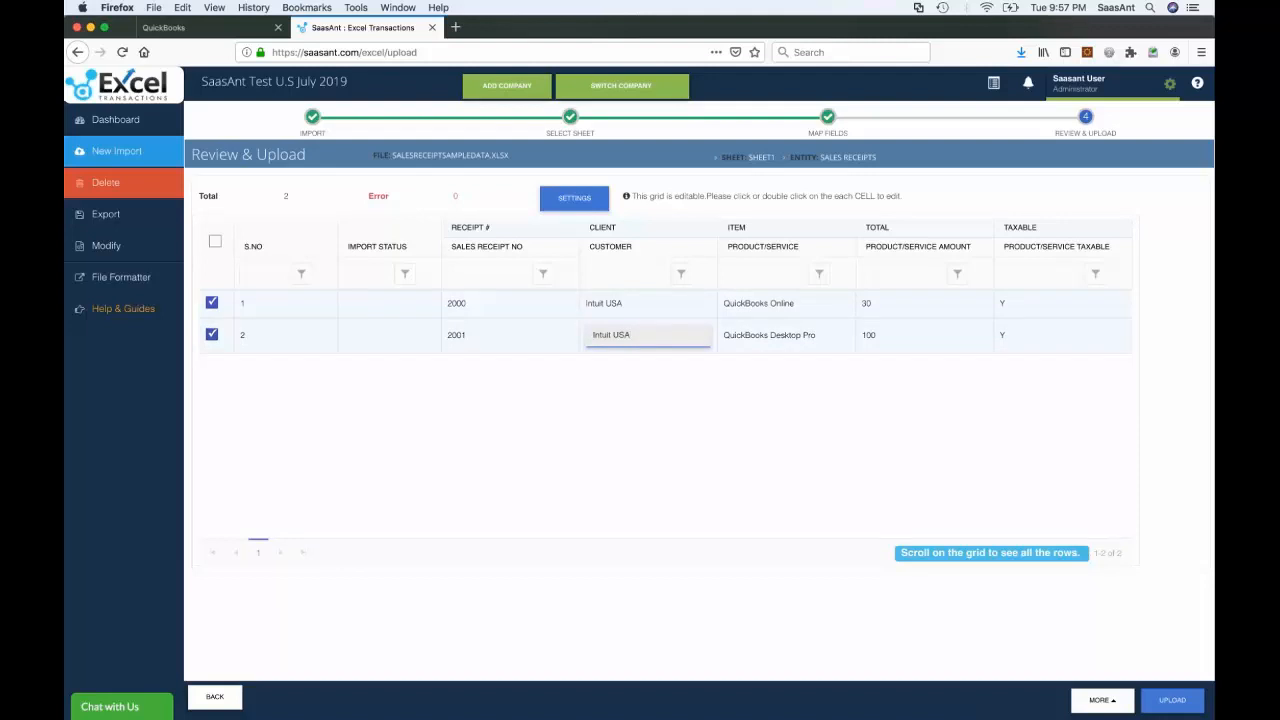
double_click(832, 340)
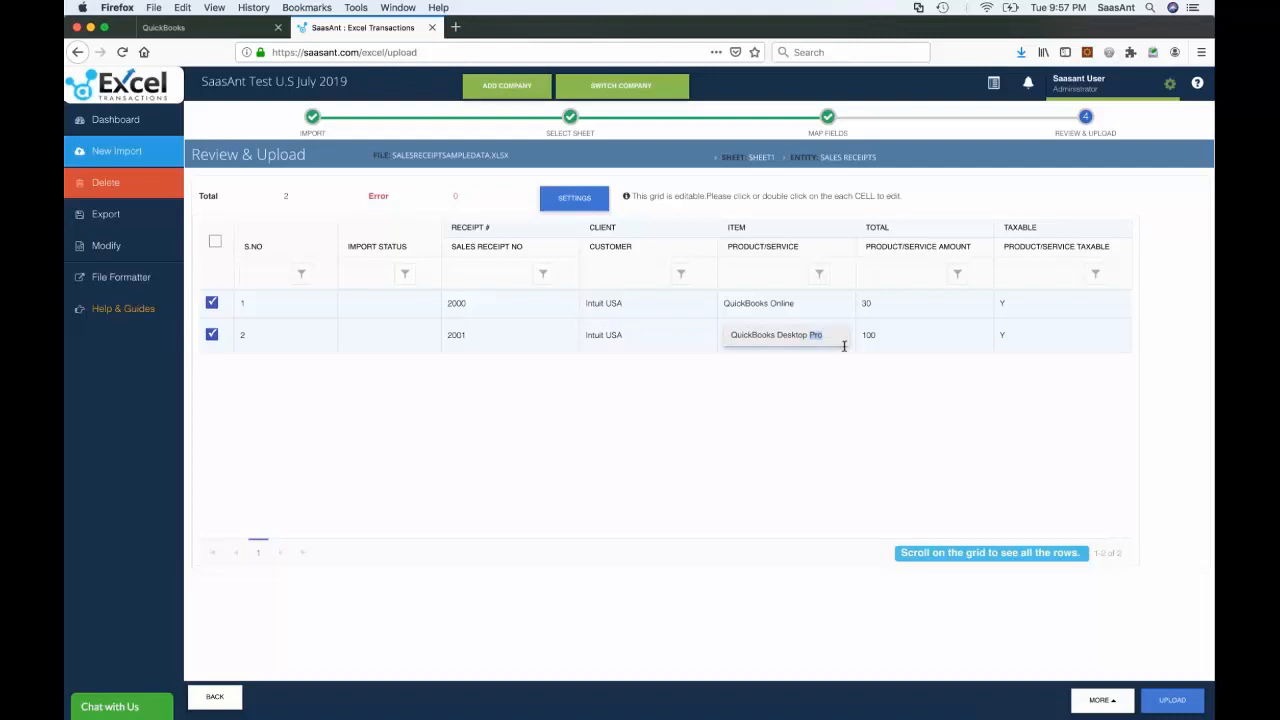
double_click(881, 338)
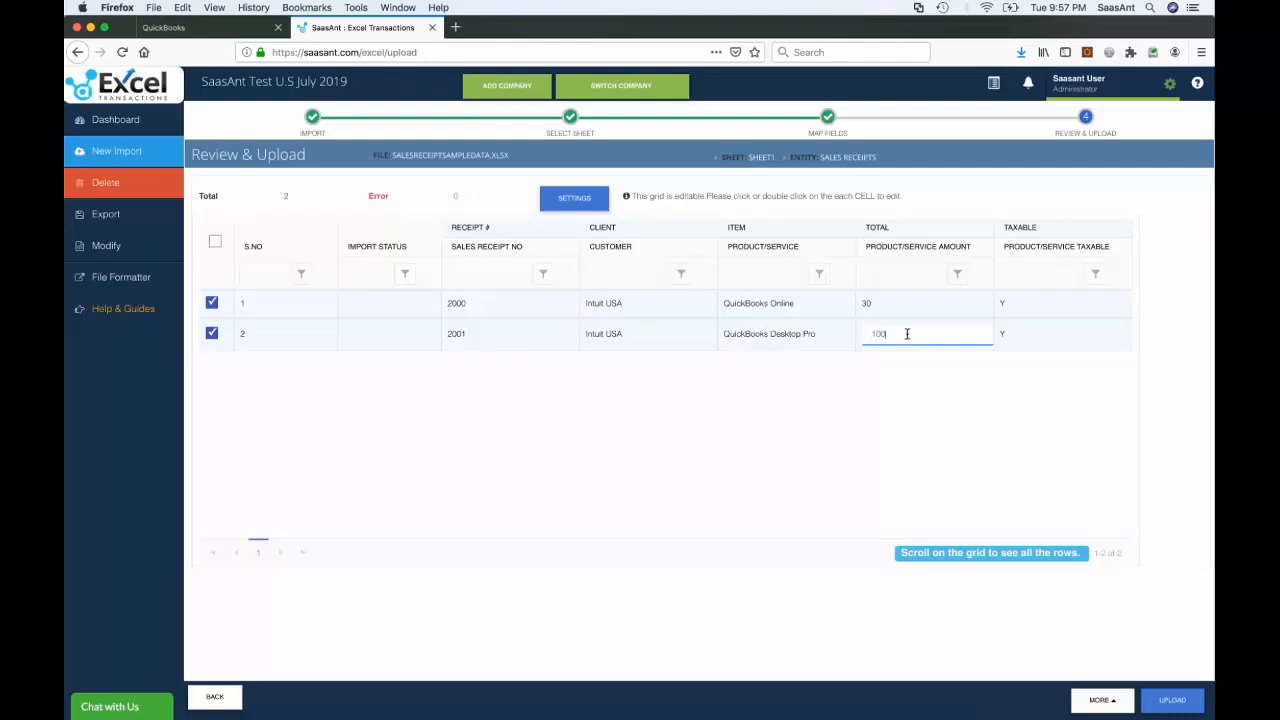
double_click(1022, 338)
click(1172, 361)
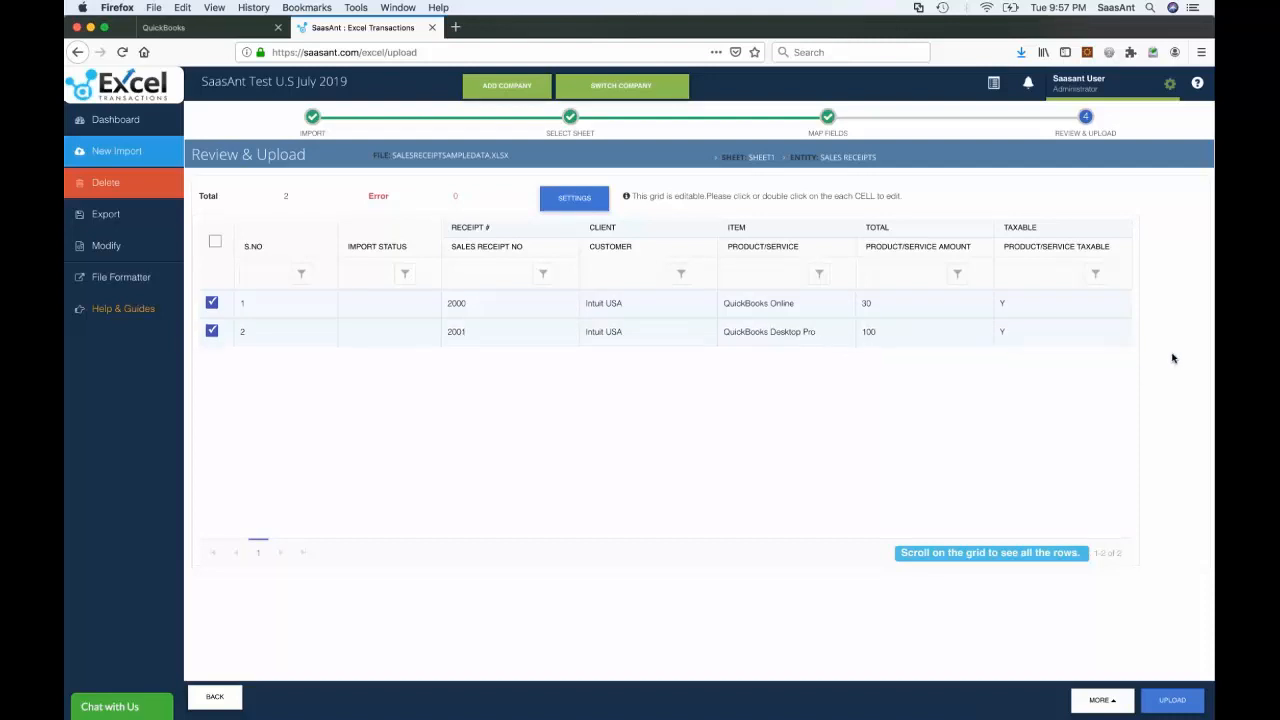
Upload the two selected sales receipts to QuickBooks and show the import results.
click(1165, 708)
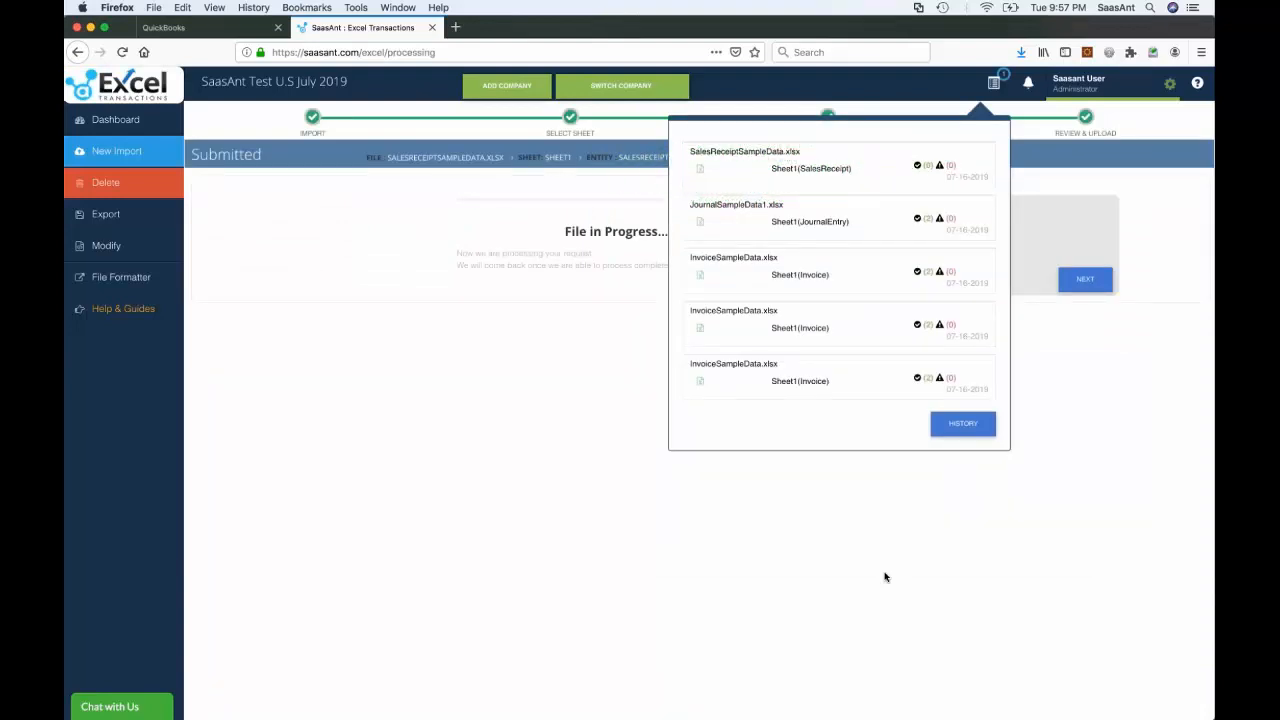
click(884, 577)
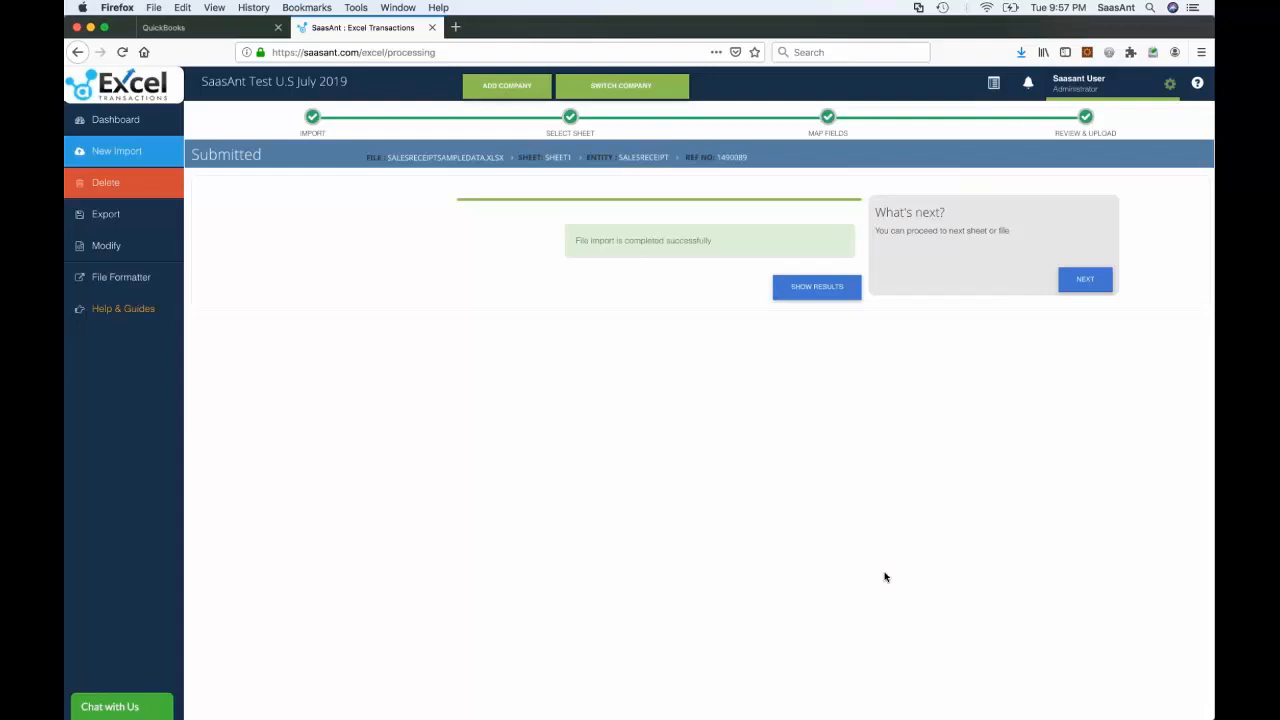
click(816, 287)
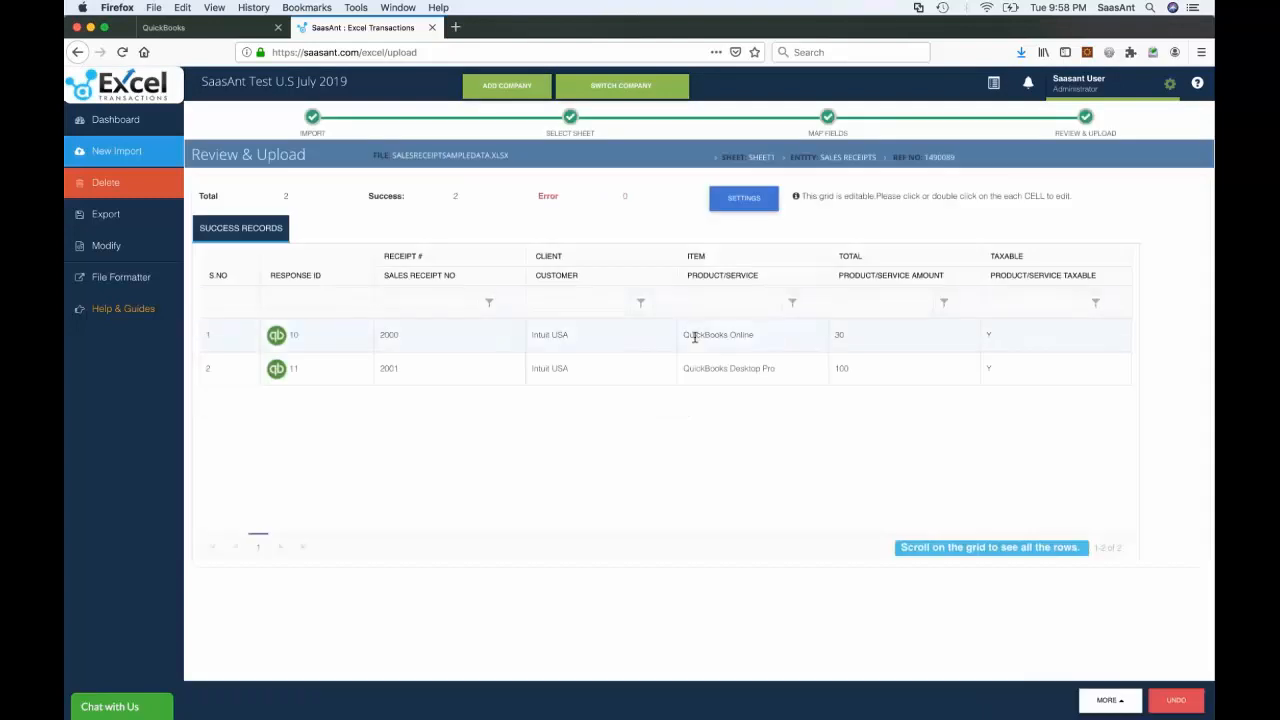
Open the first imported sales receipt in QuickBooks, check its details and totals, and return to the SaasAnt import results.
click(292, 338)
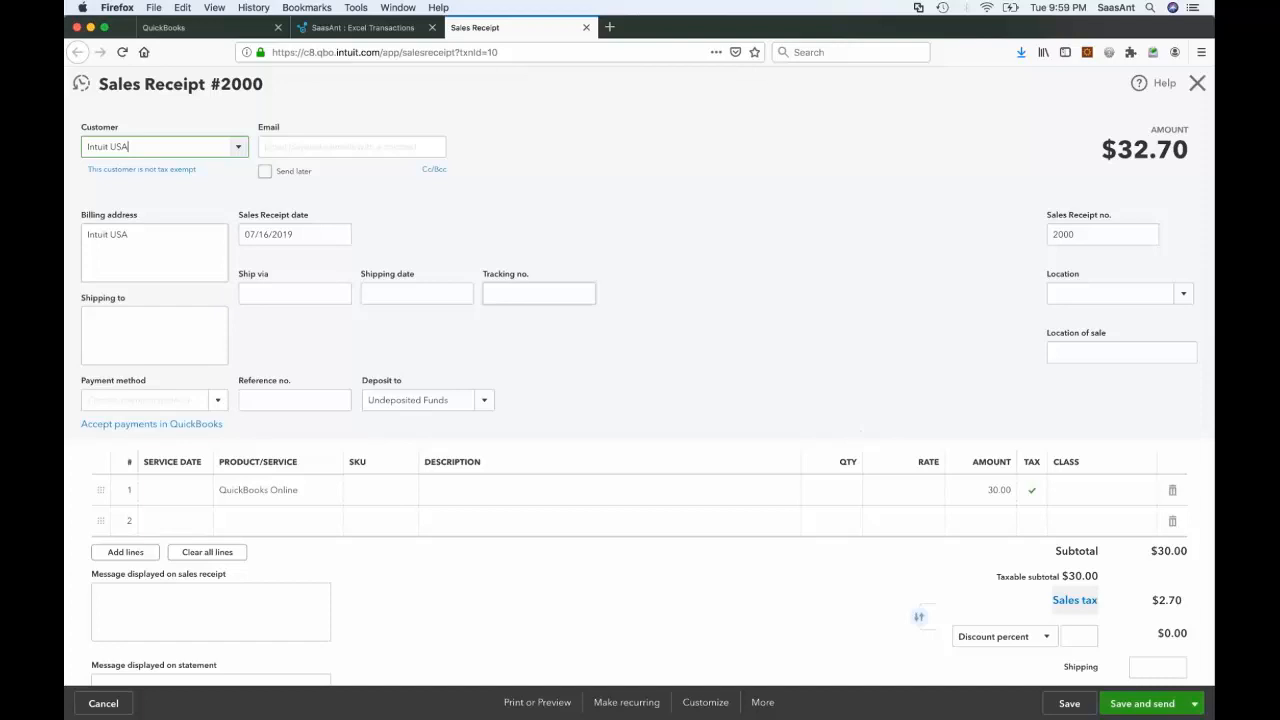
scroll(949, 214, down, 3)
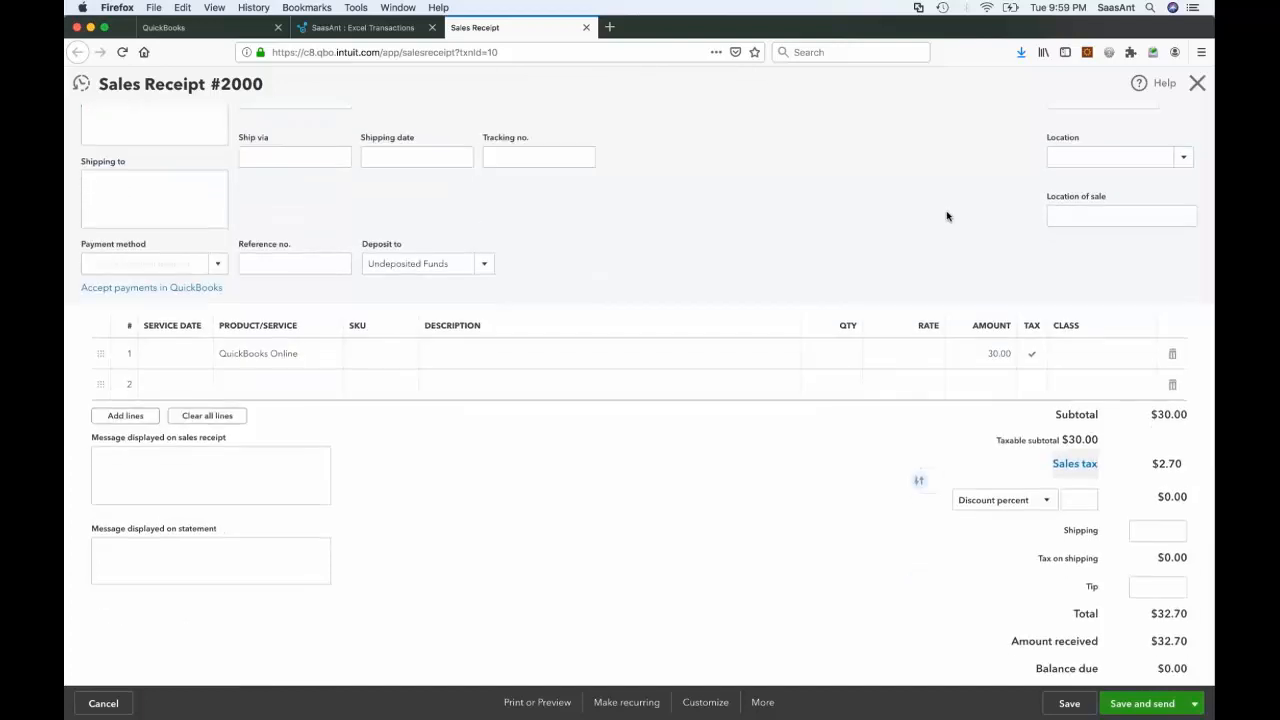
click(378, 30)
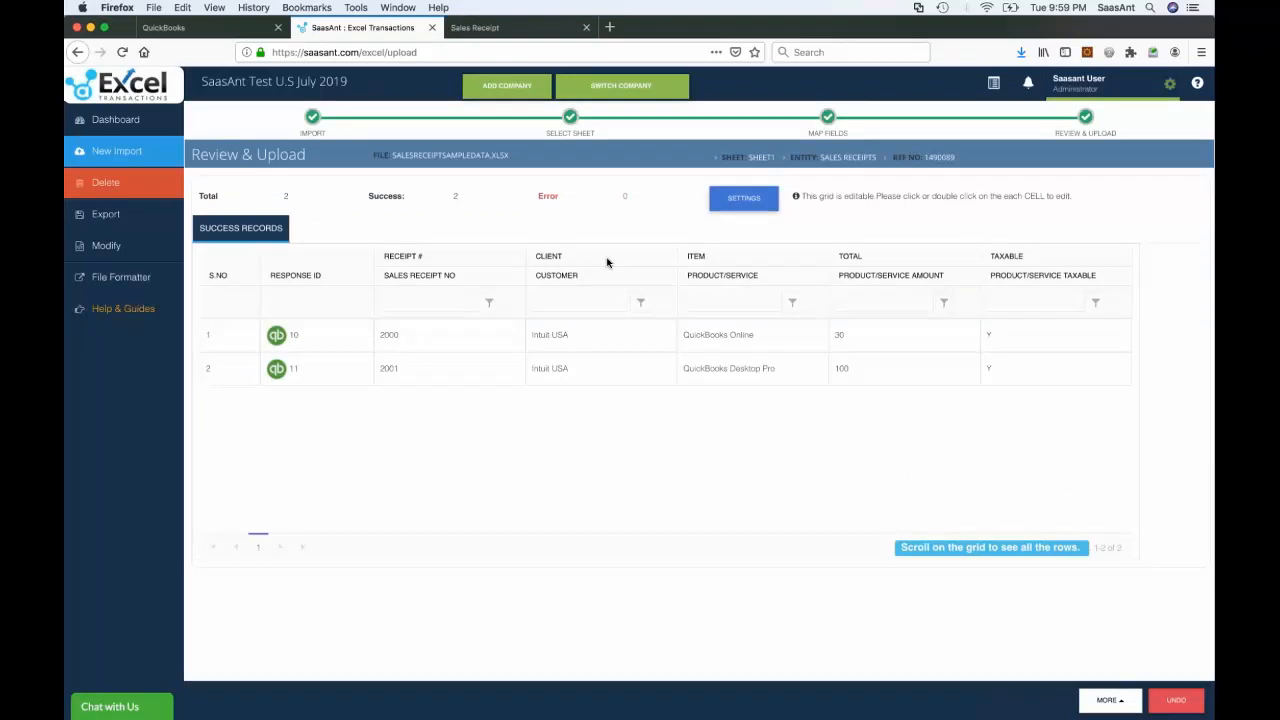
Open the import settings and look over the General, Transactions, Validation, Customers and Products / Services options.
click(757, 208)
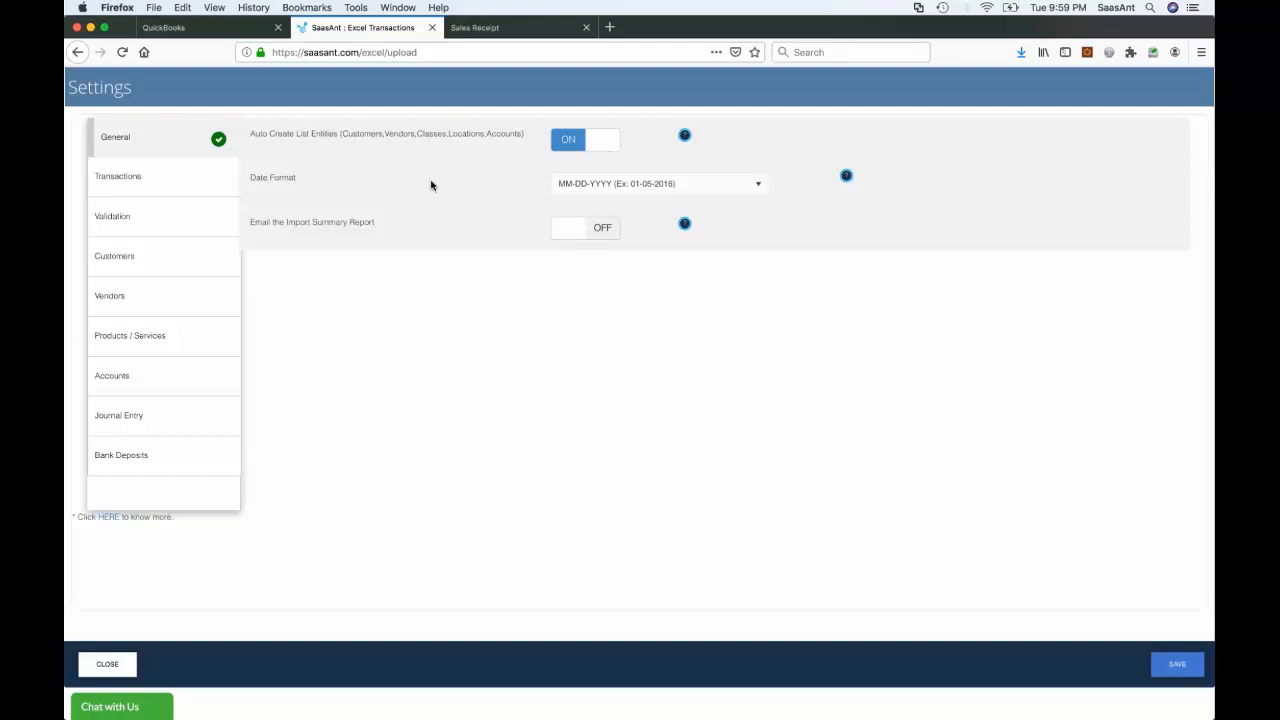
click(134, 178)
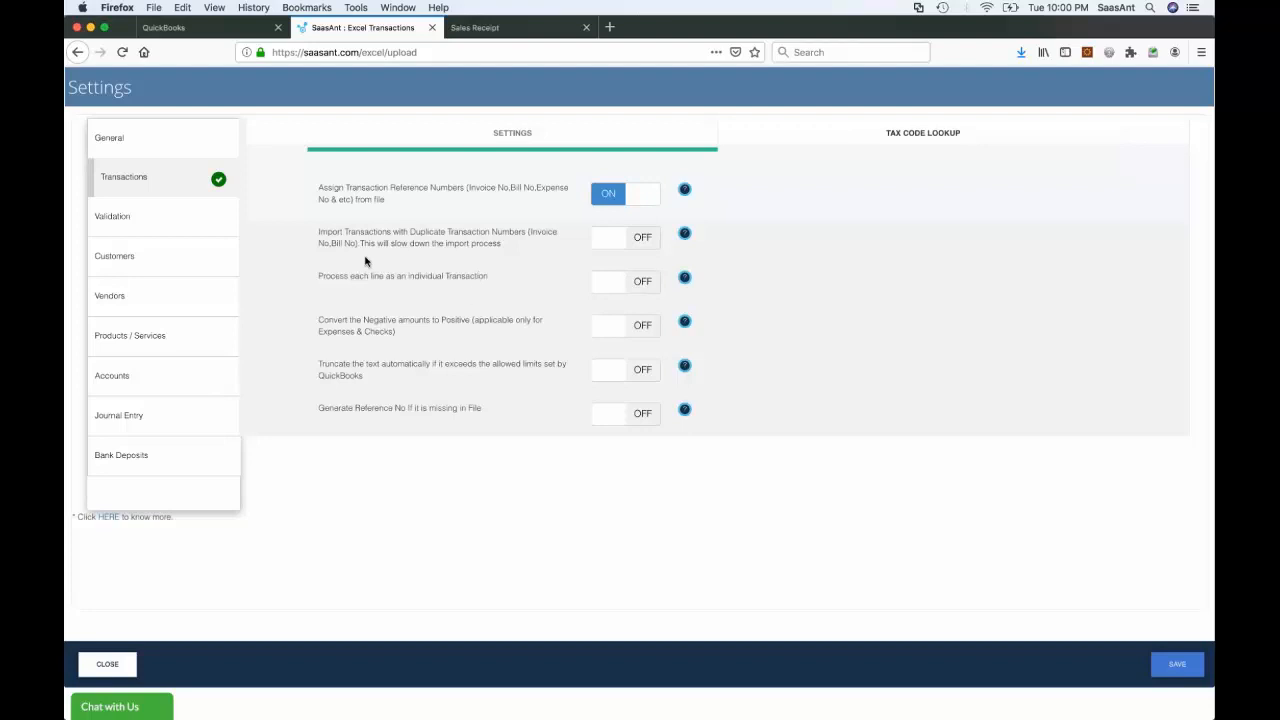
click(172, 218)
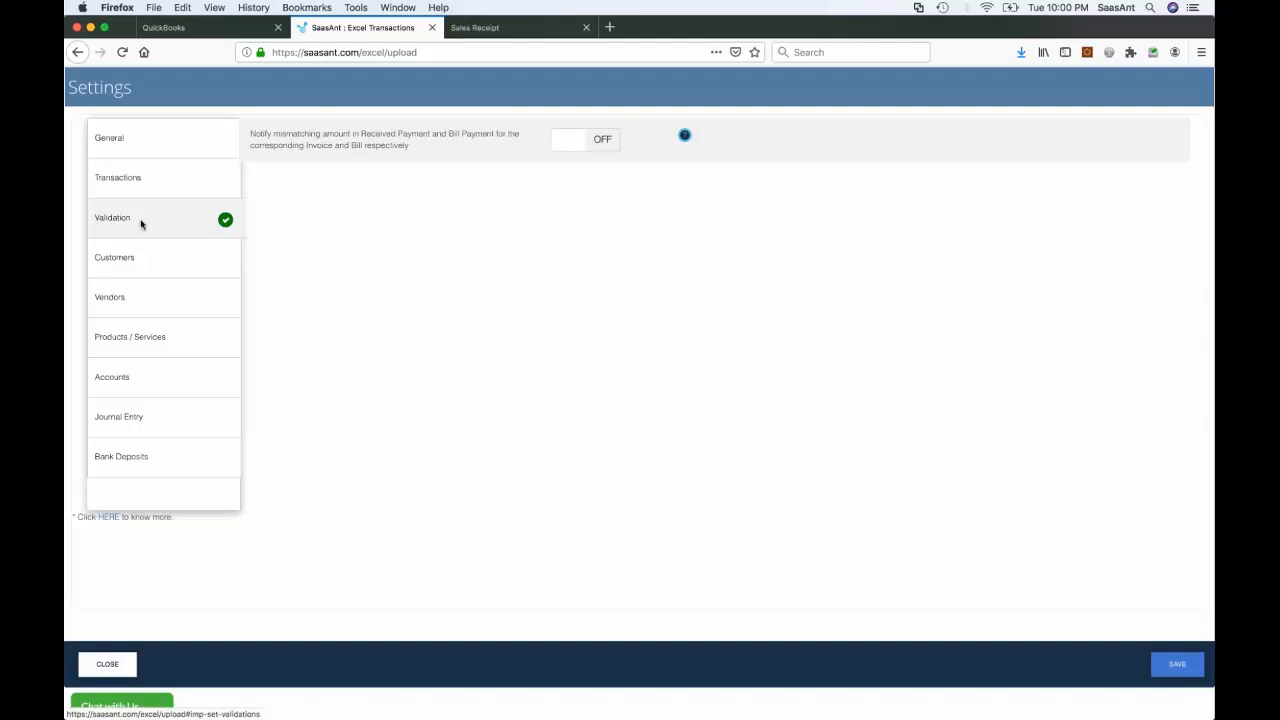
click(138, 266)
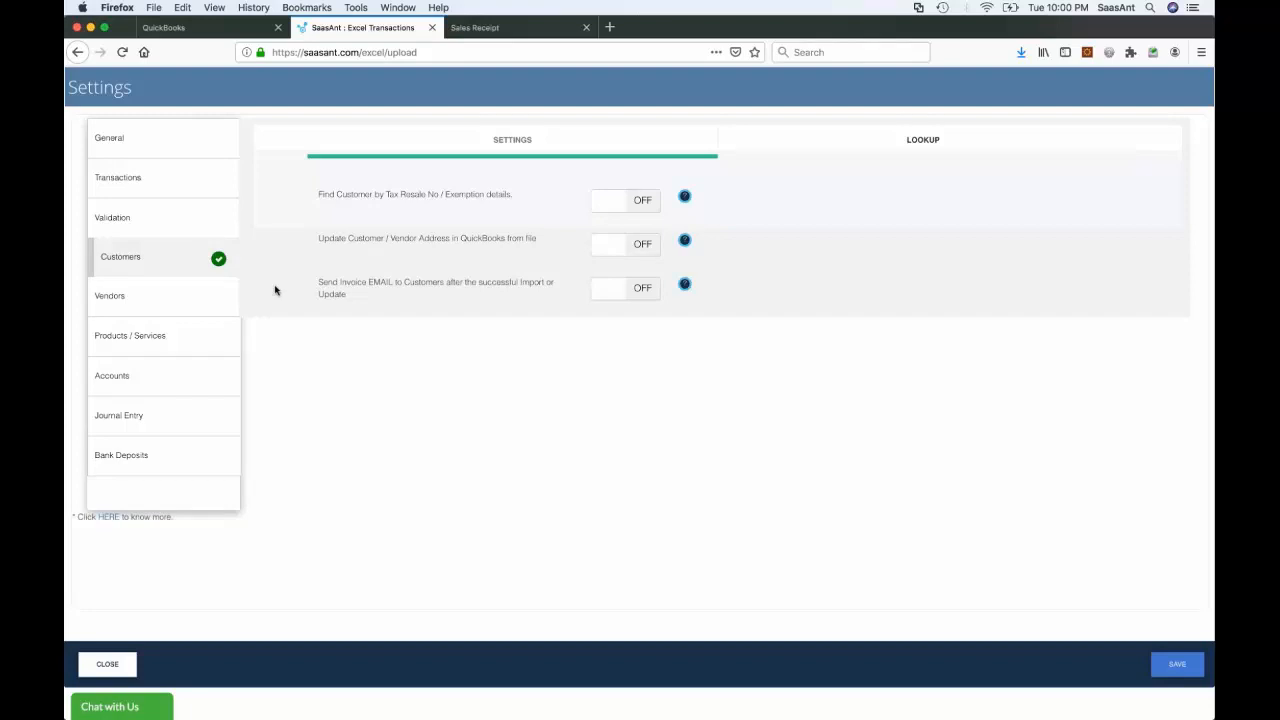
click(157, 336)
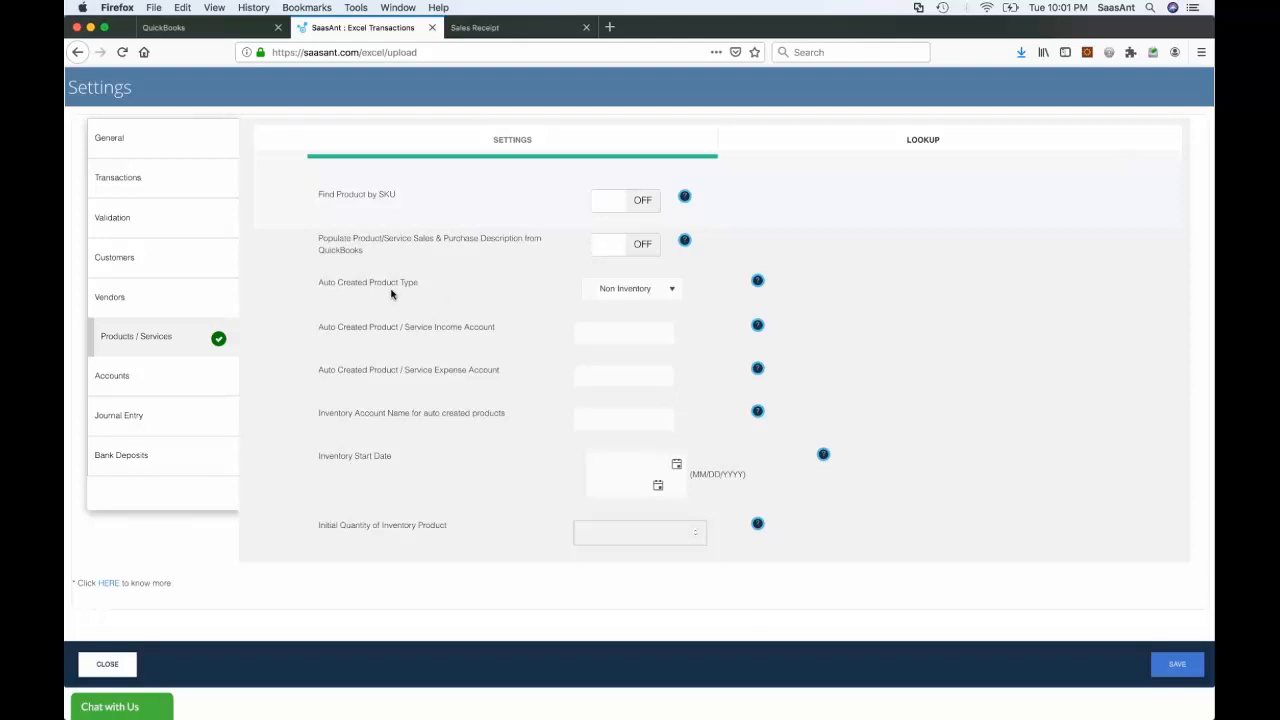
Try Utilities as the Auto Created Product / Service Income Account, check the product type choices, and close the settings without saving.
click(614, 327)
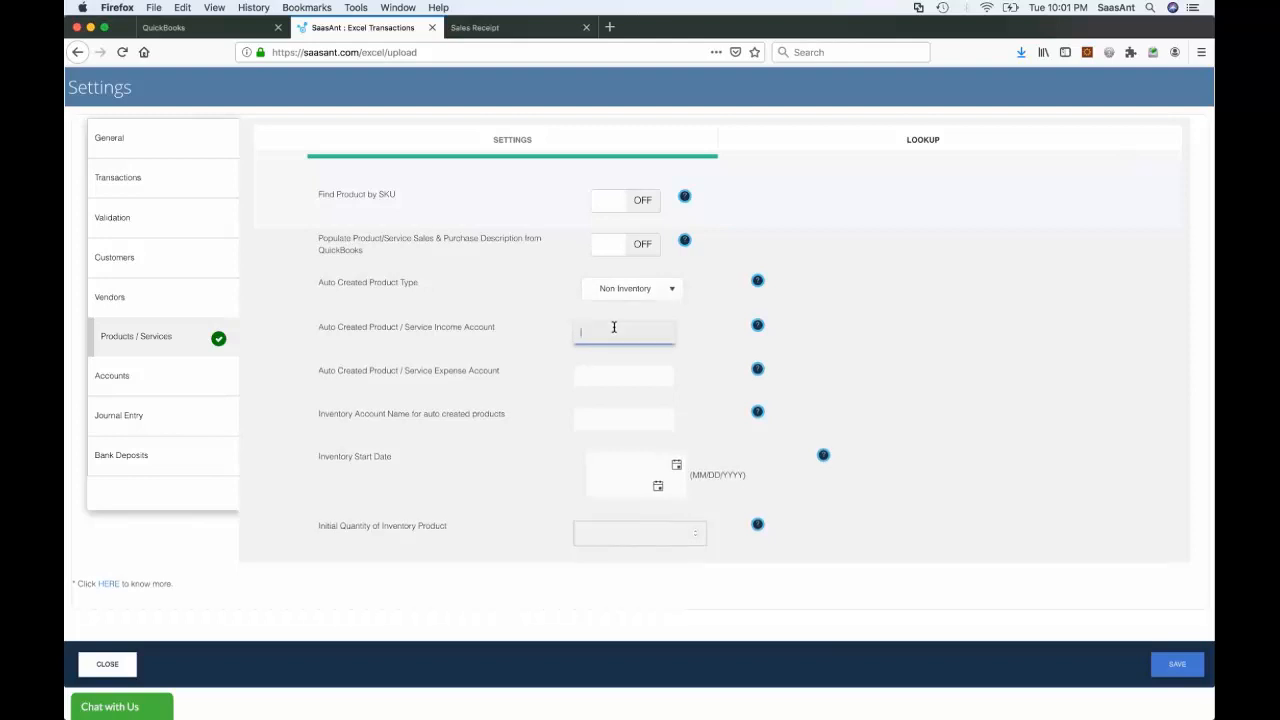
text(Income)
key(BackSpace)
key(BackSpace)
key(BackSpace)
key(BackSpace)
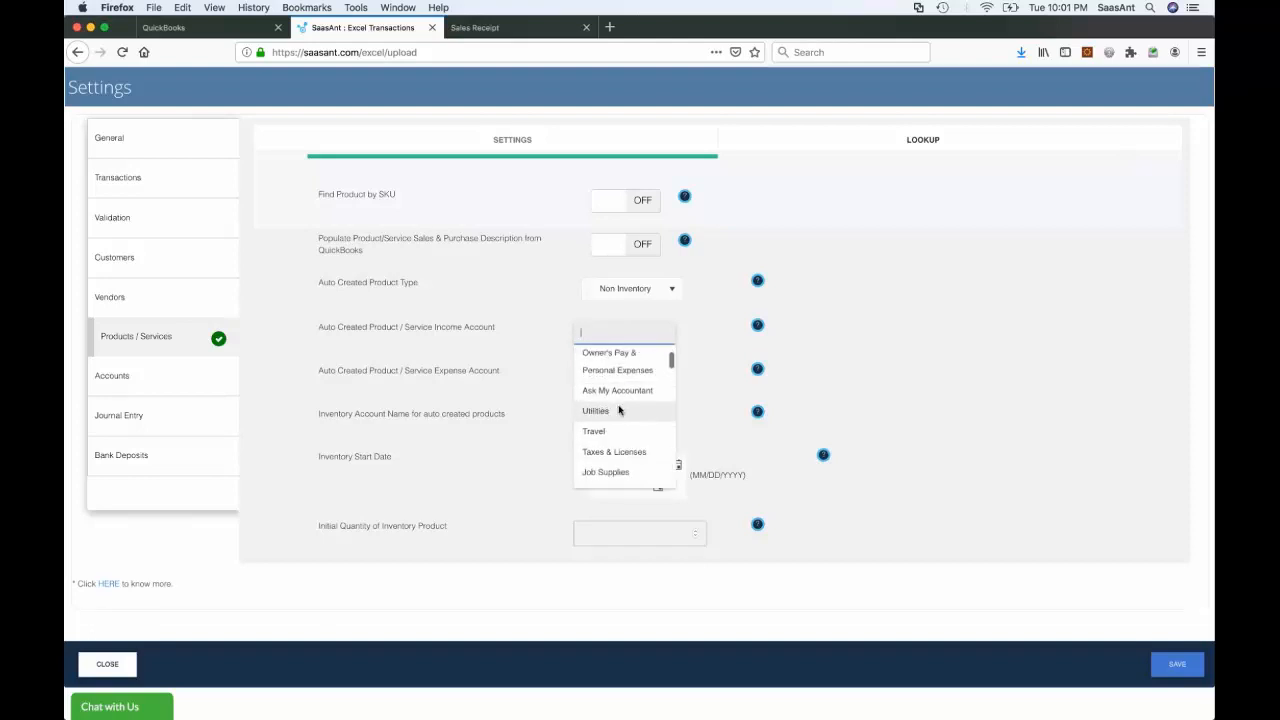
click(630, 400)
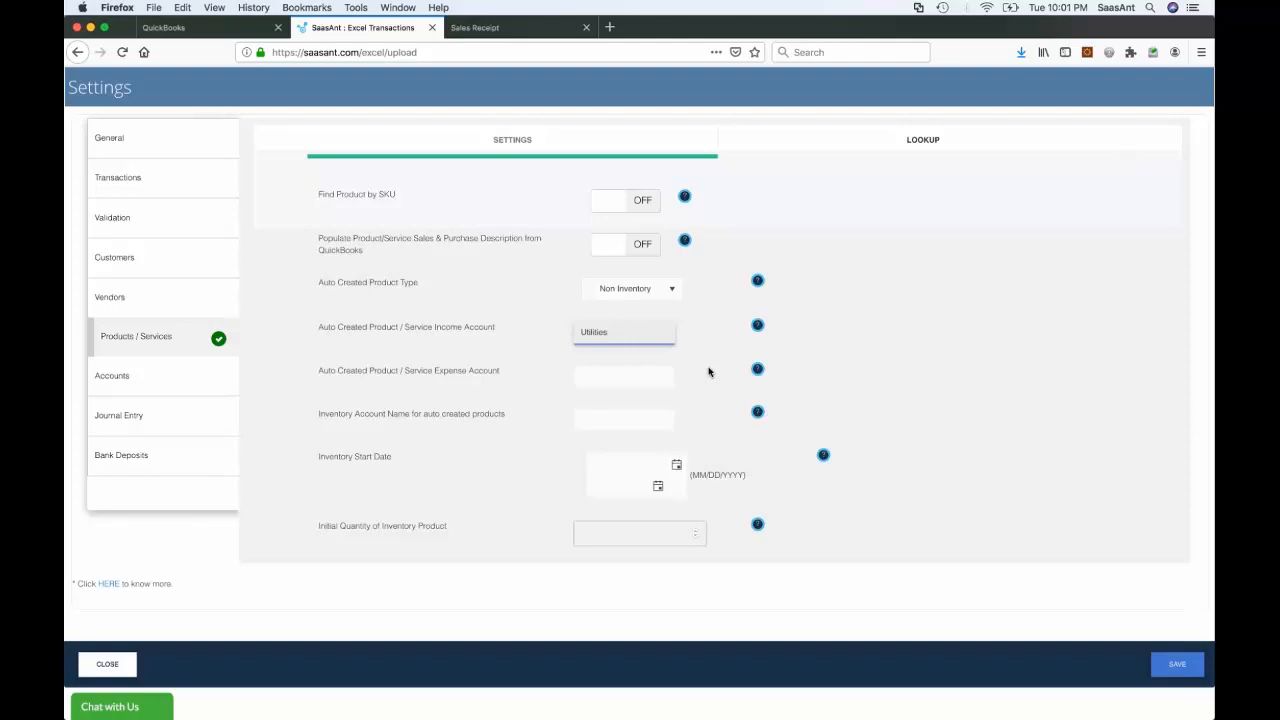
click(672, 292)
click(717, 319)
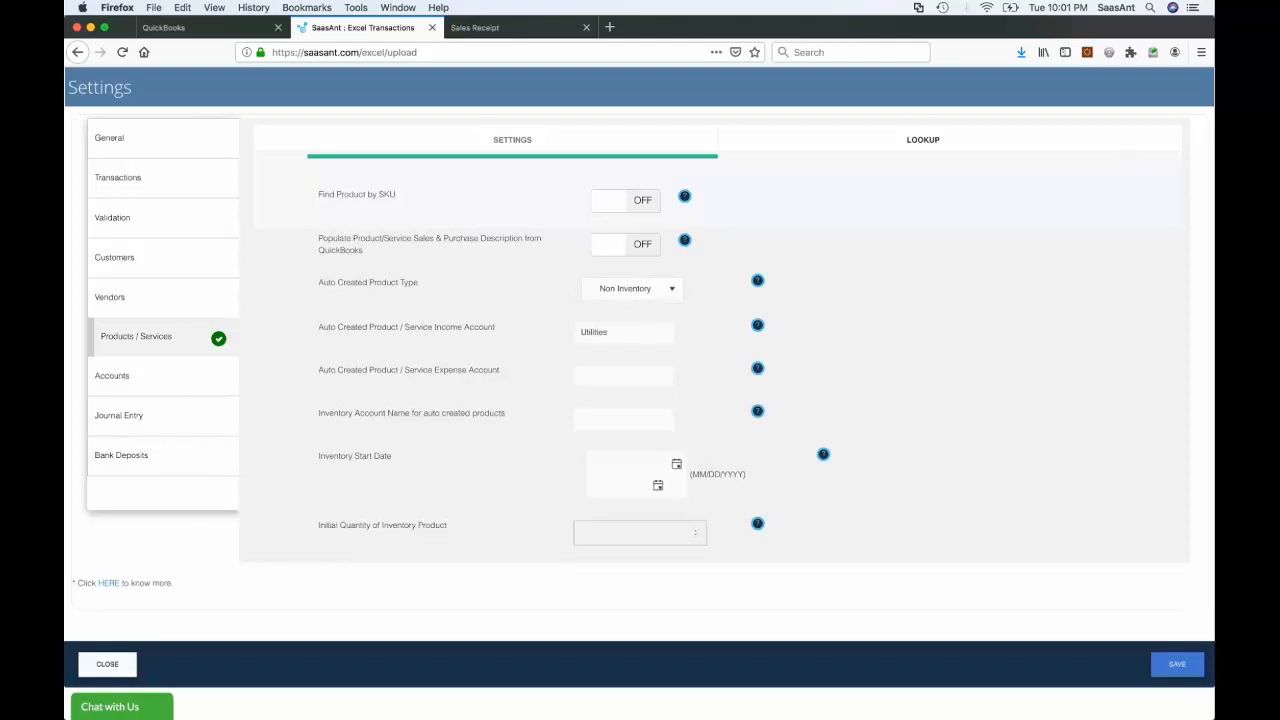
click(108, 665)
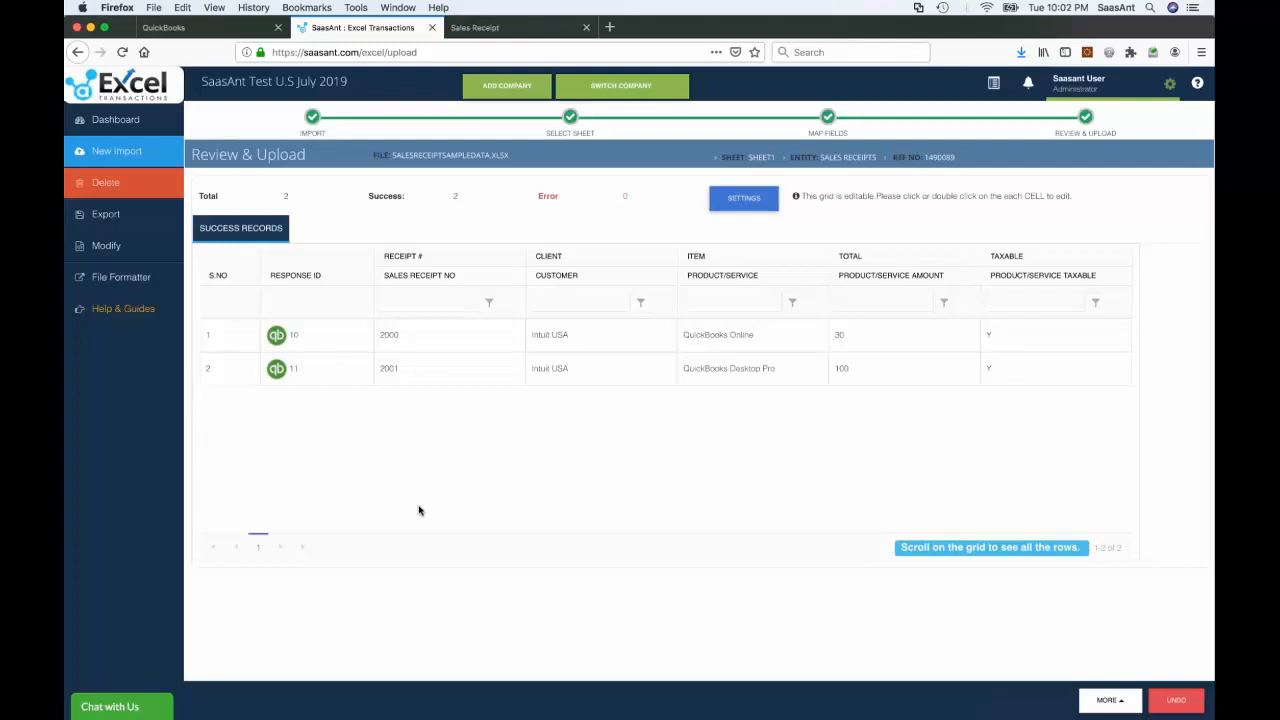
Start a new import with SalesReceiptSampleData.xlsx, accept the duplicate file upload and submit the file.
click(134, 154)
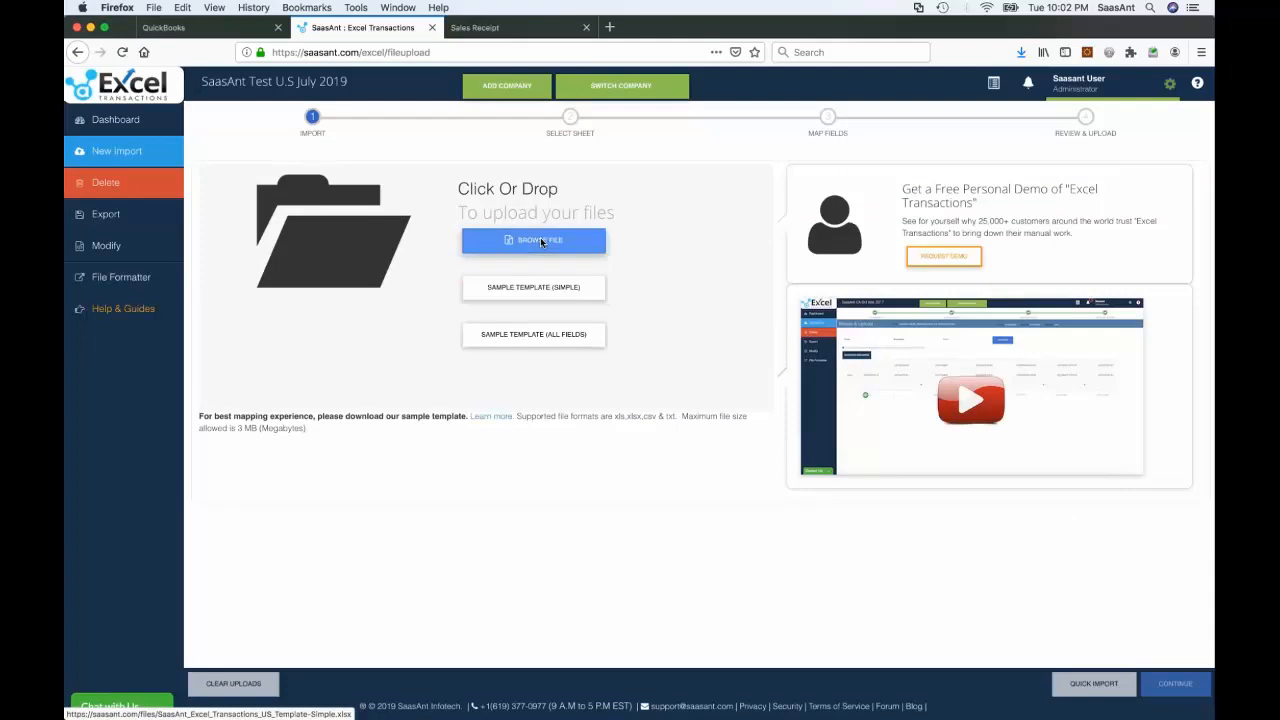
click(540, 241)
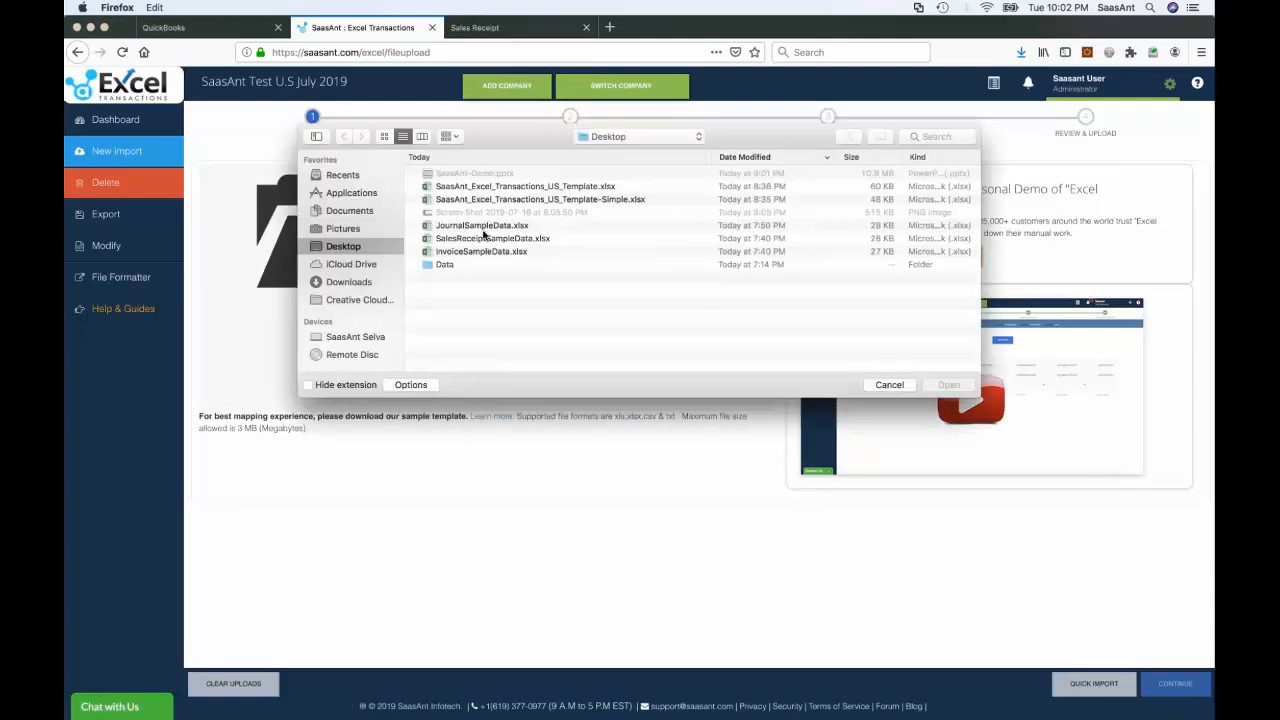
double_click(481, 238)
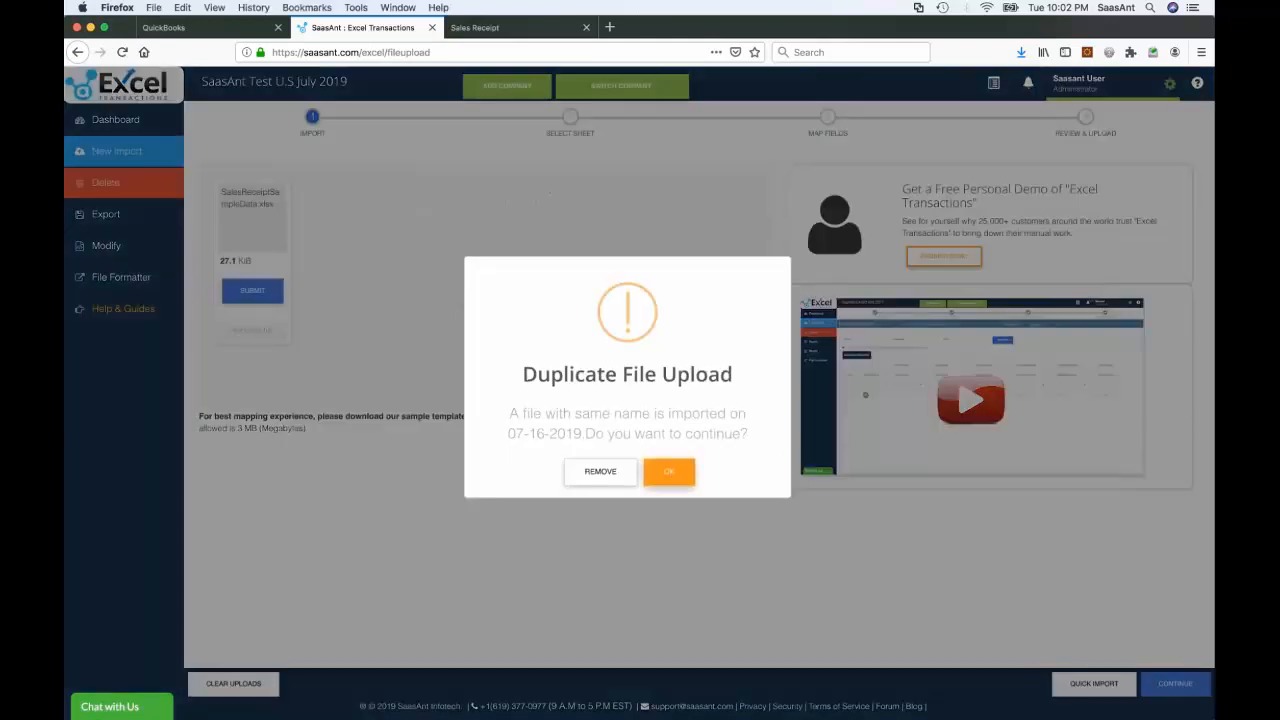
click(668, 469)
click(264, 294)
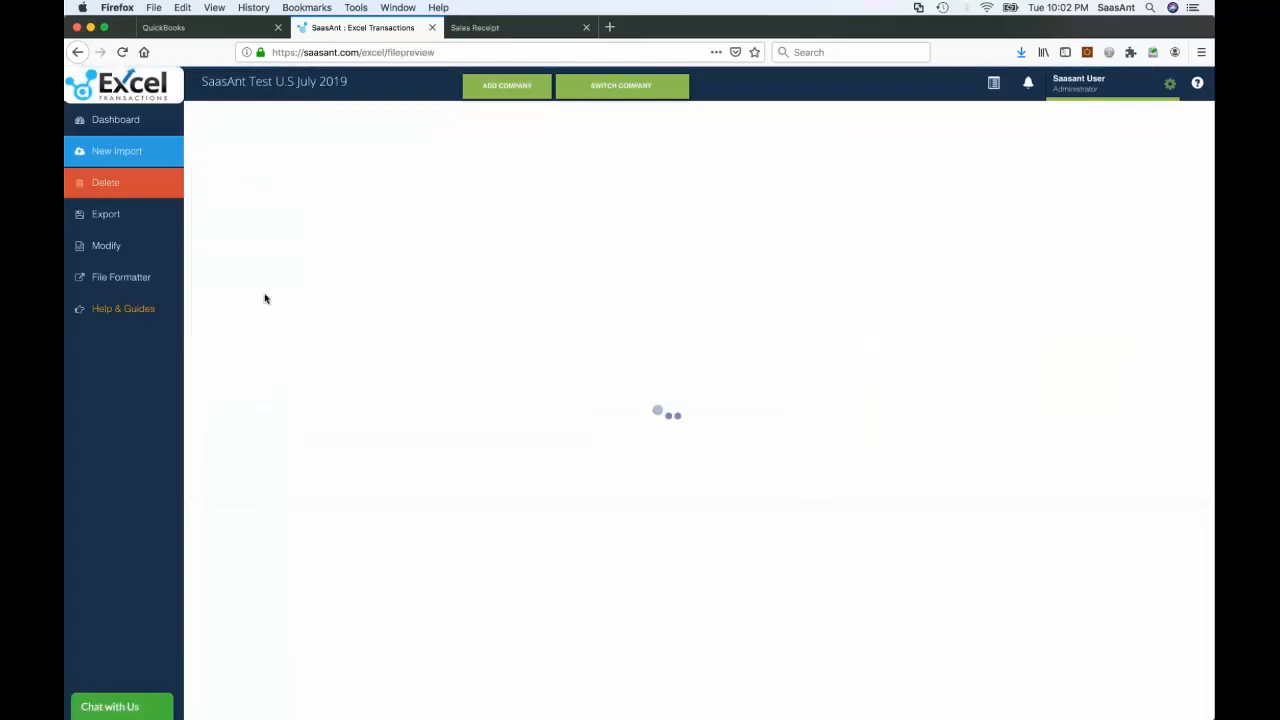
Look through the full list of QuickBooks entities available for import, from Invoice to Bank Statement, without choosing one.
click(667, 293)
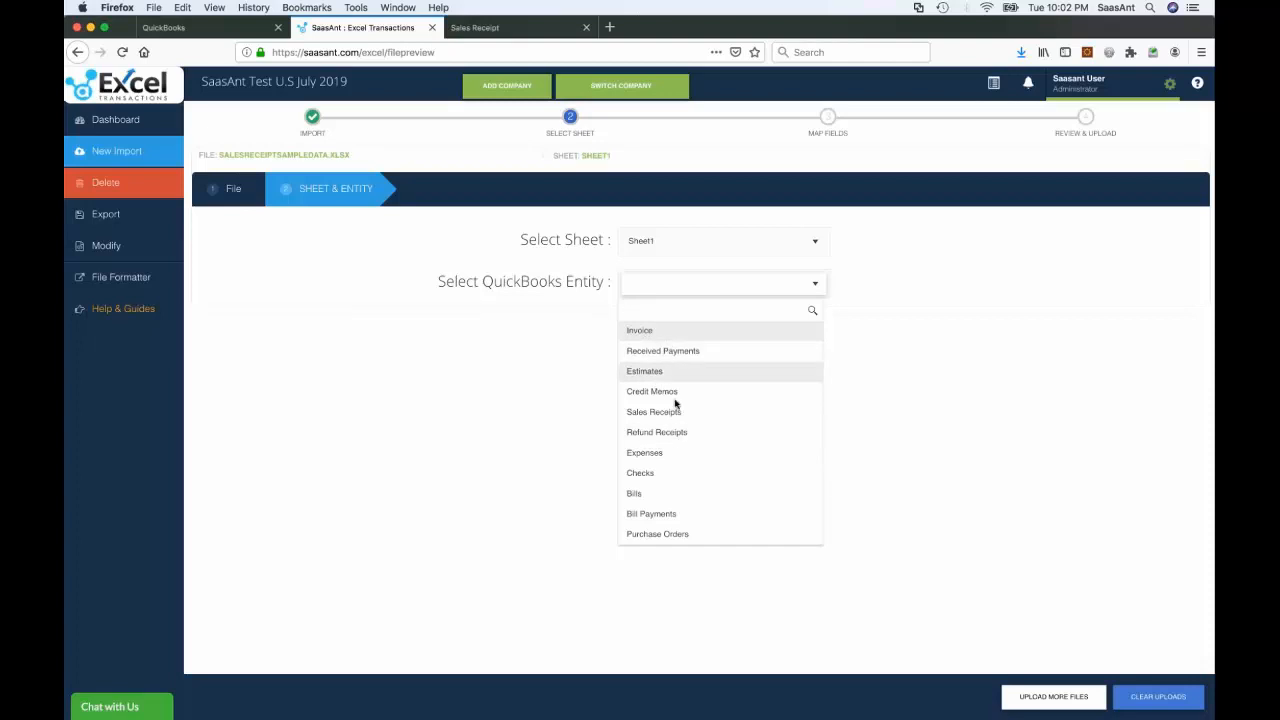
scroll(675, 403, down, 1)
scroll(675, 403, down, 1)
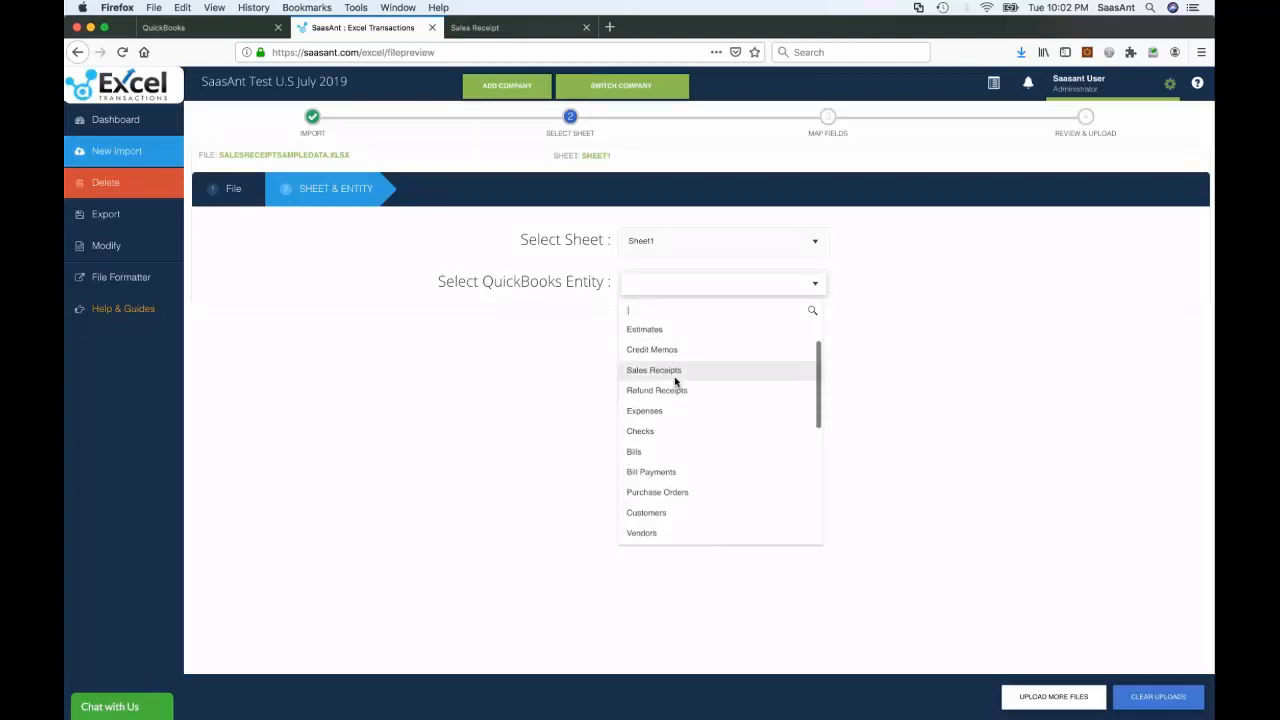
scroll(675, 382, down, 4)
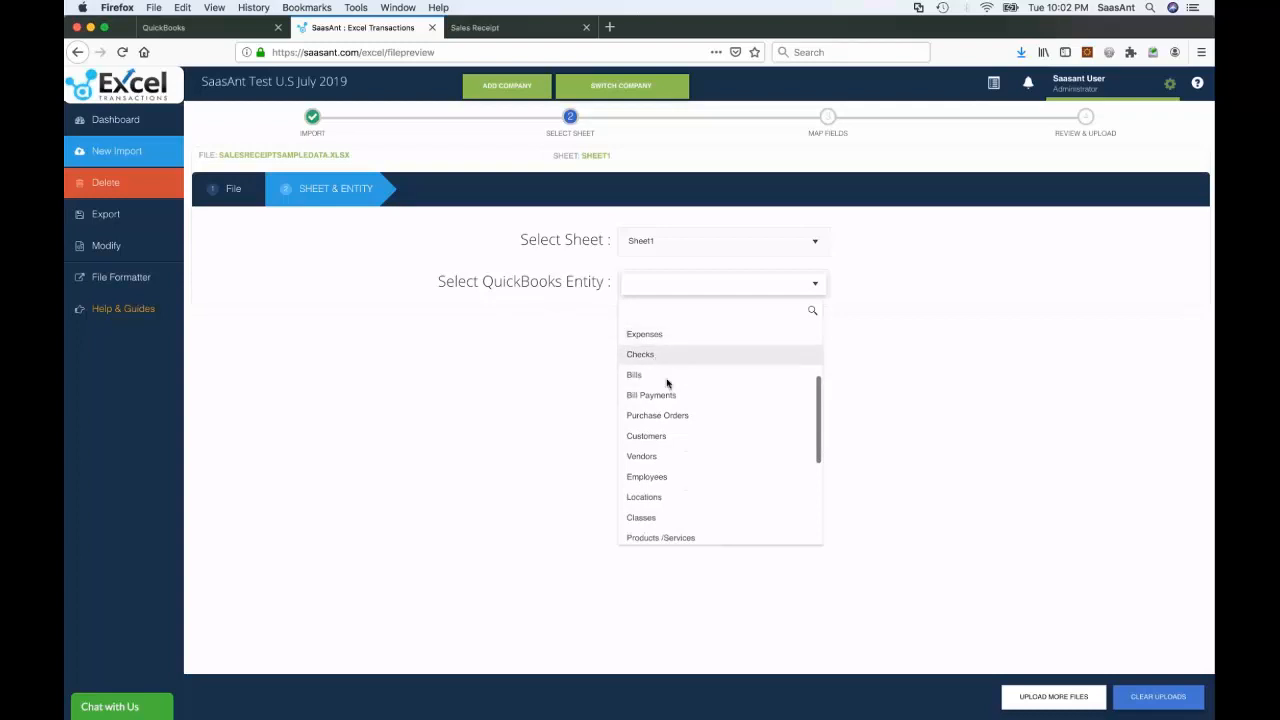
scroll(670, 401, down, 1)
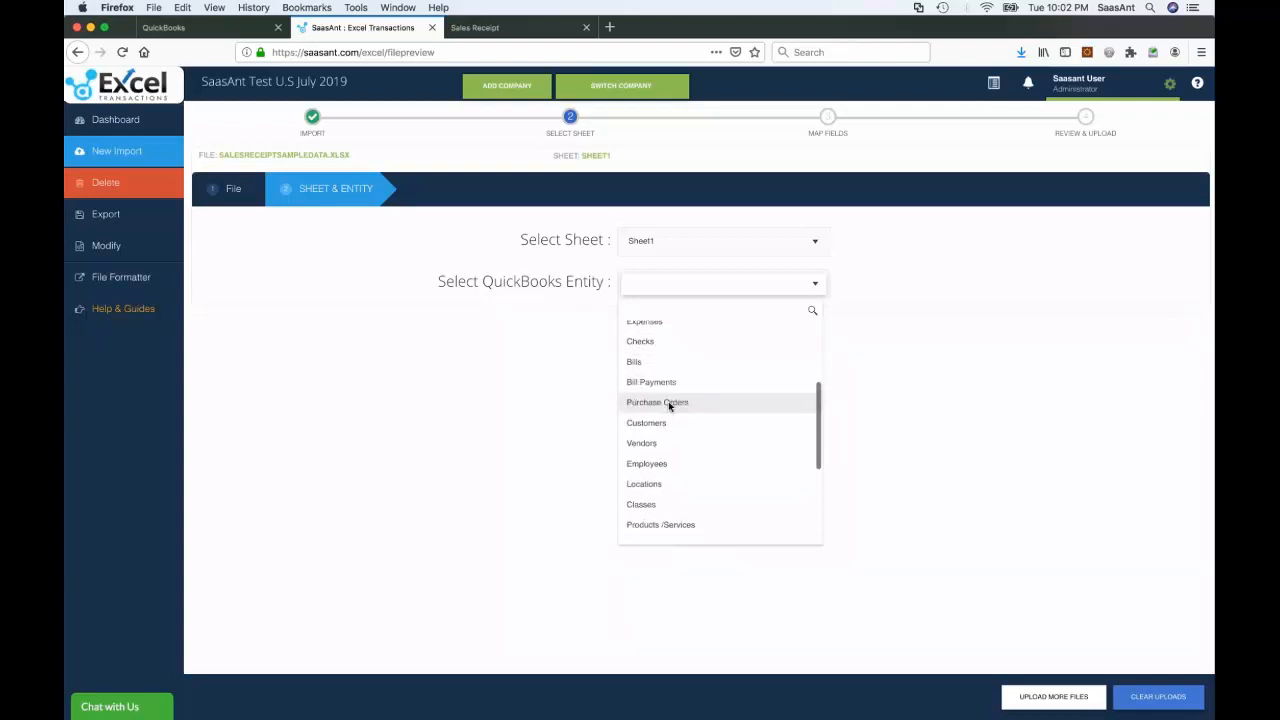
scroll(668, 404, down, 1)
scroll(670, 407, down, 1)
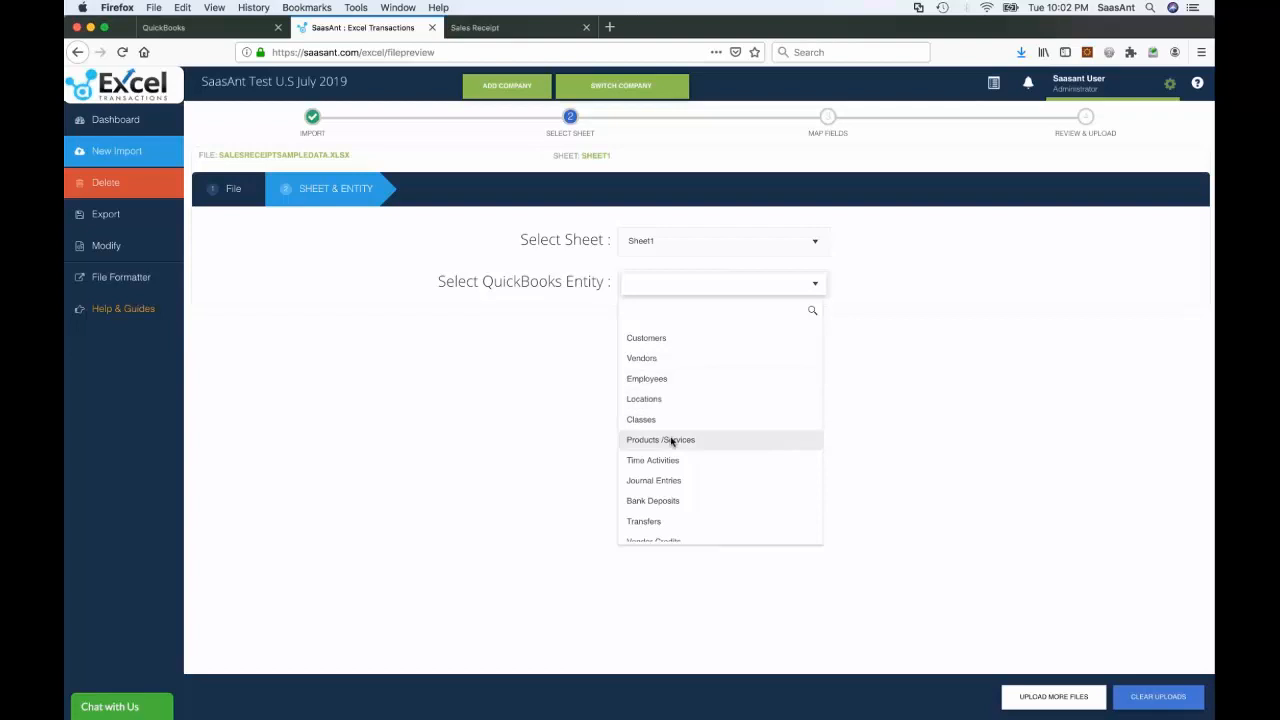
scroll(678, 462, down, 1)
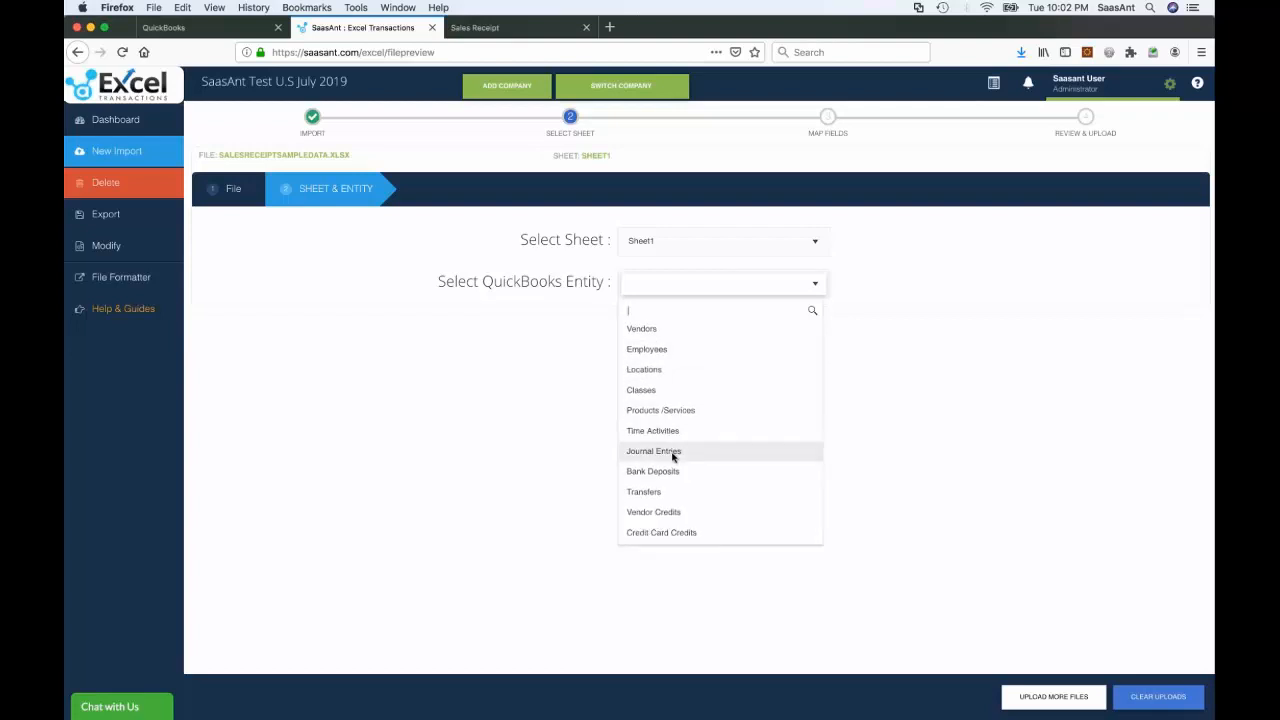
scroll(675, 492, down, 1)
scroll(675, 493, down, 1)
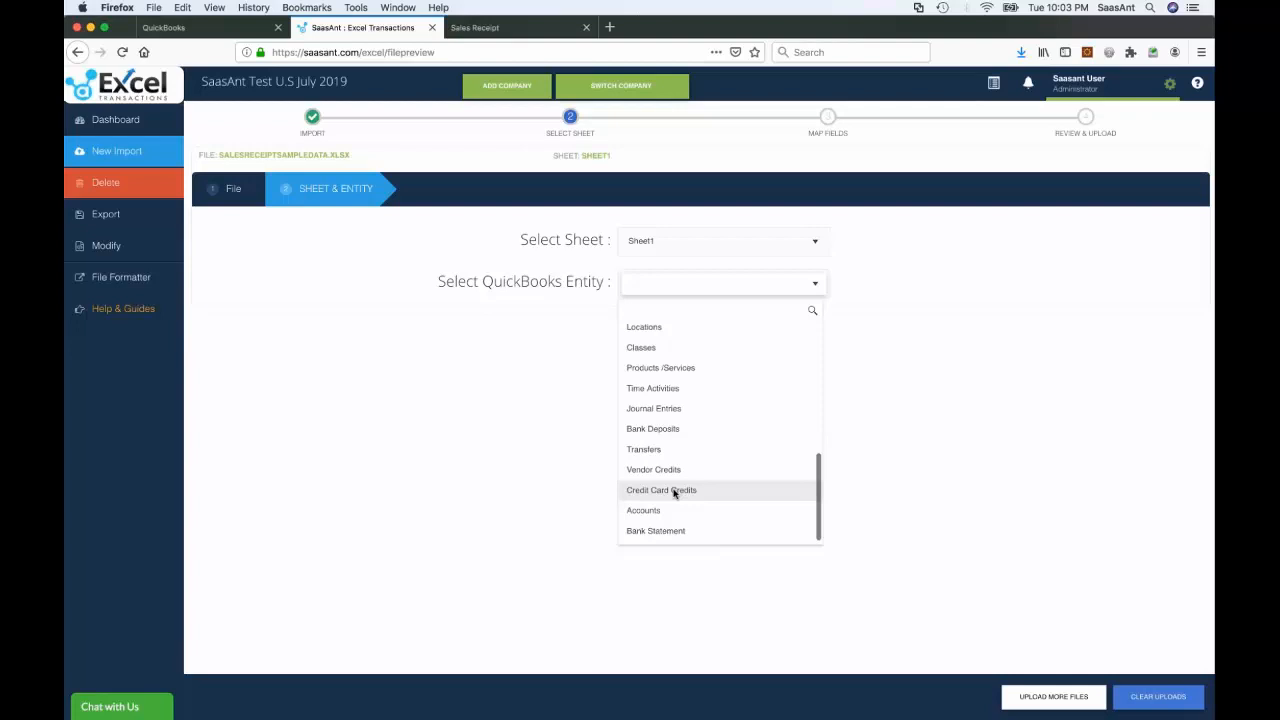
scroll(690, 477, up, 4)
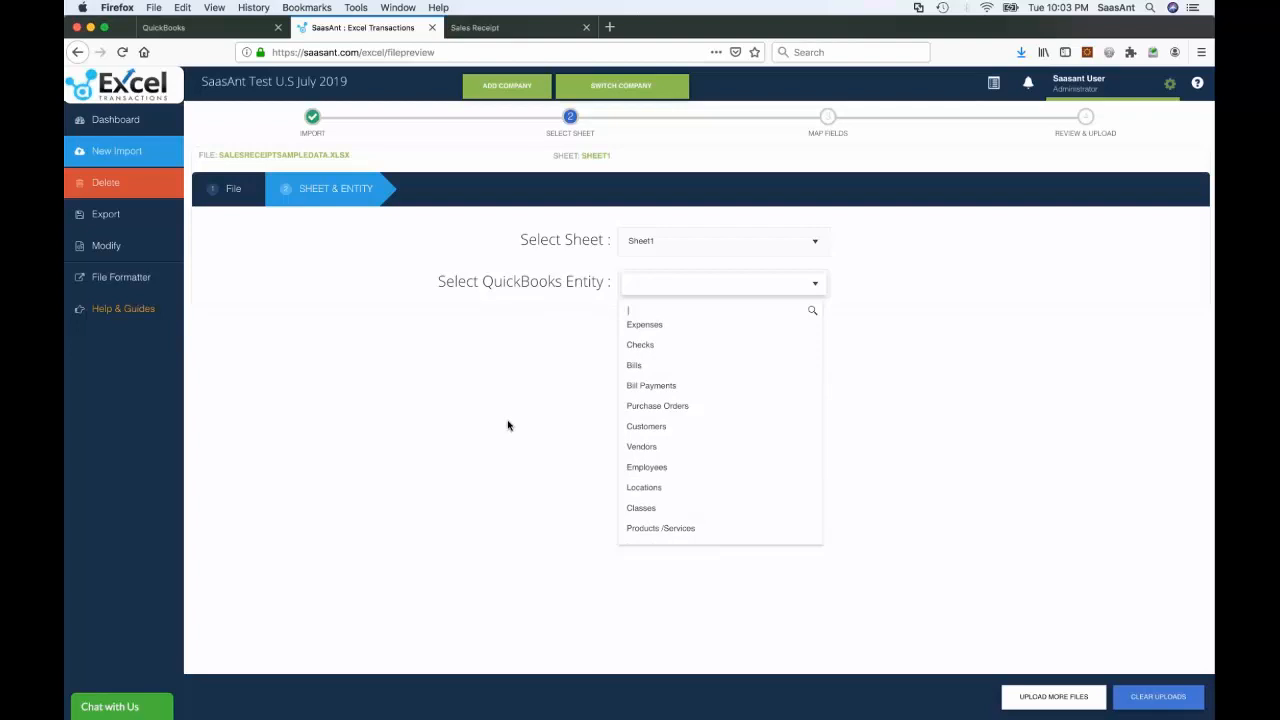
scroll(706, 451, up, 3)
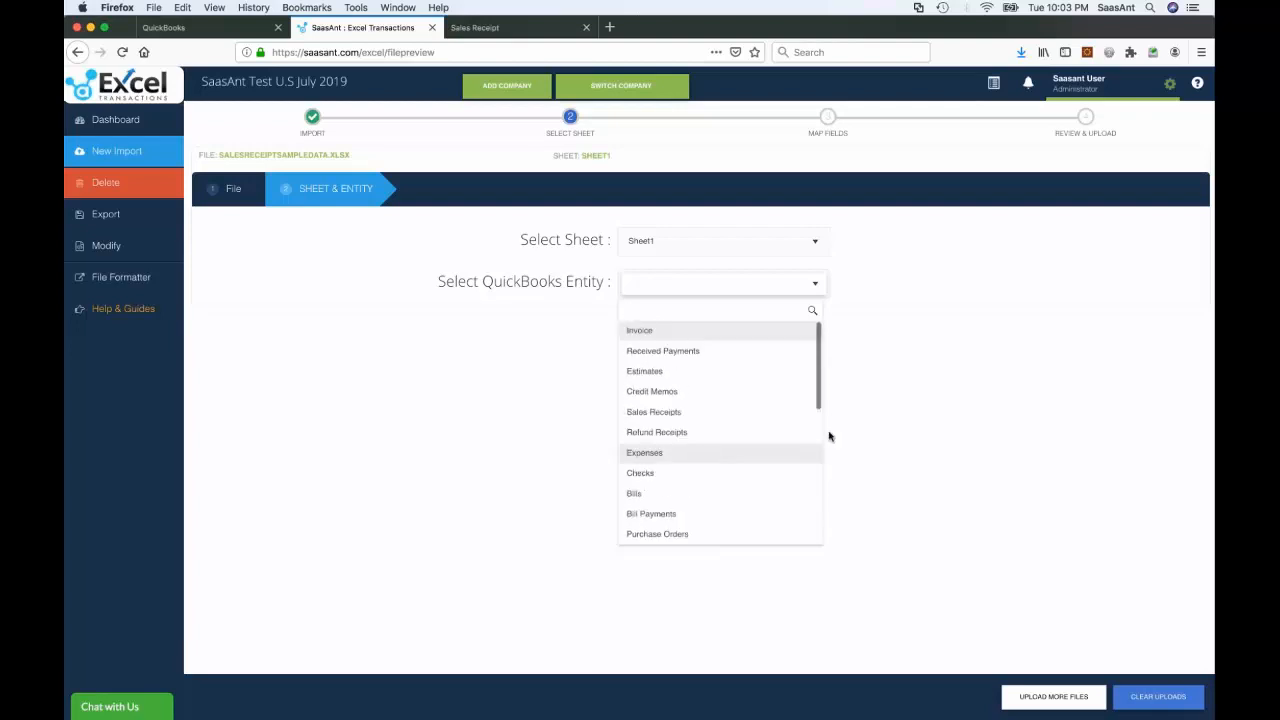
click(933, 407)
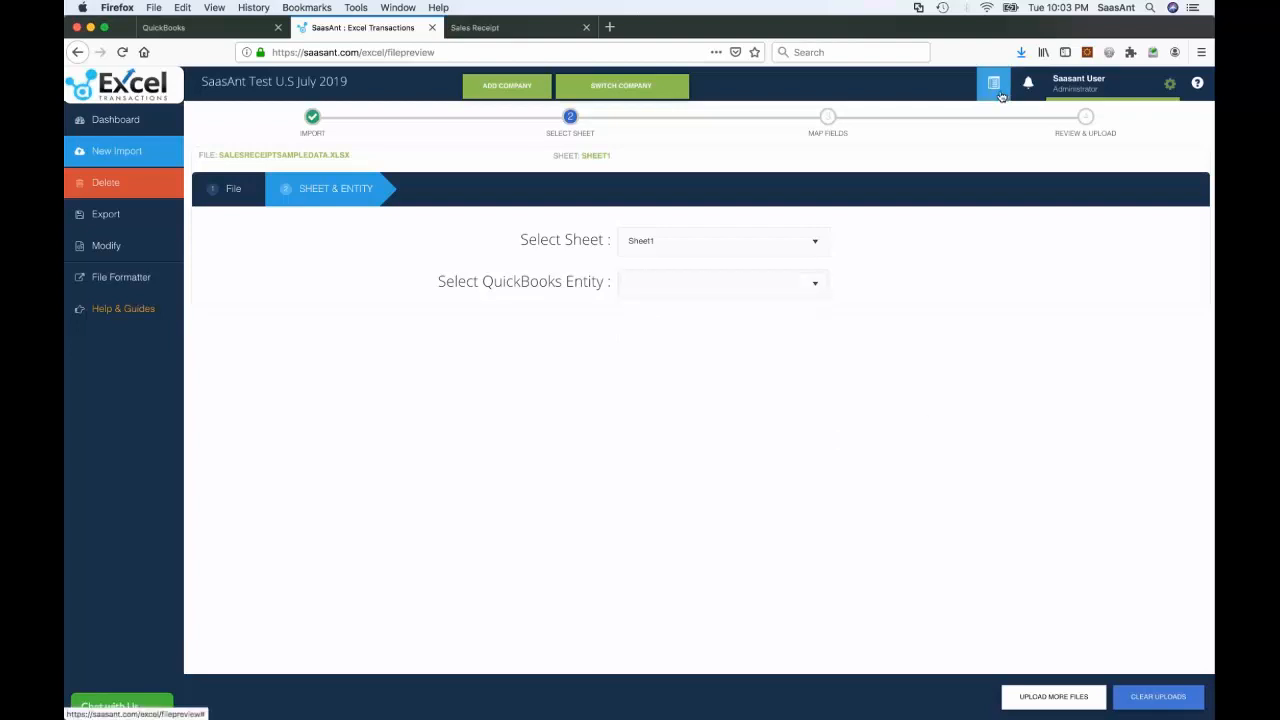
Reopen the SalesReceiptSampleData.xlsx import from the recent activity and undo it by deleting both of its sales receipts.
click(1001, 95)
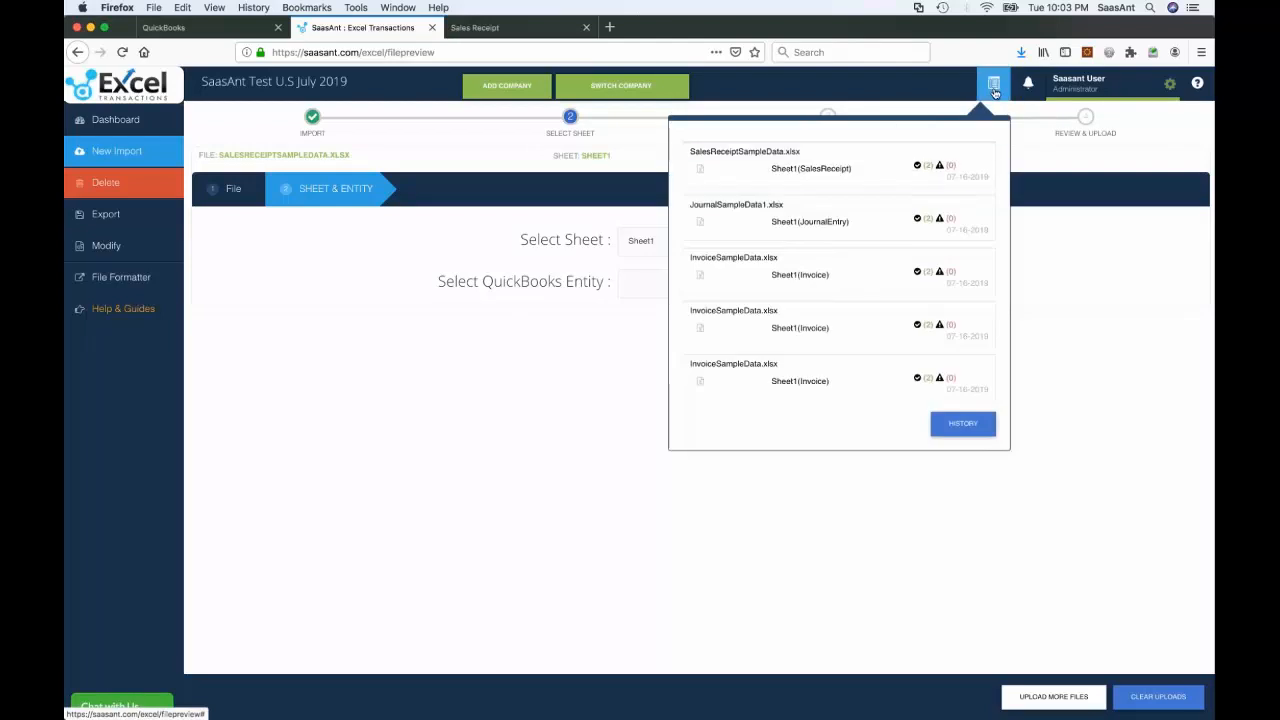
click(852, 172)
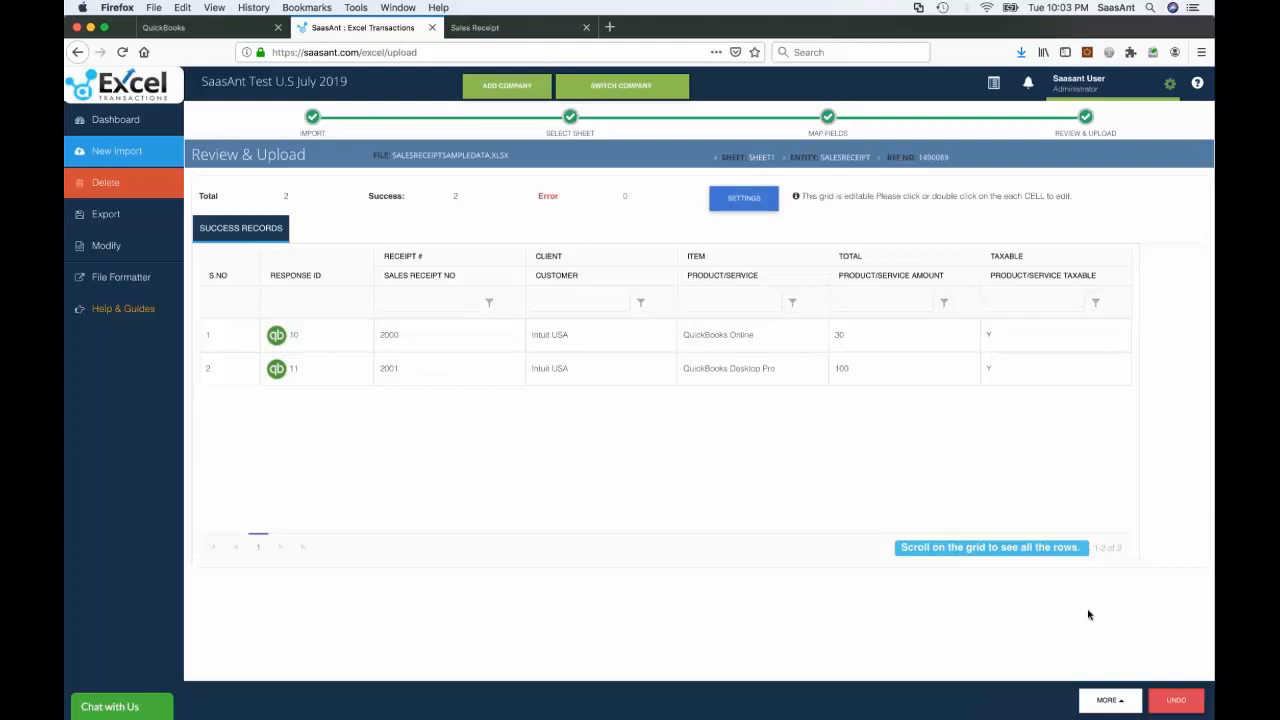
click(1174, 704)
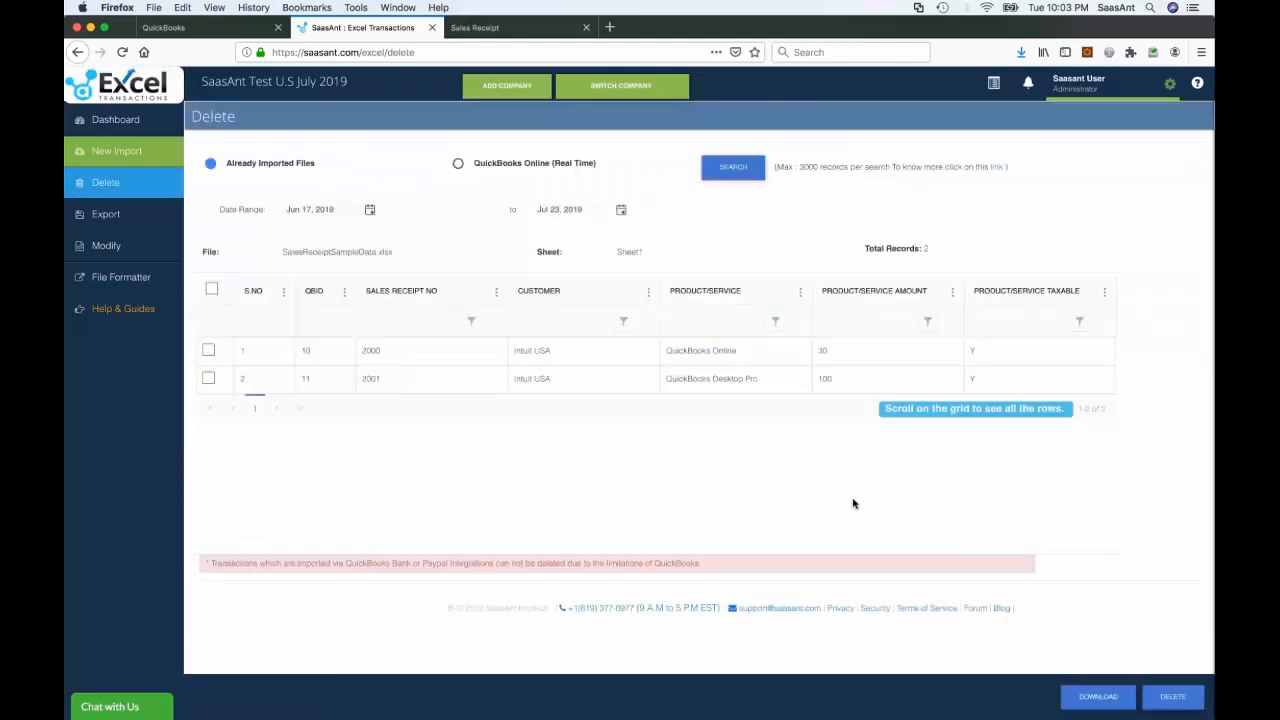
click(1172, 696)
click(668, 471)
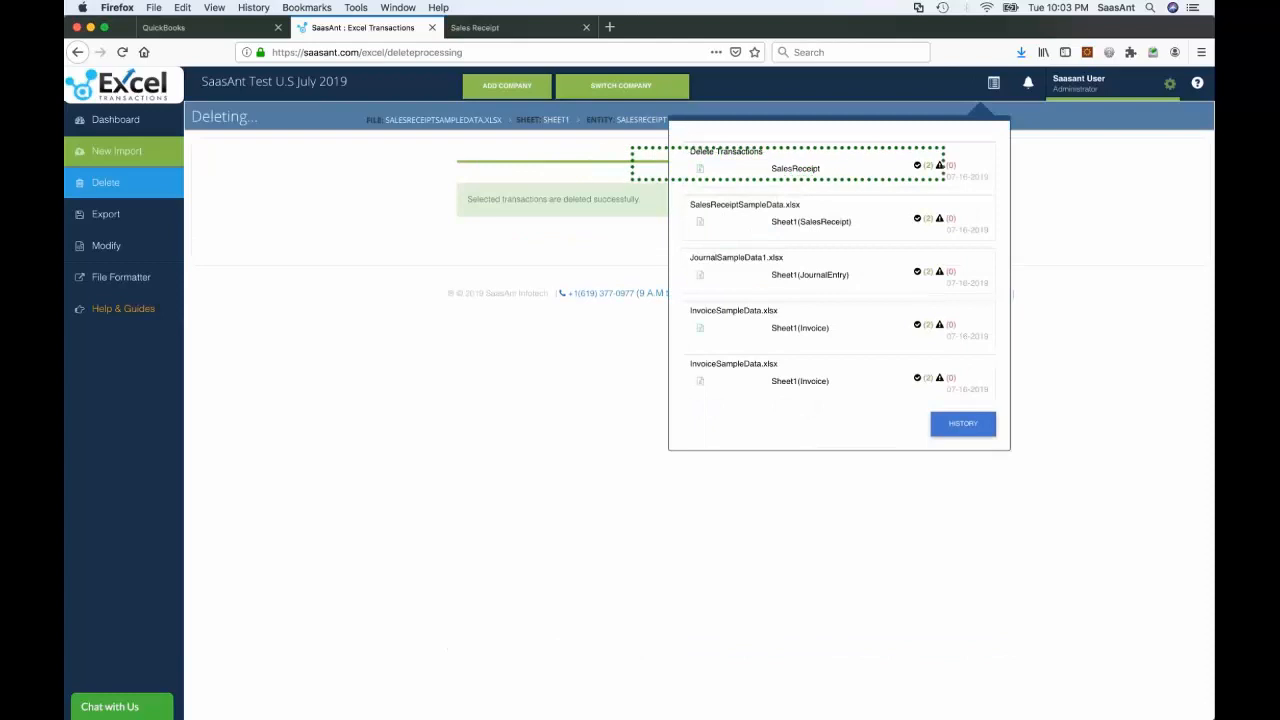
click(475, 413)
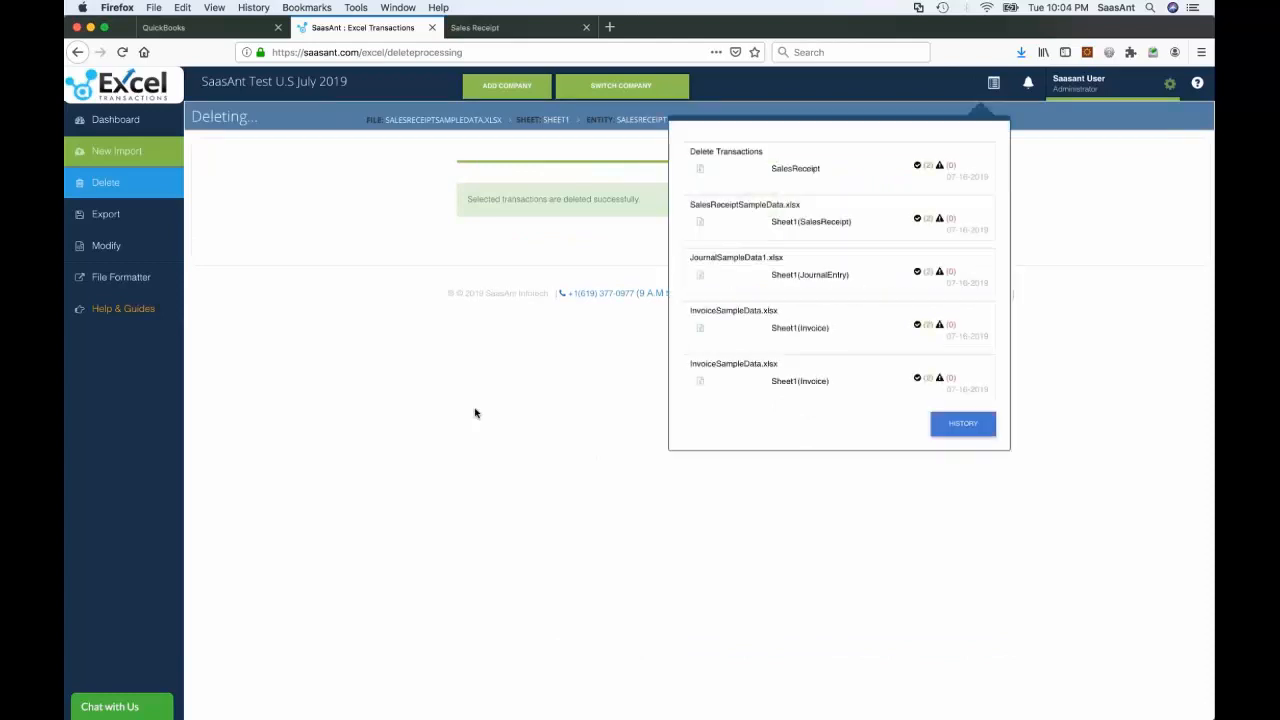
click(432, 256)
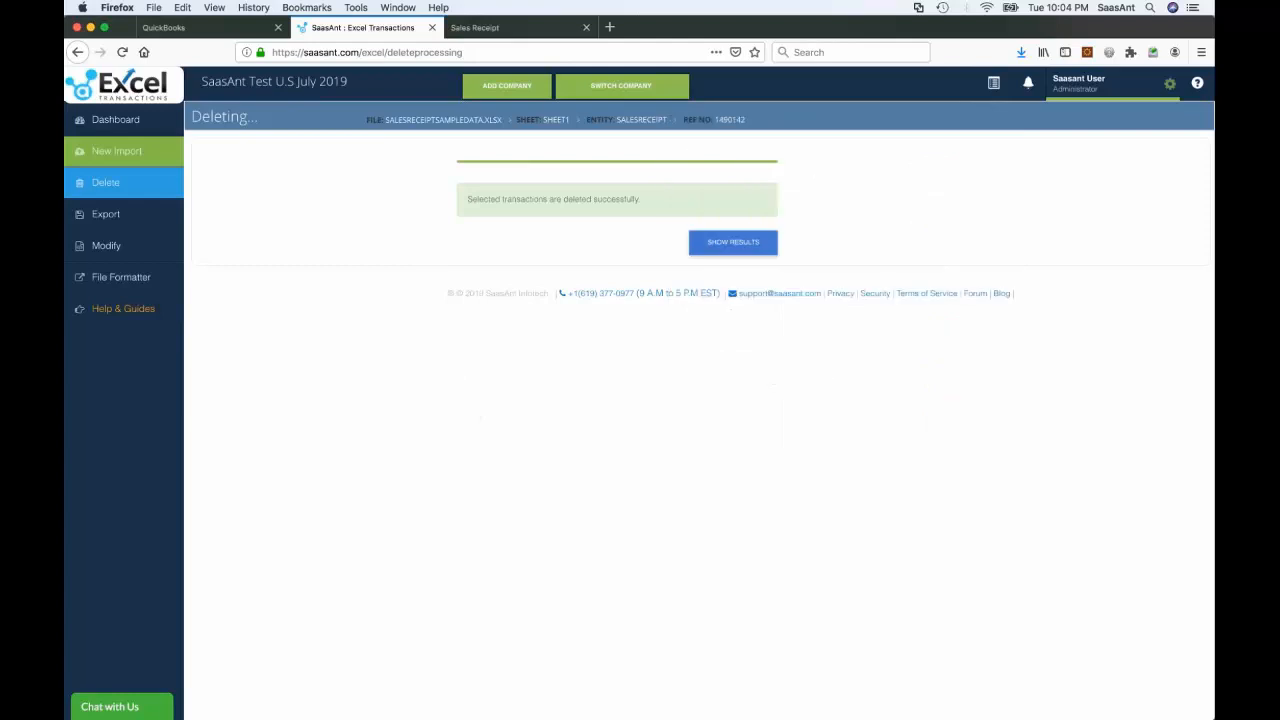
Reload sales receipt 2000 in QuickBooks to check whether it still exists, and dismiss the resulting dialog.
click(476, 28)
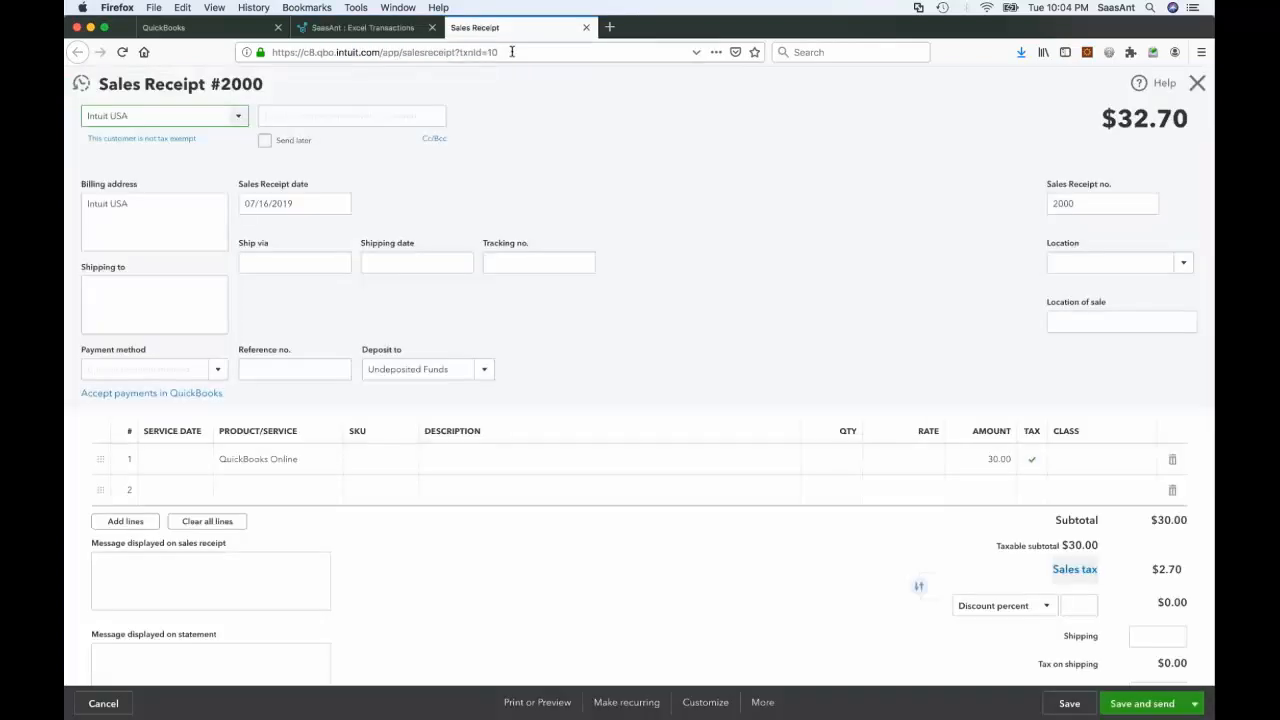
click(511, 51)
key(Return)
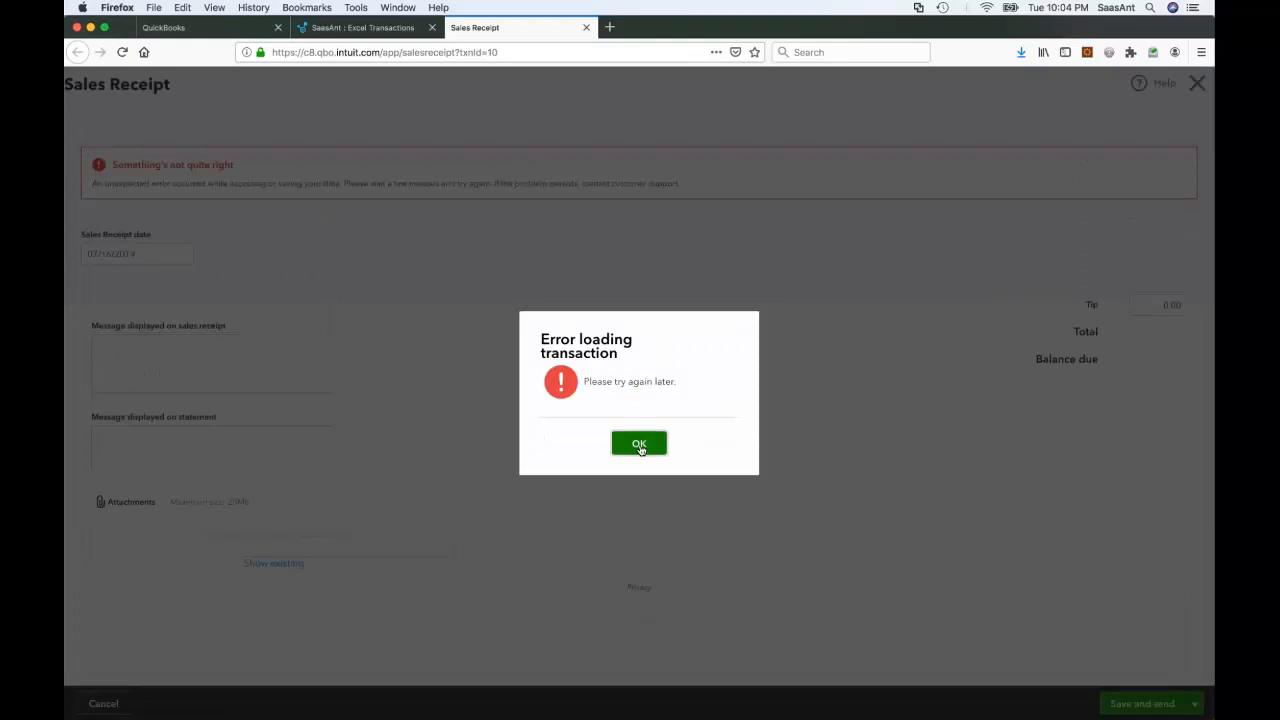
click(640, 445)
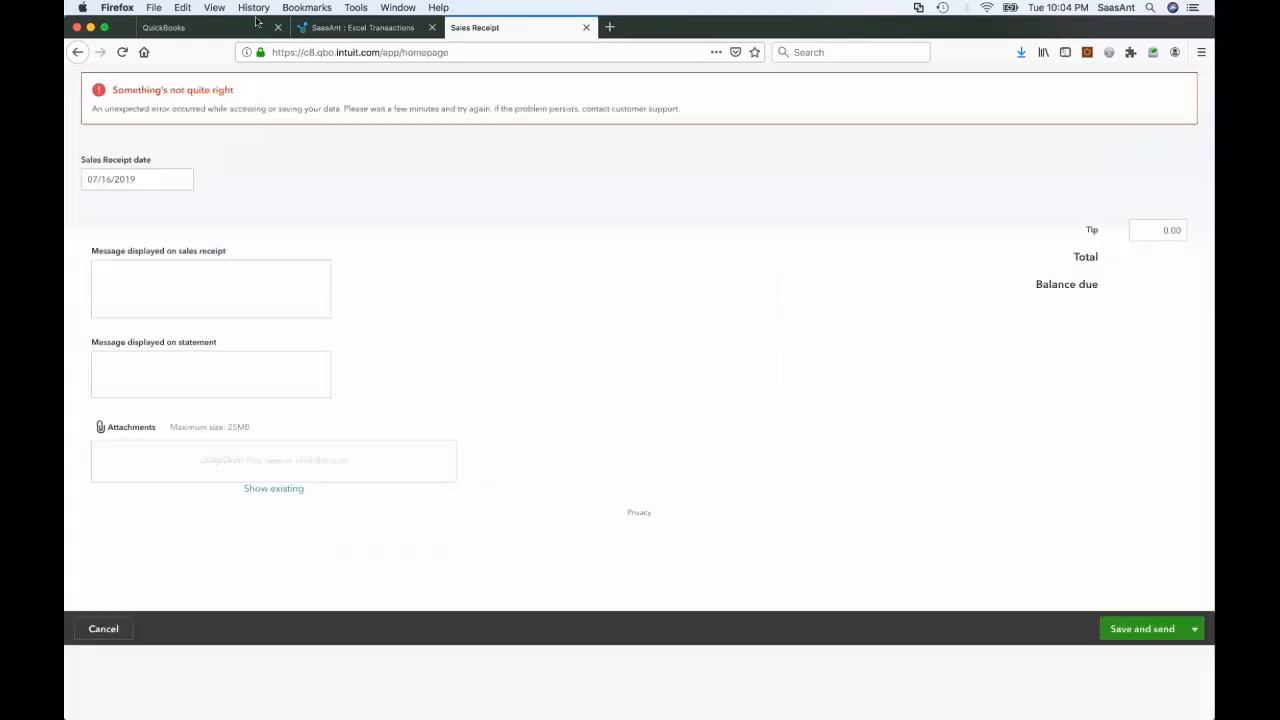
Close the Excel Transactions app details in QuickBooks and bring up the list of recent transactions.
click(237, 27)
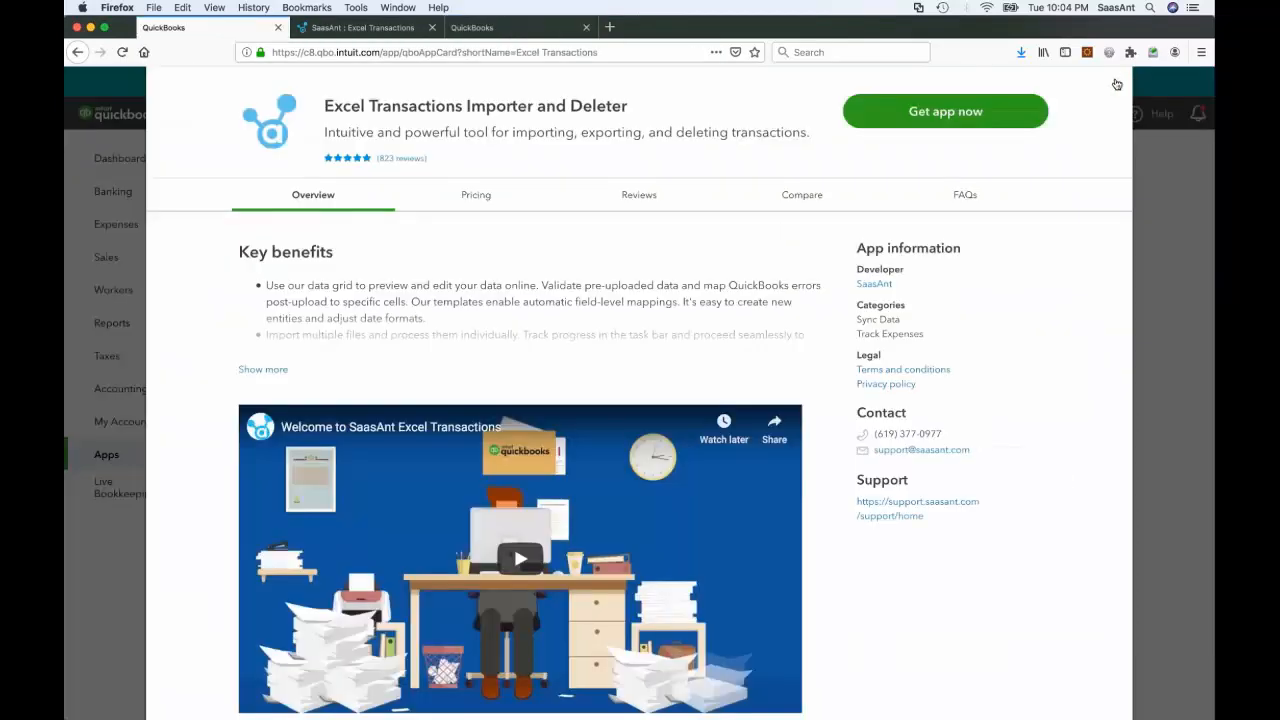
click(1117, 84)
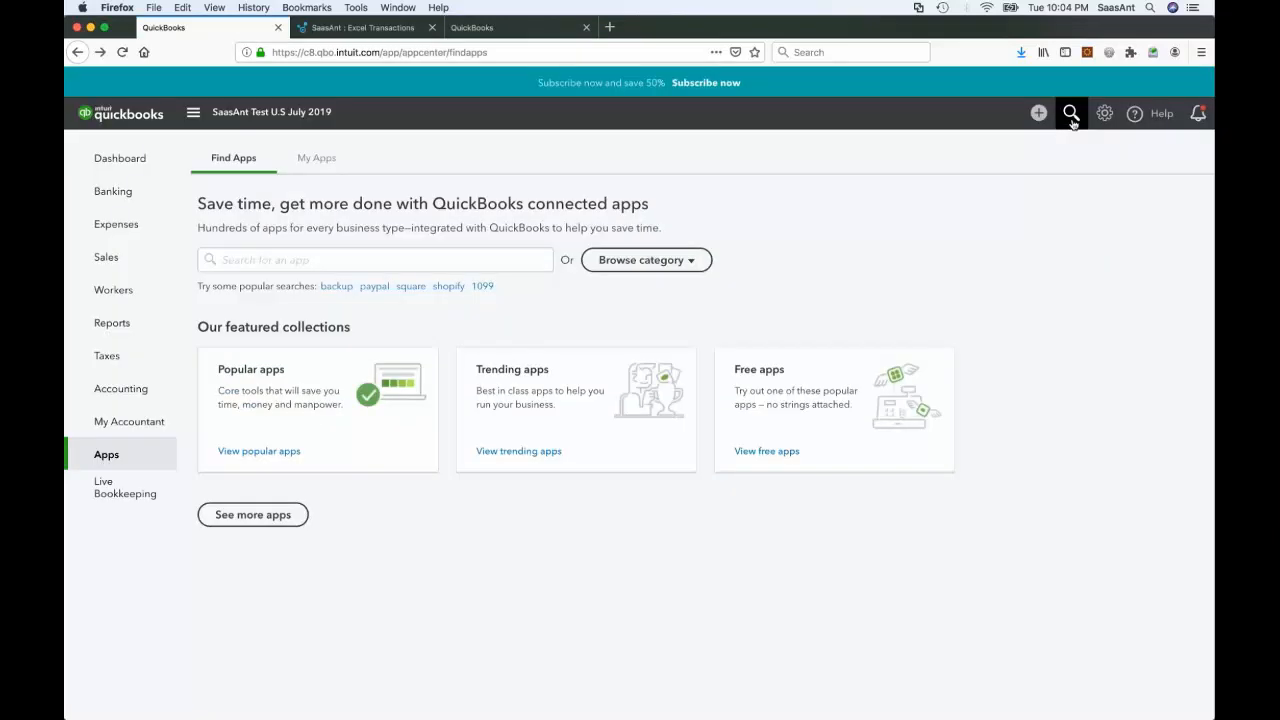
click(1071, 115)
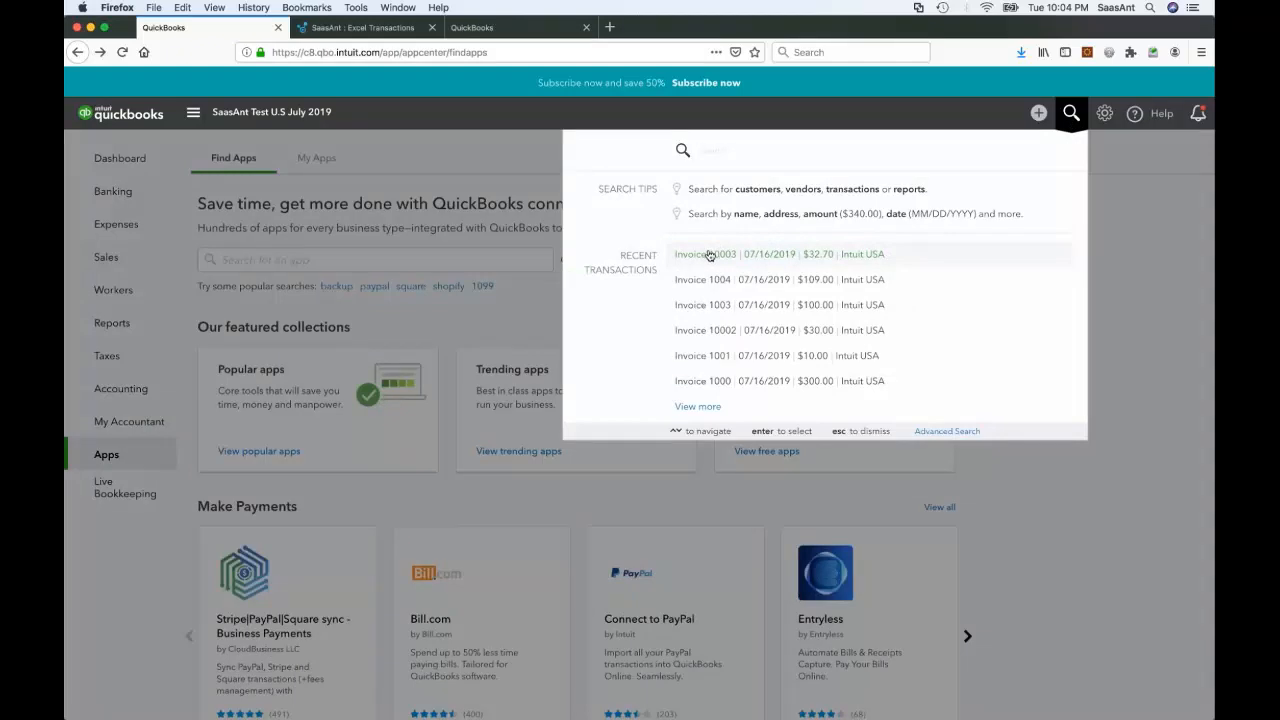
Show the sales receipt delete report in SaasAnt, return to the new import, and check the QuickBooks recent transactions again.
click(384, 28)
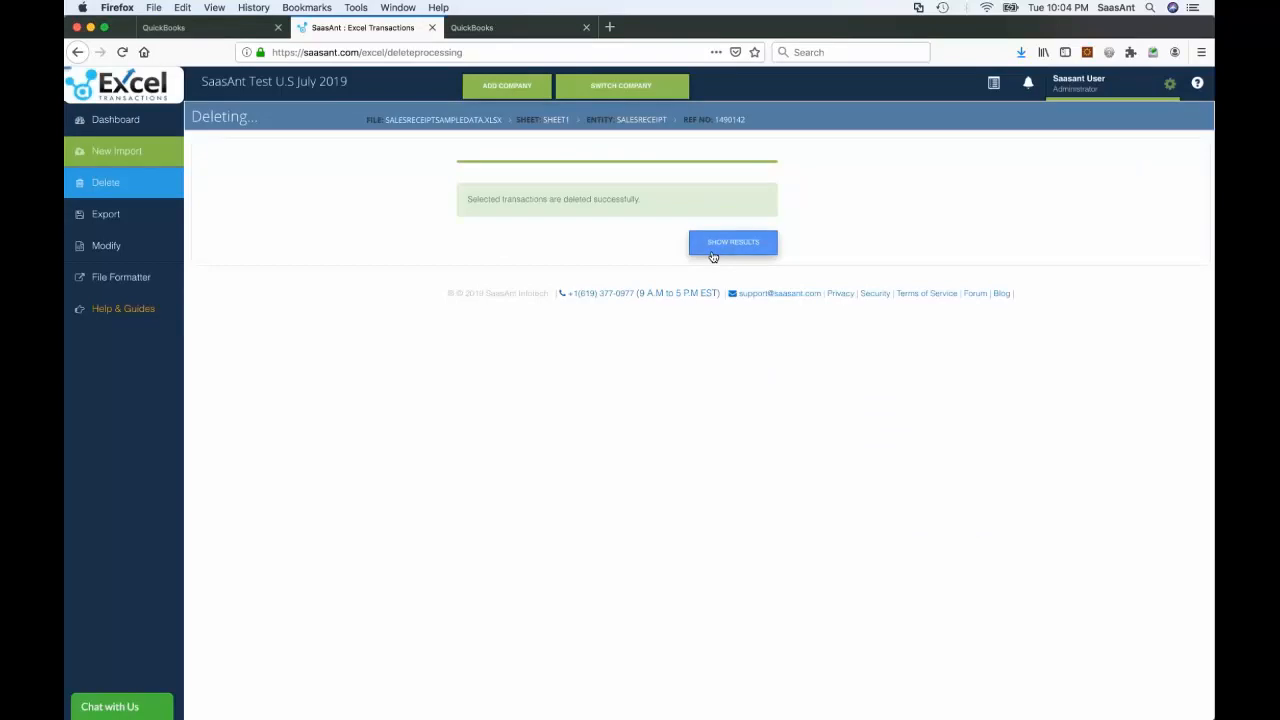
click(713, 250)
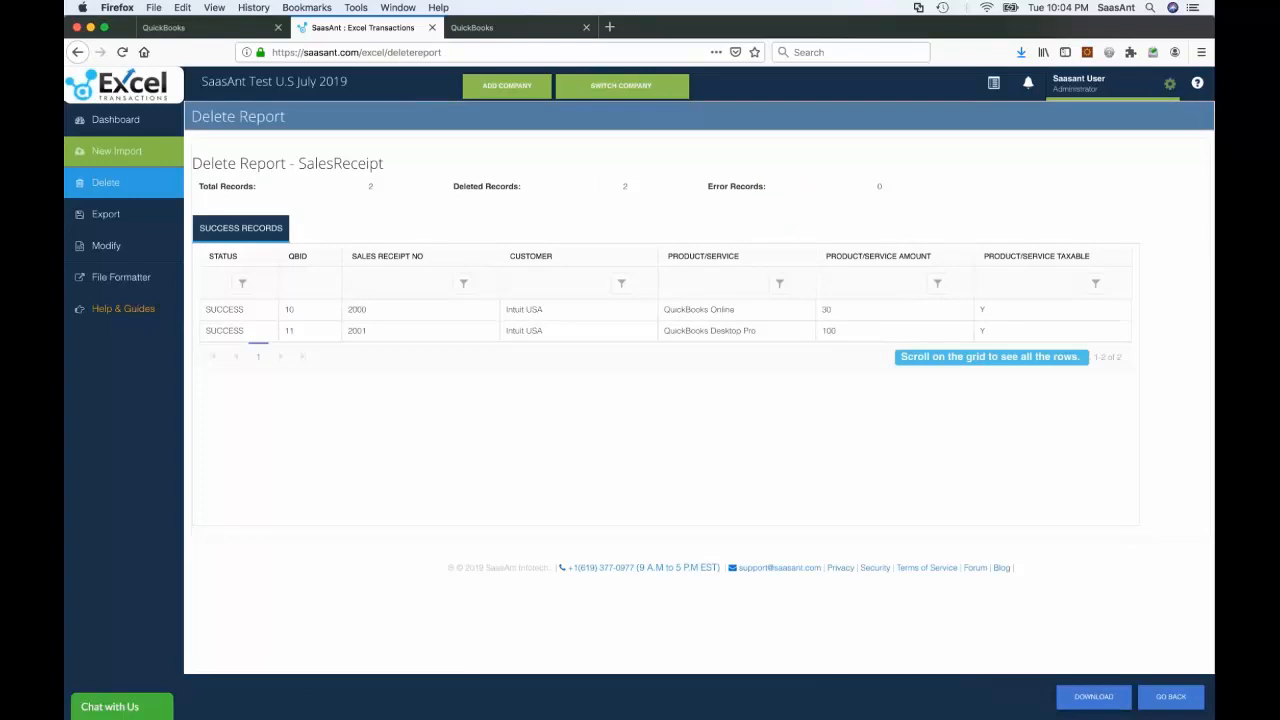
click(146, 149)
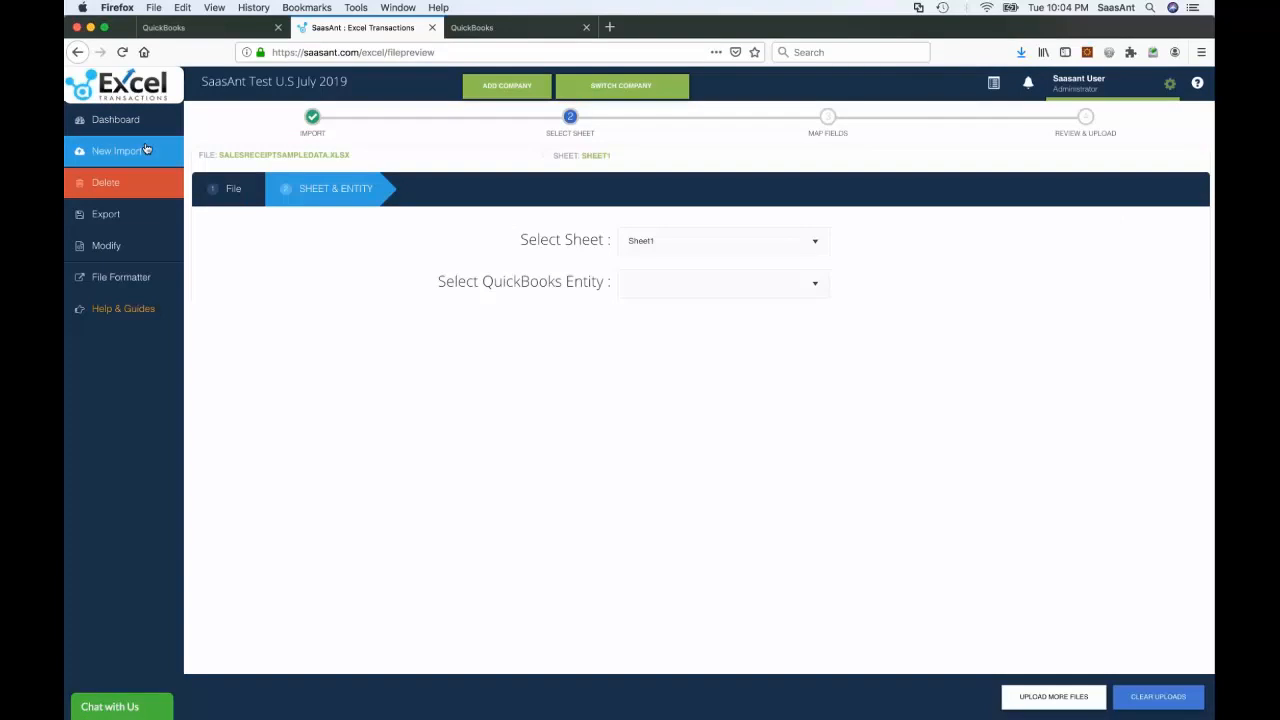
click(203, 30)
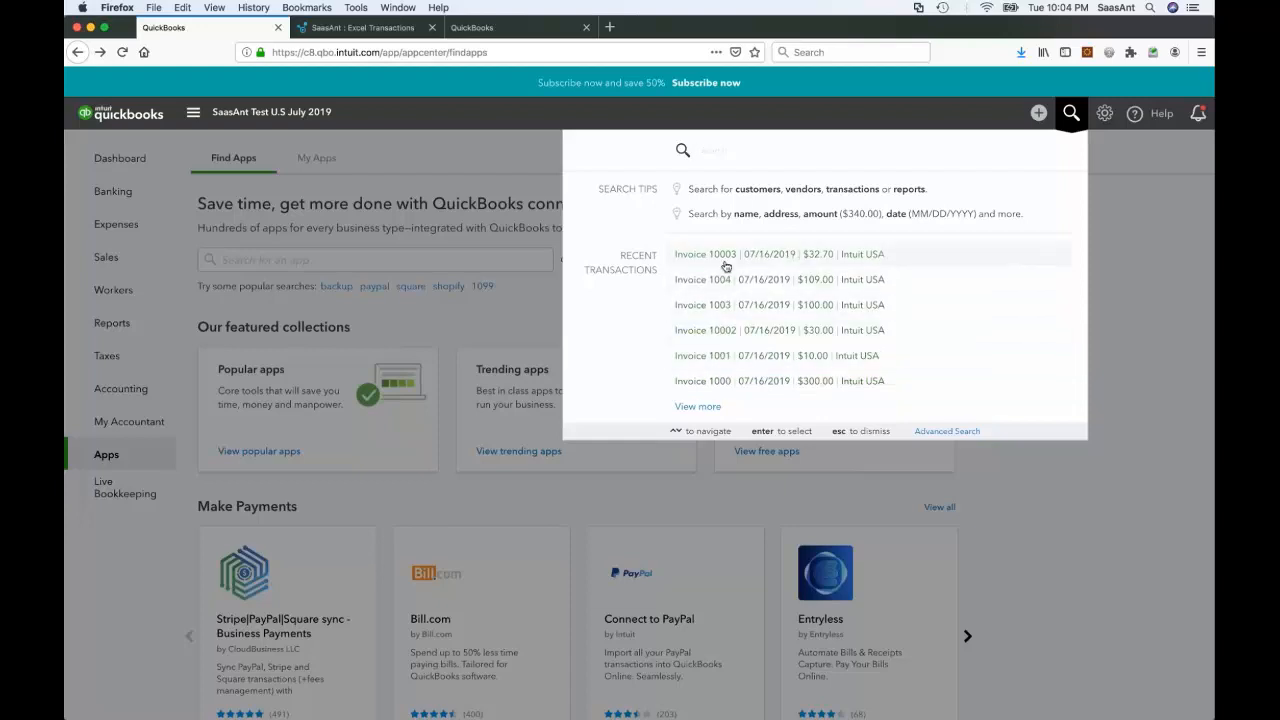
click(362, 27)
Open the Export page in SaasAnt and choose Invoice as the entity.
click(115, 217)
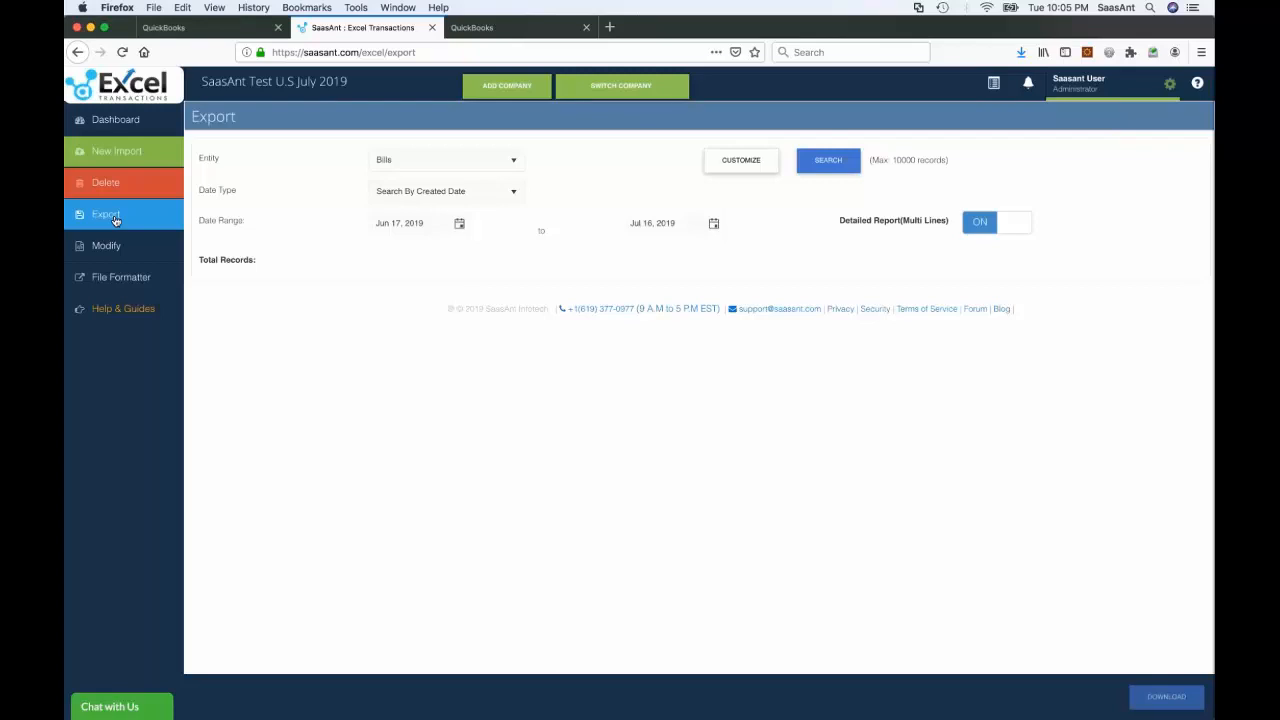
click(395, 161)
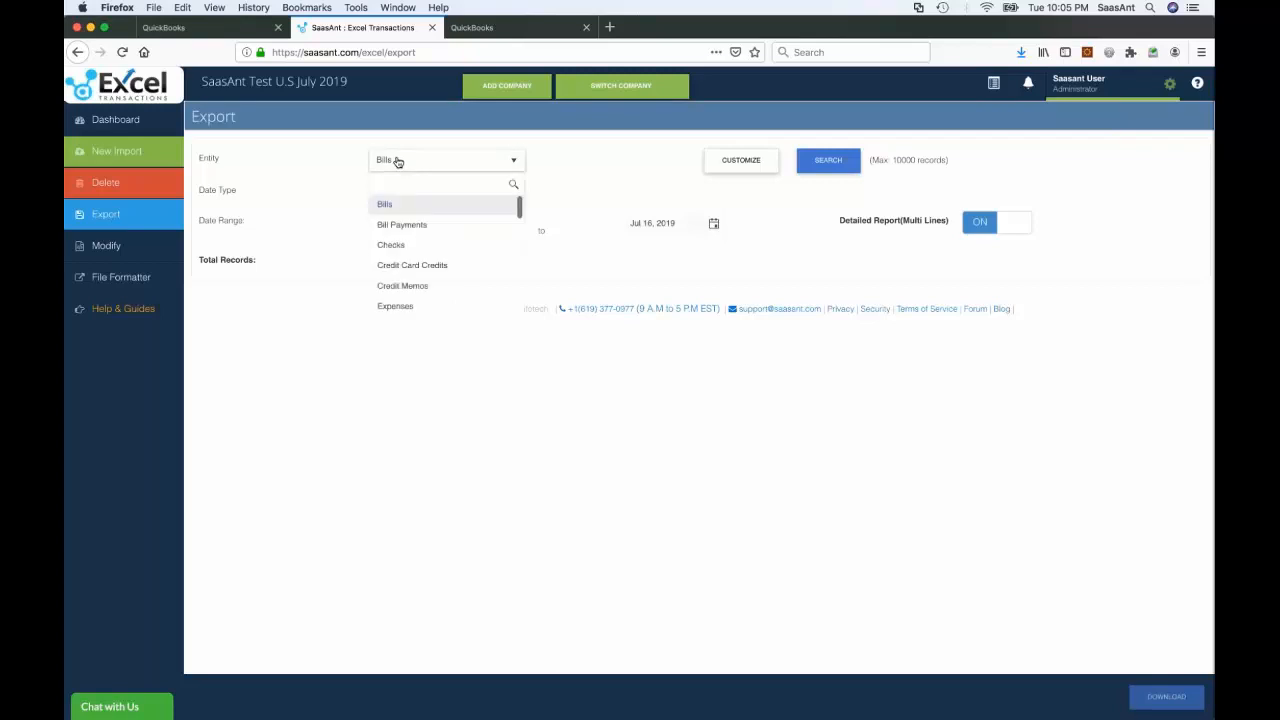
text(inv)
click(397, 207)
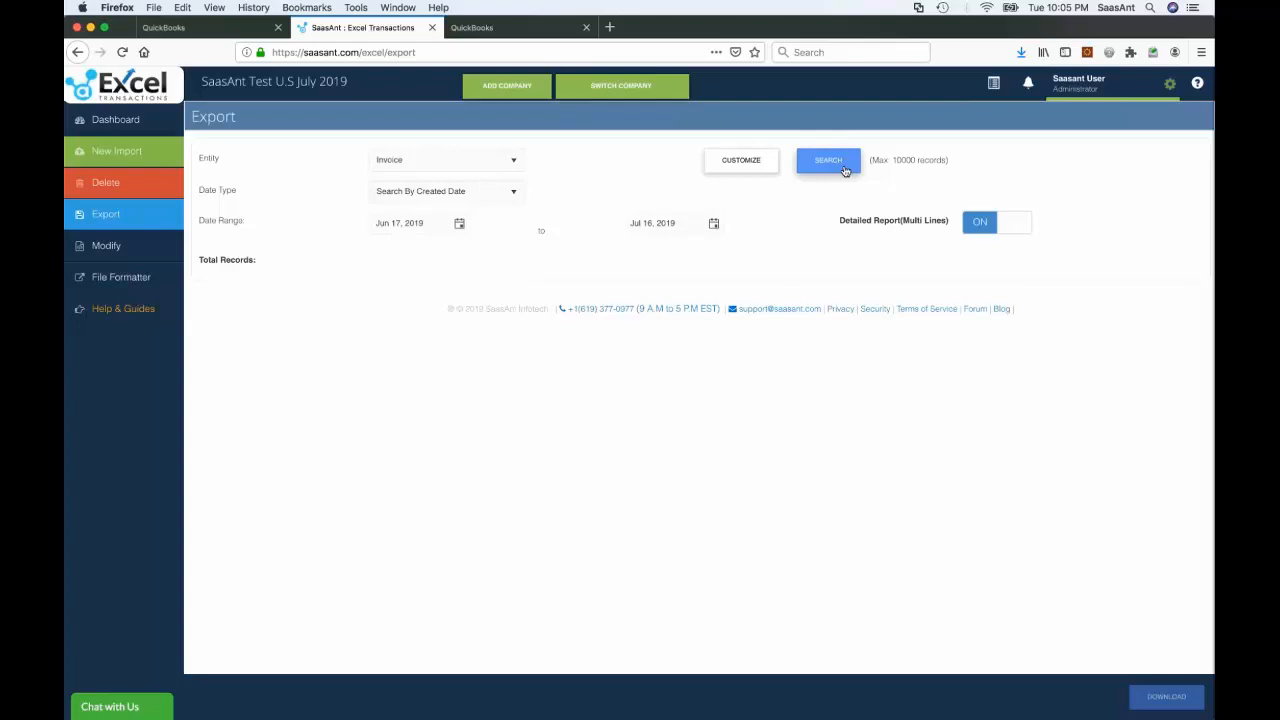
Look through the complete list of entities that can be exported.
click(512, 163)
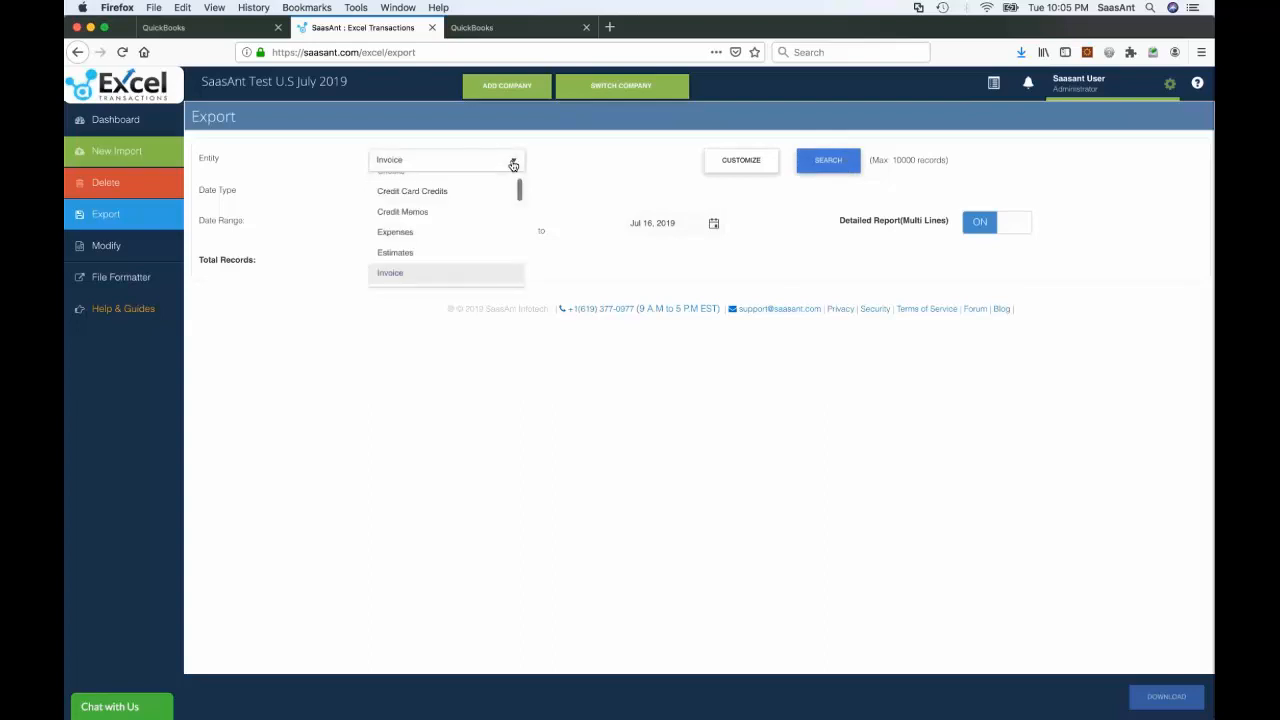
scroll(500, 243, down, 5)
scroll(499, 243, down, 4)
scroll(499, 243, up, 9)
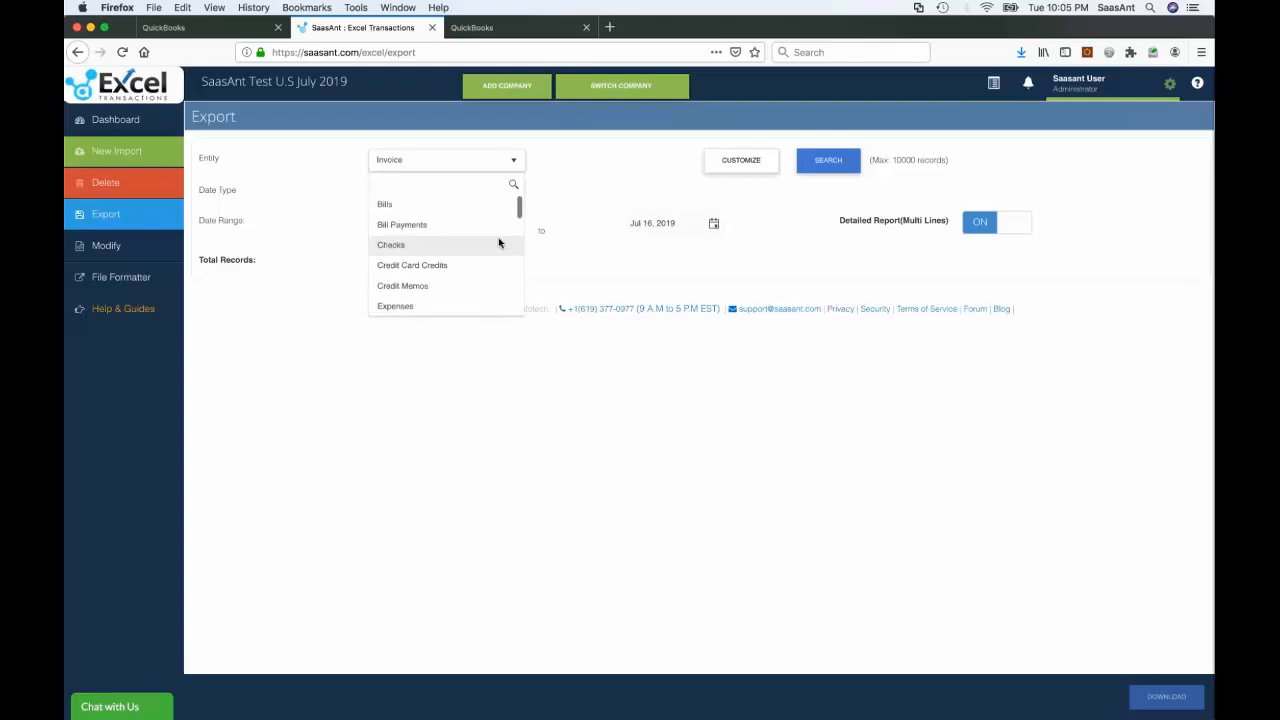
View the customization filters for the invoice export, close them unchanged, and search for invoices created from Jun 17 to Jul 16, 2019.
click(590, 195)
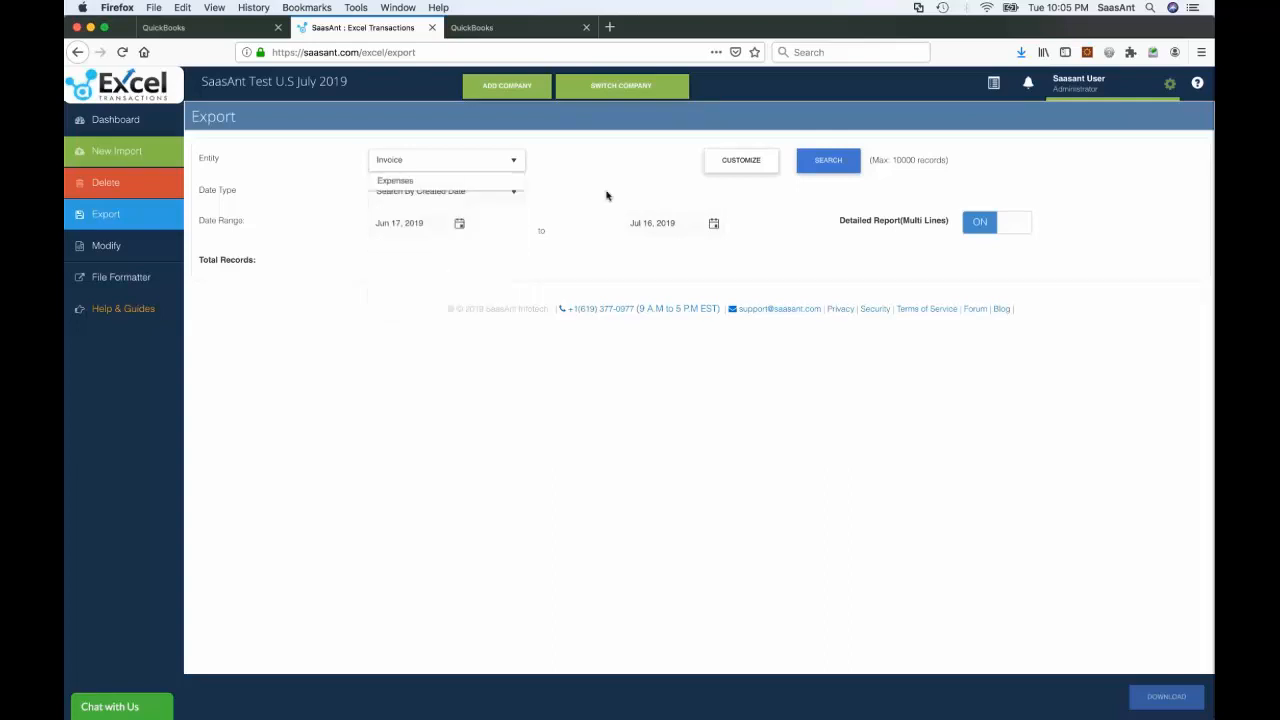
click(750, 165)
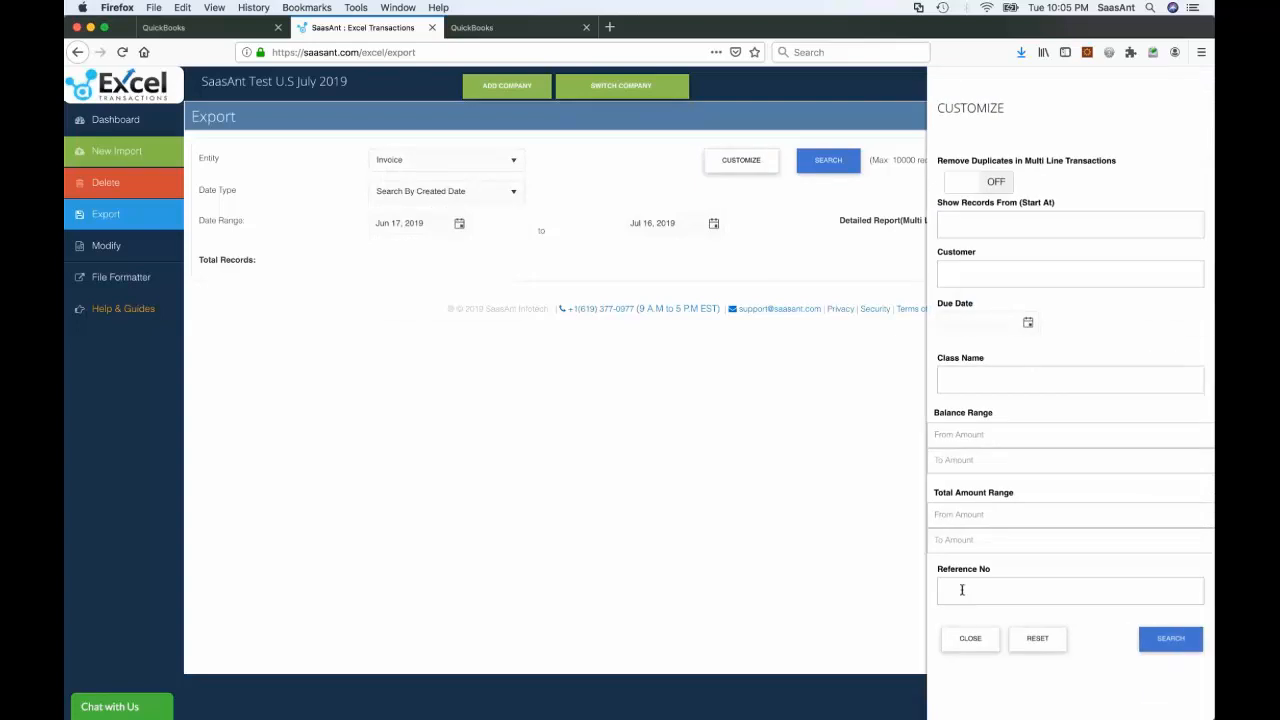
click(960, 641)
click(834, 162)
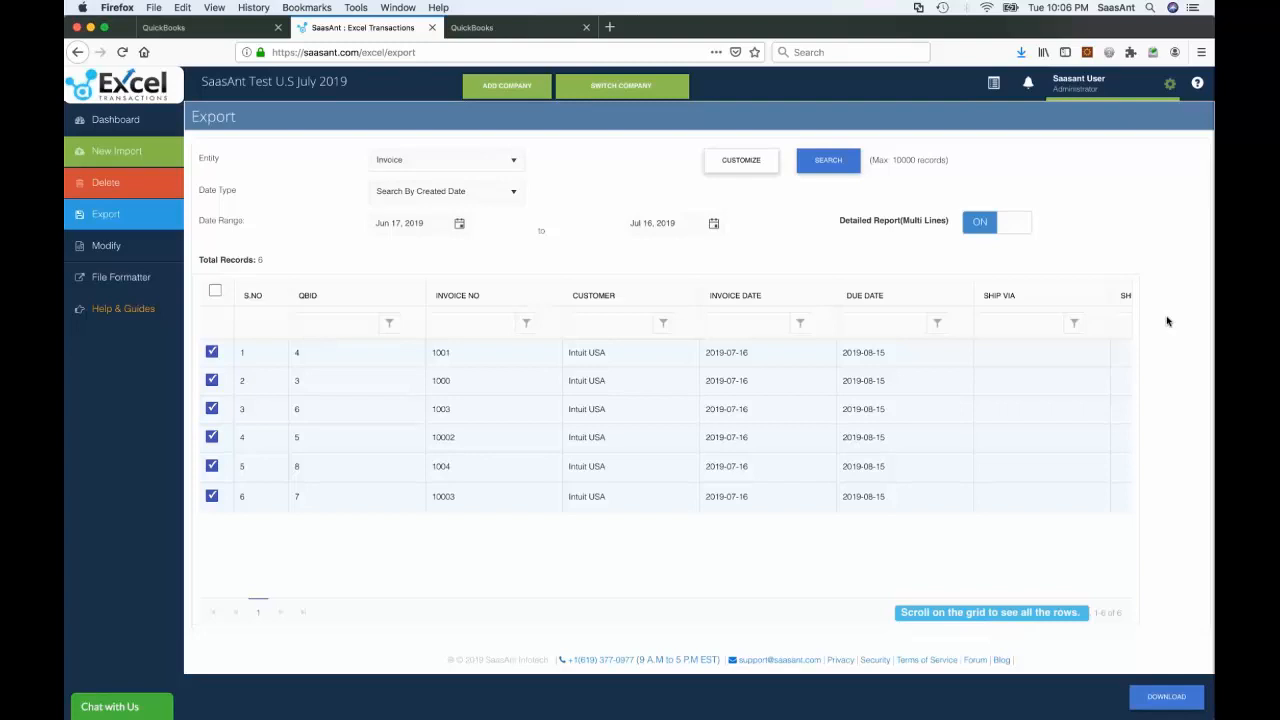
Compare the found invoices with the recent transactions in QuickBooks, and download all selected invoices from SaasAnt as a CSV file.
click(226, 29)
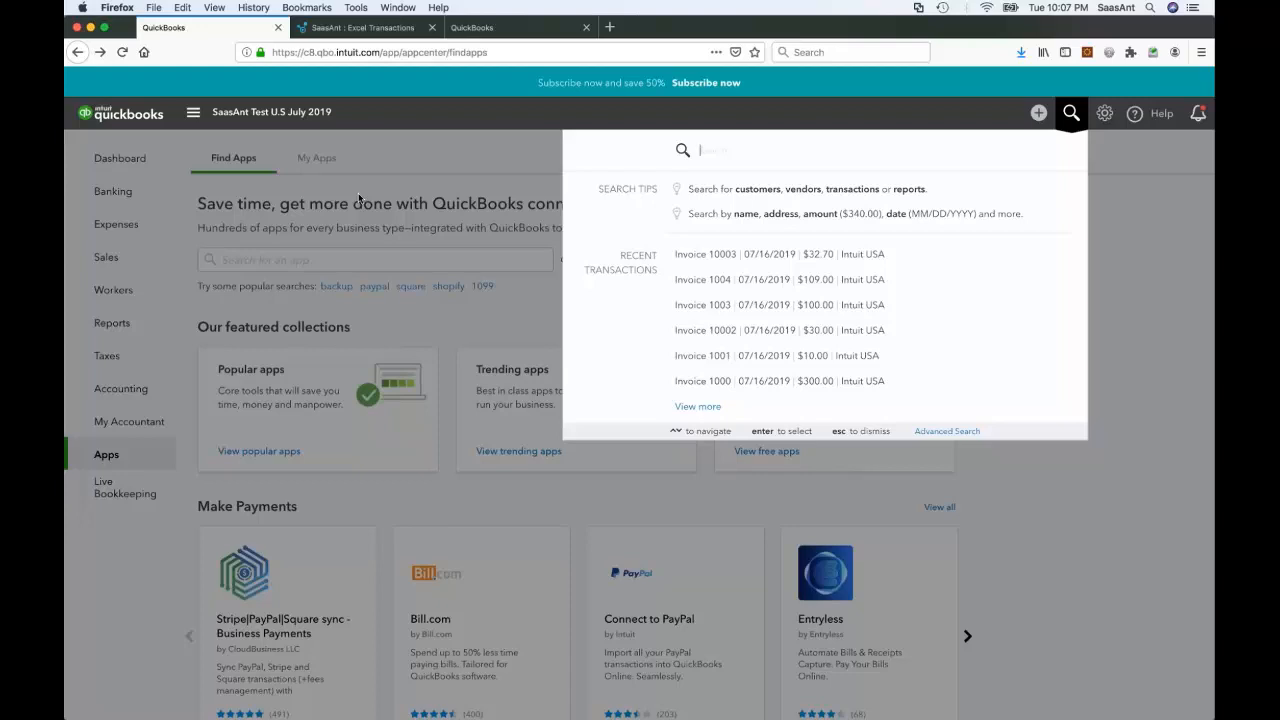
click(377, 32)
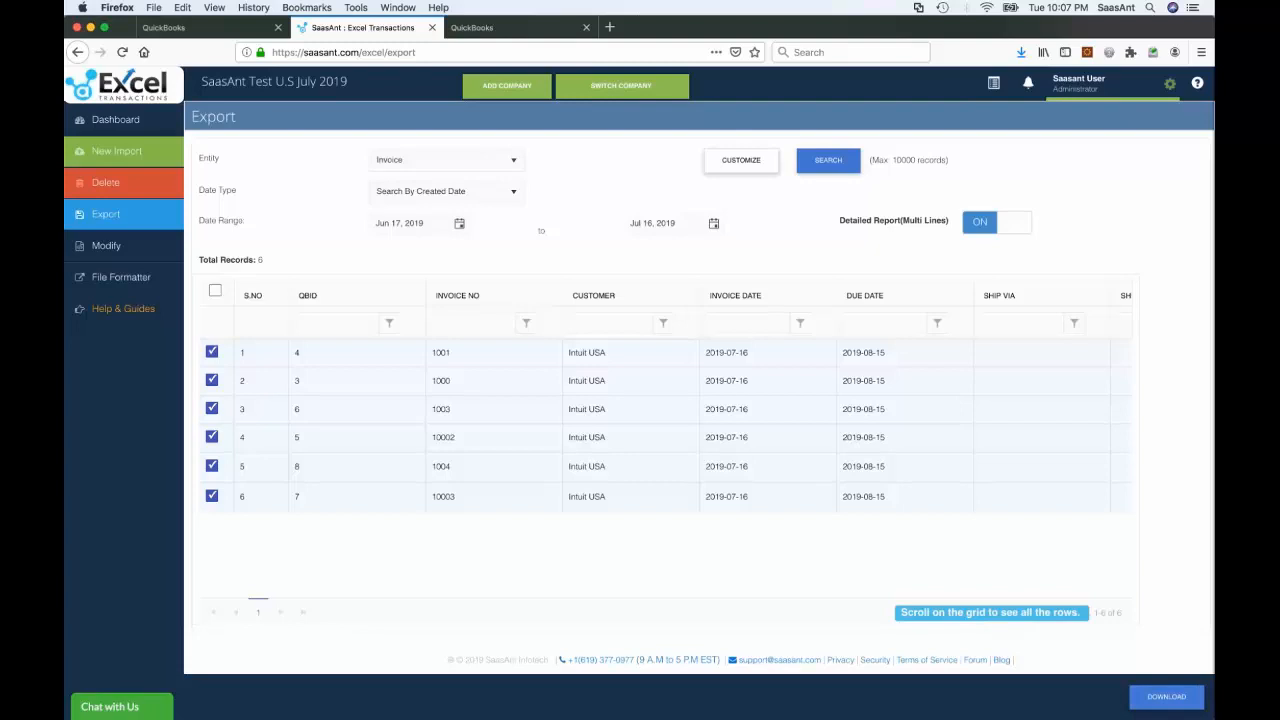
click(1165, 700)
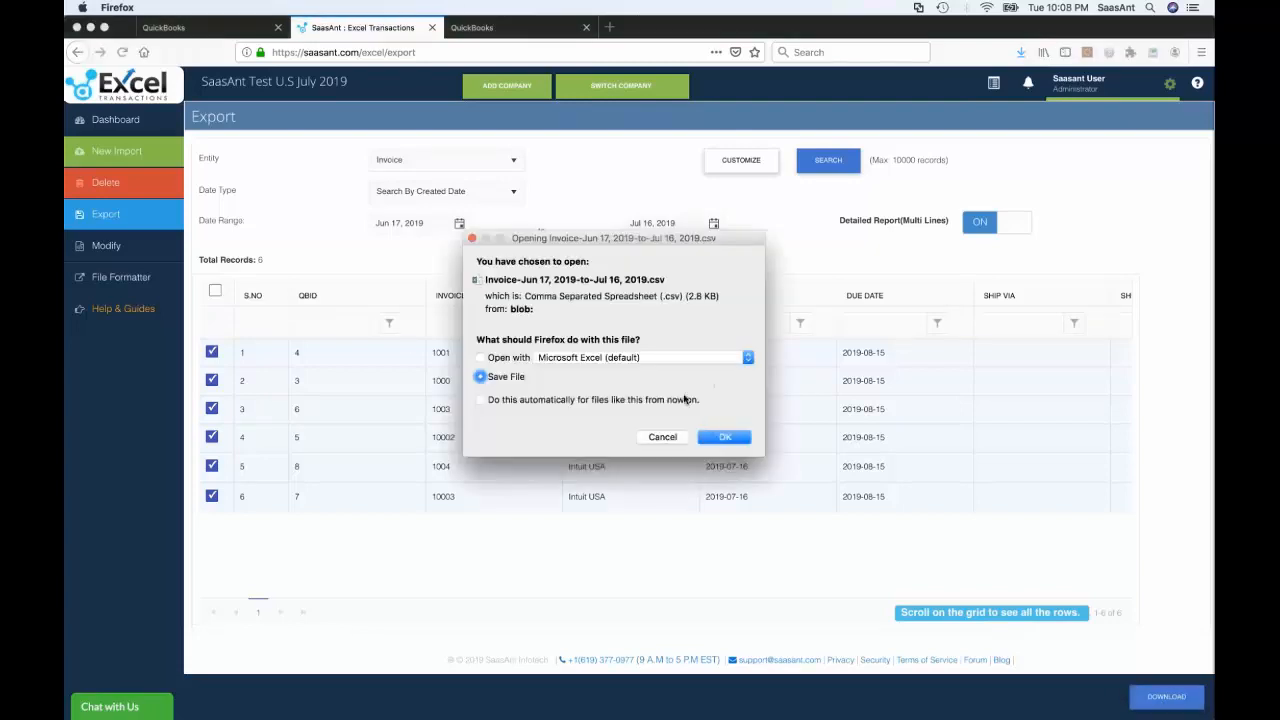
click(720, 437)
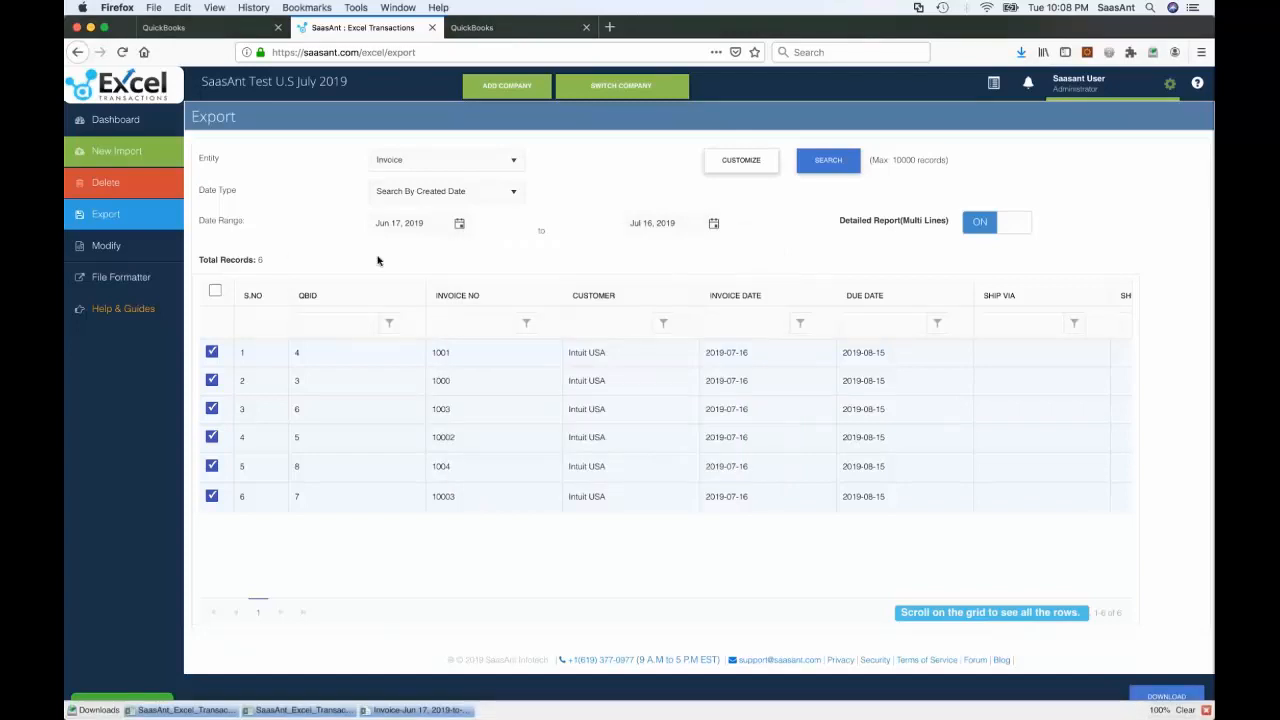
Open Invoice-Jun 17, 2019-to-Jul 16, 2019.csv from the Finder Downloads folder in Excel and look through all its columns.
key(super+Tab)
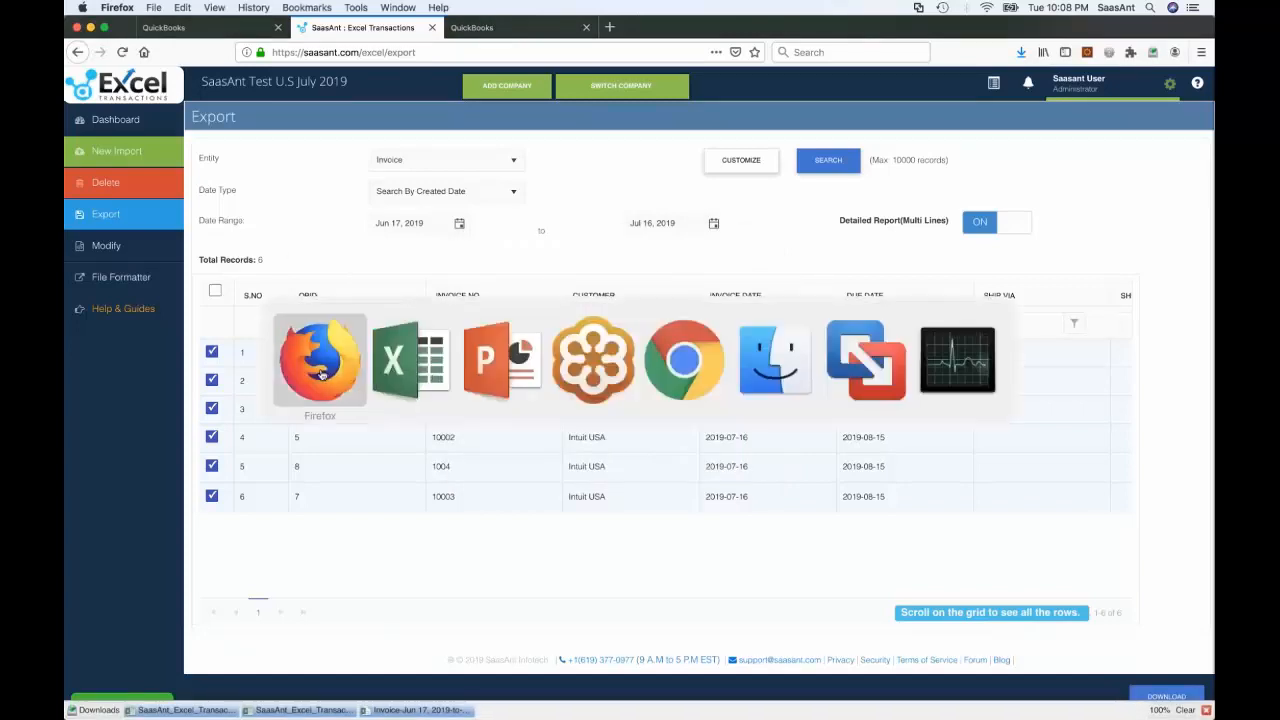
click(785, 378)
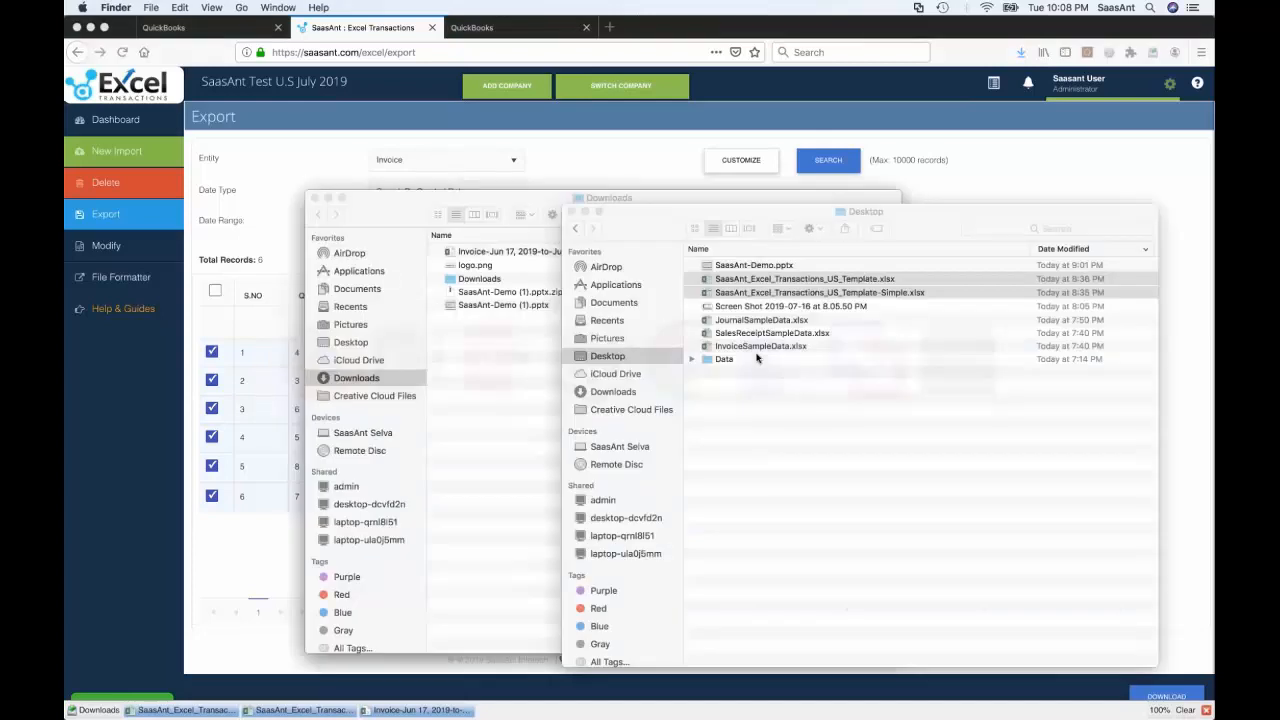
click(492, 255)
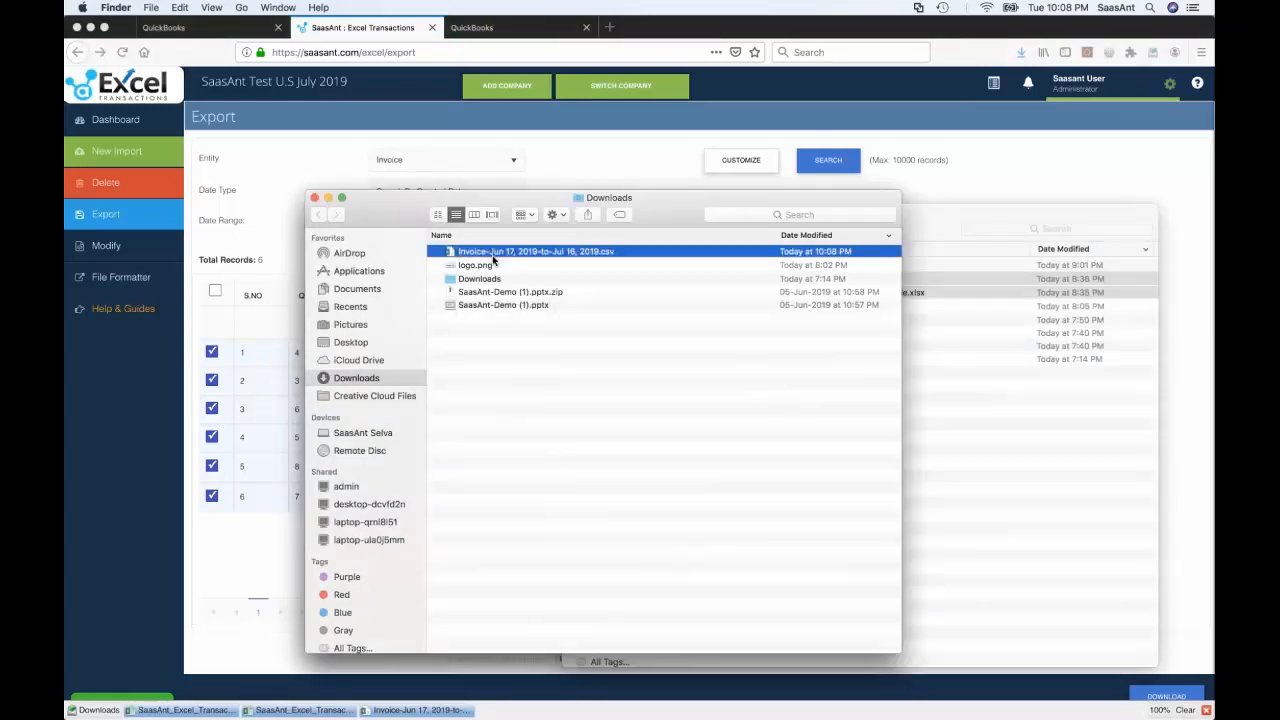
double_click(492, 253)
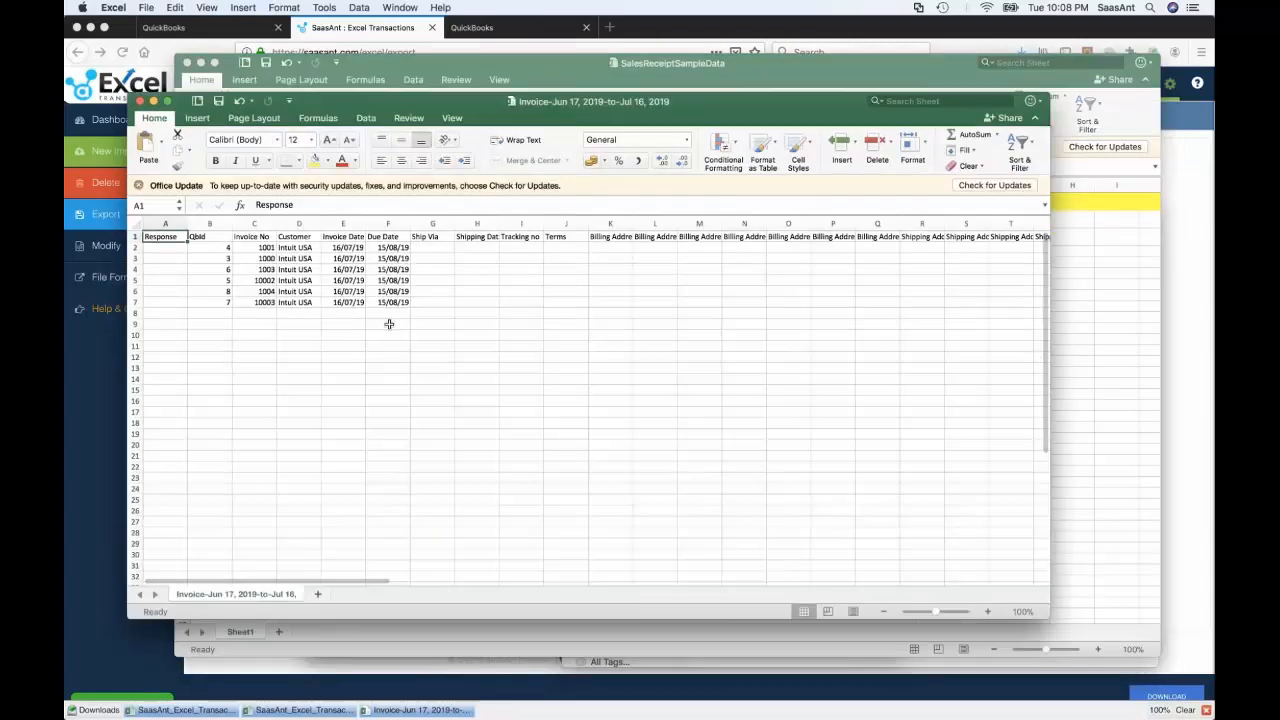
scroll(389, 324, right, 10)
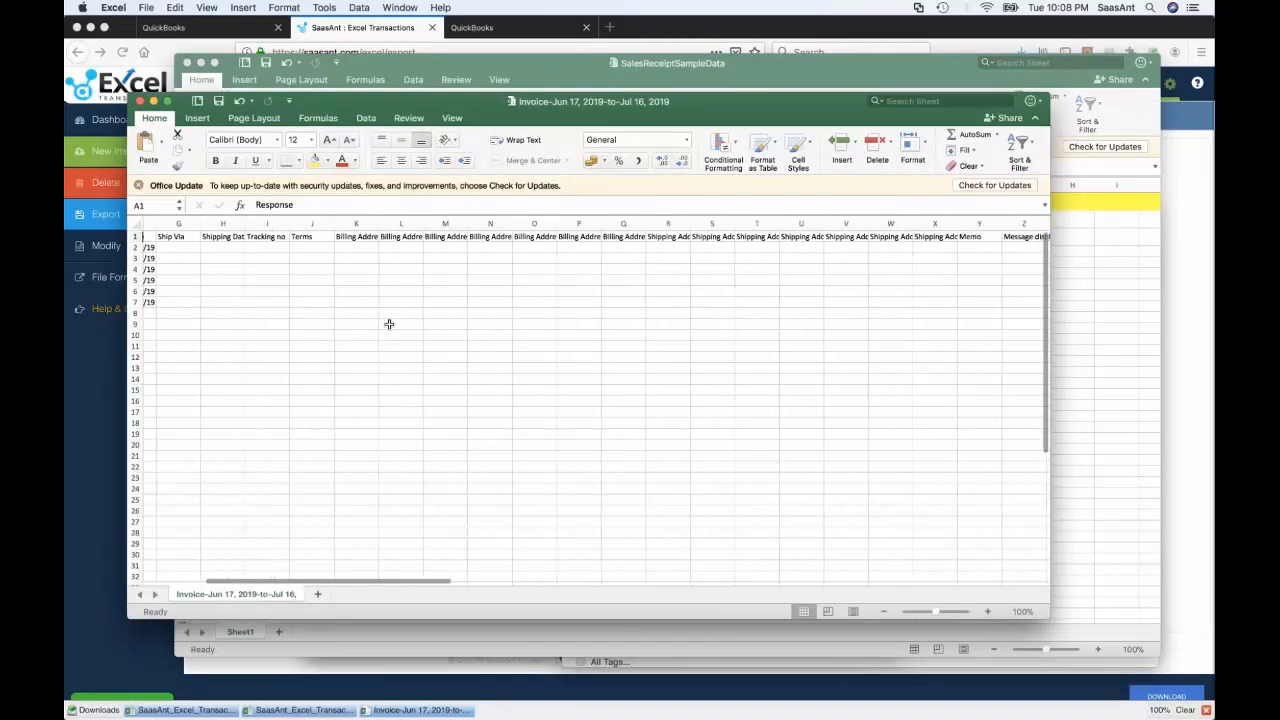
scroll(389, 324, right, 10)
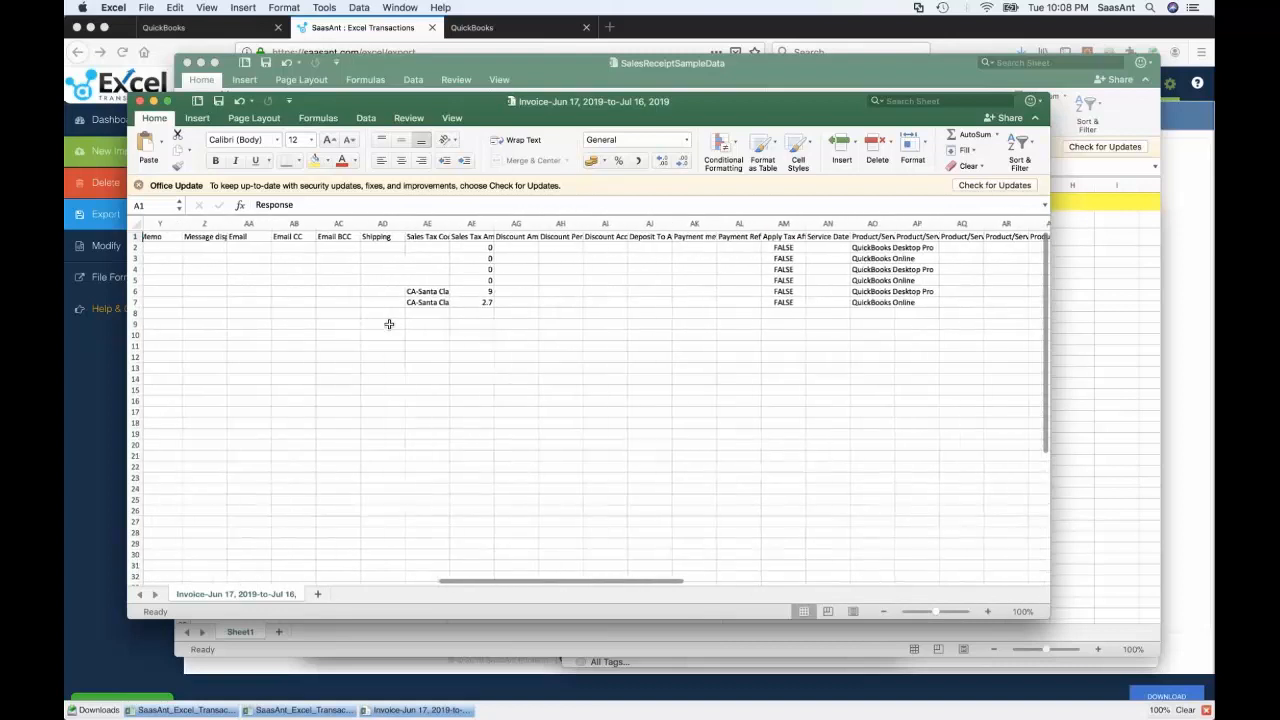
scroll(389, 324, right, 10)
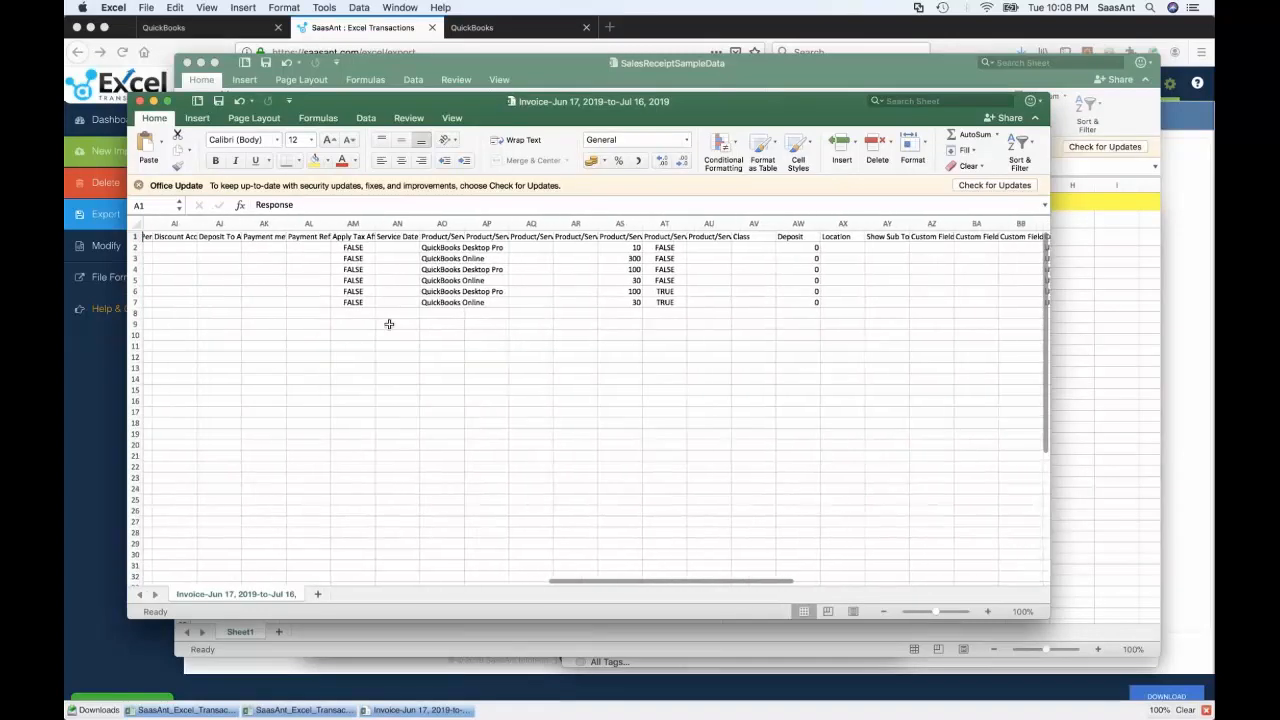
scroll(389, 324, right, 5)
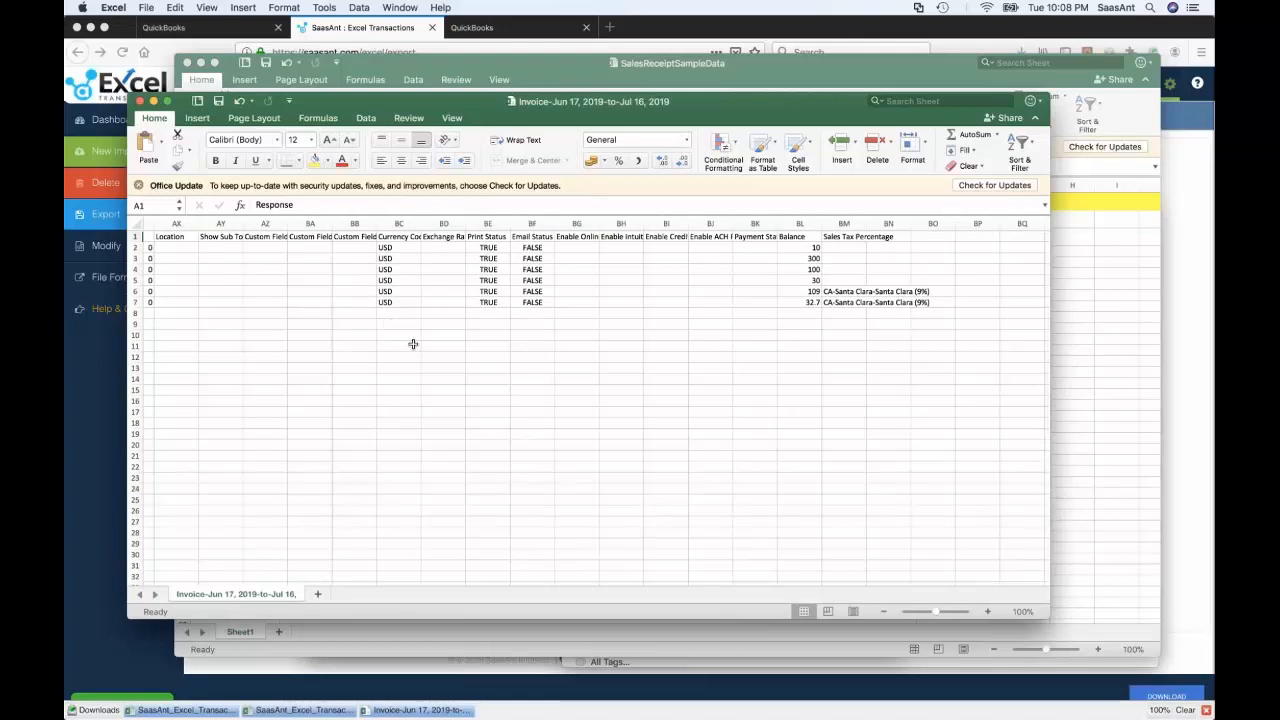
scroll(412, 344, left, 15)
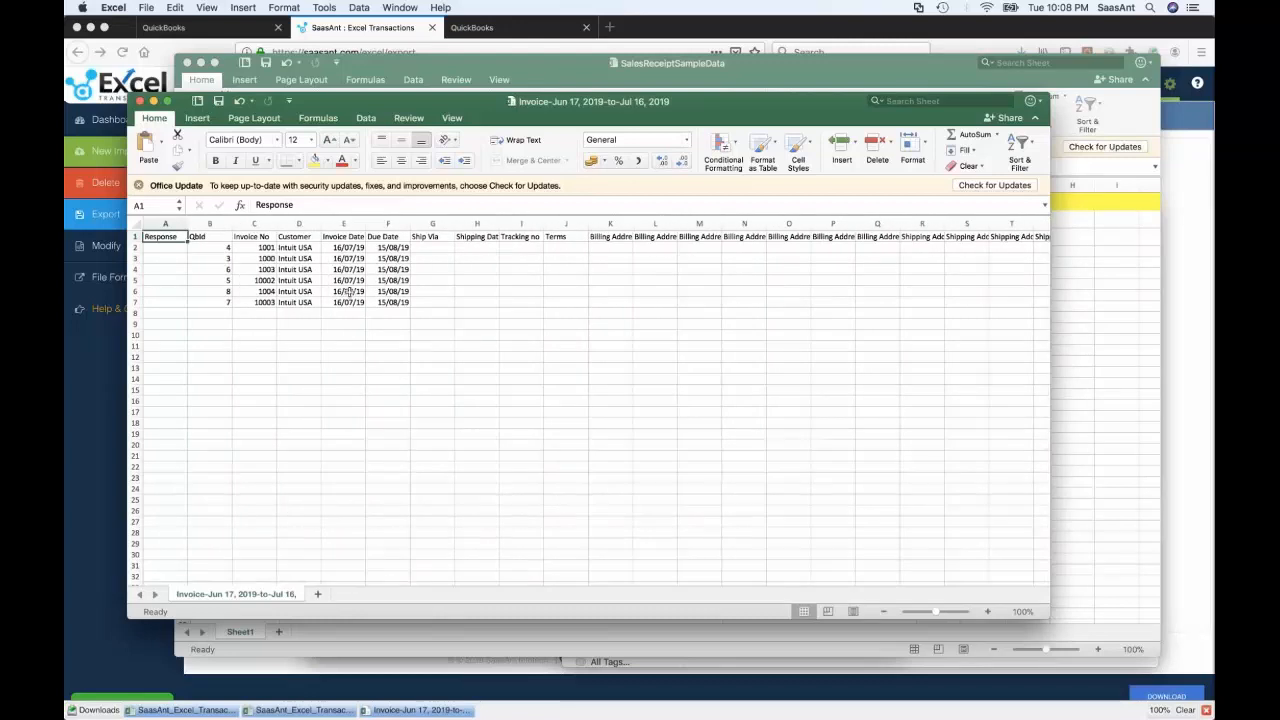
Change the customer of invoice 1001 in cell D2 to Intuit UK.
double_click(312, 248)
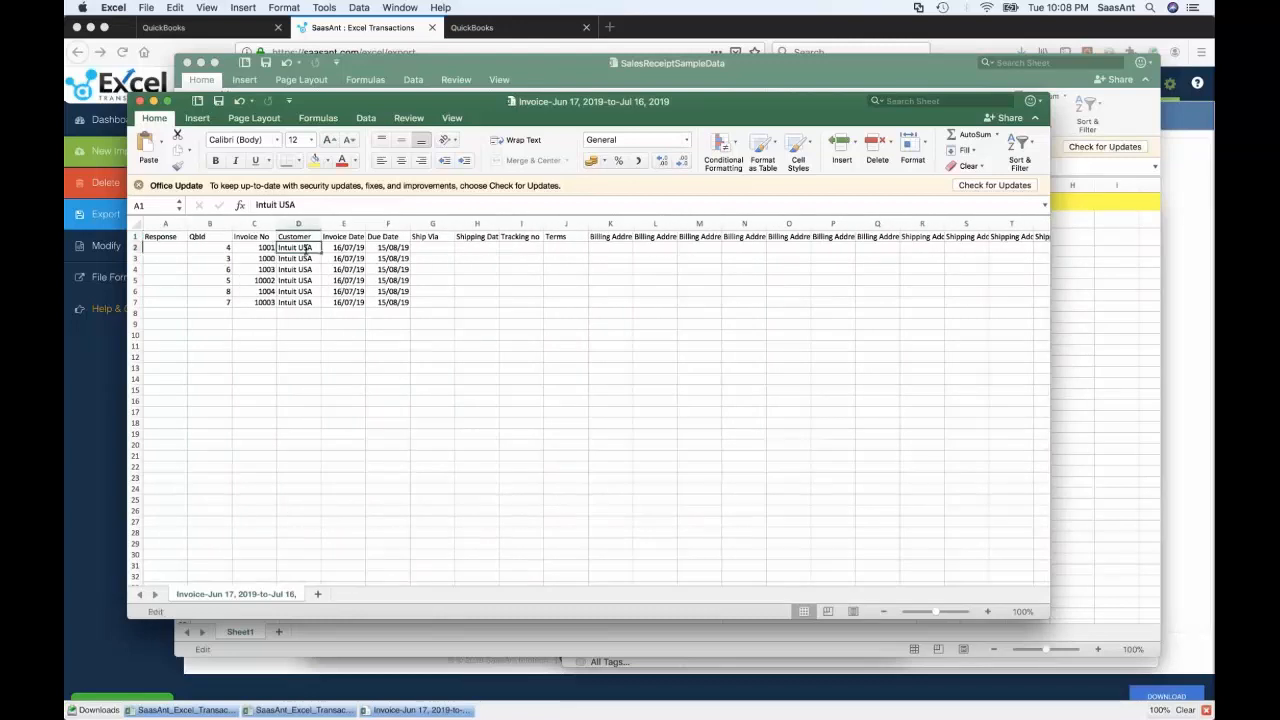
key(BackSpace)
key(BackSpace)
key(BackSpace)
key(BackSpace)
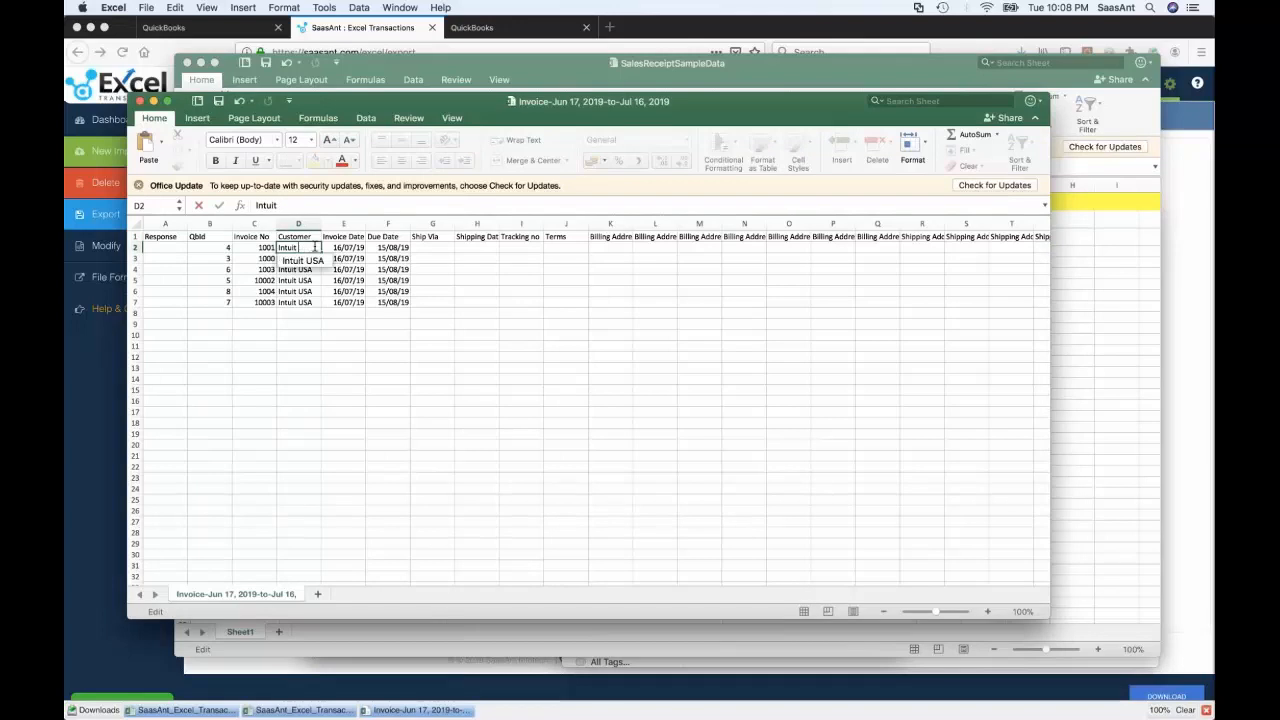
text(UK)
click(306, 336)
Copy the Intuit UK customer name from D2 to the remaining invoices in D3:D7.
click(310, 246)
key(super+c)
drag(300, 258, 306, 302)
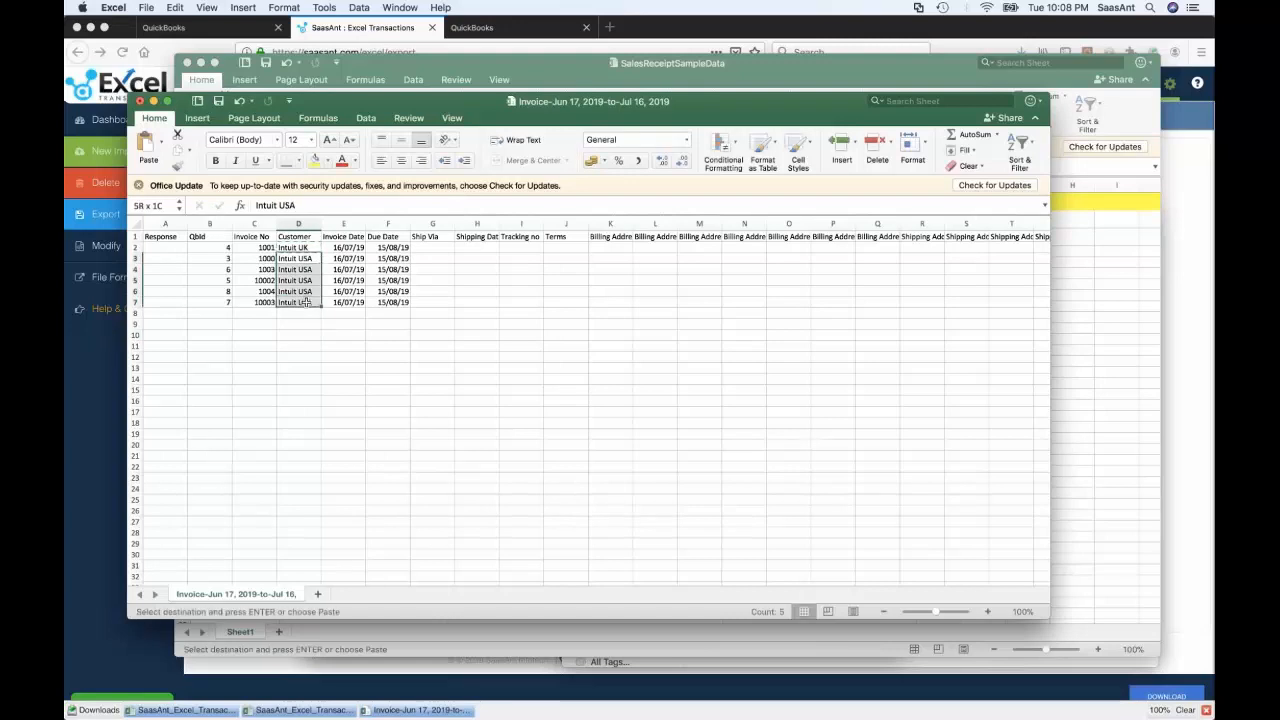
key(super+v)
click(312, 323)
key(Escape)
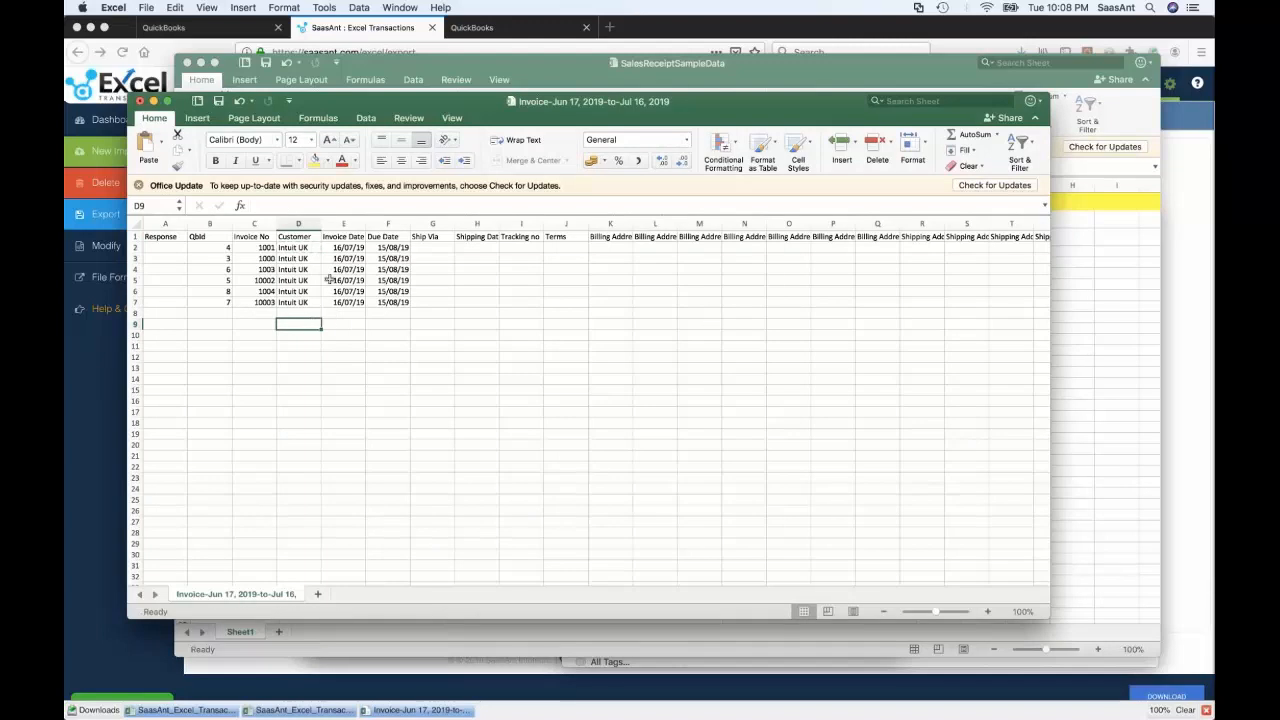
Switch back to SaasAnt in Firefox and start an update that modifies existing transactions.
key(super+Tab)
key(super+Tab)
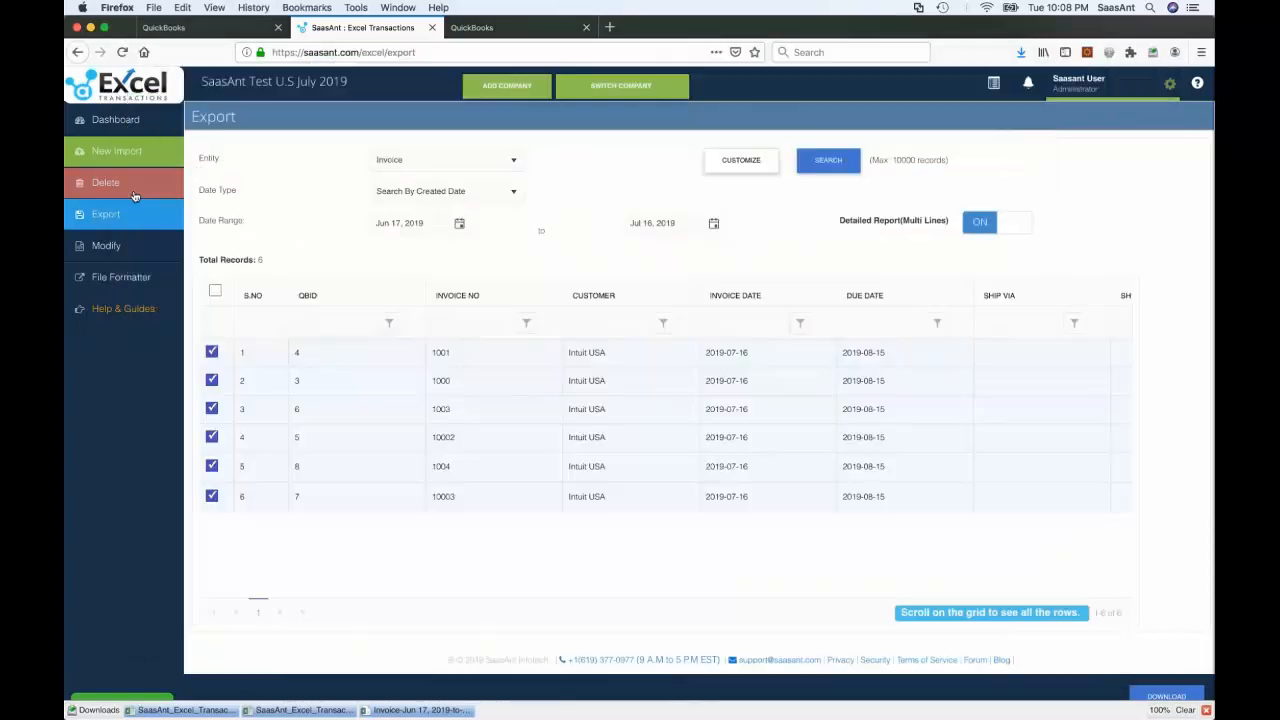
click(108, 246)
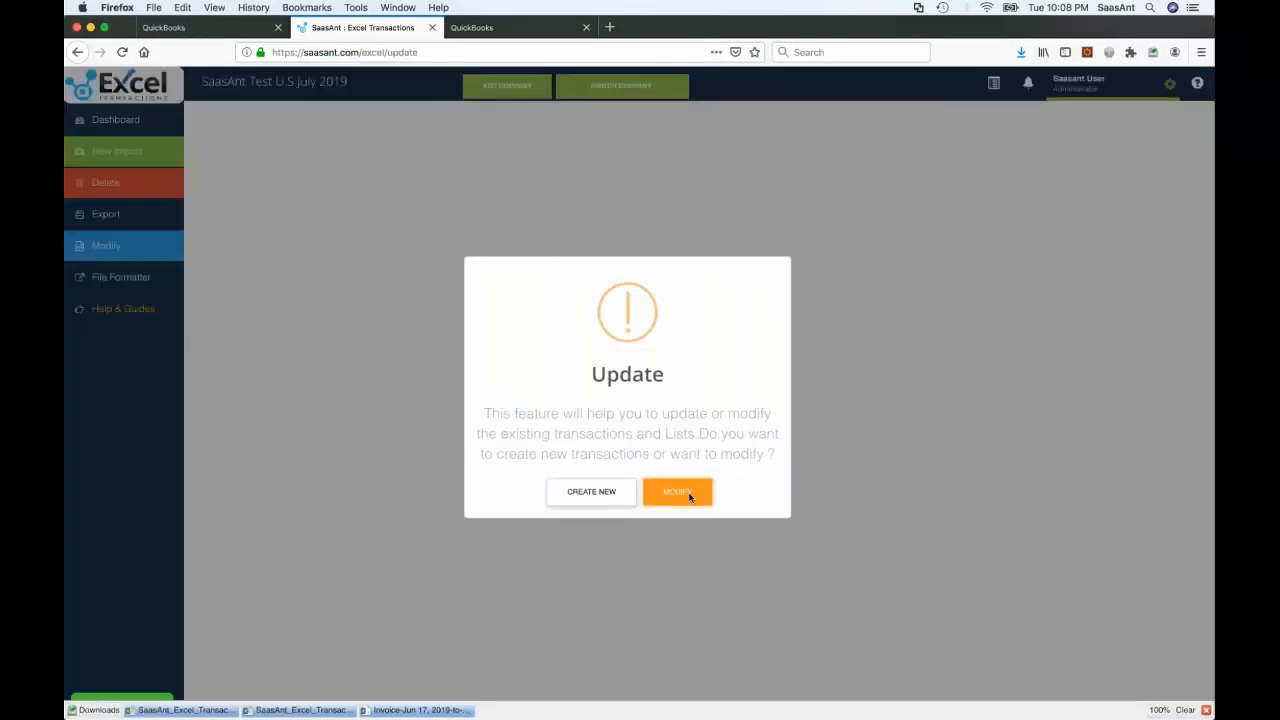
click(688, 499)
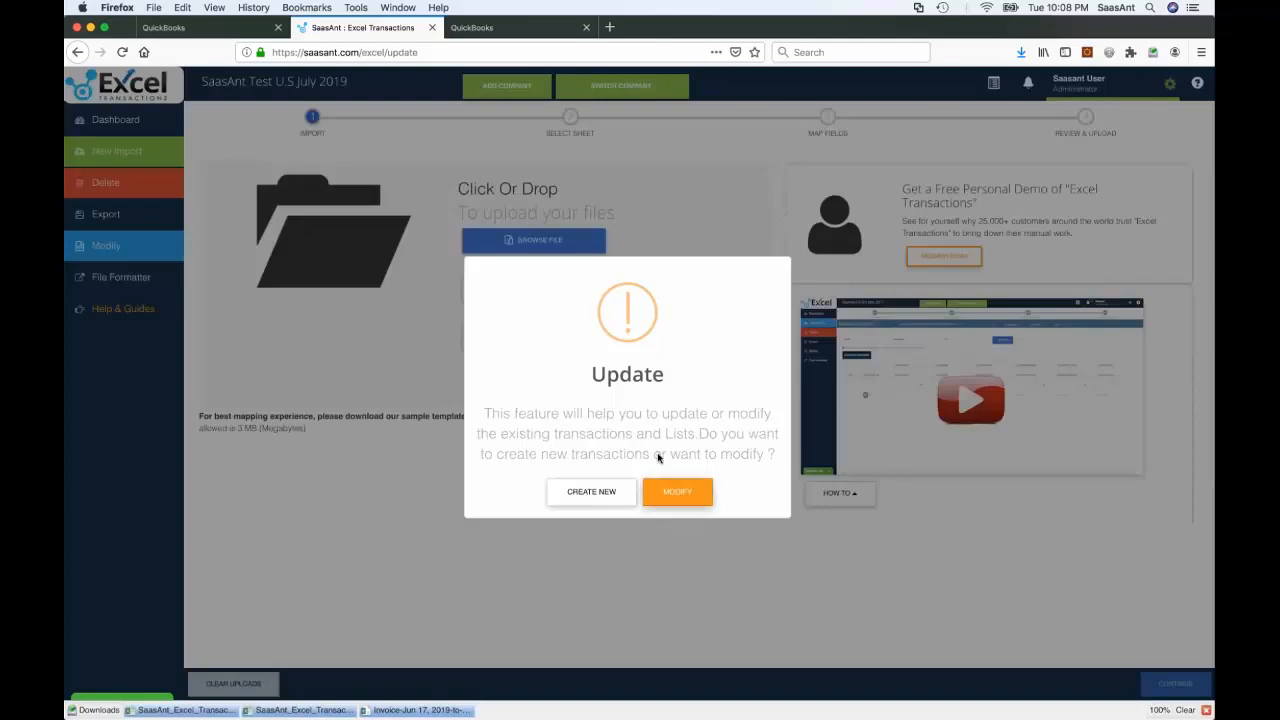
Upload Invoice-Jun 17, 2019-to-Jul 16, 2019.csv from the Downloads folder and submit it for the update.
click(546, 243)
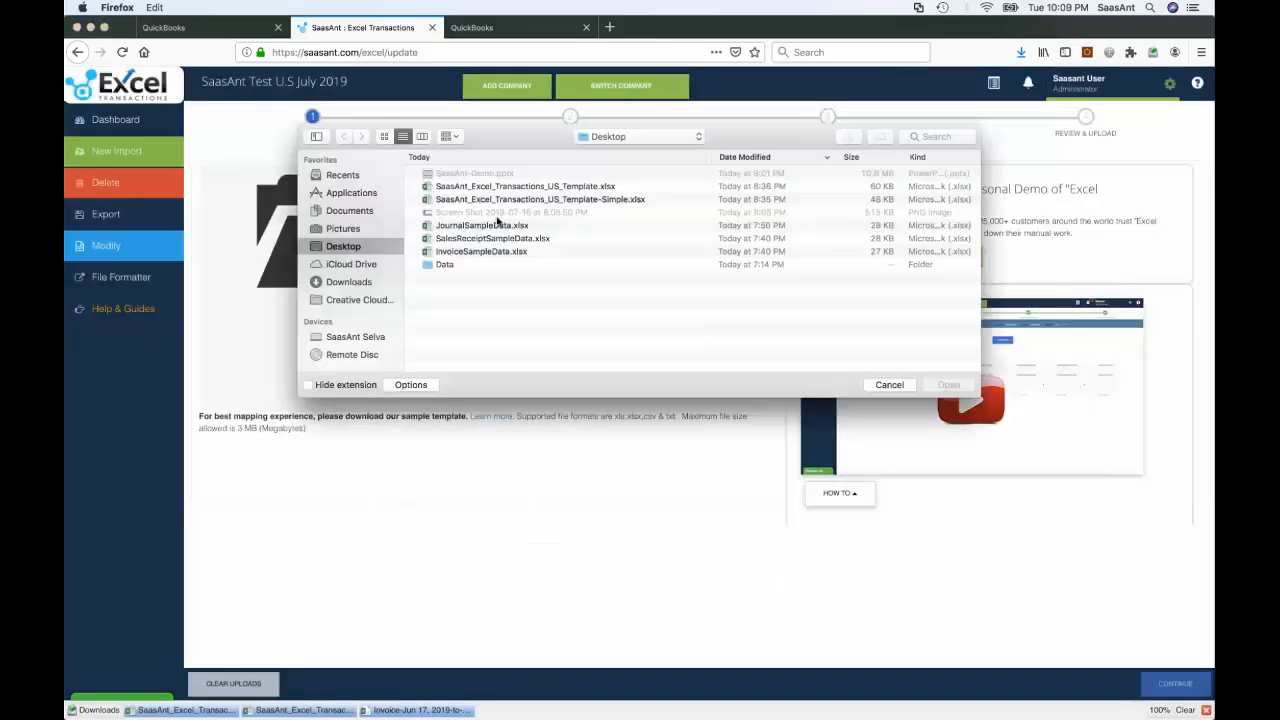
click(349, 282)
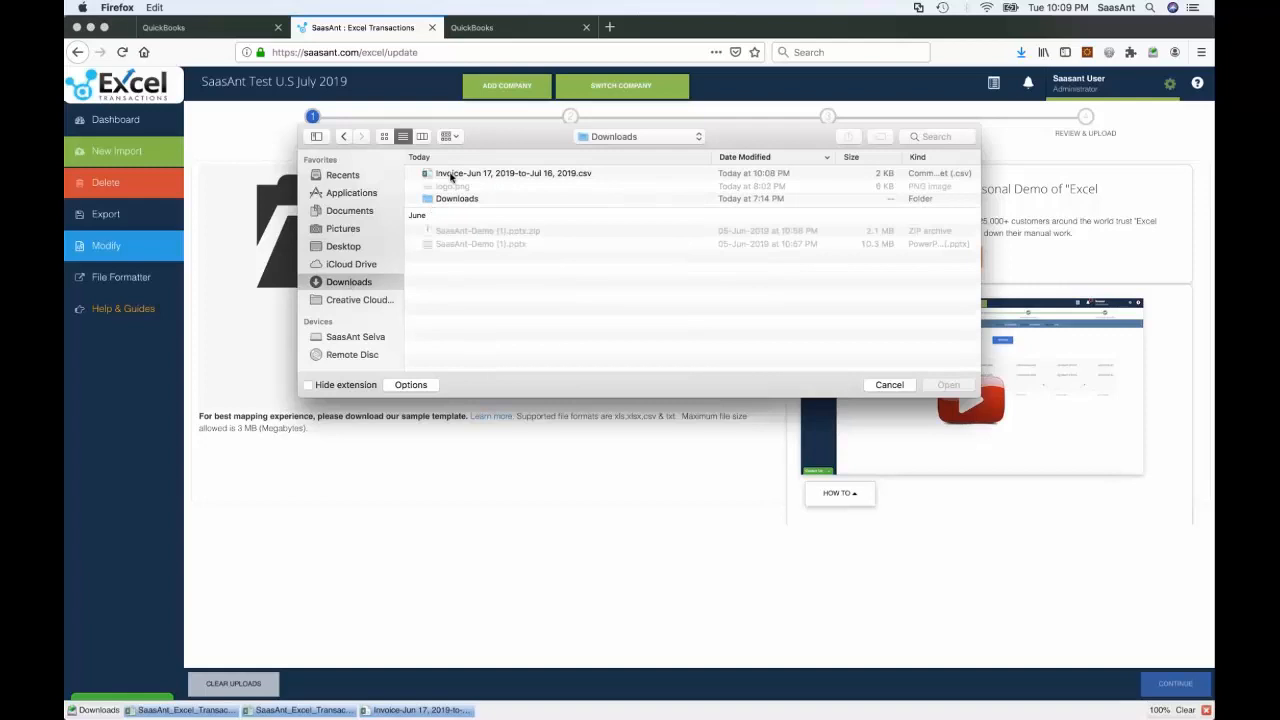
double_click(451, 177)
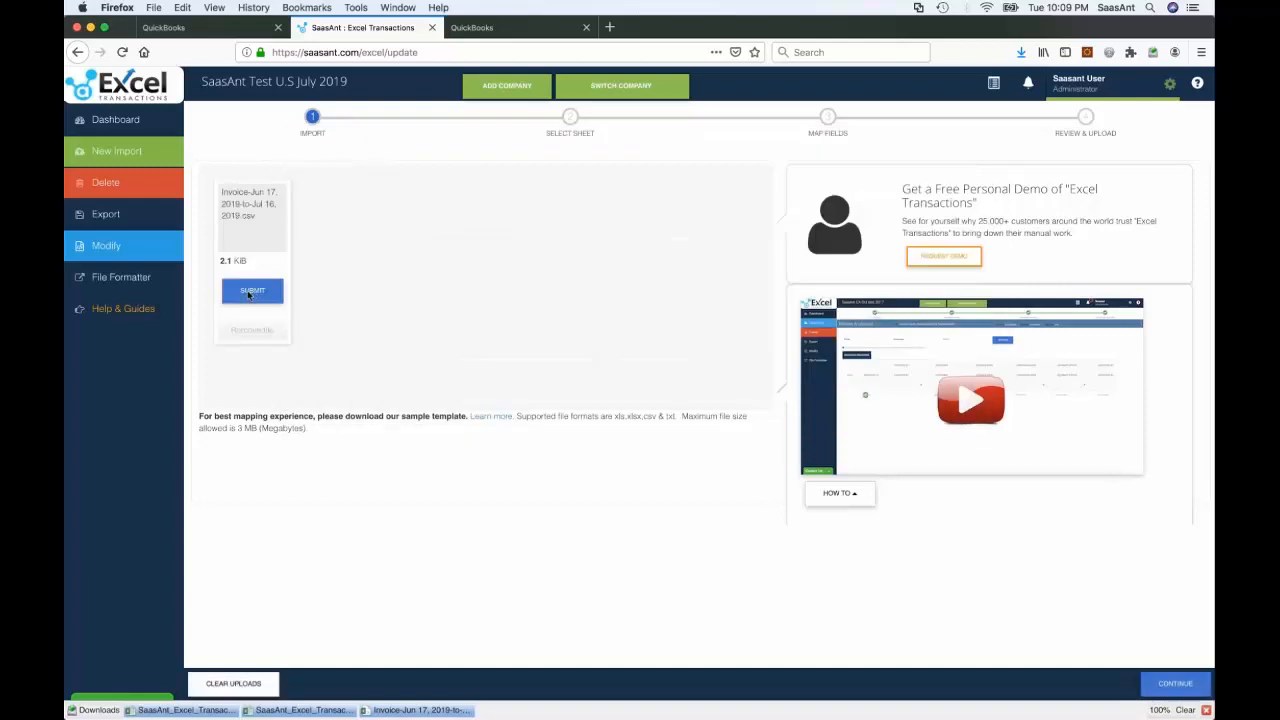
click(252, 291)
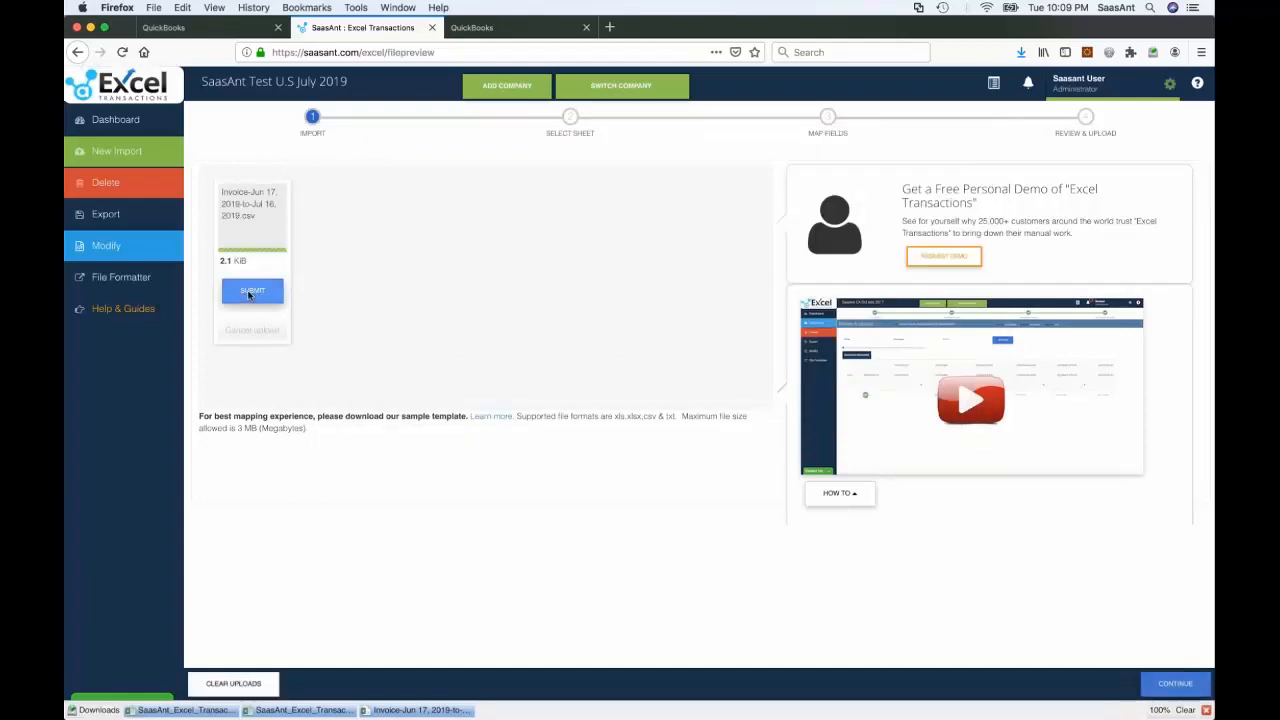
Continue with Invoice as the entity, check the field mapping, and proceed to the review of the invoices.
click(646, 354)
click(639, 391)
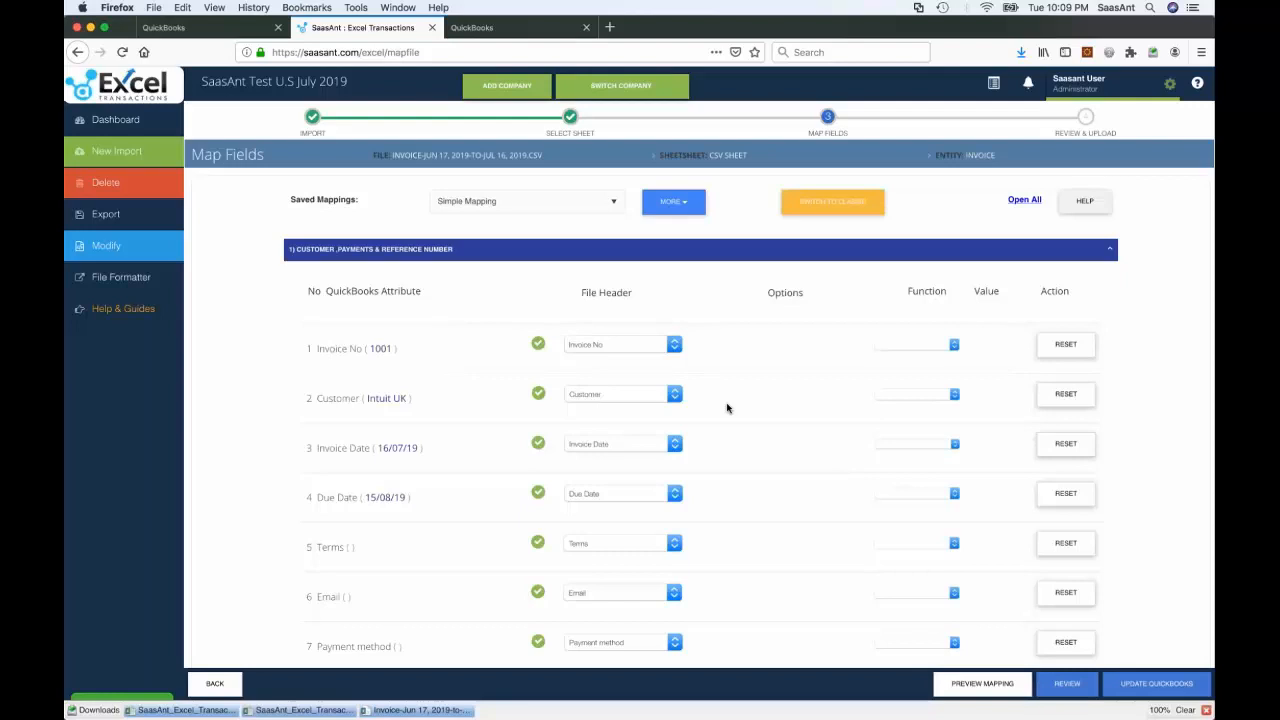
scroll(727, 407, down, 5)
scroll(727, 407, up, 5)
scroll(727, 407, down, 3)
click(1068, 684)
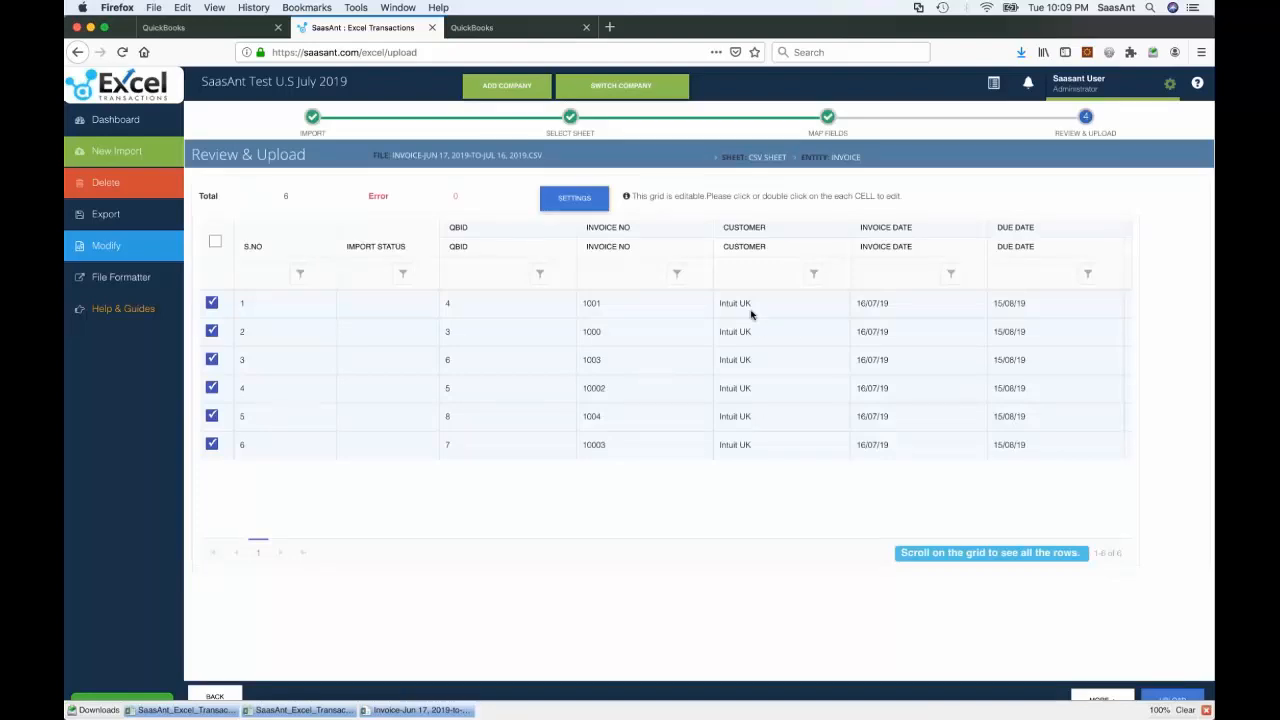
Check the modified invoice rows in the review grid, dismiss the browser's downloads bar, and try to upload the invoices.
scroll(805, 343, right, 1)
scroll(805, 343, right, 2)
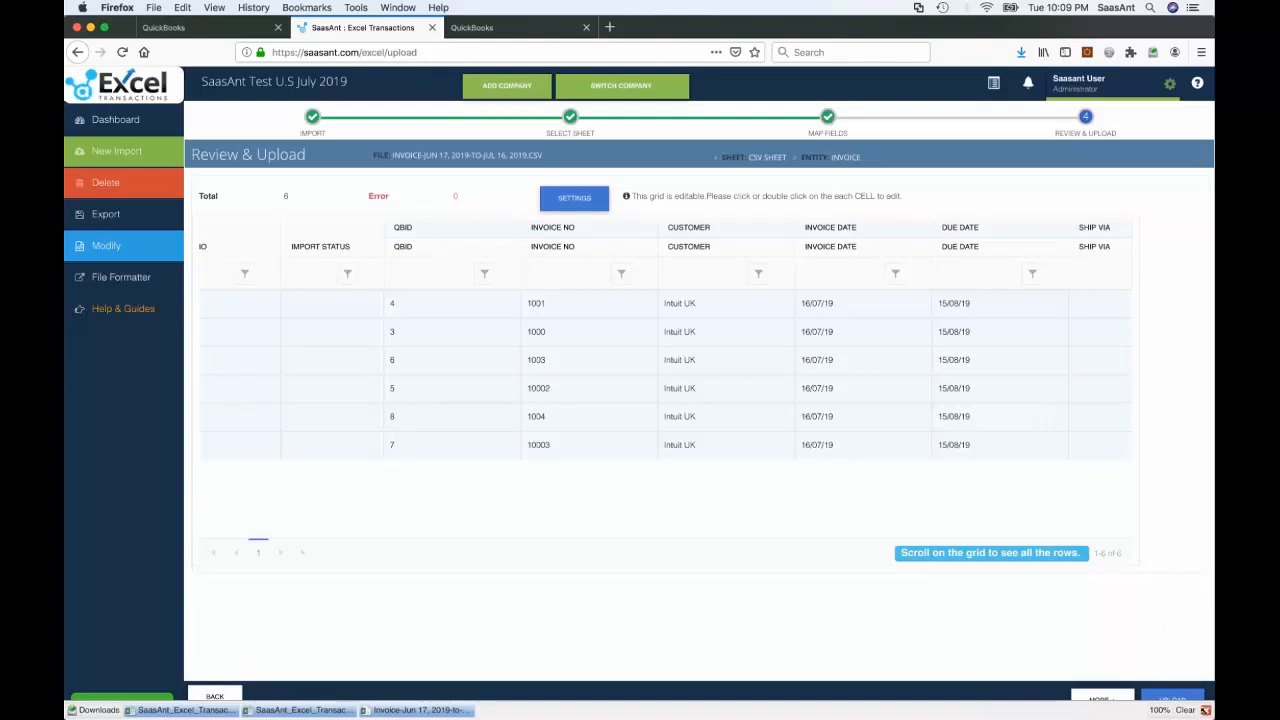
click(1206, 710)
click(1167, 703)
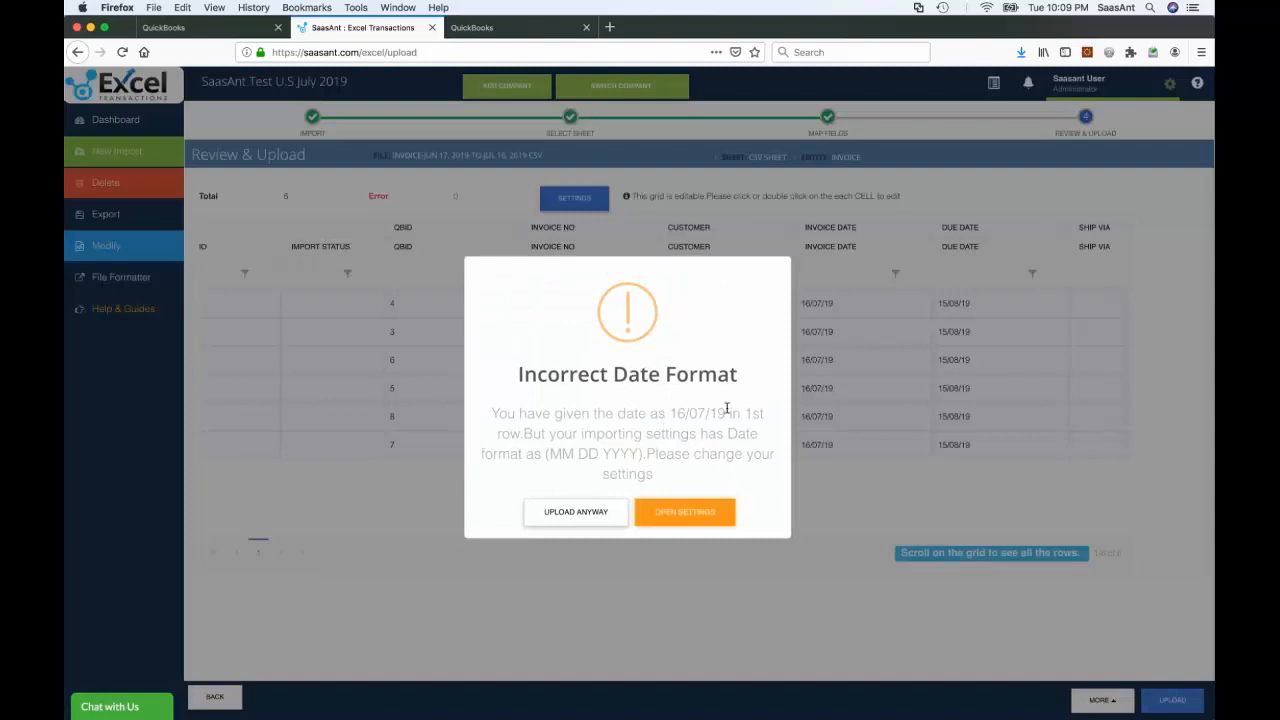
Set the date format in the general import settings to DD-MM-YY and save the settings.
click(700, 512)
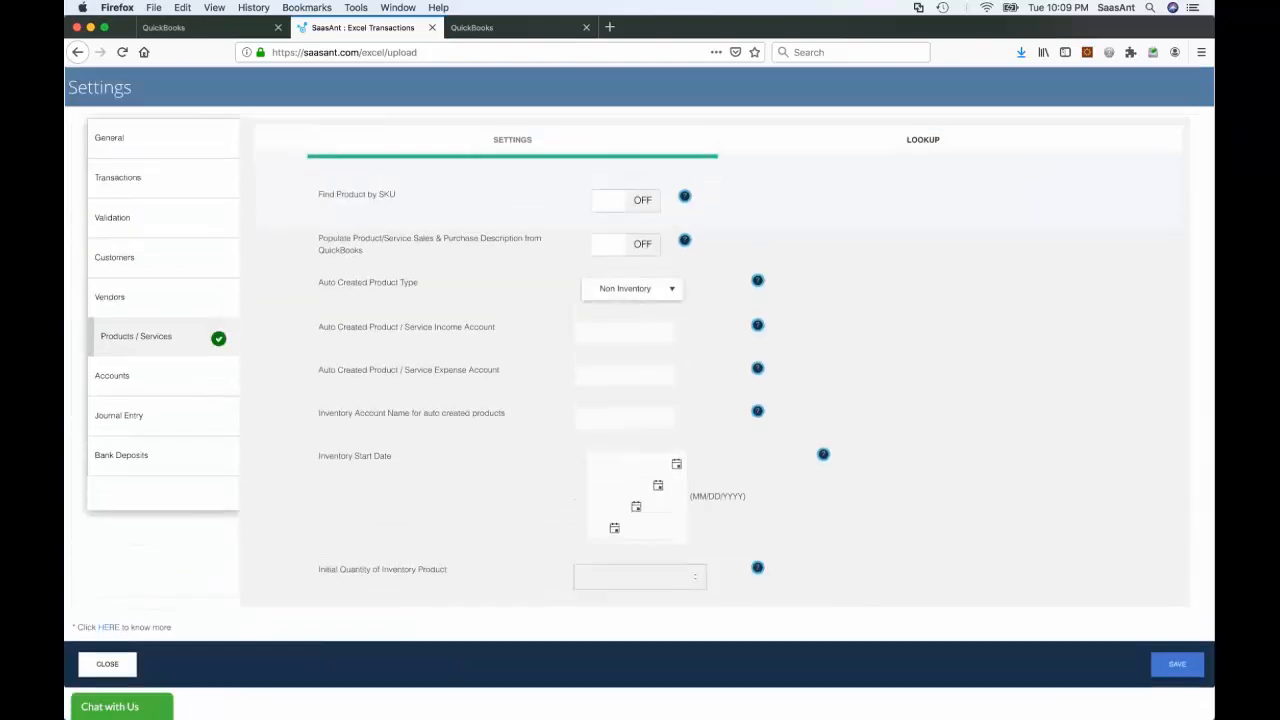
click(129, 147)
click(600, 192)
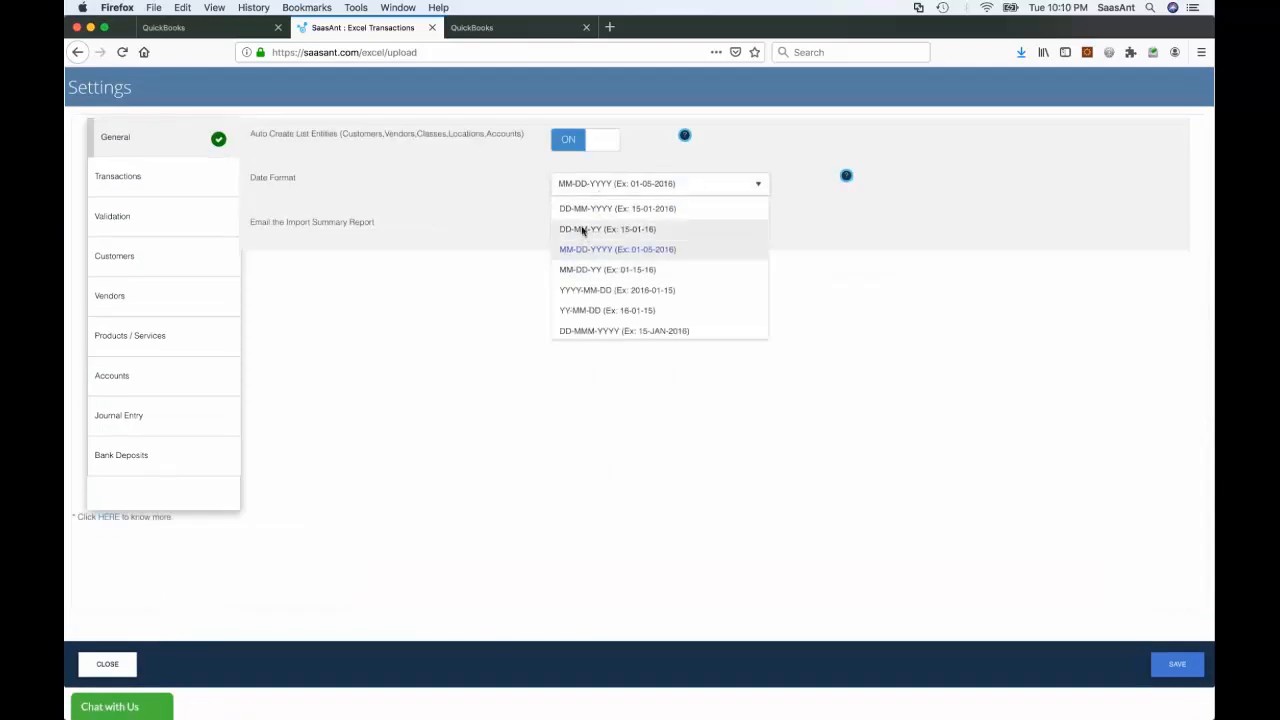
click(583, 231)
click(1179, 672)
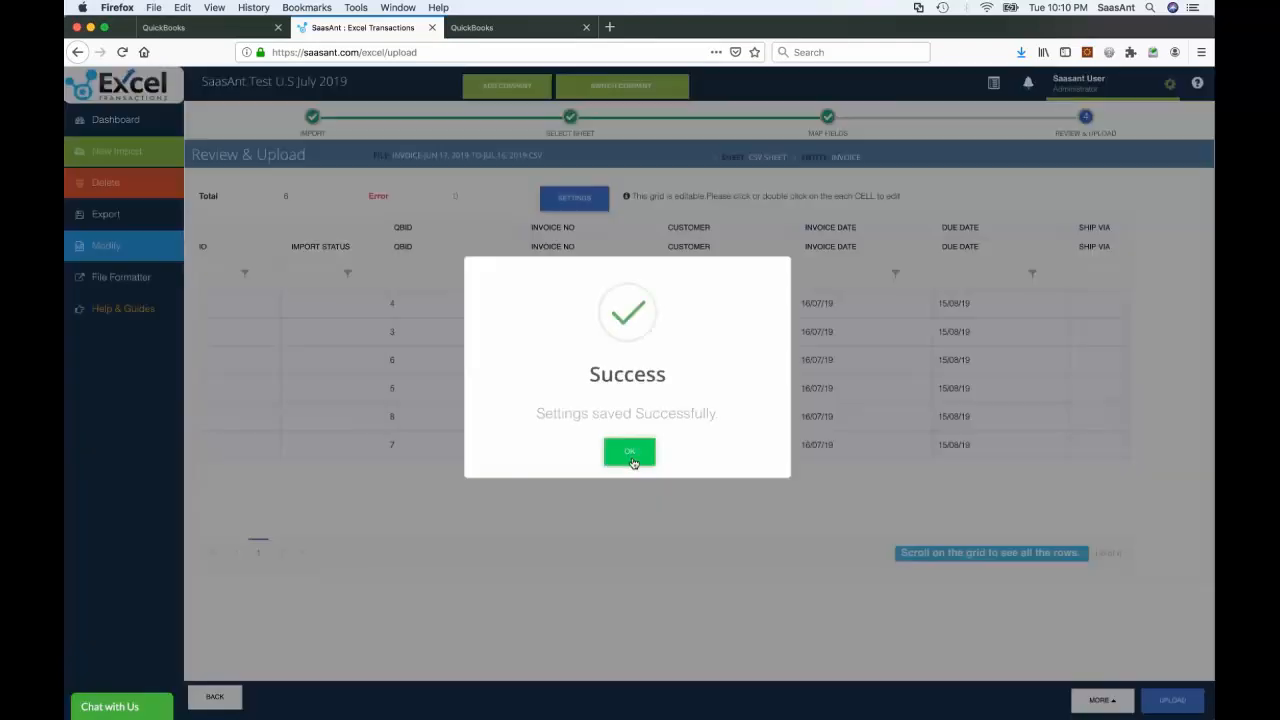
click(630, 456)
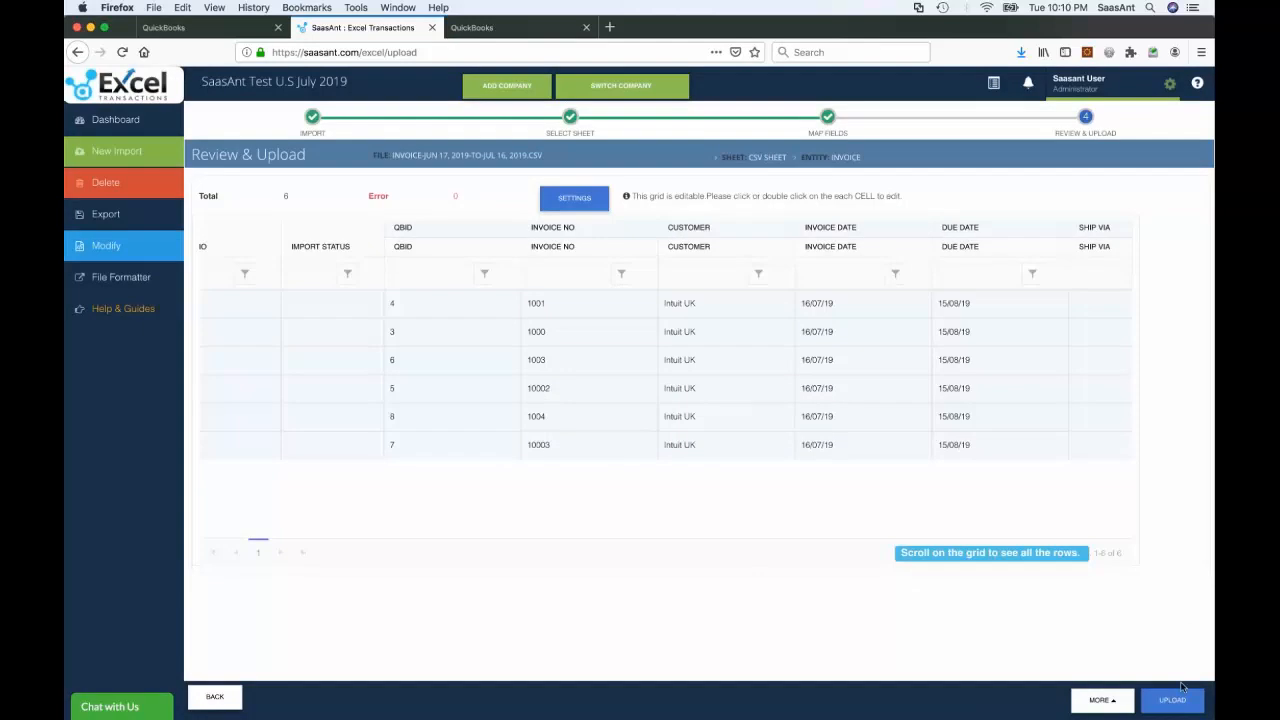
Upload the six modified invoices to QuickBooks and show the import results.
click(1175, 702)
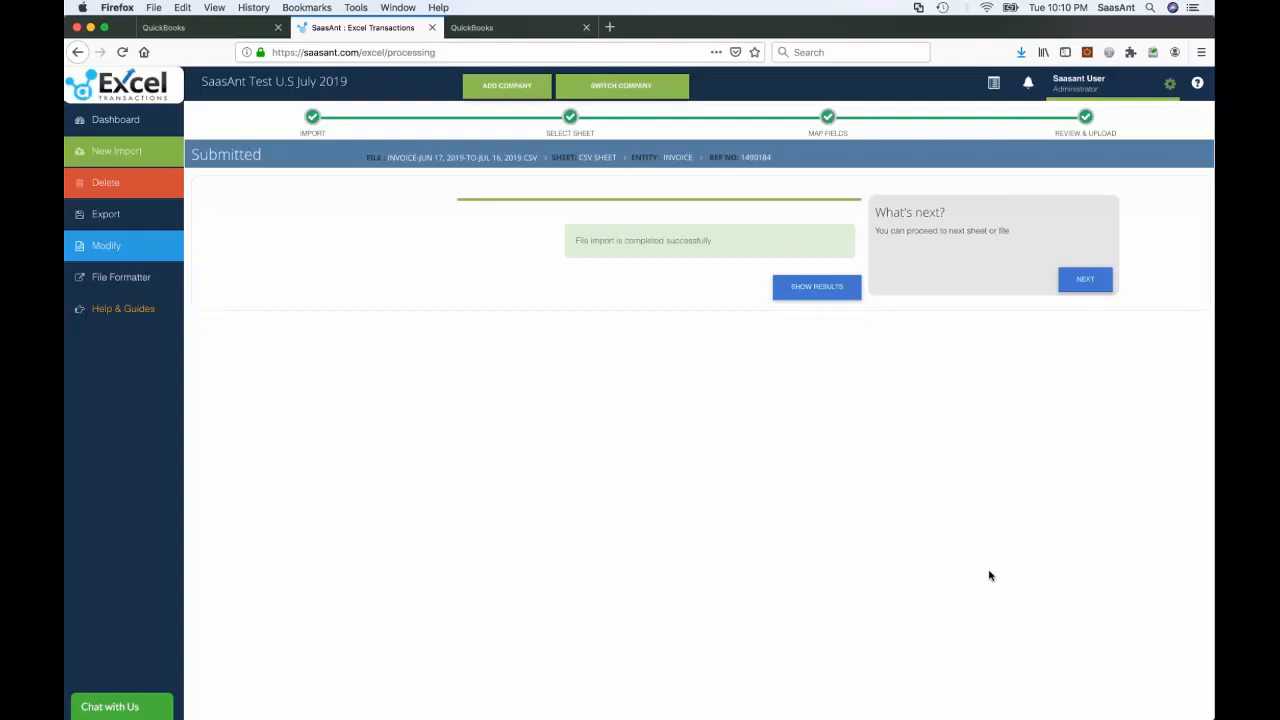
click(816, 290)
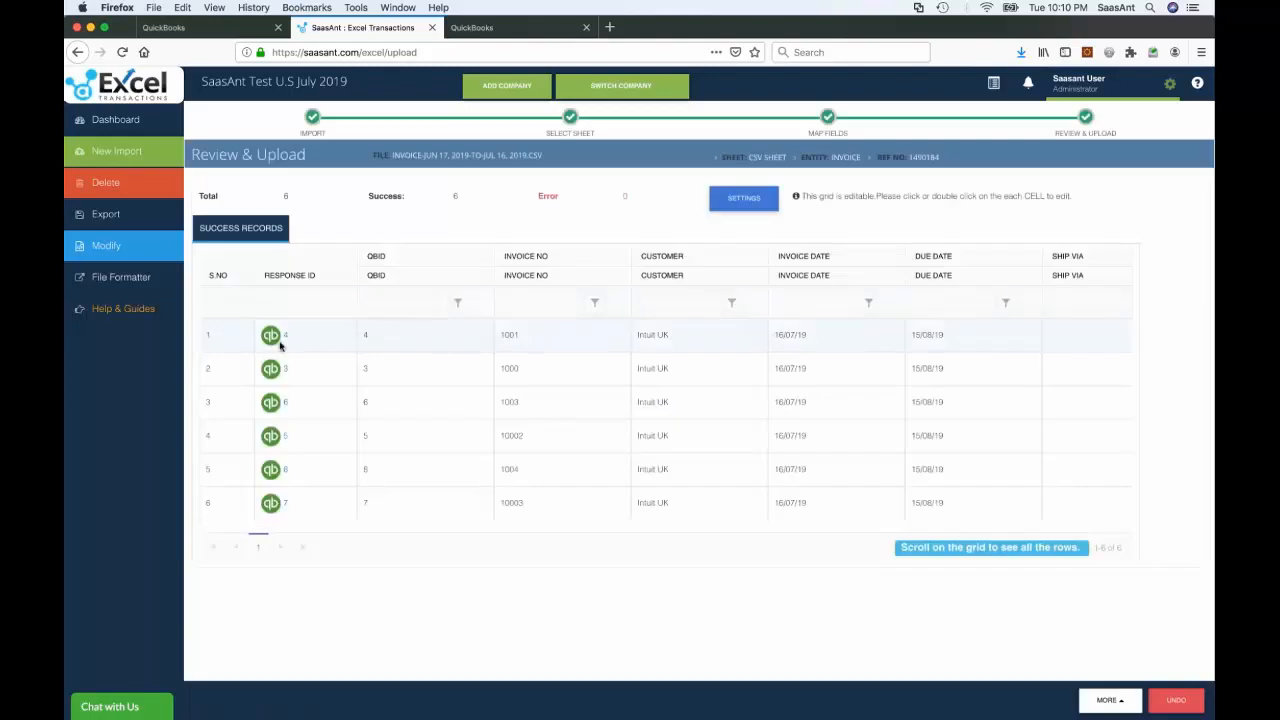
Open updated invoice 1001 in QuickBooks, check its customer, and return to the import results.
click(271, 336)
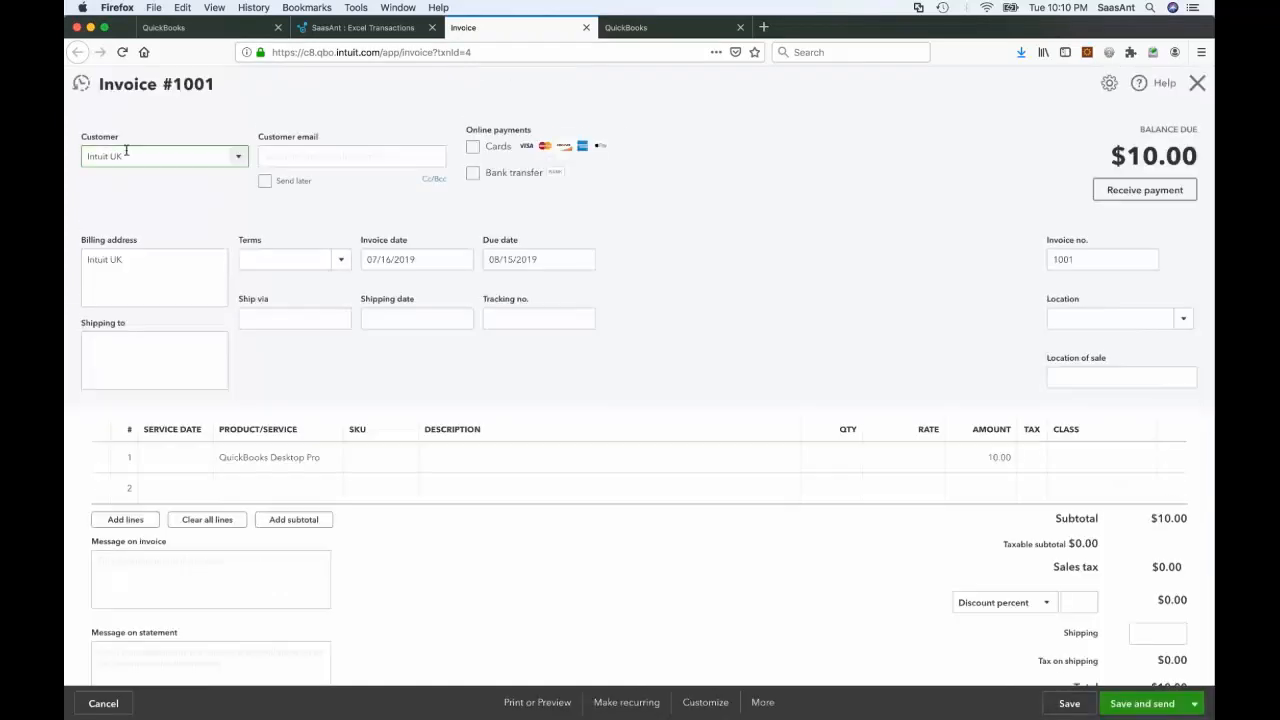
drag(129, 147, 79, 147)
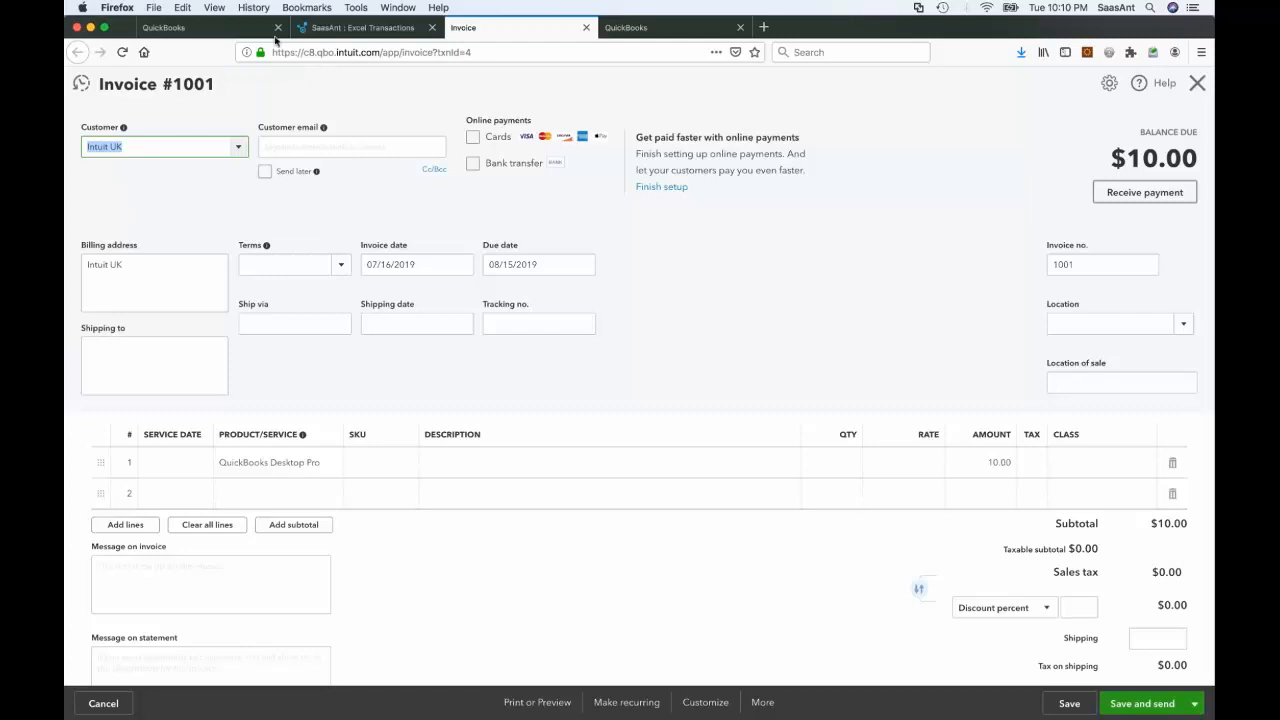
click(352, 27)
click(492, 30)
click(362, 27)
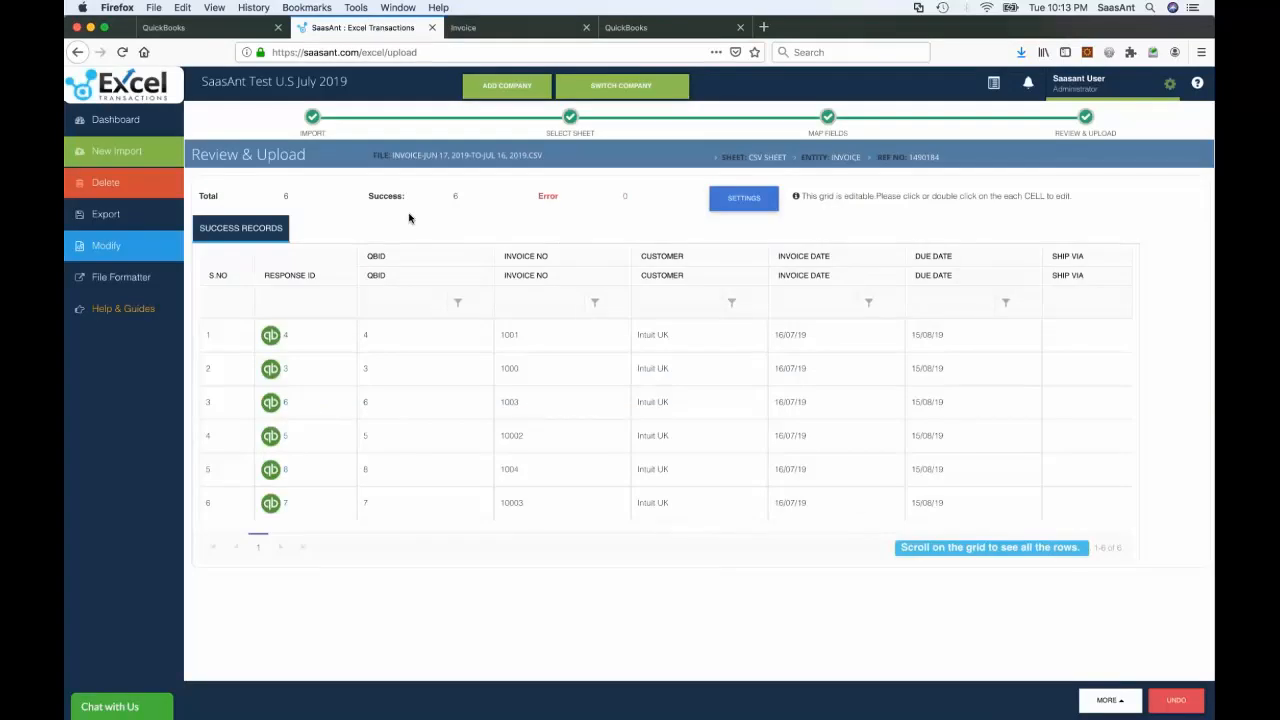
Look at the Export and File Formatter pages, and go back to the dashboard.
key(XF86AudioRaiseVolume)
click(112, 218)
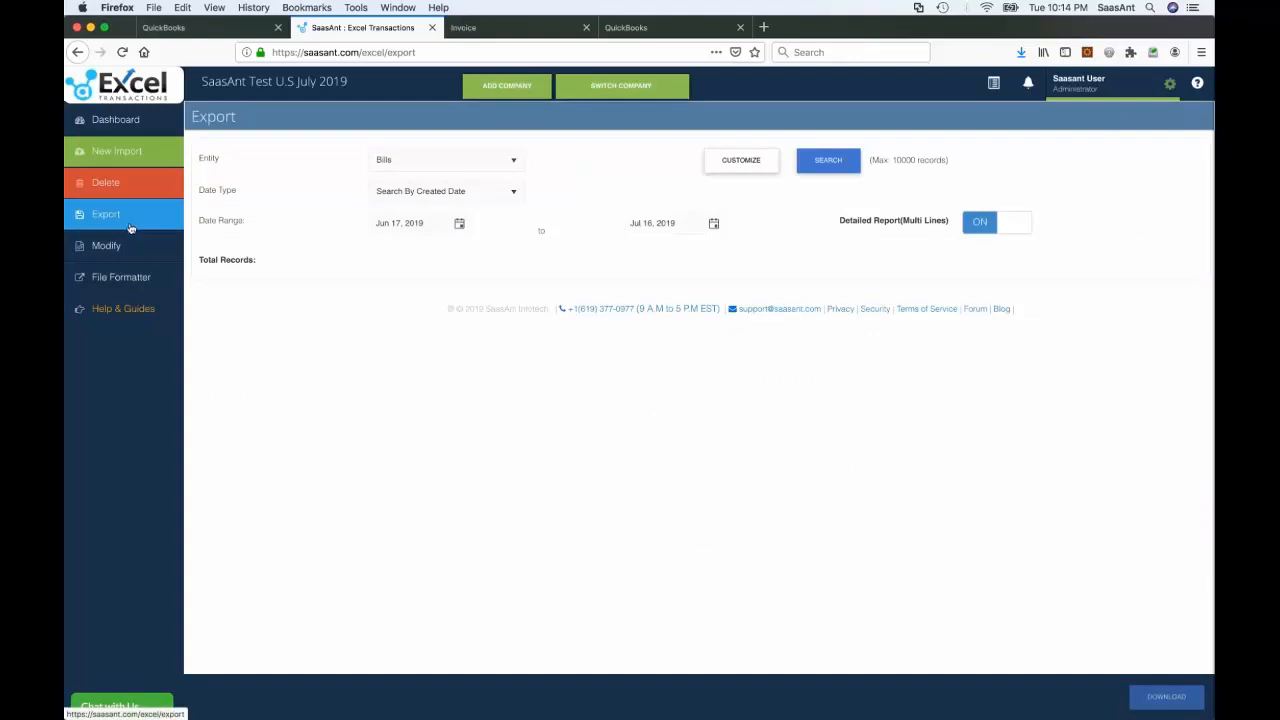
click(120, 281)
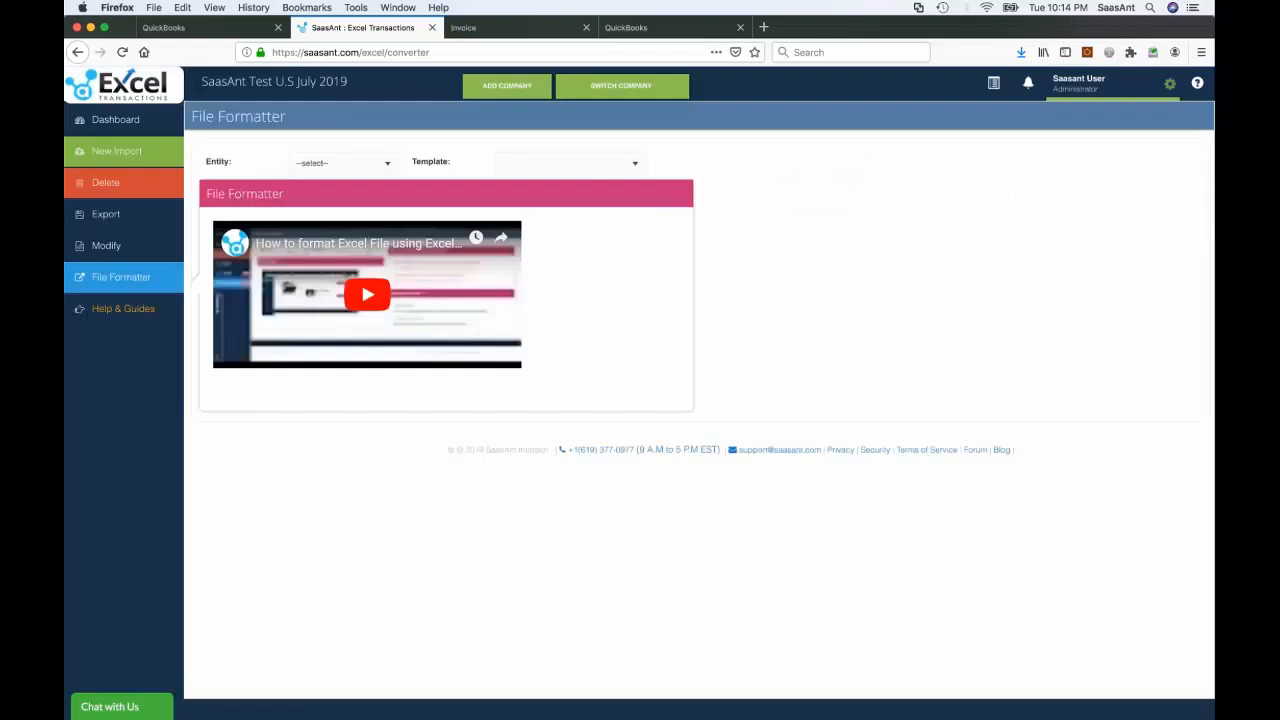
click(118, 124)
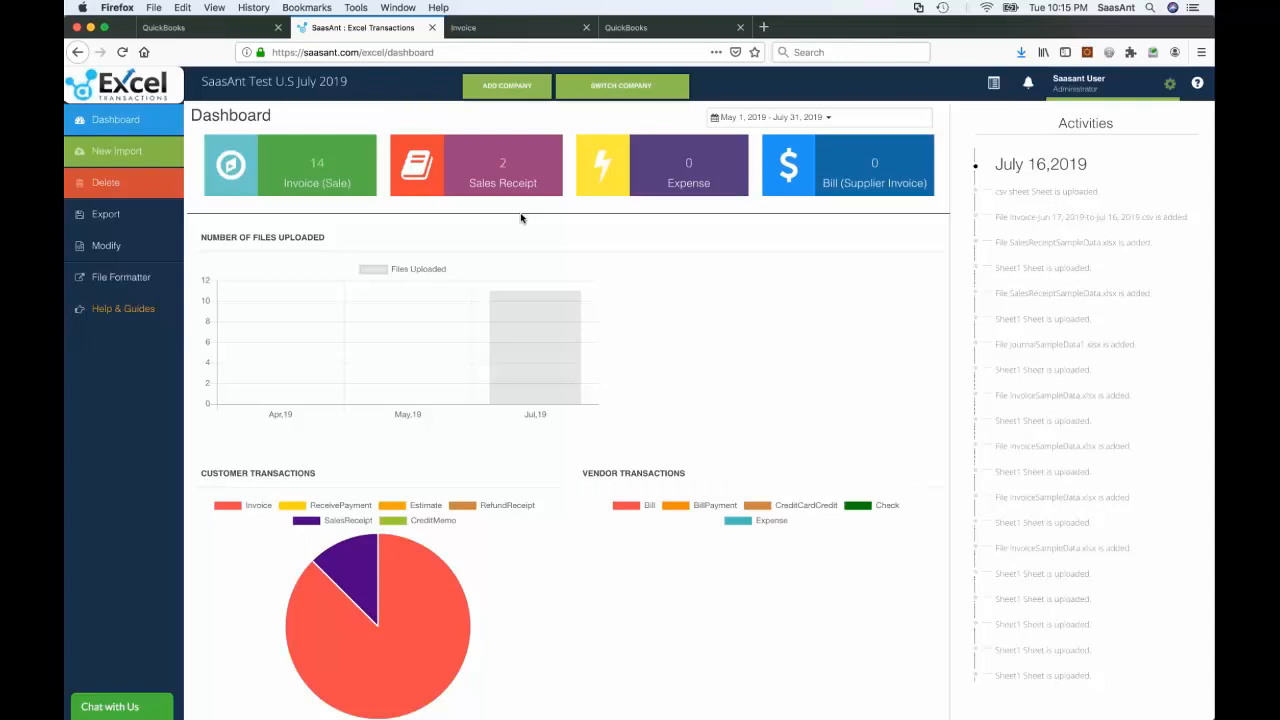
Review the import settings for customers, including the customer lookup, and for bank deposits, and close the settings without saving.
click(1085, 90)
click(871, 181)
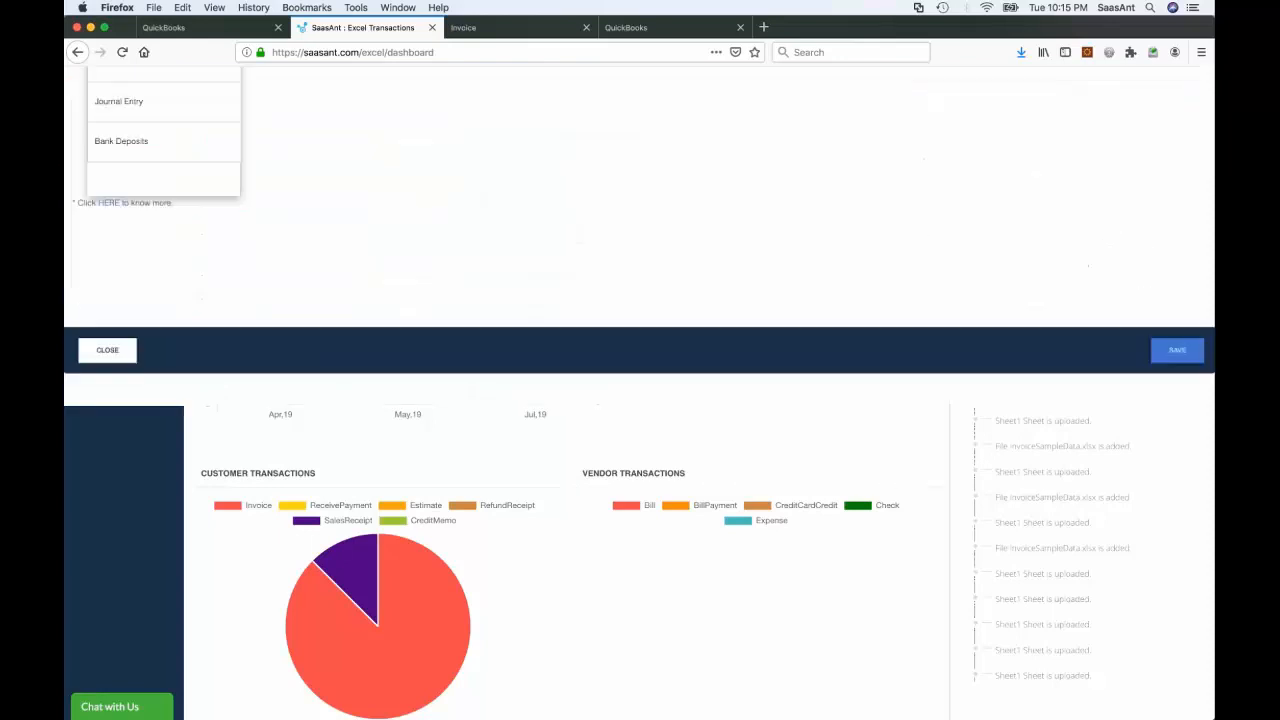
click(134, 263)
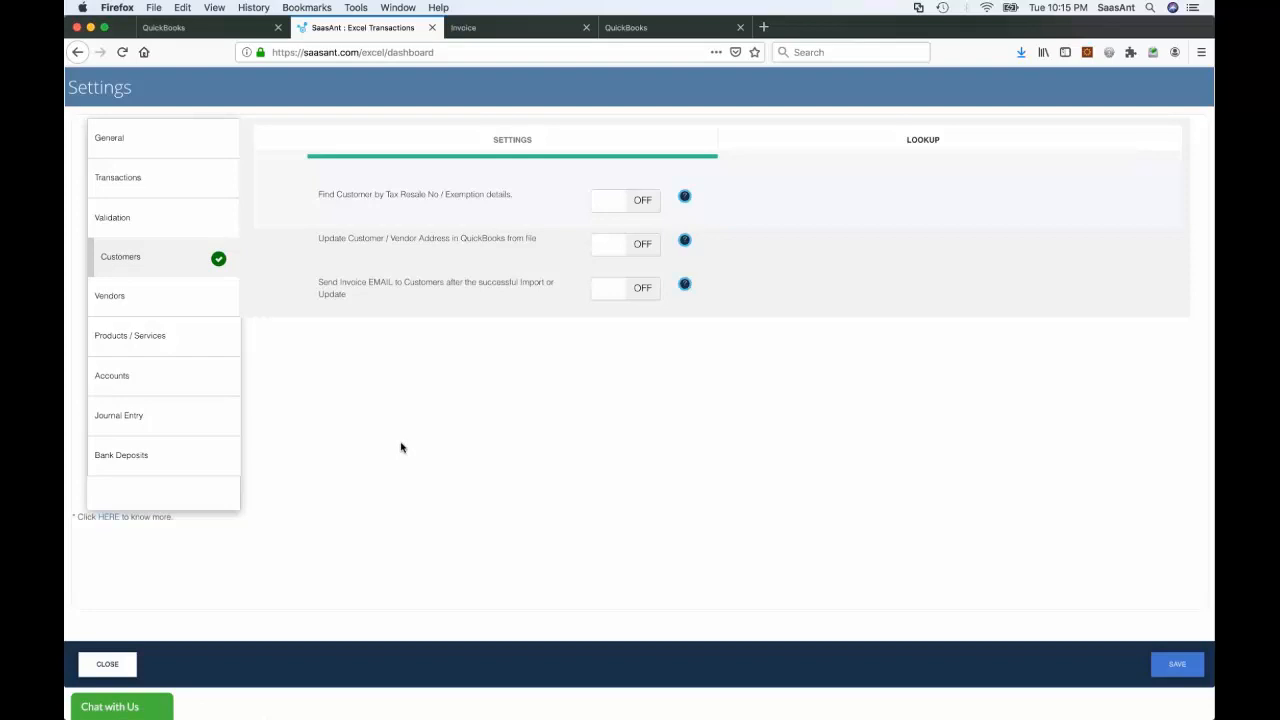
click(943, 144)
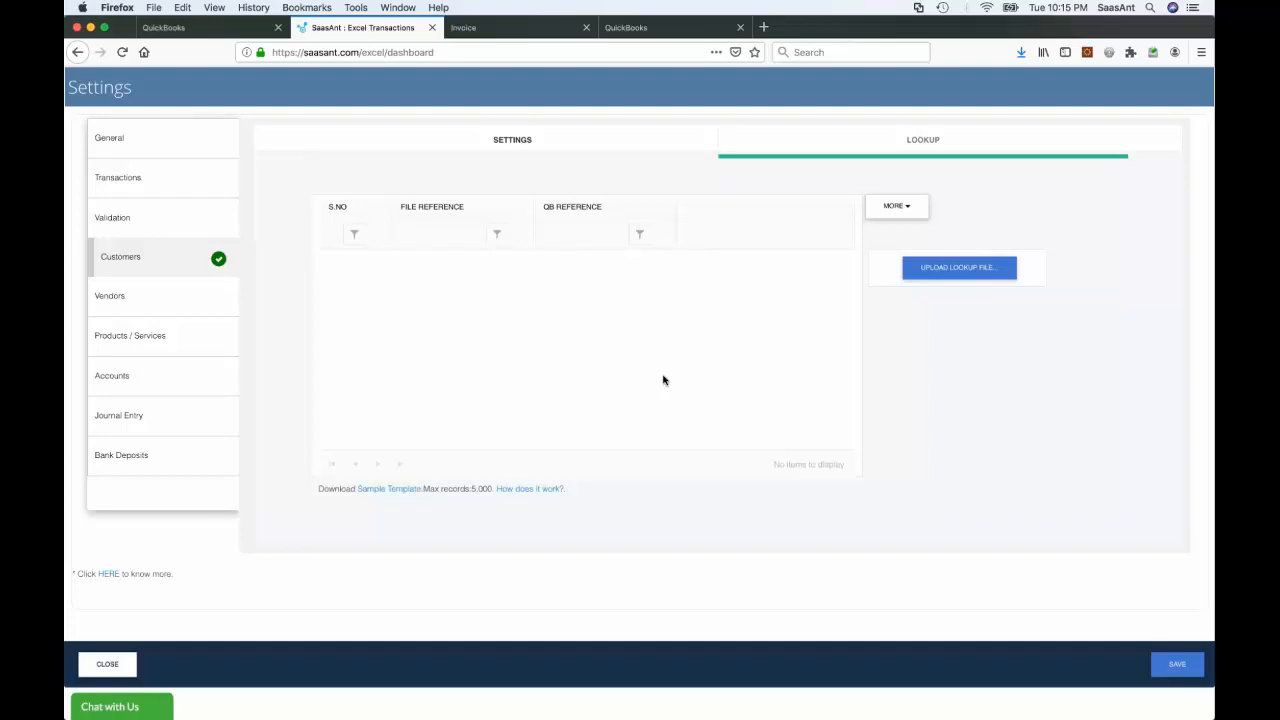
click(145, 455)
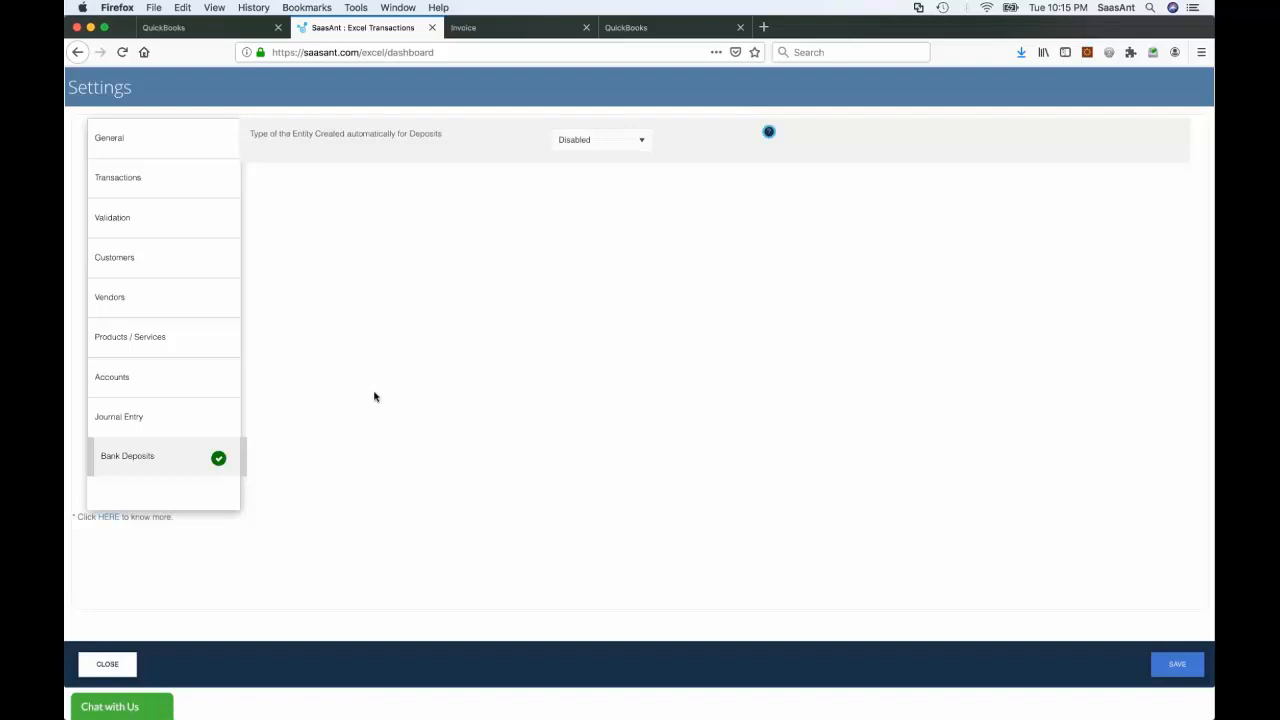
click(108, 664)
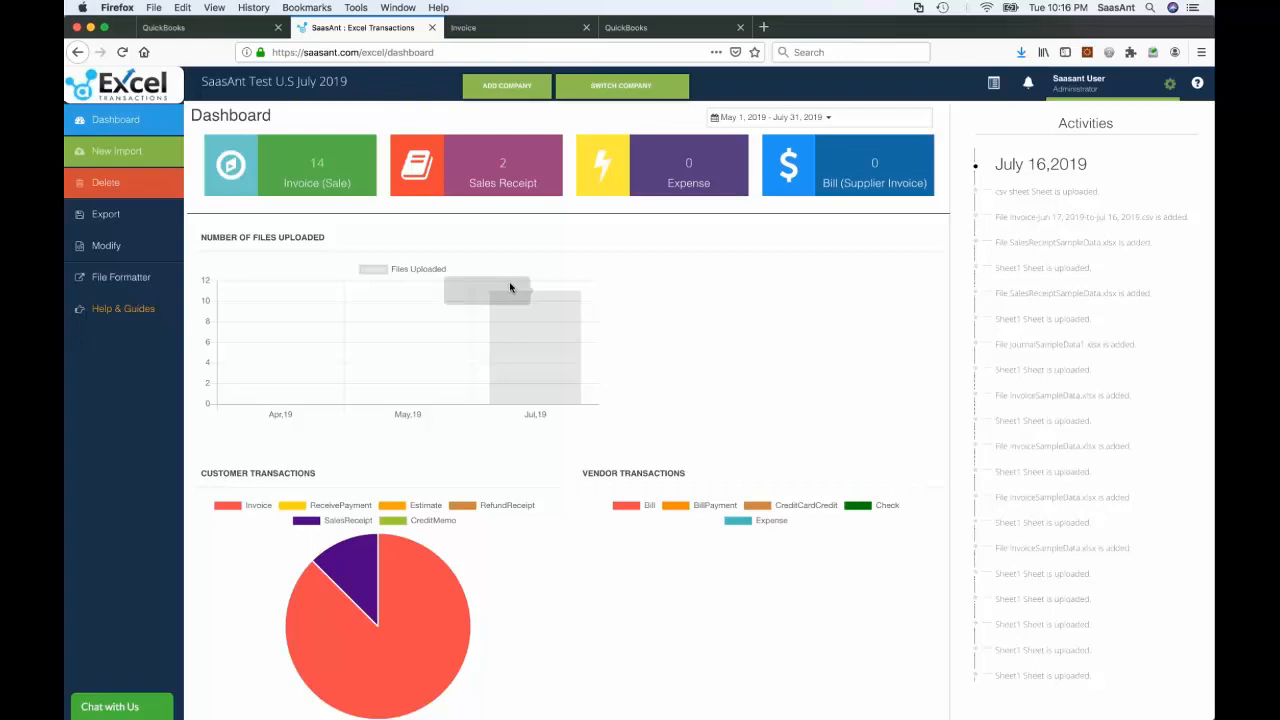
Switch to the SaasAnt-Demo presentation in PowerPoint and show slide 8.
key(super+Tab)
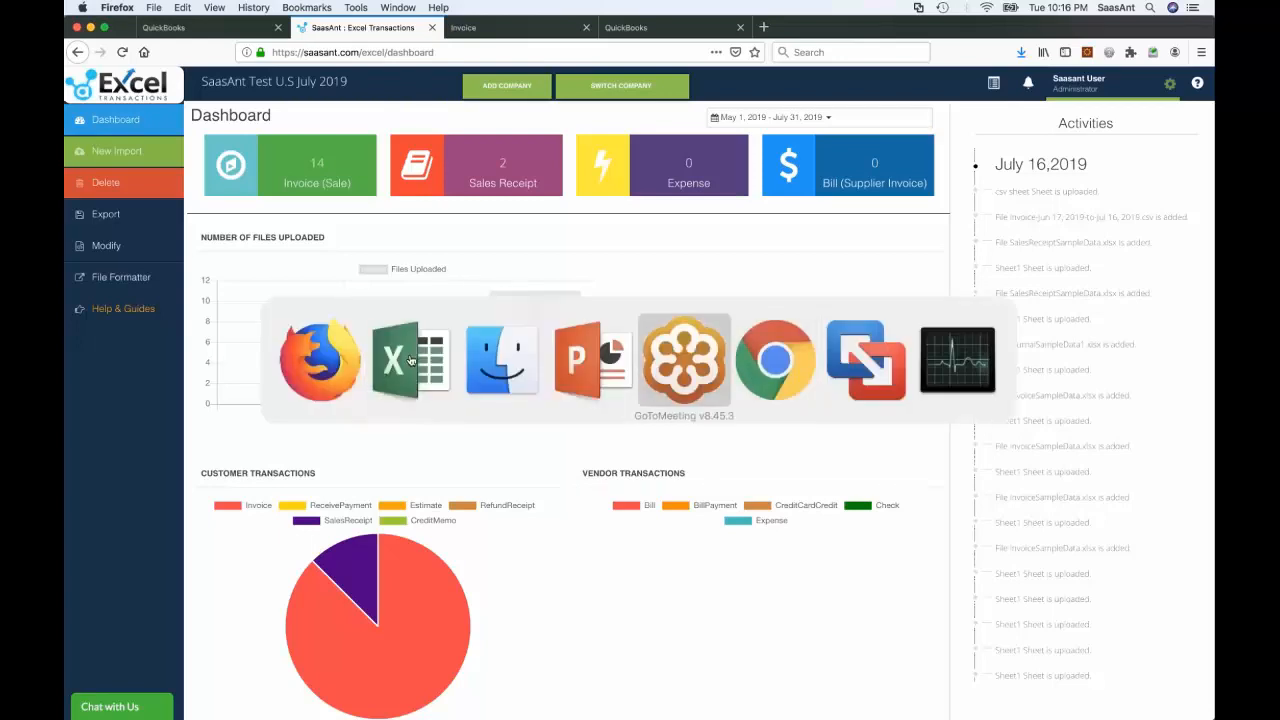
key(Tab)
click(588, 376)
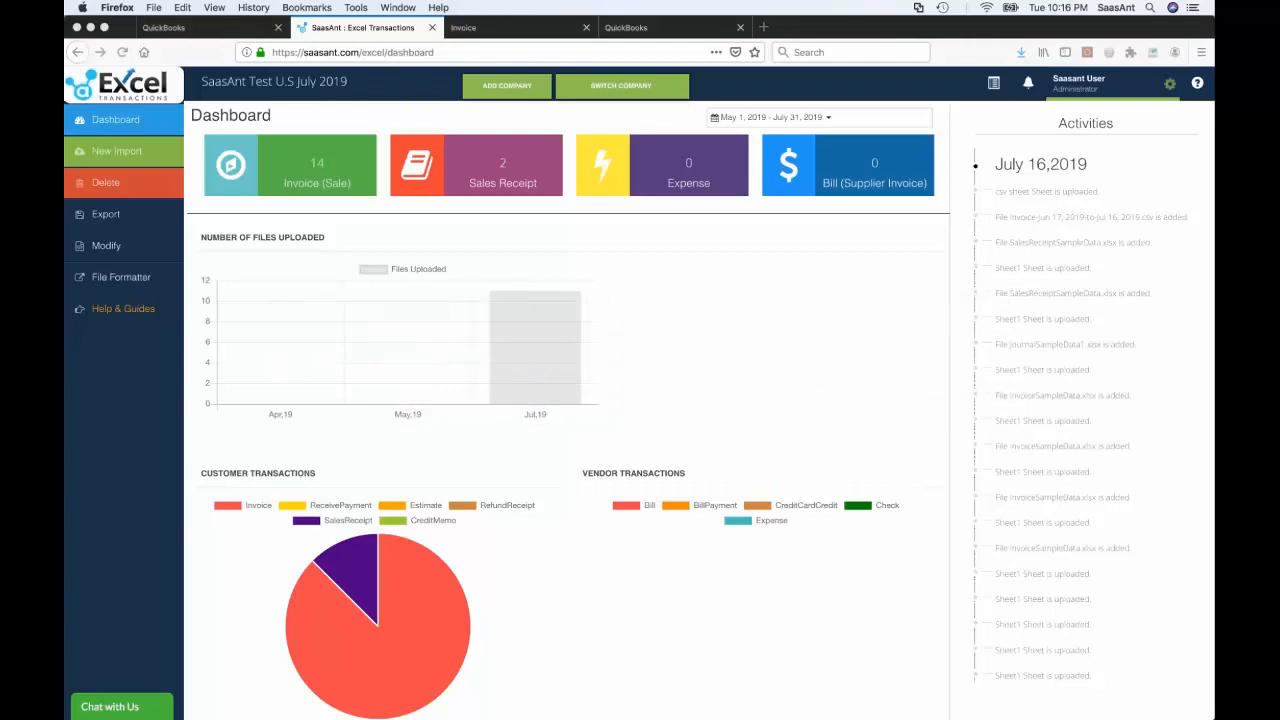
click(222, 470)
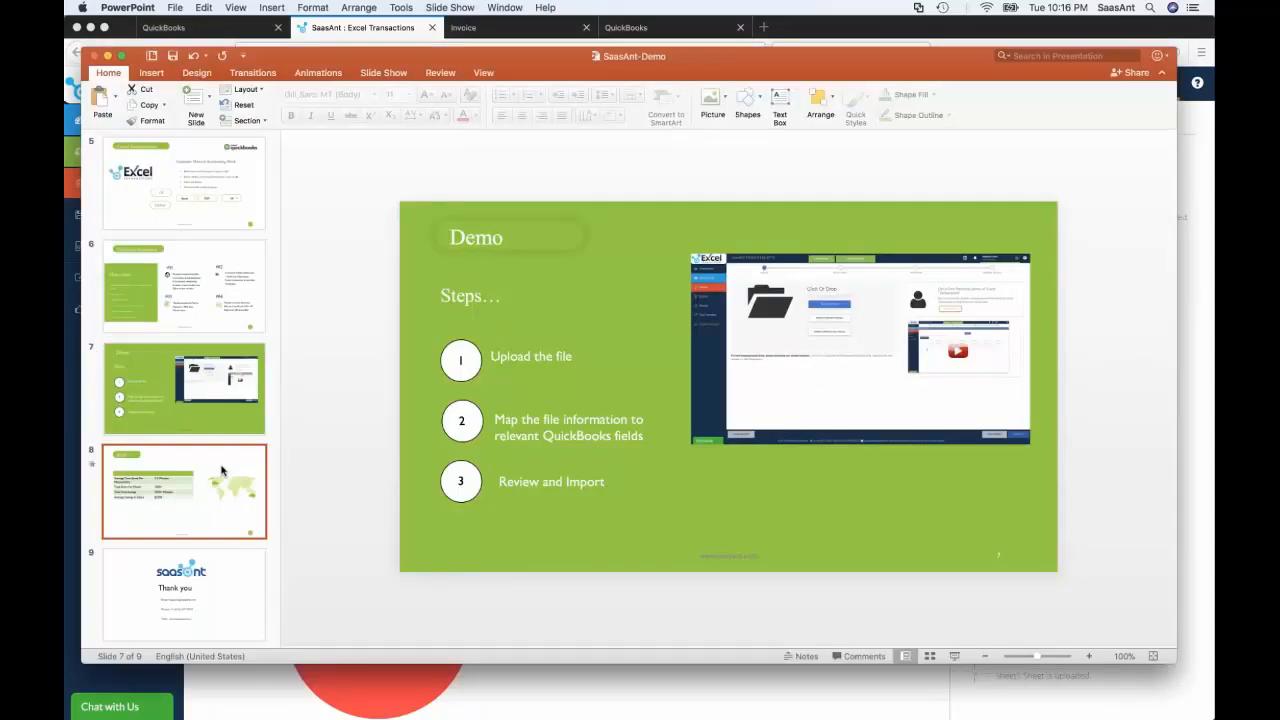